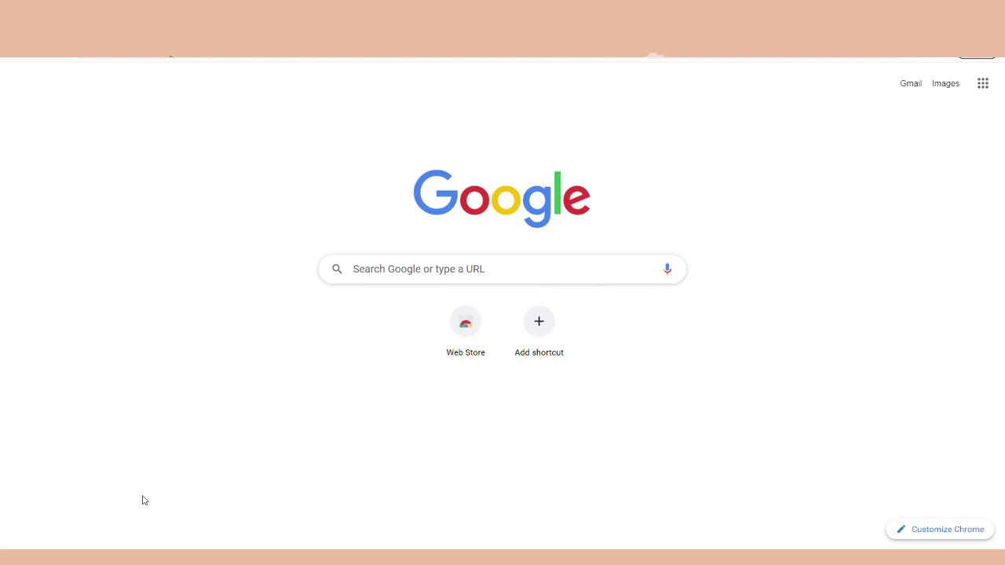
# Go to the Kindle Direct Publishing website at kdp.com
pyautogui.click(187, 60)
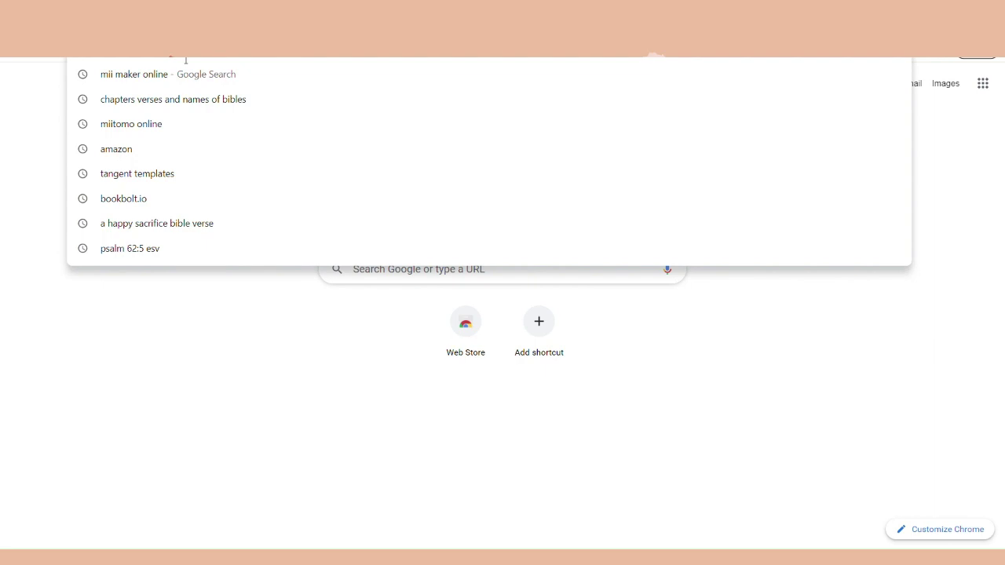
pyautogui.write('kdp')
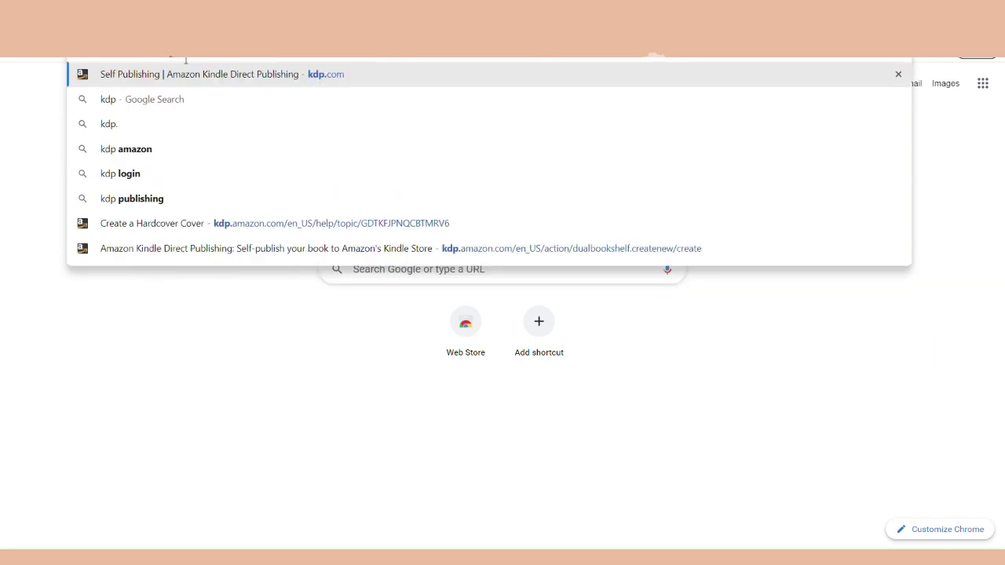
pyautogui.write('.')
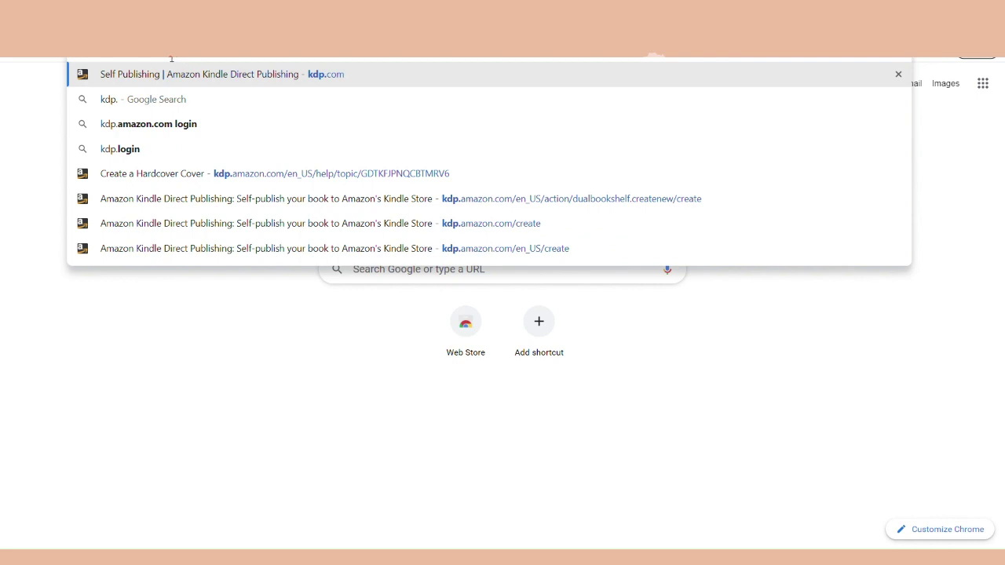
pyautogui.press('Return')
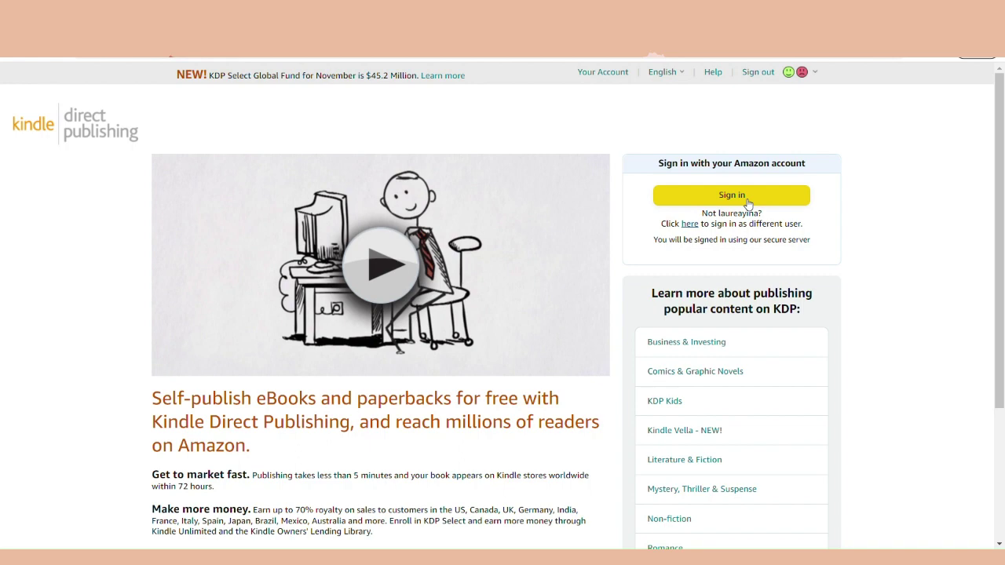
# Choose to sign in to Kindle Direct Publishing as a different user and start signing up for an account
pyautogui.scroll(-3, 748, 203)
pyautogui.scroll(3, 349, 181)
pyautogui.click(690, 225)
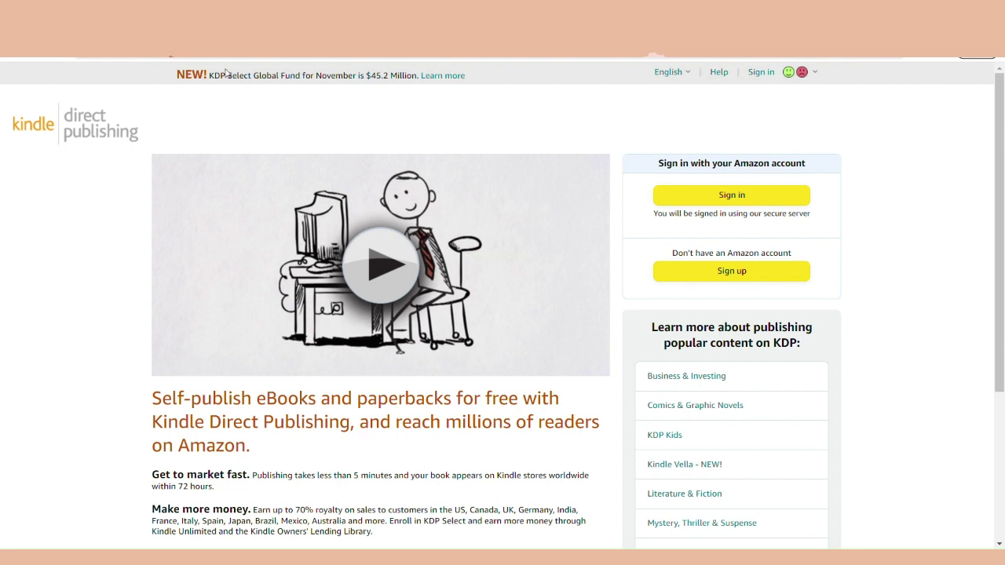
pyautogui.click(734, 269)
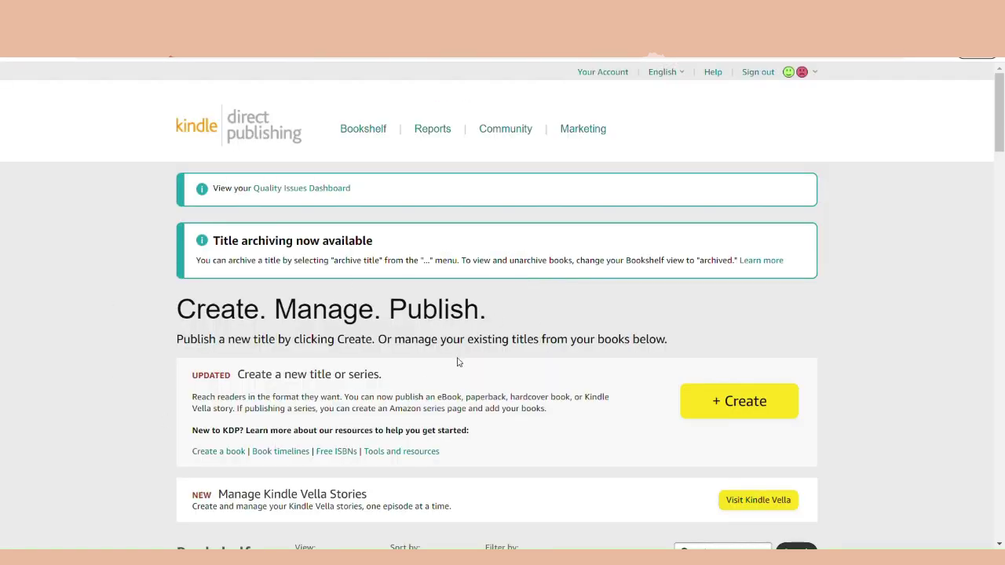
# Start creating a new paperback title from the bookshelf and look over the Paperback Details form
pyautogui.click(737, 413)
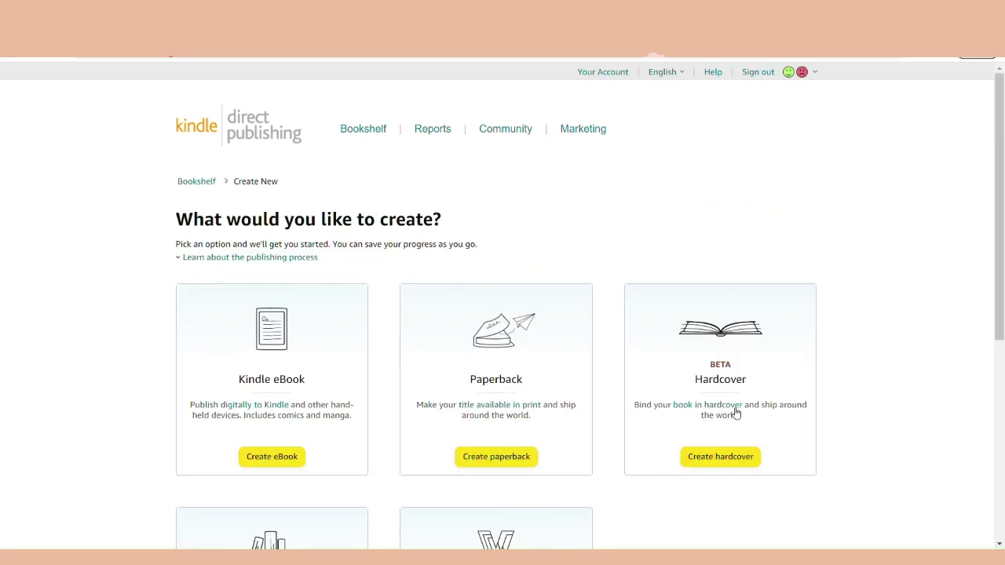
pyautogui.scroll(-3, 737, 413)
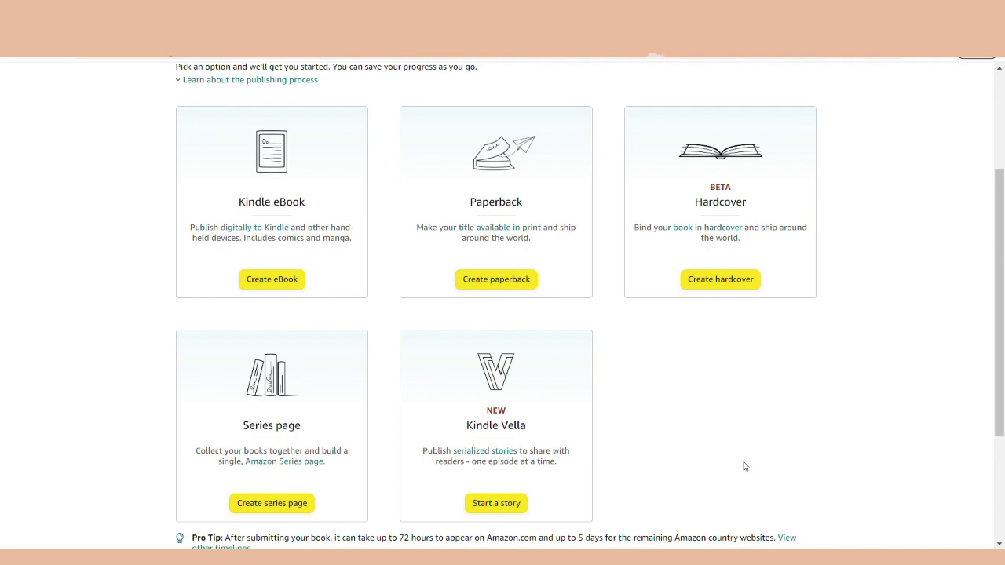
pyautogui.click(511, 281)
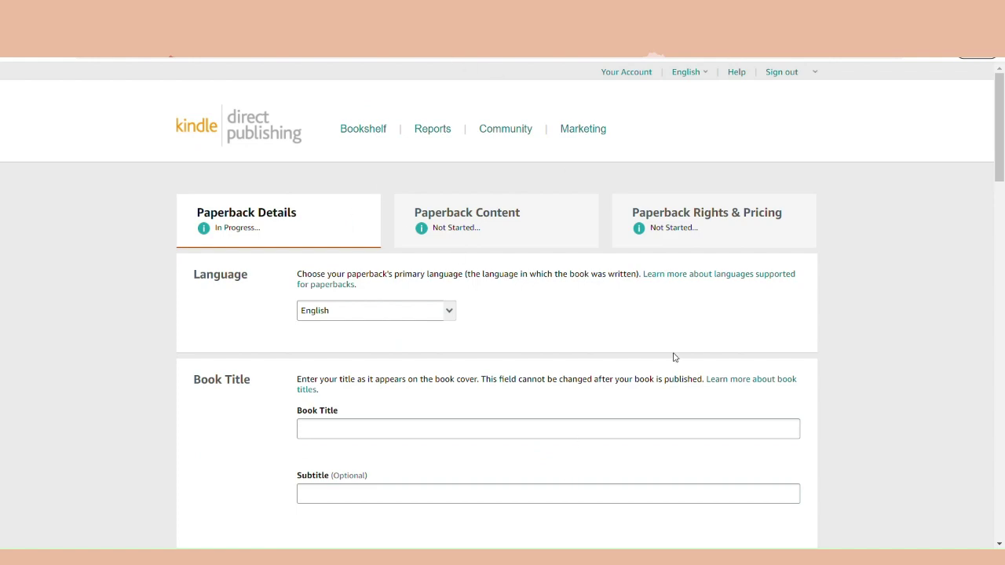
pyautogui.scroll(-4, 673, 354)
pyautogui.scroll(-15, 673, 354)
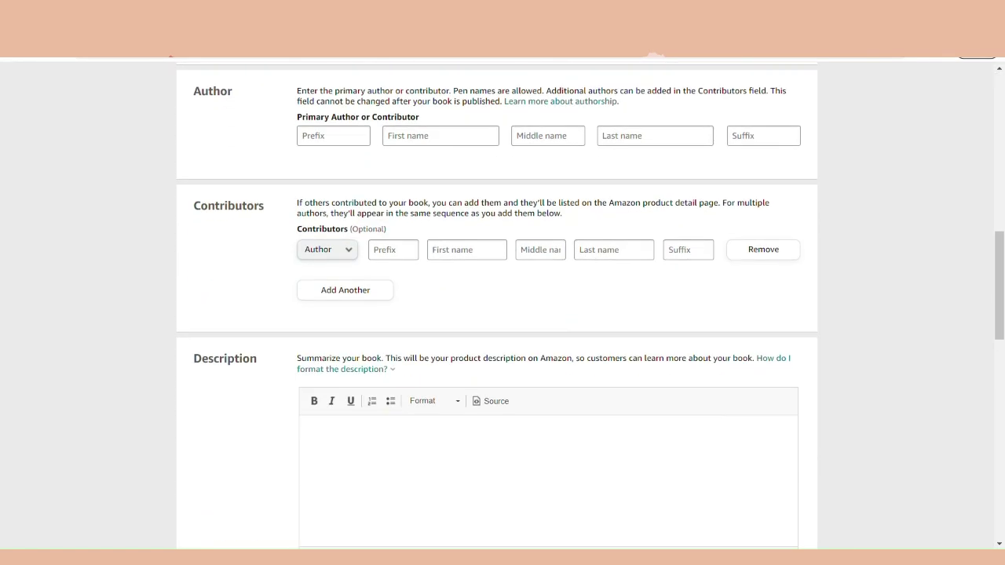
pyautogui.scroll(12, 497, 307)
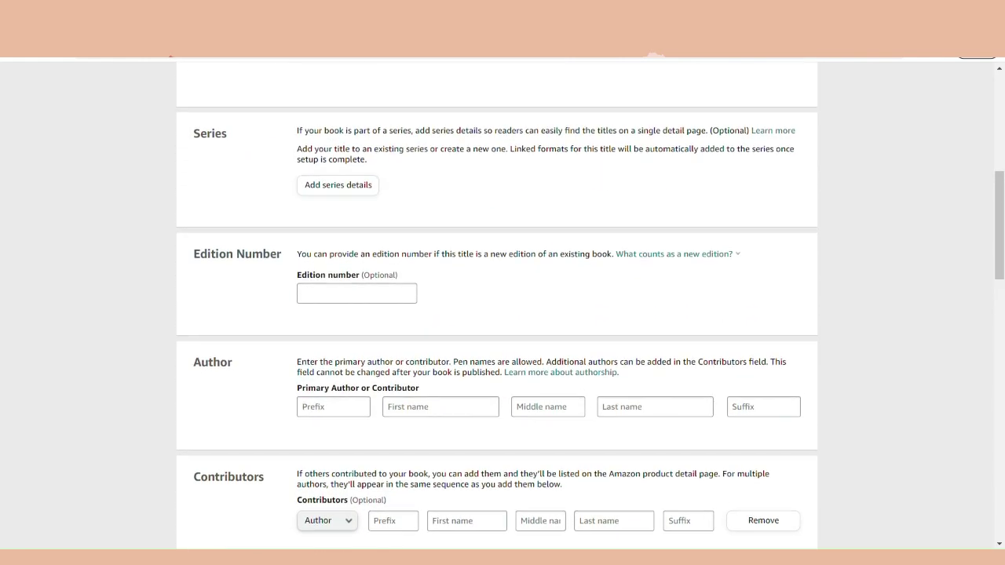
pyautogui.scroll(6, 497, 306)
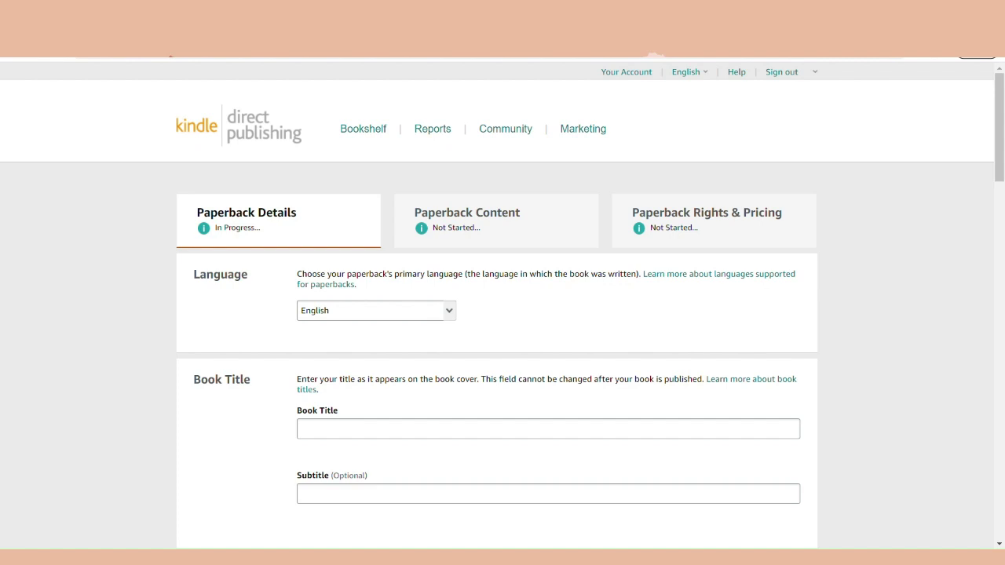
# Open the Book Bolt website, bookbolt.io, in a new browser tab
pyautogui.hotkey('ctrl', 't')
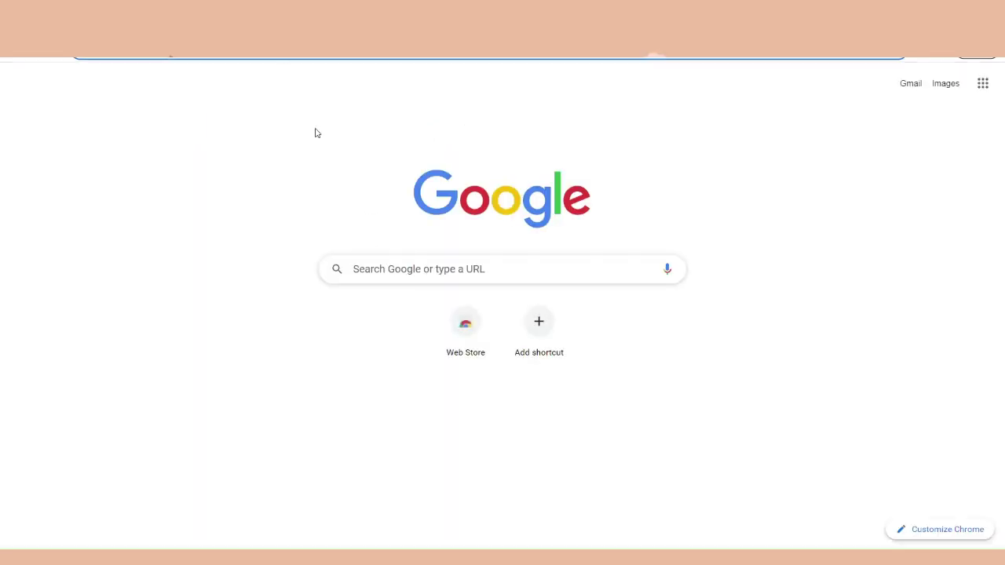
pyautogui.write('b')
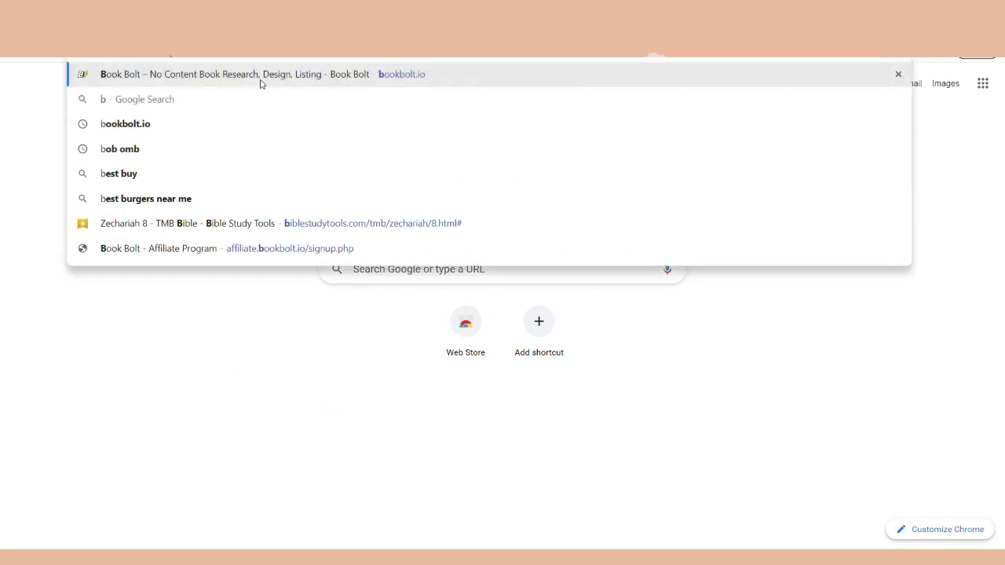
pyautogui.write('ookbolt')
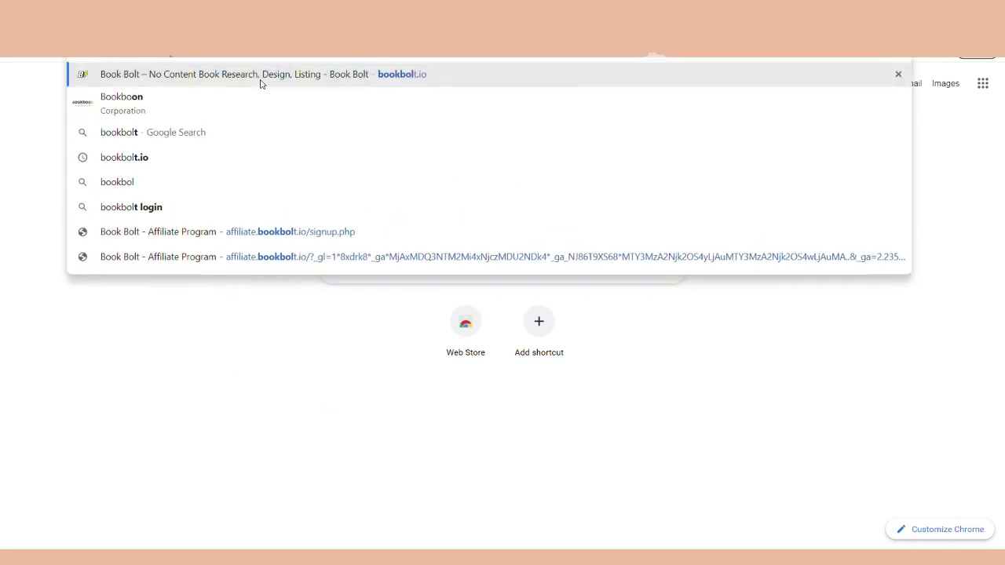
pyautogui.write('.io')
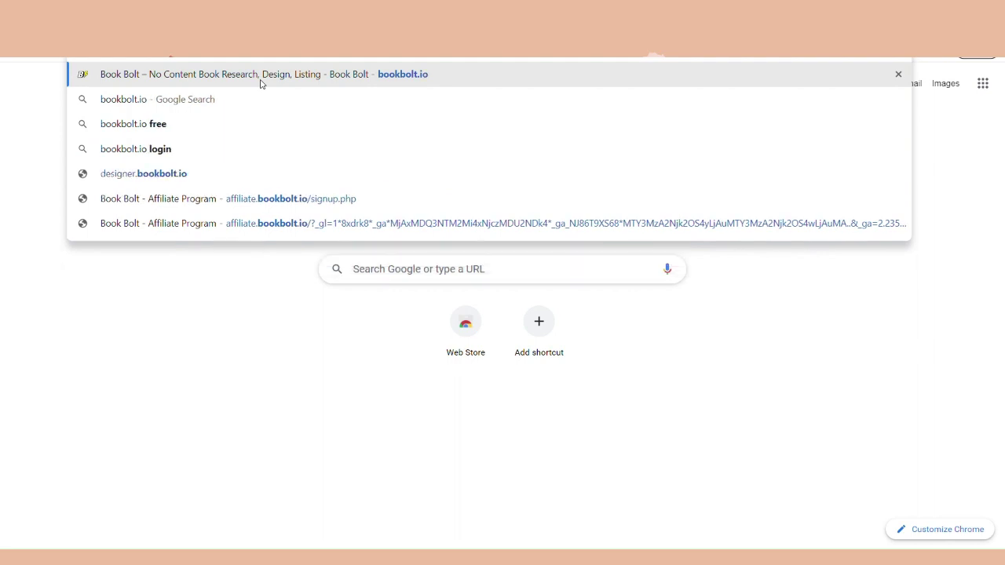
pyautogui.press('Return')
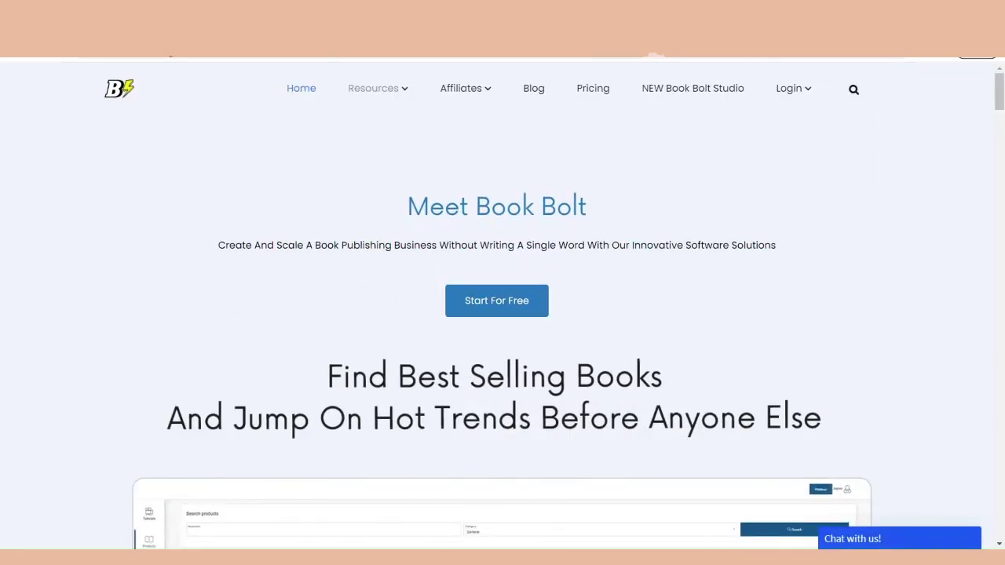
# Open Book Bolt's Interior Wizard and browse the available interior templates
pyautogui.moveTo(370, 102)
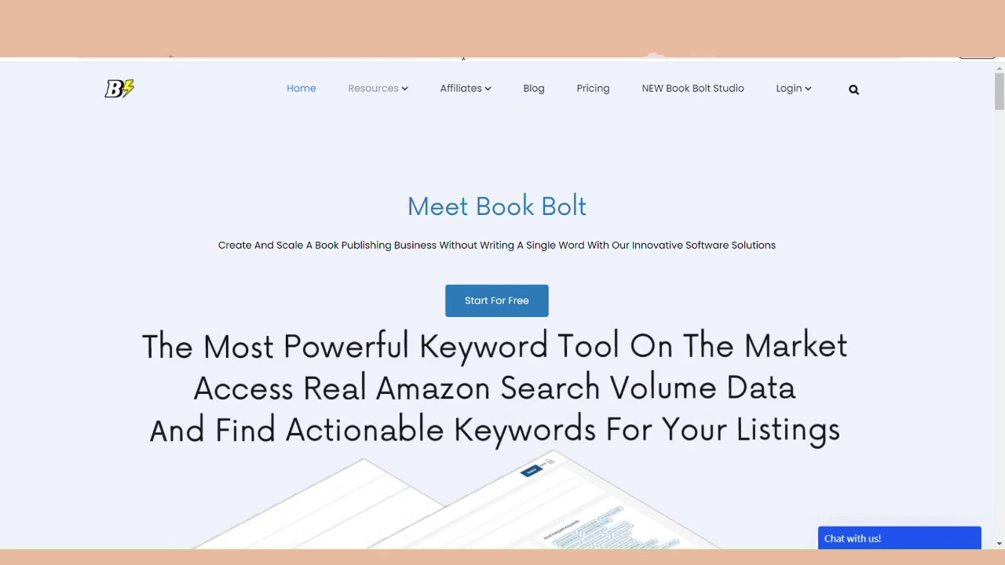
pyautogui.moveTo(390, 83)
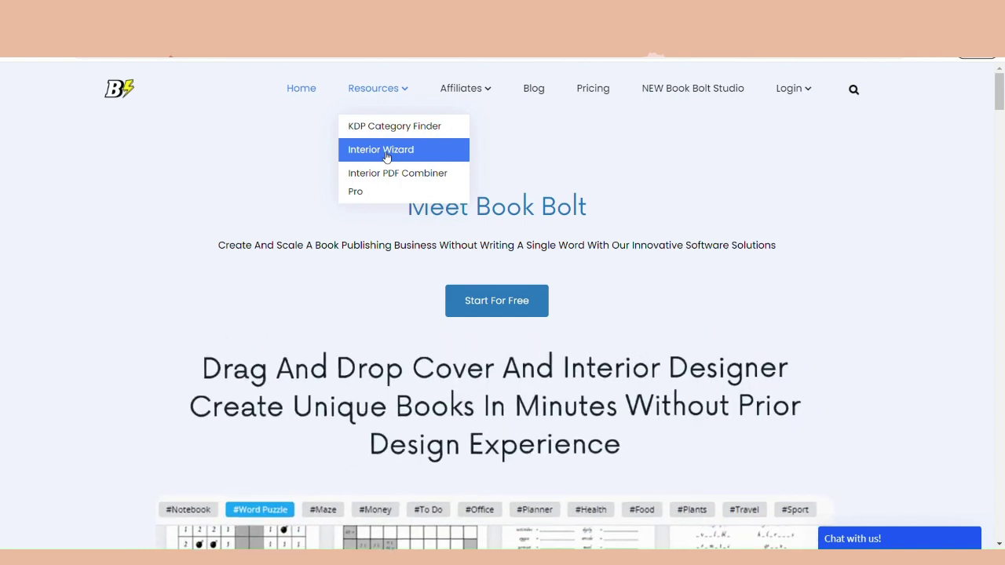
pyautogui.click(383, 155)
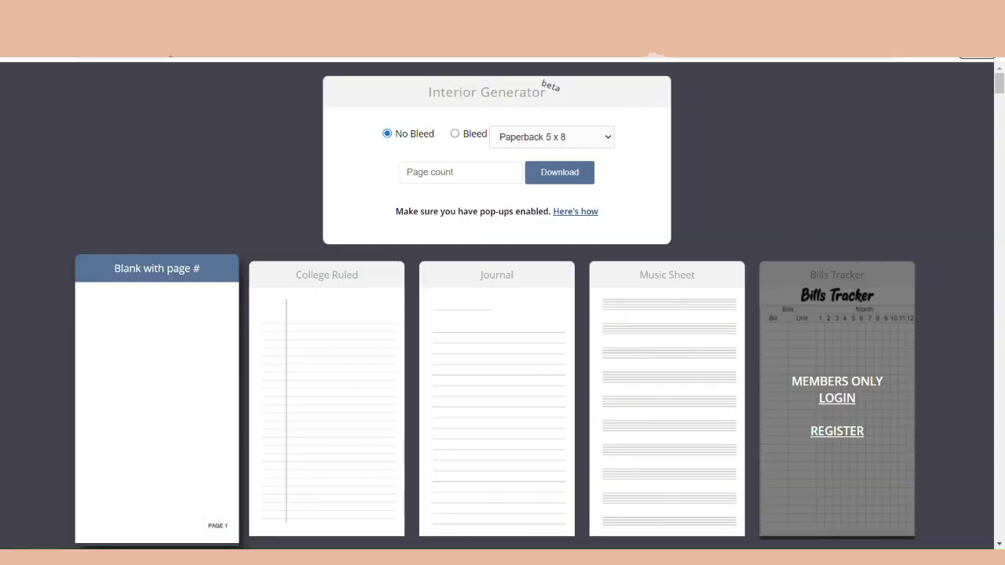
pyautogui.moveTo(1000, 82)
pyautogui.mouseDown()
pyautogui.moveTo(1002, 129)
pyautogui.moveTo(997, 83)
pyautogui.mouseUp()
pyautogui.scroll(-15, 578, 452)
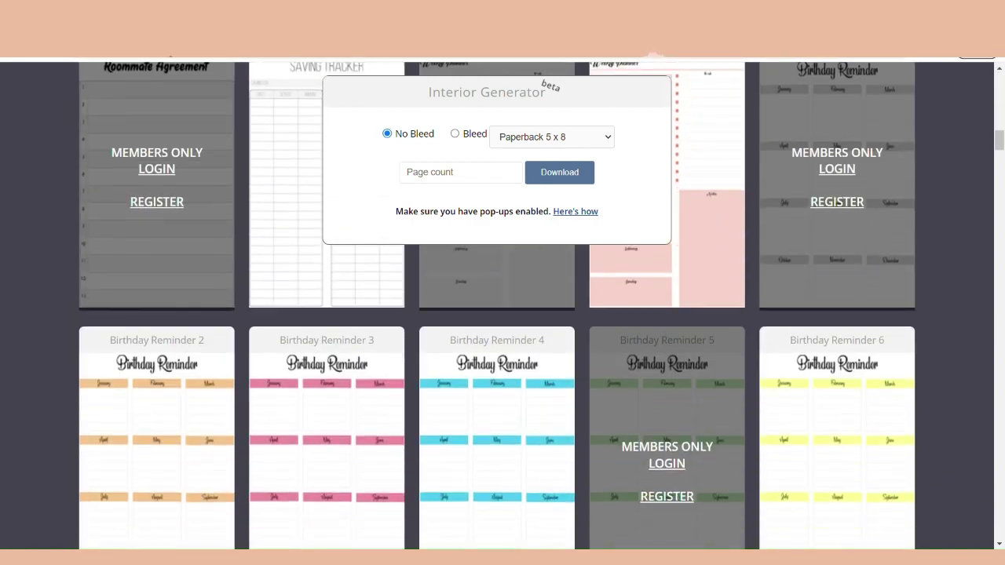
pyautogui.scroll(6, 497, 305)
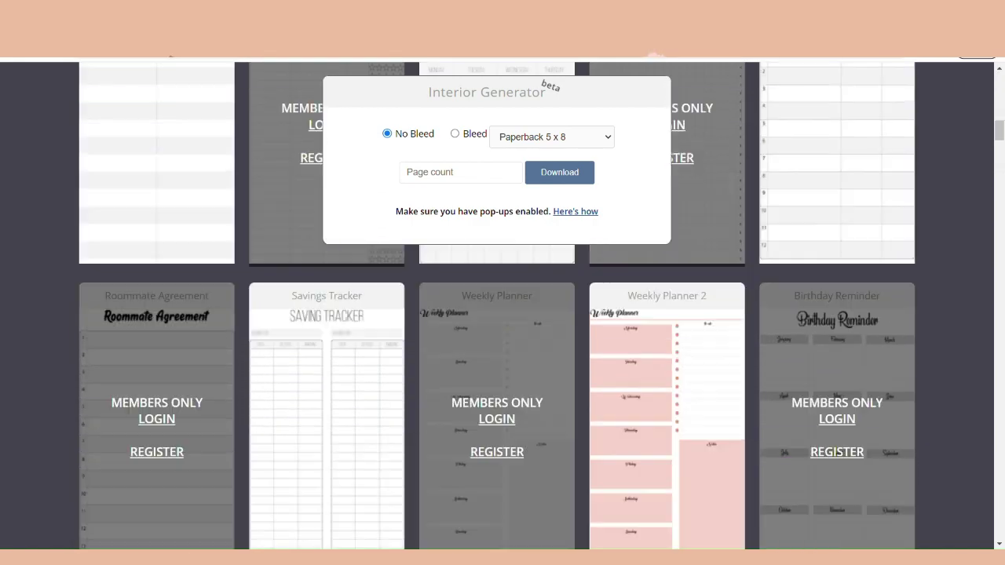
pyautogui.scroll(10, 502, 353)
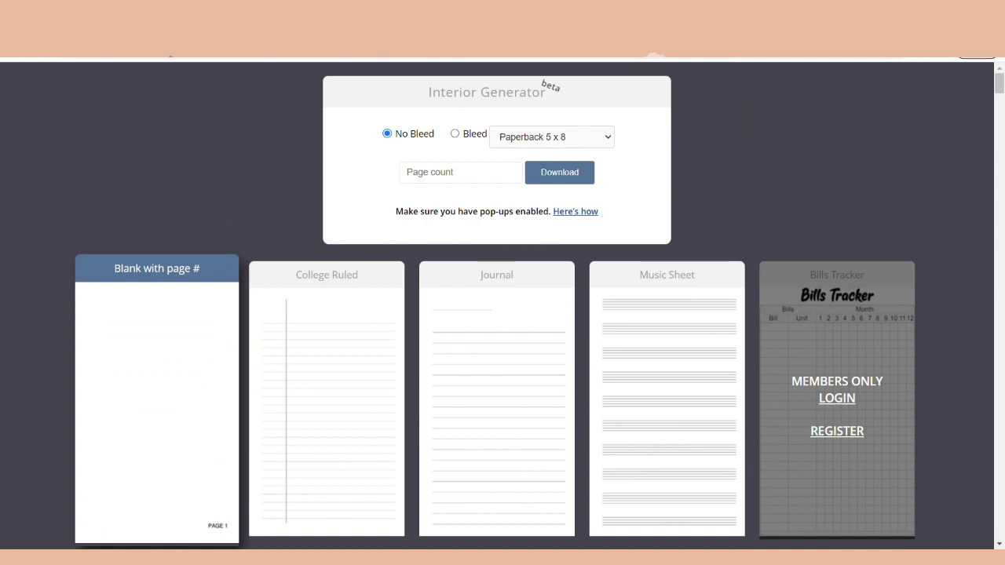
# Generate and download a Journal interior in Paperback 8.5 x 11 size with 100 pages
pyautogui.click(503, 396)
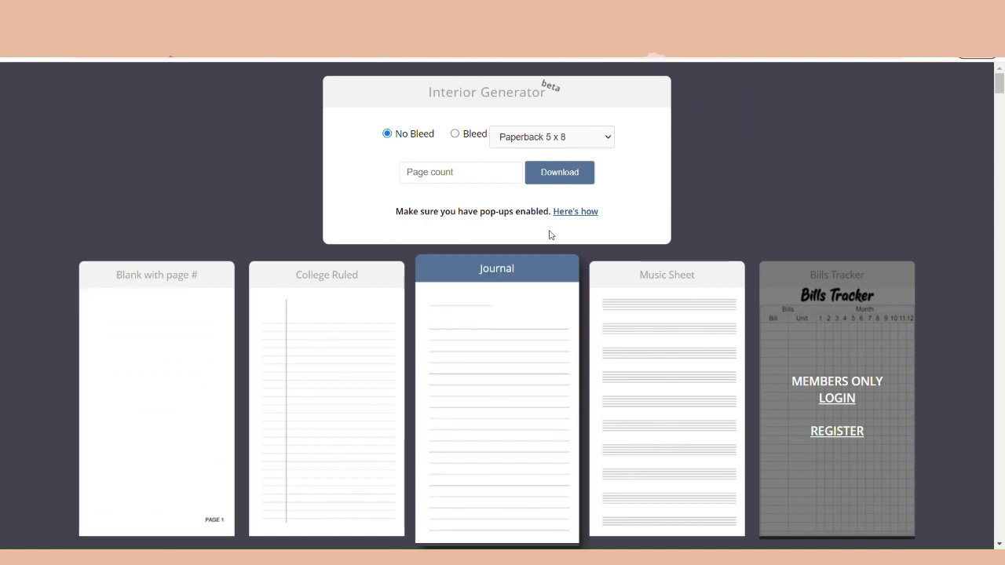
pyautogui.click(599, 138)
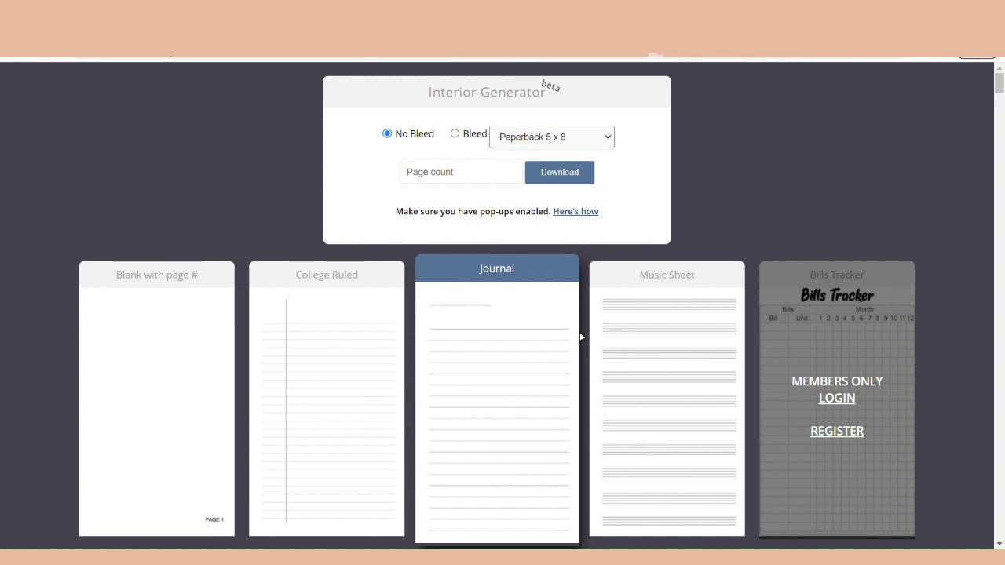
pyautogui.press('Down')
pyautogui.click(460, 174)
pyautogui.write('100')
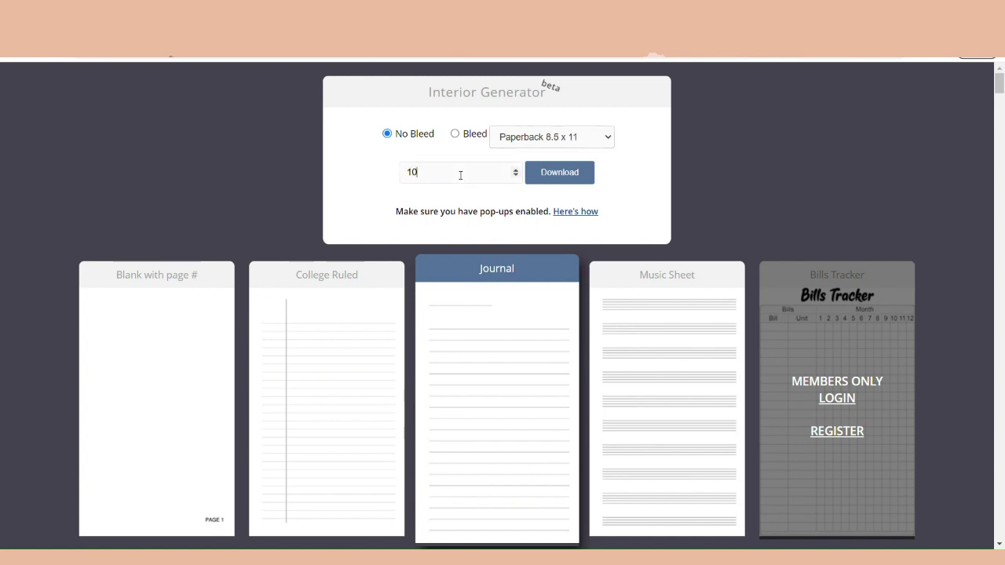
pyautogui.click(573, 176)
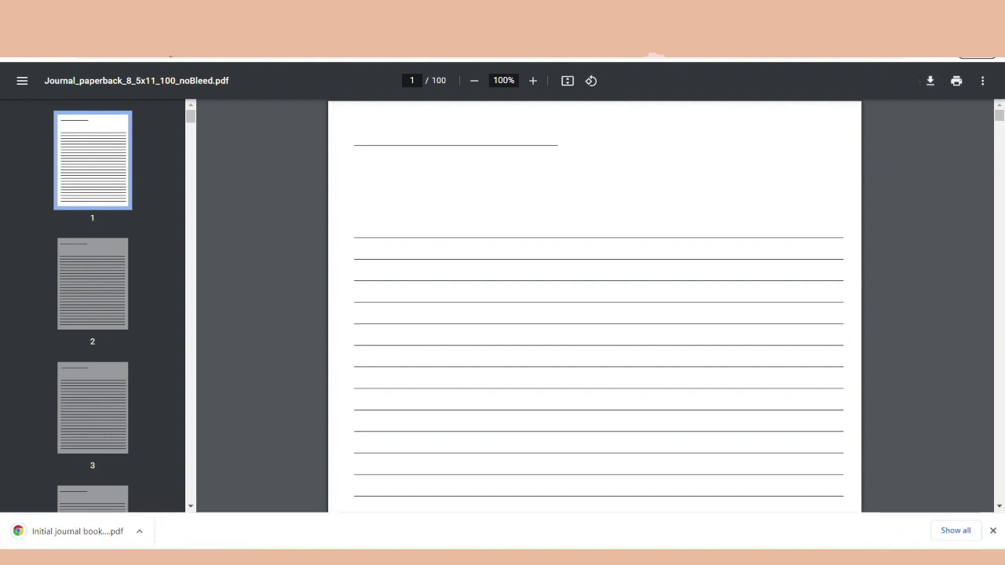
# Switch to the Canva website at canva.com
pyautogui.click(489, 57)
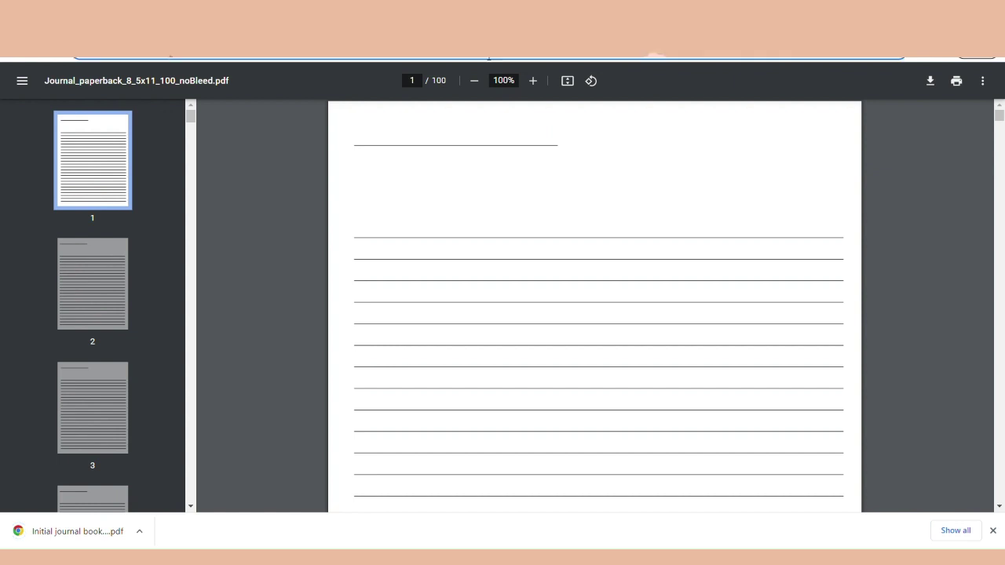
pyautogui.write('canva')
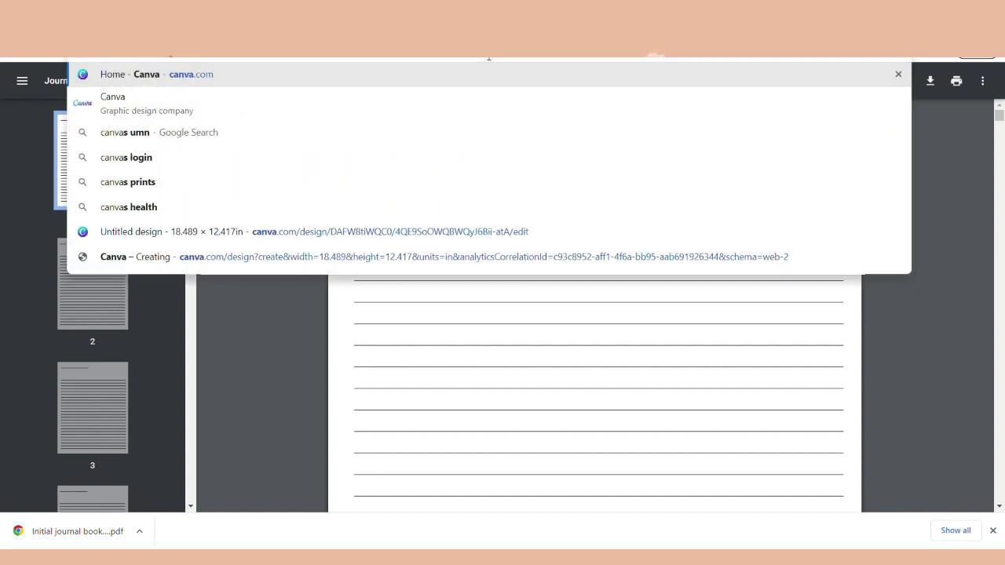
pyautogui.press('Return')
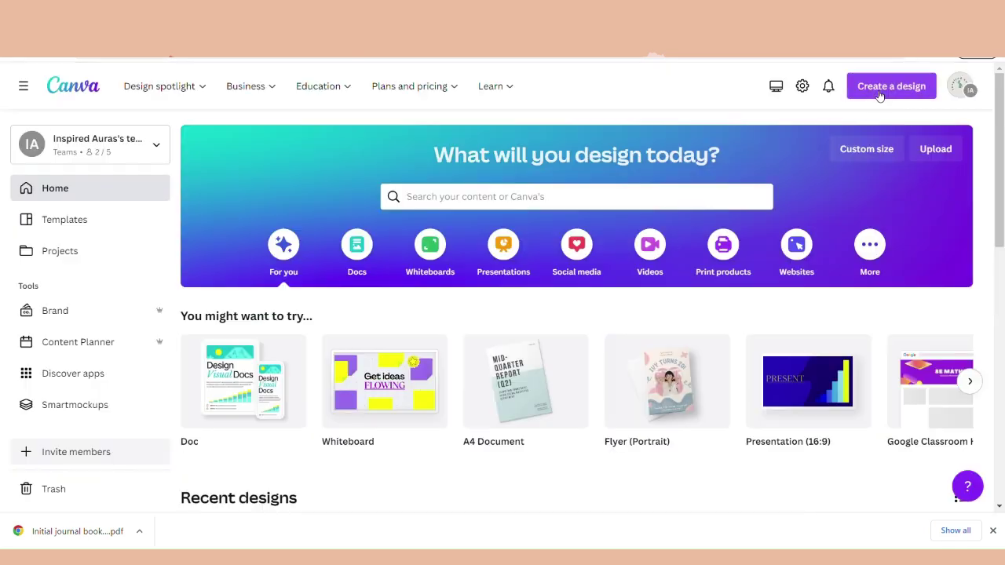
# Start a custom-size design and enter a width of 8.5 and a height of 11
pyautogui.click(877, 90)
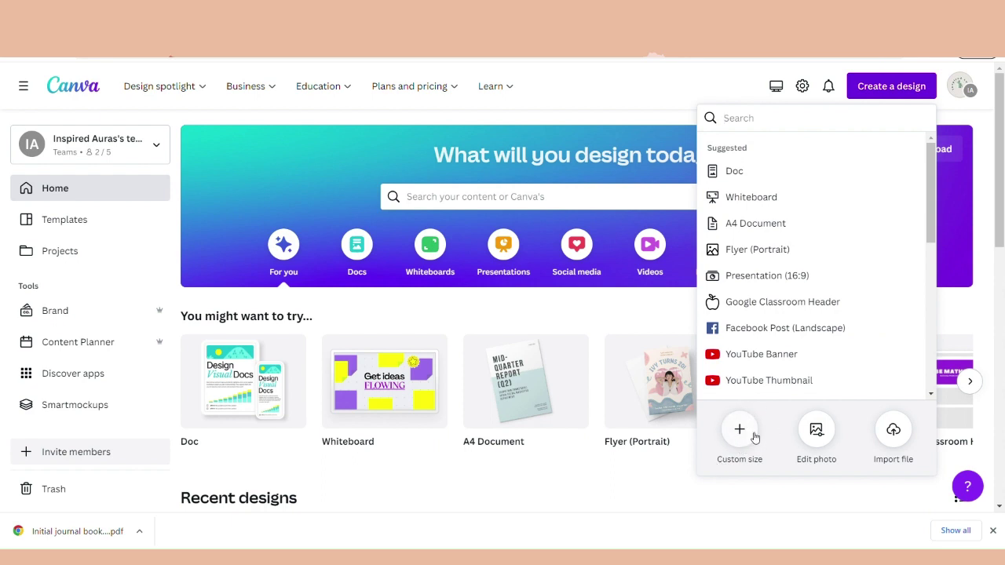
pyautogui.click(741, 429)
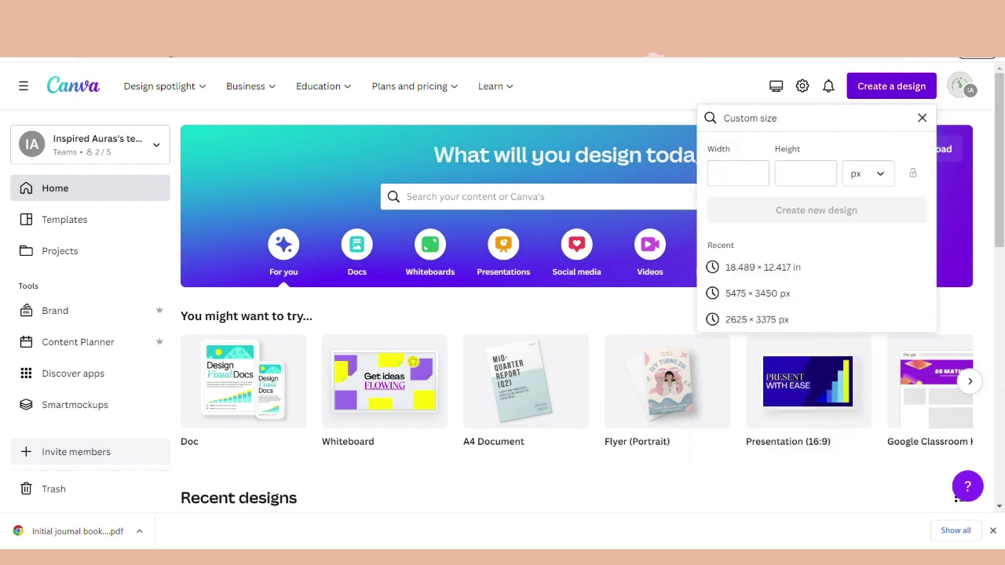
pyautogui.click(732, 179)
pyautogui.write('8.5')
pyautogui.click(809, 175)
pyautogui.write('11')
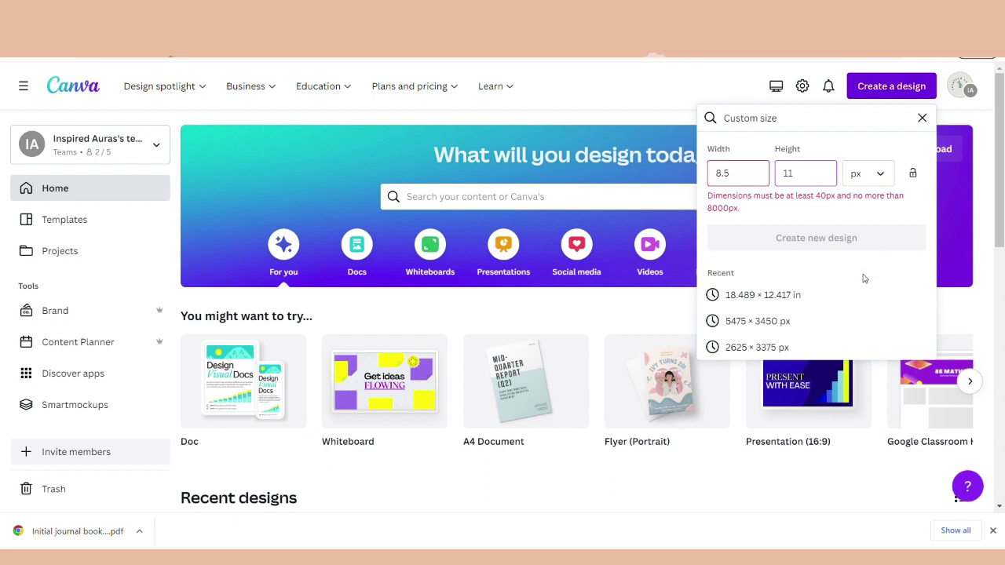
# Switch the custom size units to inches, set width 8.5 and height 11, and create the new design
pyautogui.click(881, 175)
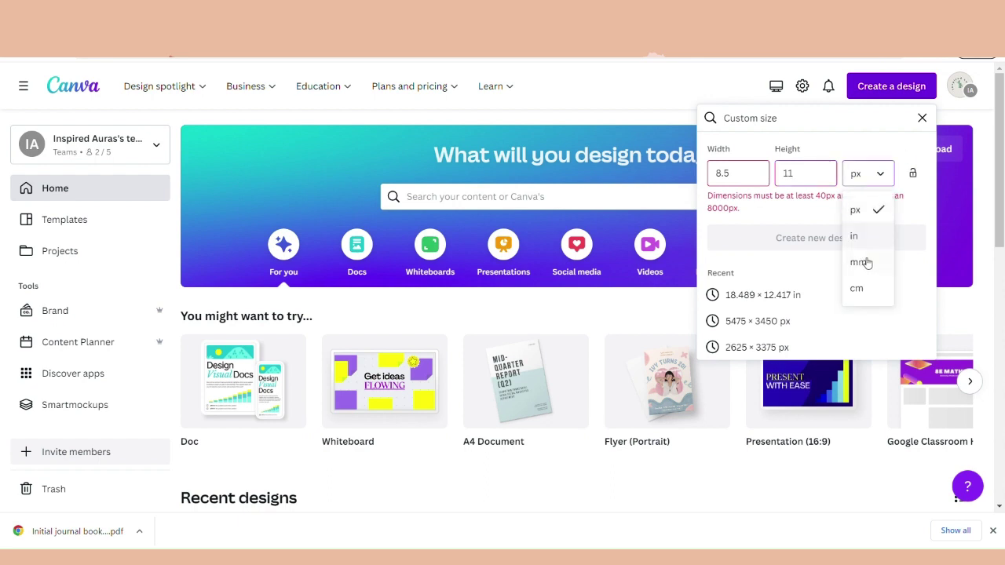
pyautogui.click(856, 235)
pyautogui.click(748, 178)
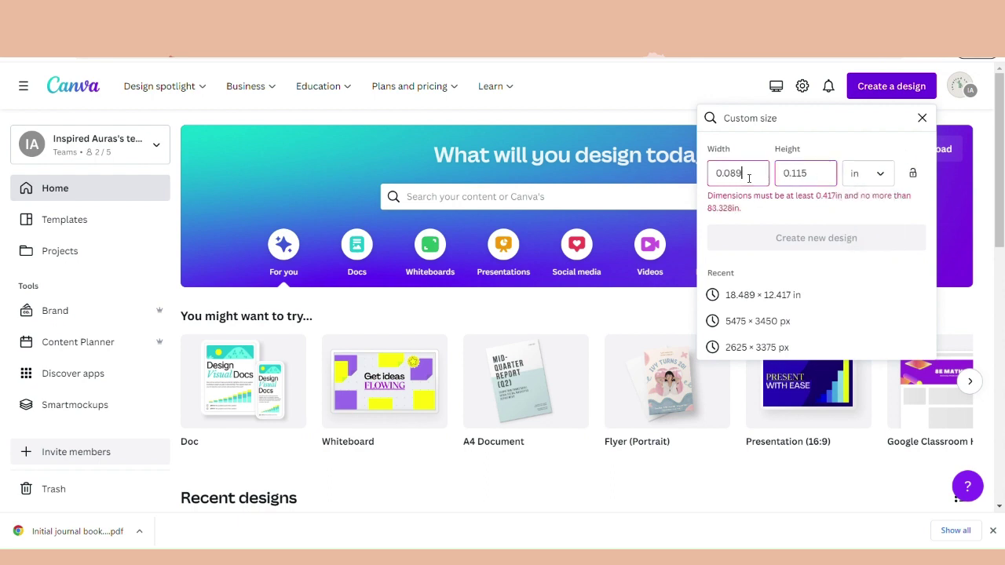
pyautogui.press('BackSpace')
pyautogui.press('BackSpace')
pyautogui.press('BackSpace')
pyautogui.press('BackSpace')
pyautogui.write('8.5')
pyautogui.click(823, 173)
pyautogui.press('BackSpace')
pyautogui.press('BackSpace')
pyautogui.press('BackSpace')
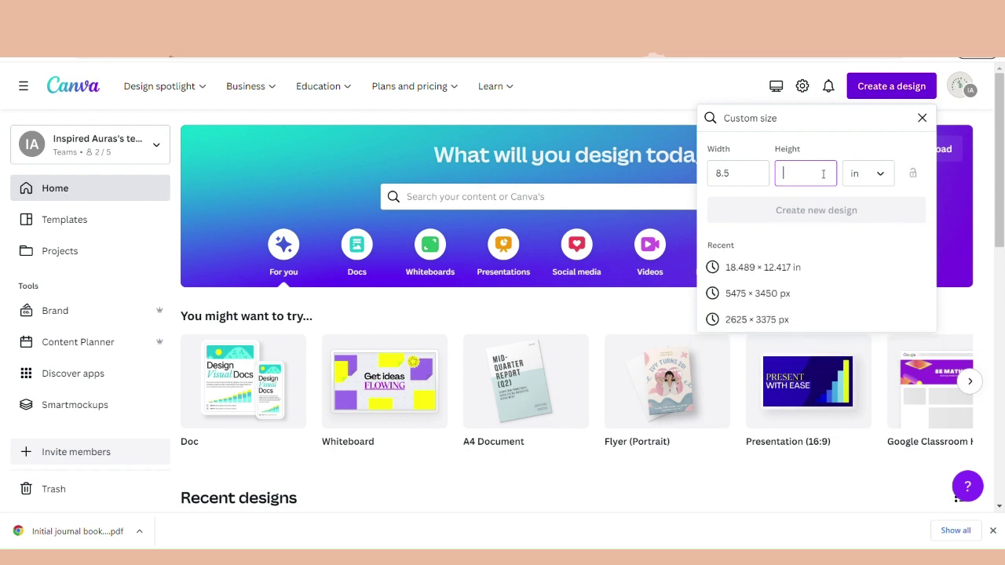
pyautogui.write('11')
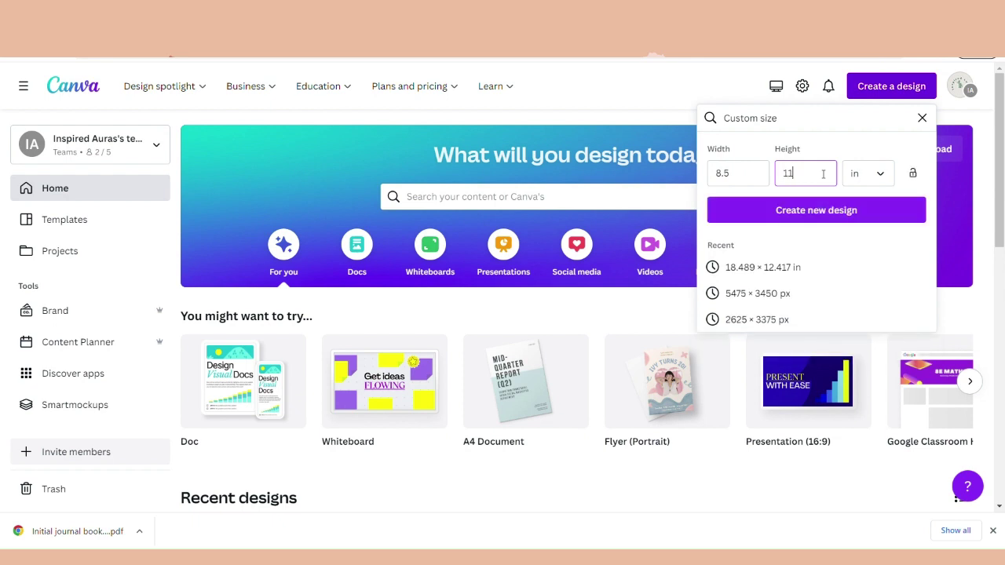
pyautogui.click(879, 216)
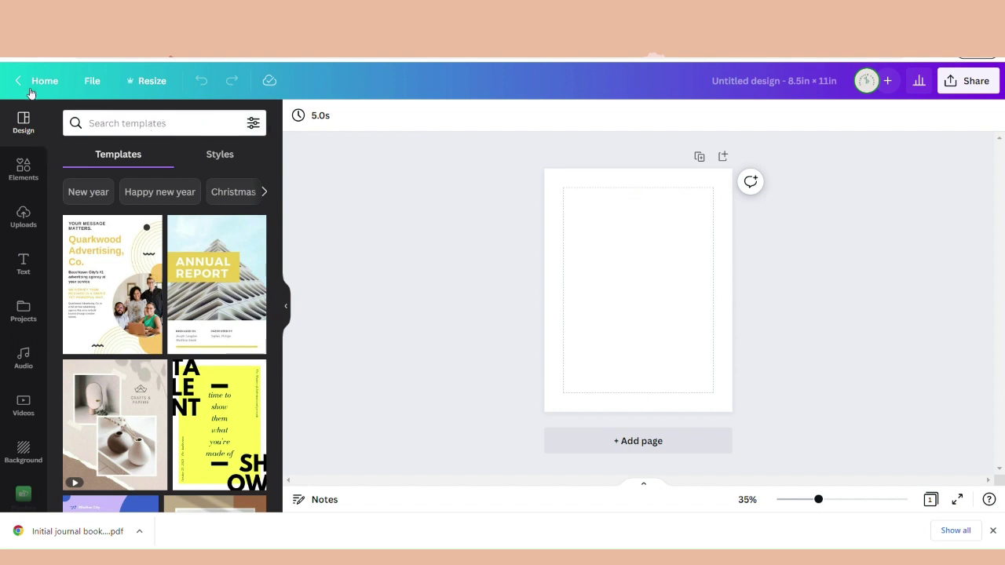
# Search the design templates for "lined paper"
pyautogui.click(22, 176)
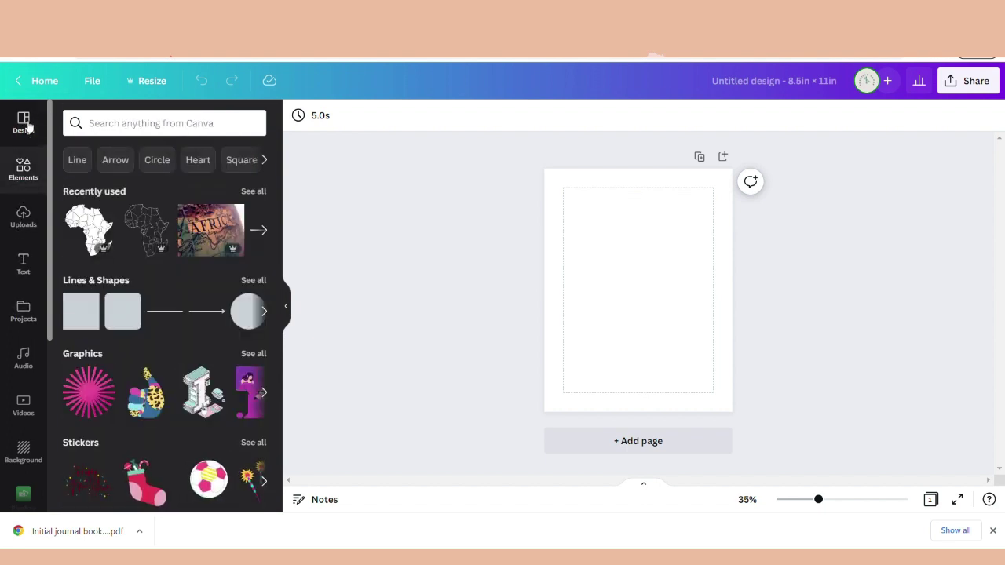
pyautogui.click(26, 124)
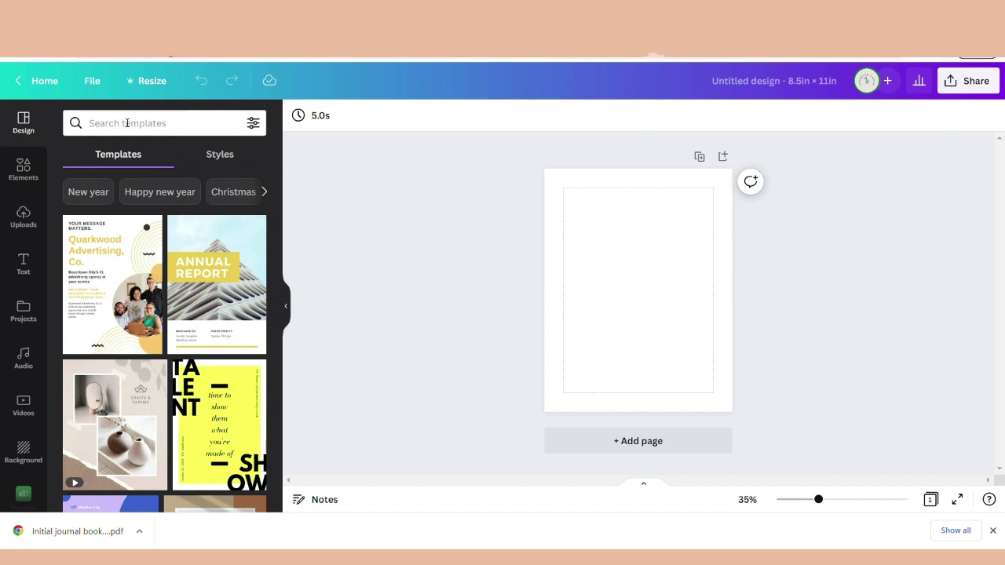
pyautogui.click(124, 125)
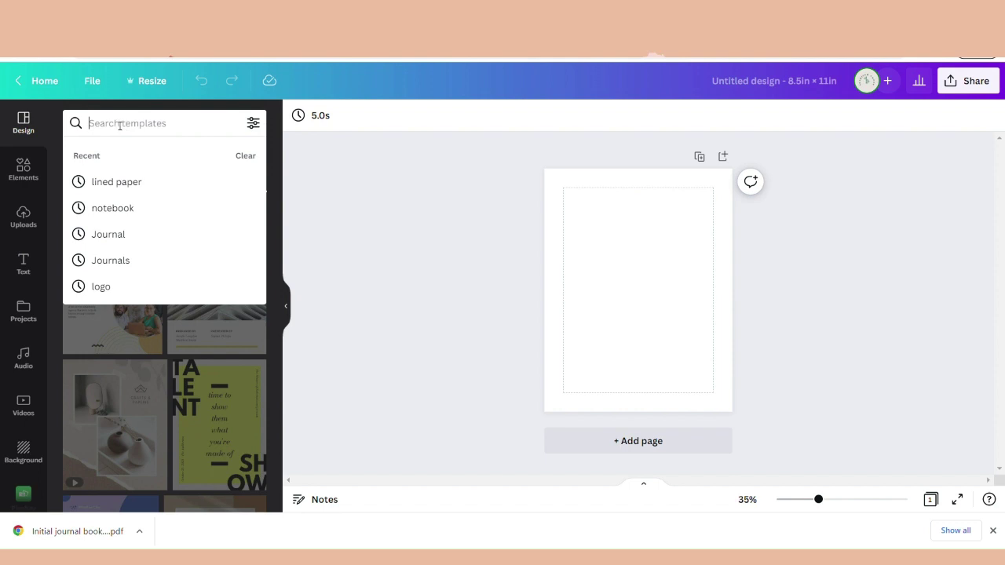
pyautogui.write('lined ')
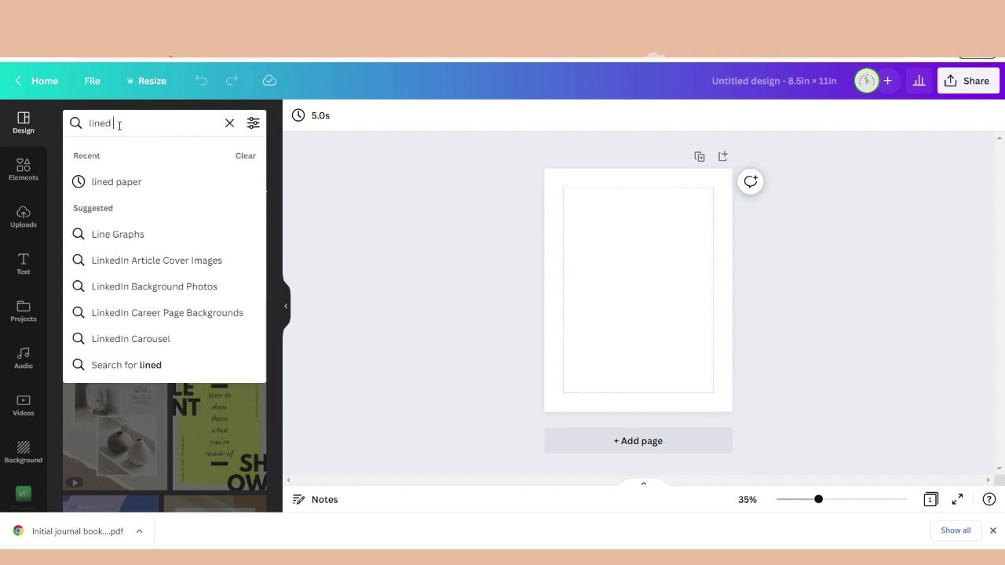
pyautogui.write('paper')
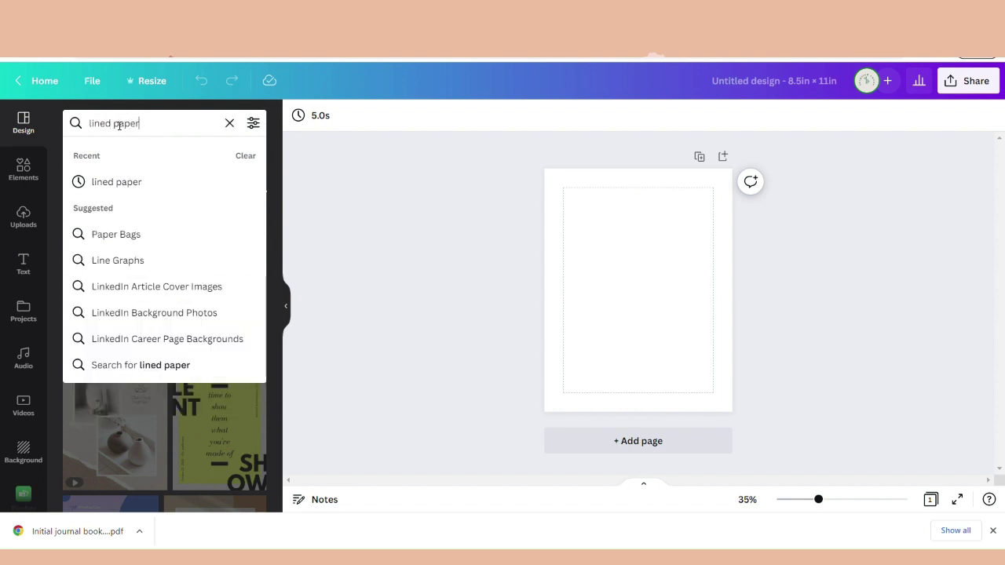
pyautogui.press('Return')
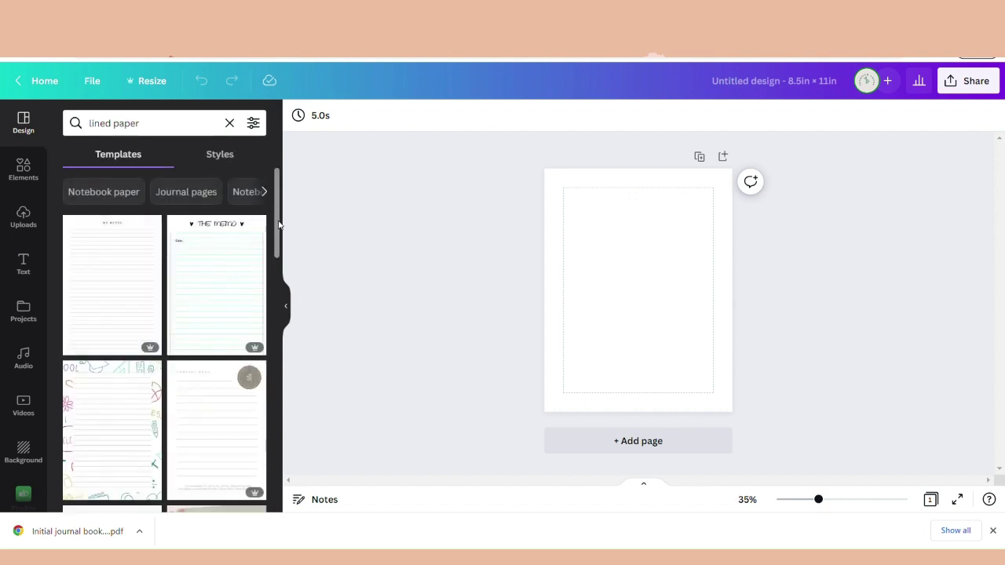
# Apply the grey-lined page with the moon from the "Colorful Fun Glitter Y2K Blank Notes Lined Paper Journal" template to the blank page
pyautogui.moveTo(278, 226); pyautogui.dragTo(263, 377)
pyautogui.click(131, 285)
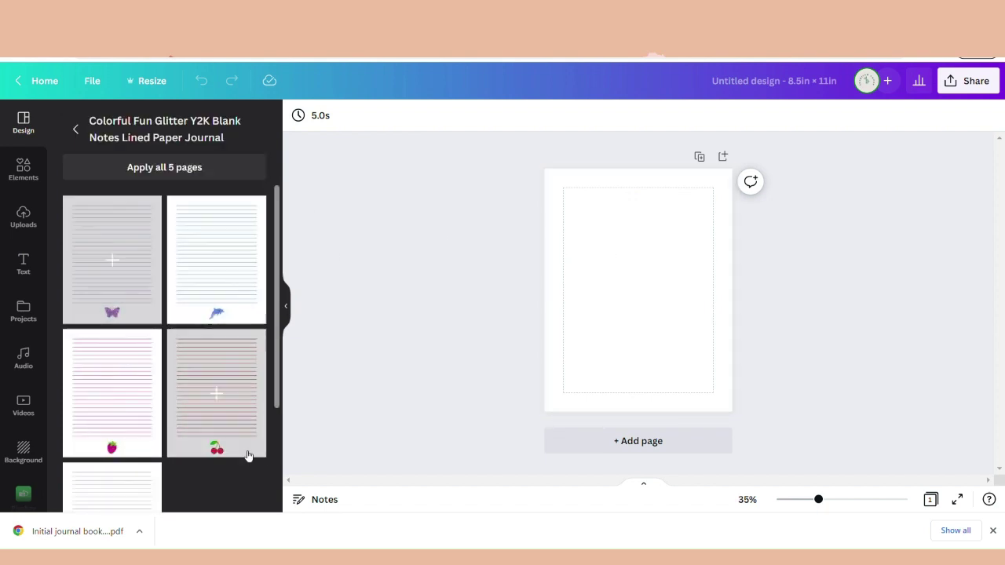
pyautogui.scroll(-3, 265, 330)
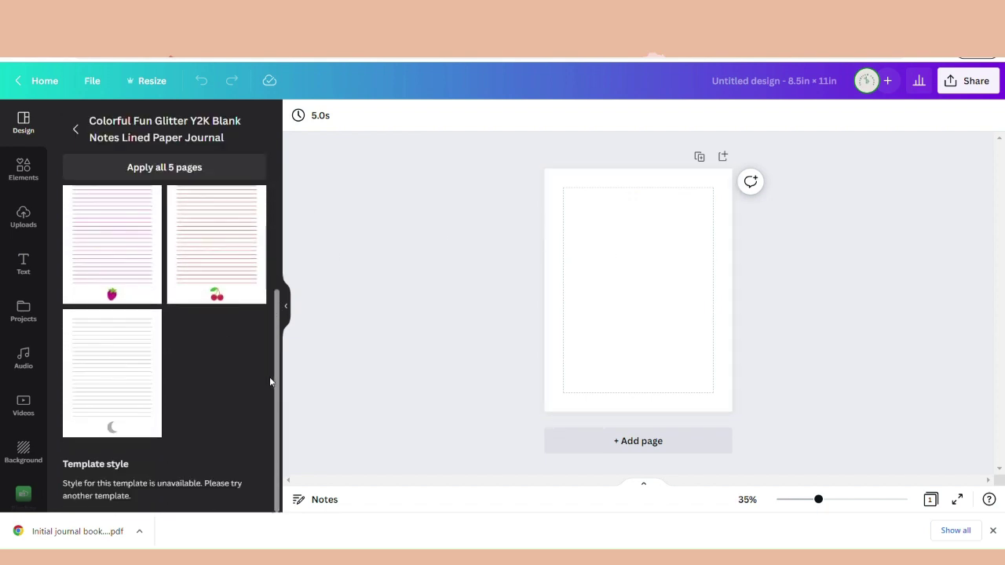
pyautogui.click(109, 373)
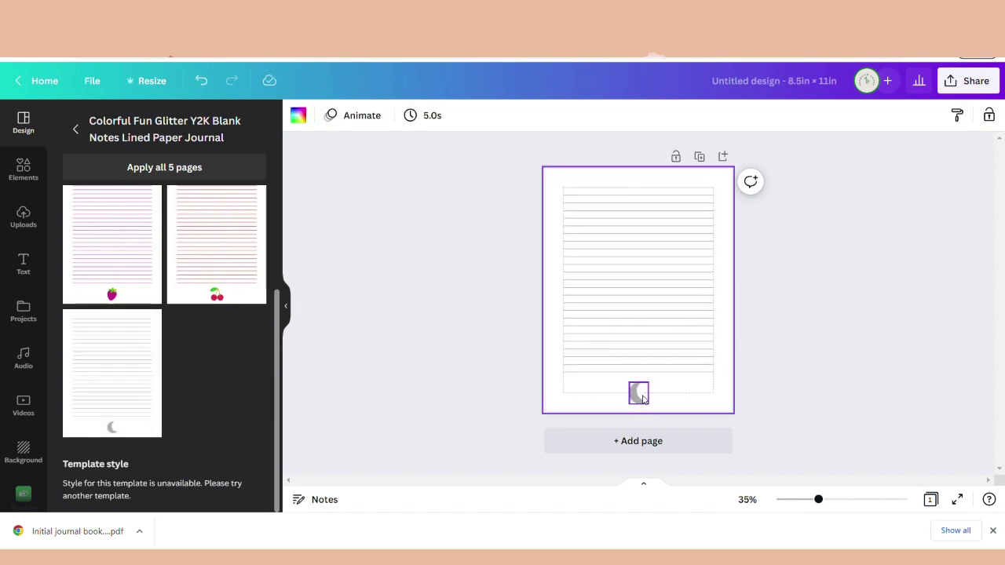
# Delete the moon graphic and move the block of ruled lines down to the bottom margin guide
pyautogui.click(642, 399)
pyautogui.press('Delete')
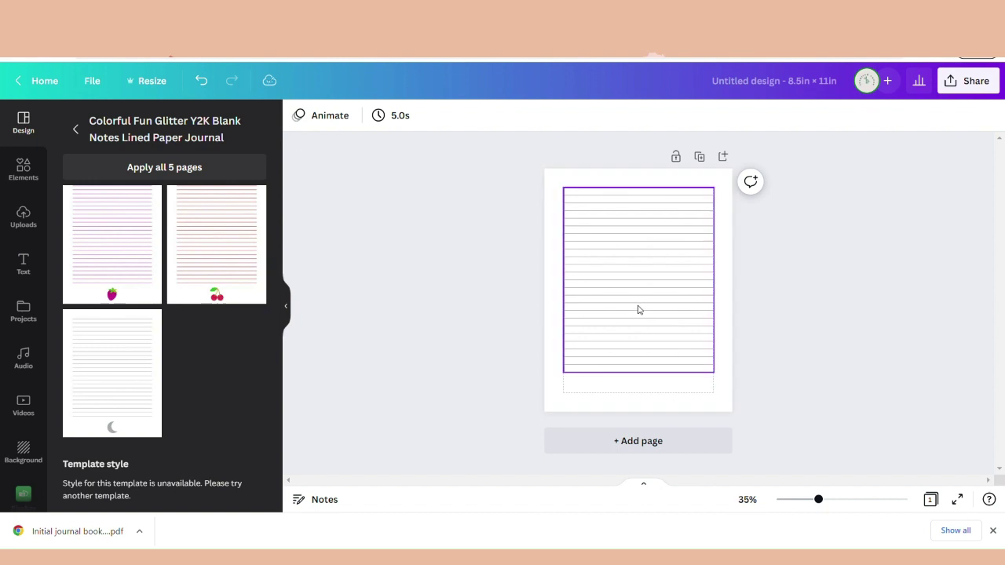
pyautogui.click(639, 310)
pyautogui.moveTo(644, 339); pyautogui.dragTo(644, 333)
pyautogui.click(848, 349)
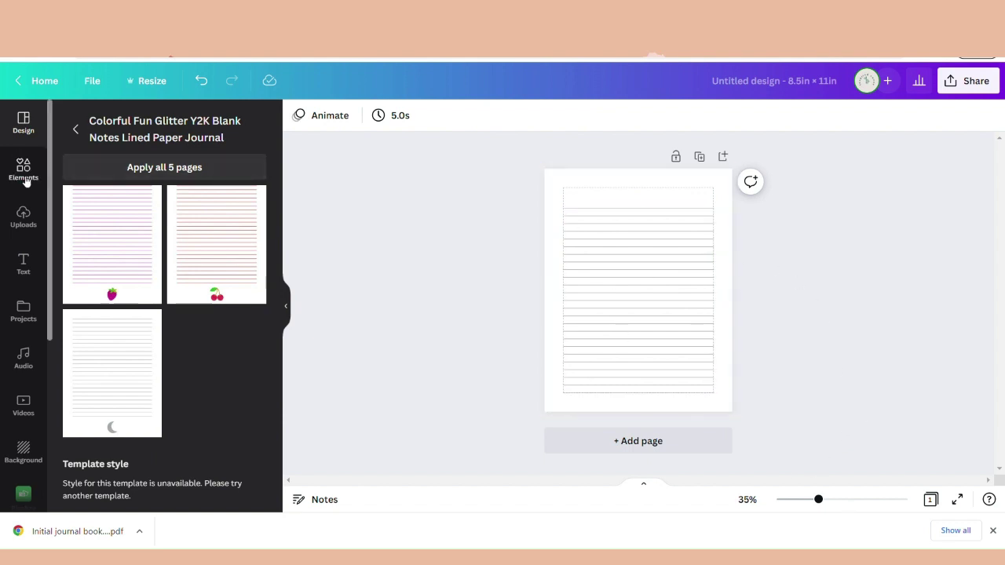
# Add a plain straight line and place it above the ruled lines, starting at the page's left margin guide
pyautogui.click(26, 177)
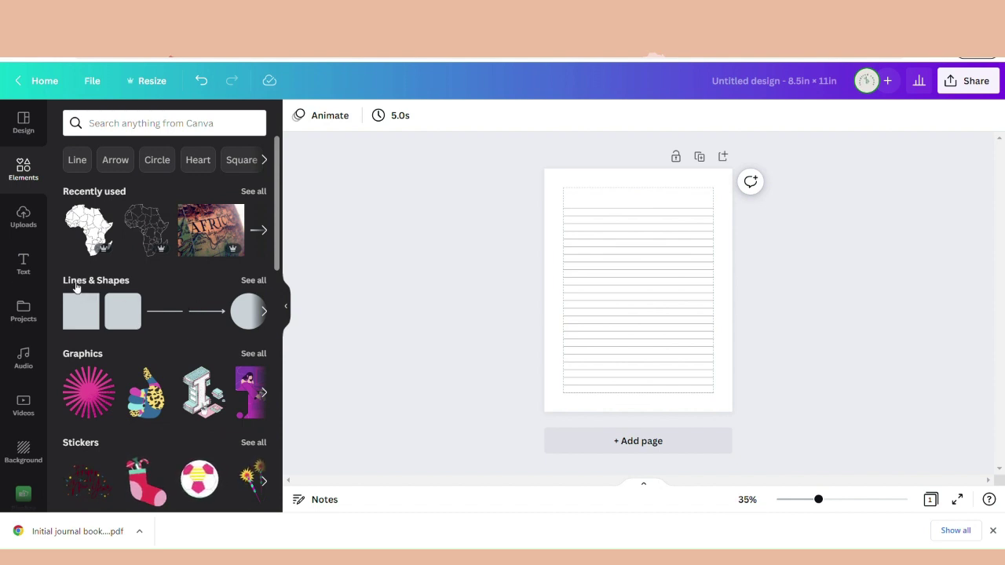
pyautogui.click(167, 311)
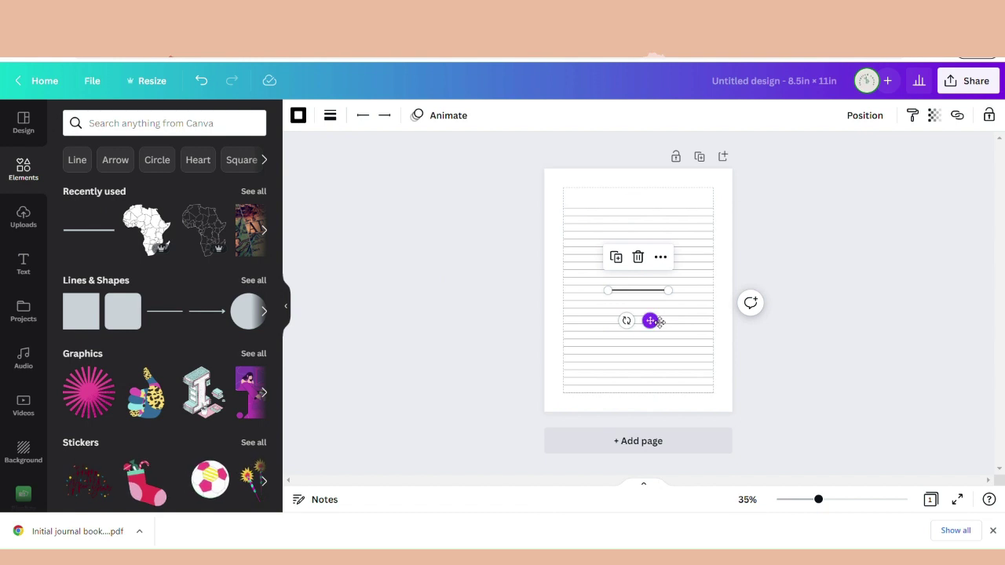
pyautogui.moveTo(650, 320); pyautogui.dragTo(617, 229)
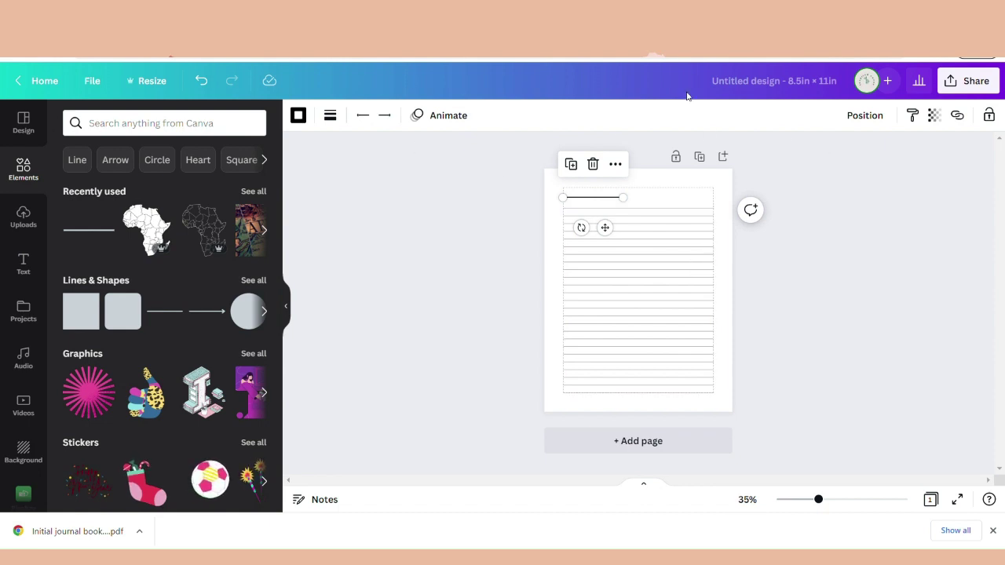
# Recolour the short line above the ruled block to a custom grey slightly lighter than the document's #9D9E9E
pyautogui.click(297, 122)
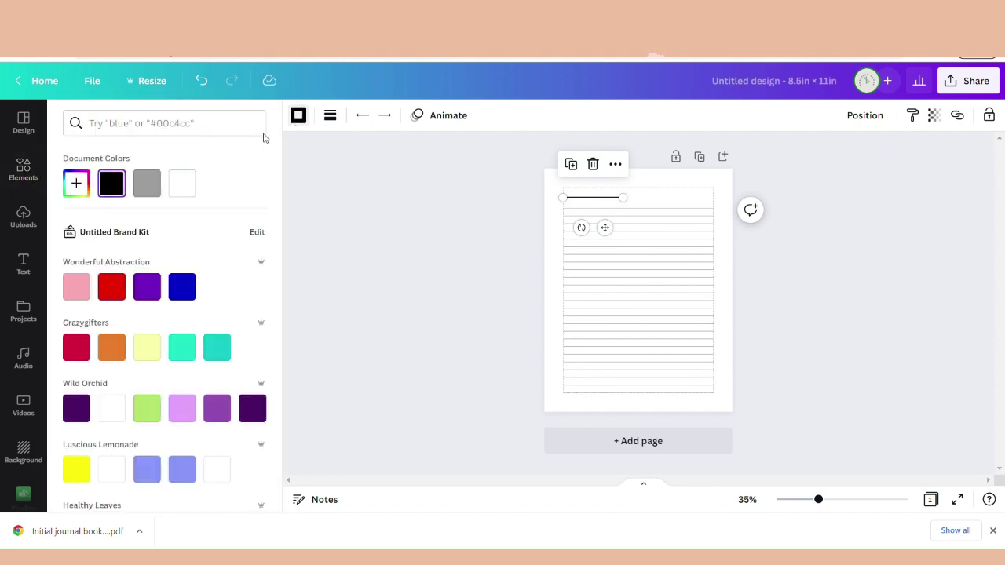
pyautogui.click(143, 193)
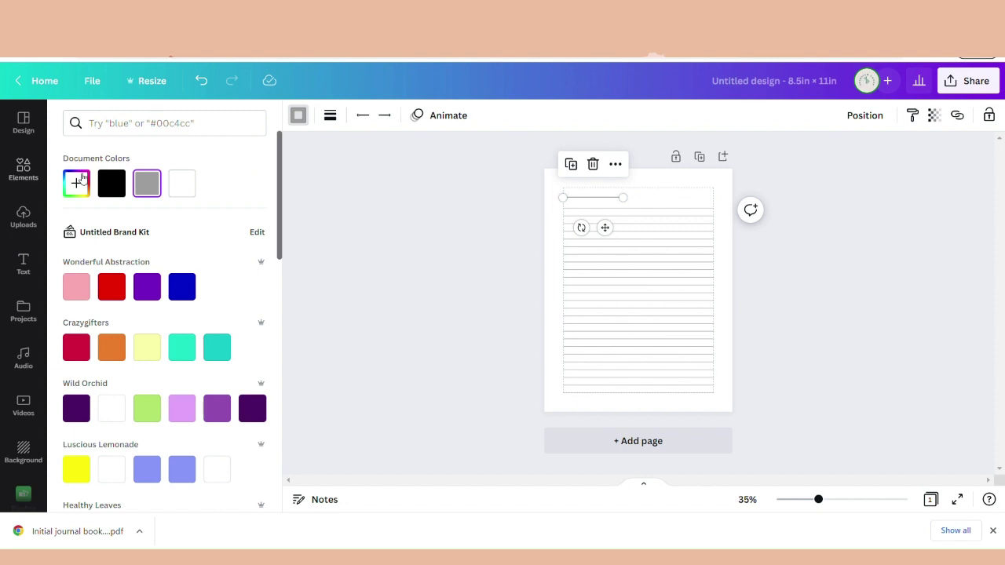
pyautogui.click(76, 183)
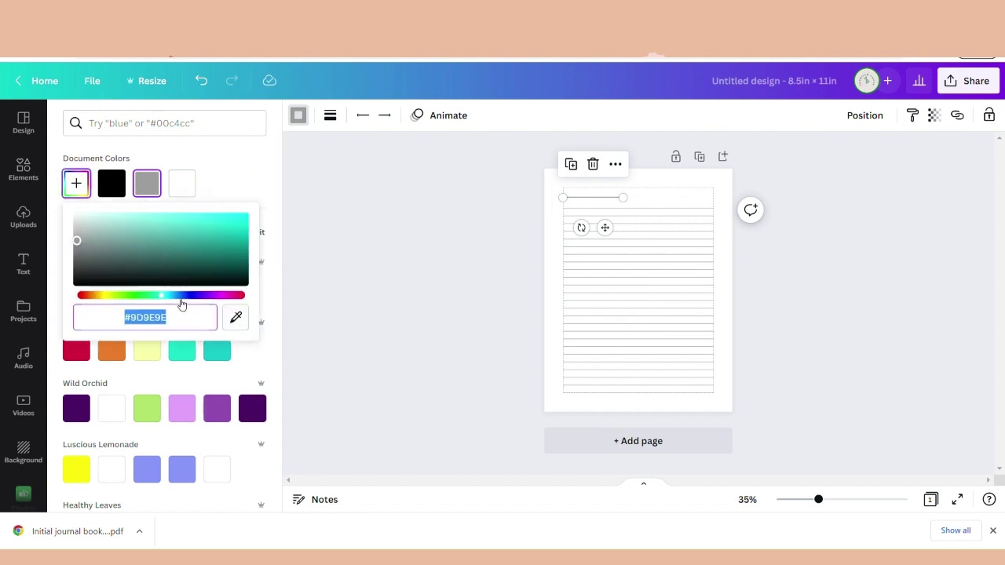
pyautogui.moveTo(77, 241)
pyautogui.mouseDown()
pyautogui.moveTo(77, 219)
pyautogui.moveTo(77, 228)
pyautogui.mouseUp()
pyautogui.click(469, 343)
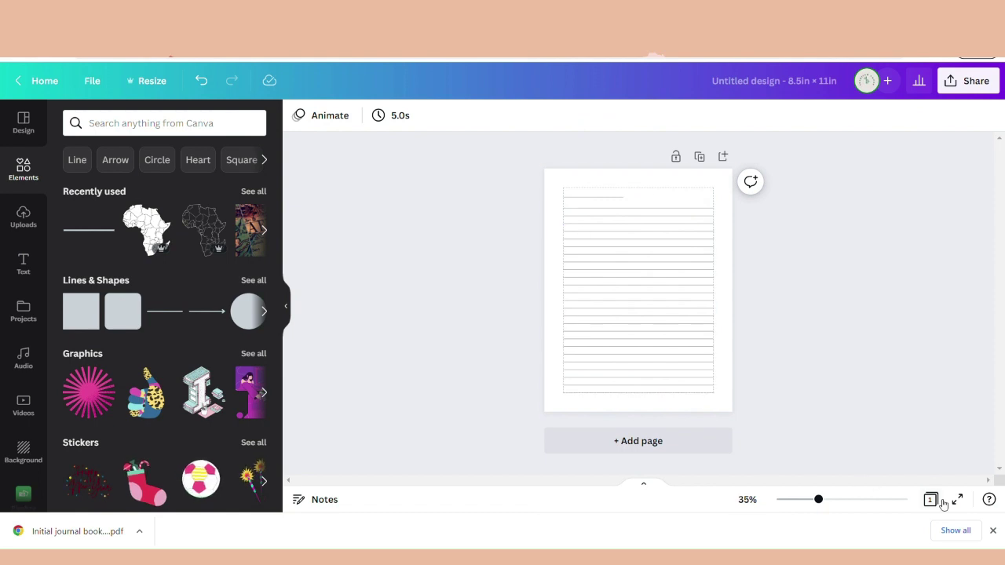
# Nudge the short grey line slightly down towards the ruled lines and deselect it
pyautogui.click(595, 198)
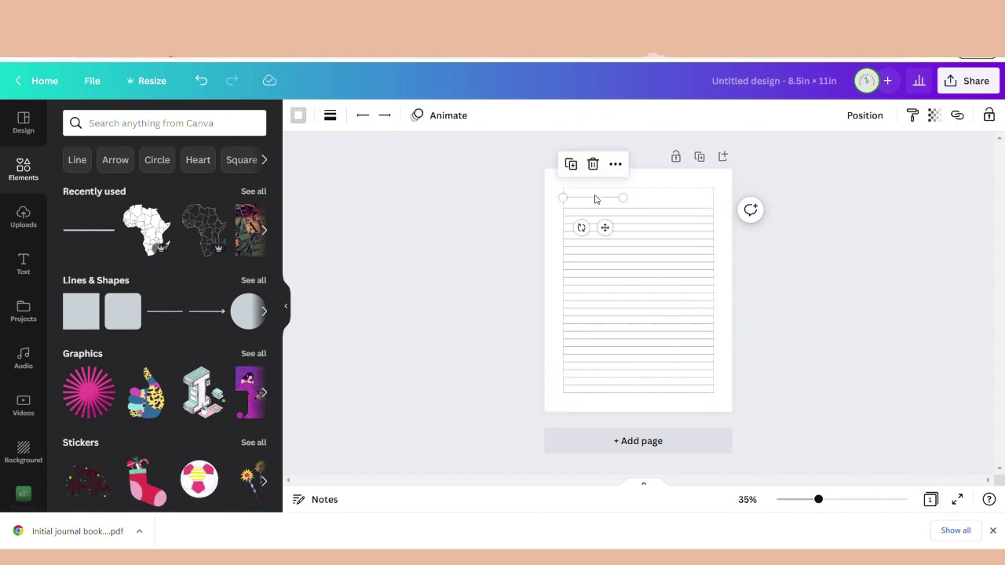
pyautogui.press('Down')
pyautogui.press('Down')
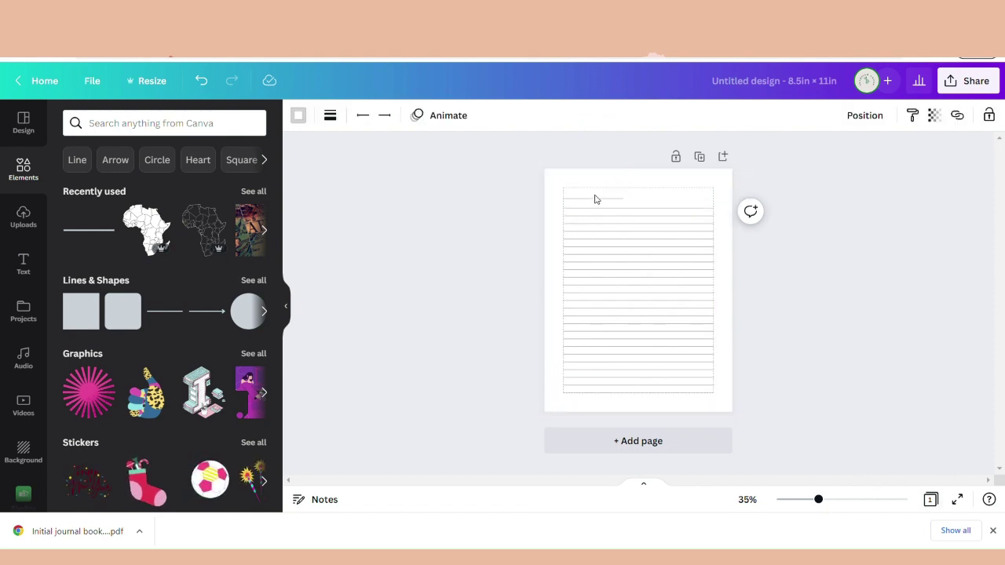
pyautogui.click(792, 290)
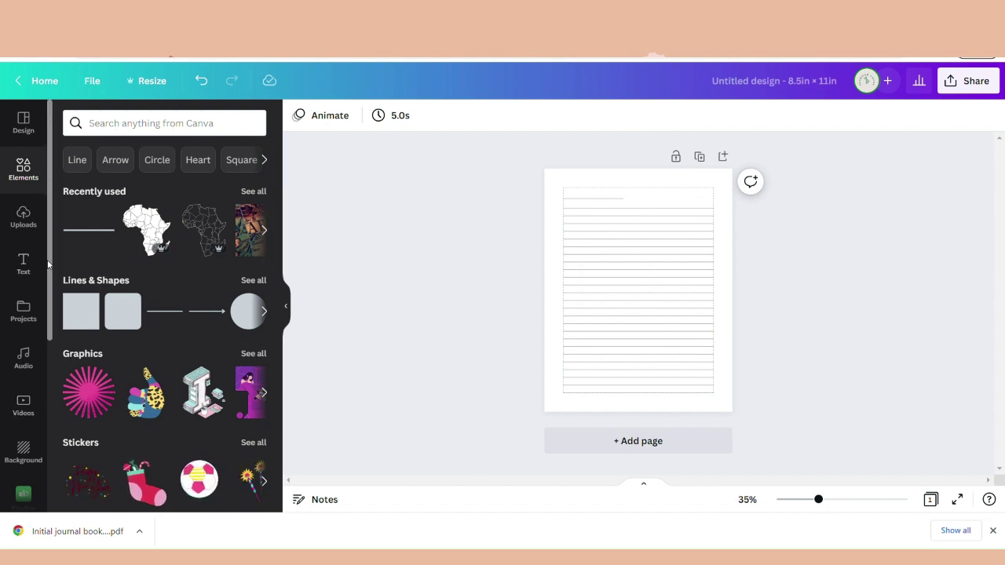
pyautogui.click(26, 272)
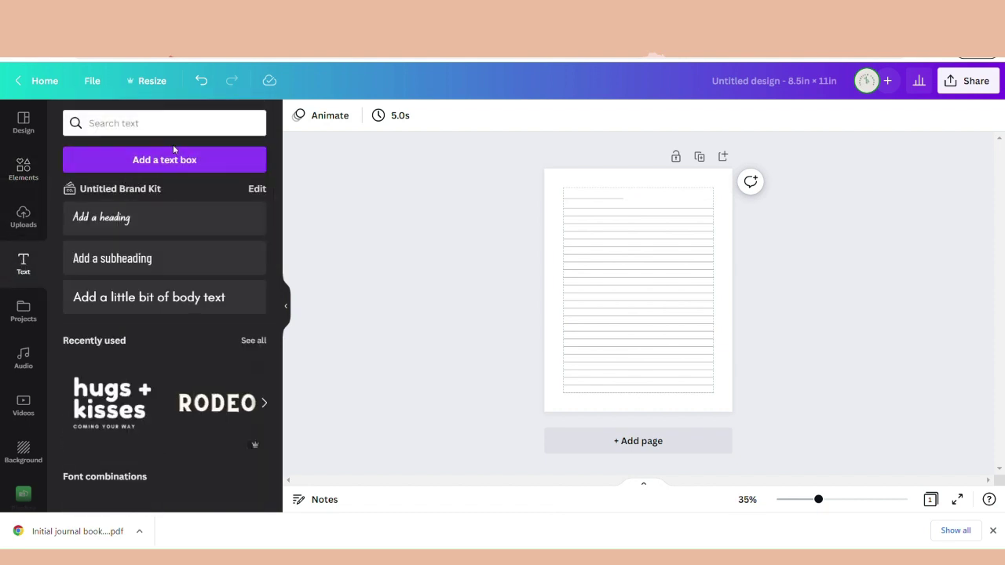
pyautogui.click(164, 160)
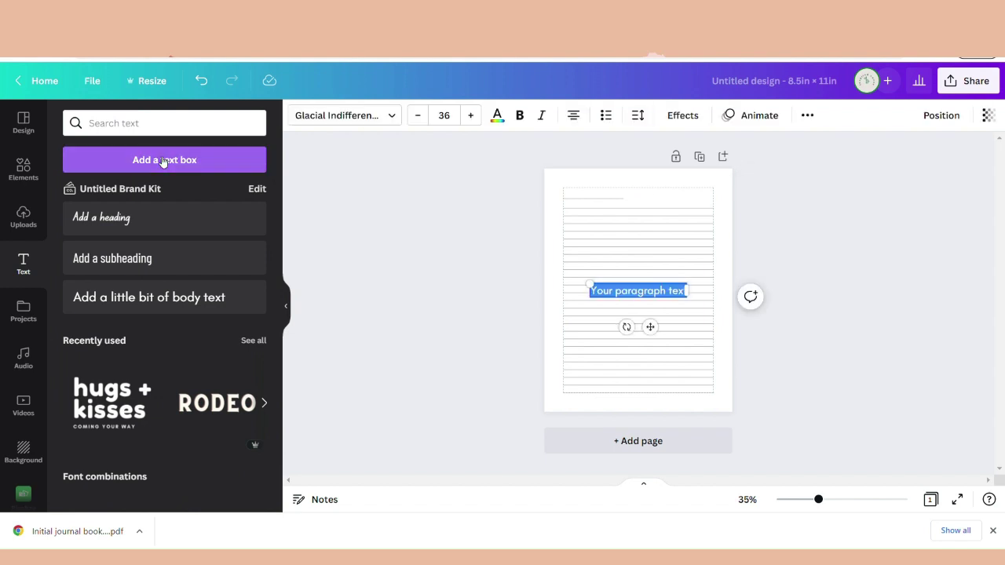
pyautogui.press('BackSpace')
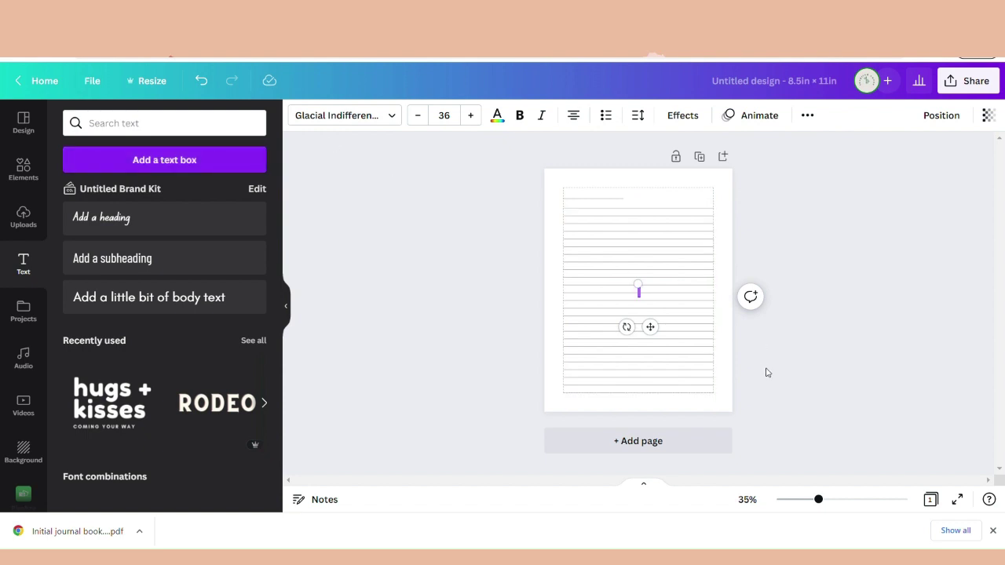
pyautogui.click(780, 386)
# Add a text box containing the letter B, enlarge it to font size 319 and position it over the middle of the ruled lines
pyautogui.press('t')
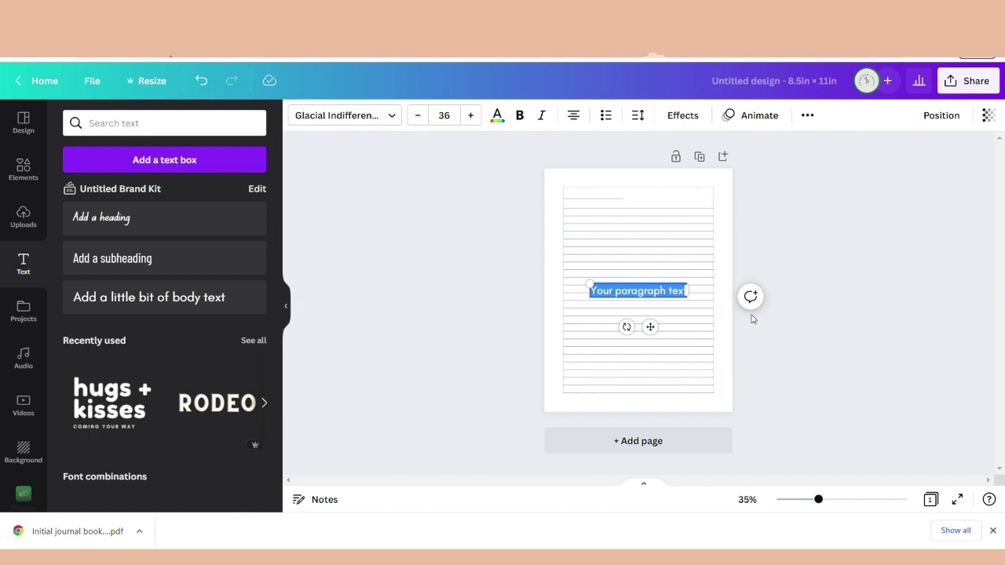
pyautogui.write('B')
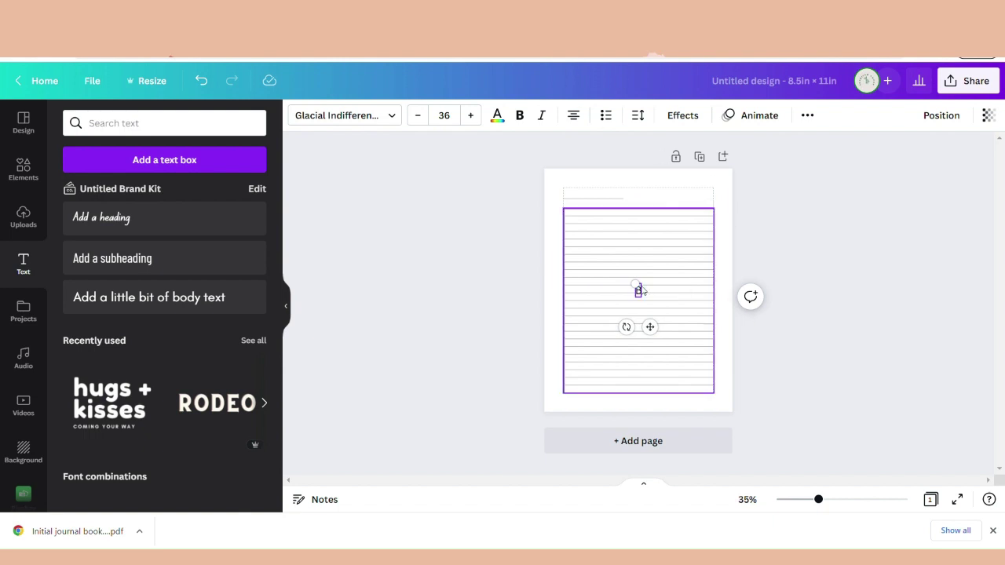
pyautogui.moveTo(636, 286); pyautogui.dragTo(585, 235)
pyautogui.moveTo(648, 305); pyautogui.dragTo(676, 340)
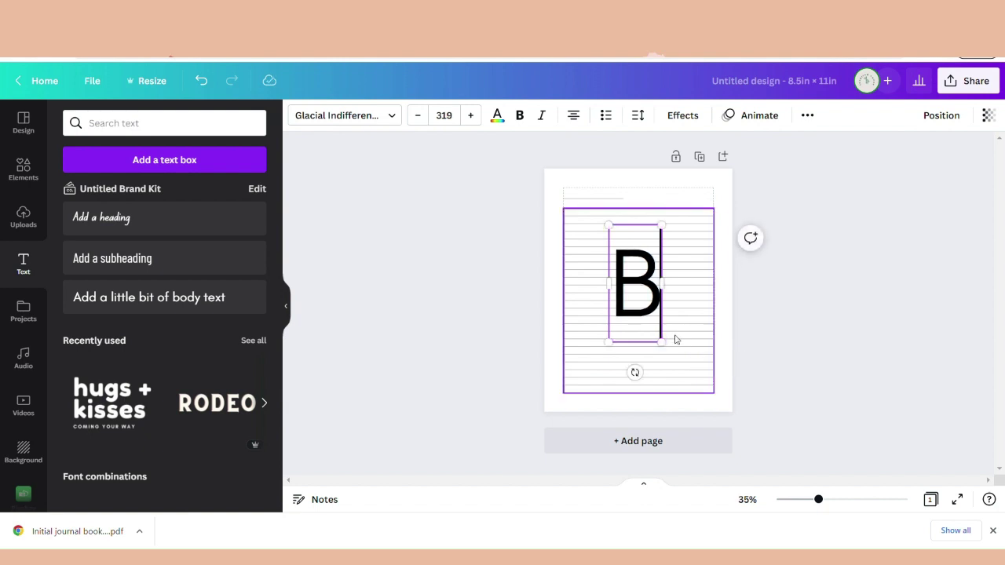
pyautogui.click(129, 123)
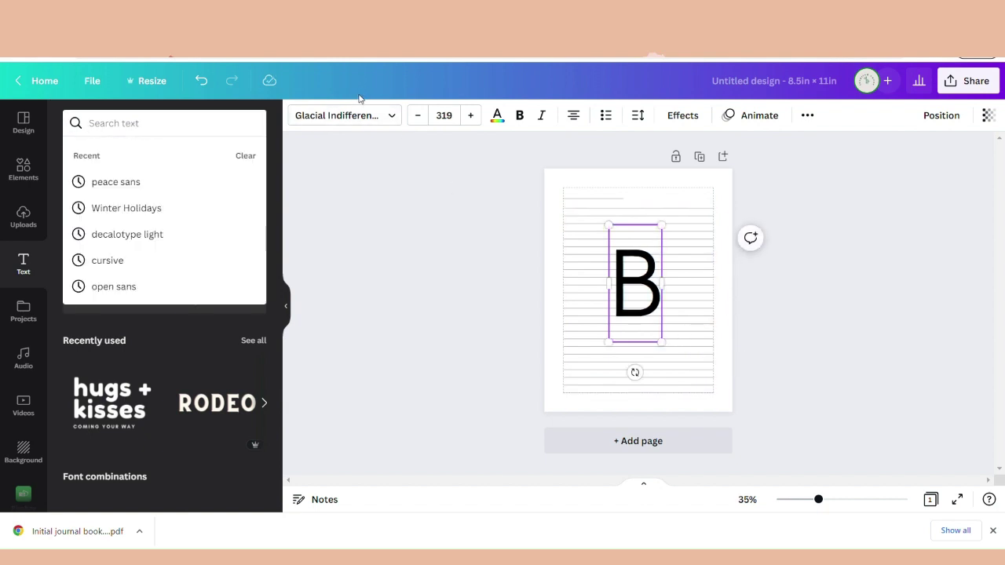
pyautogui.click(340, 115)
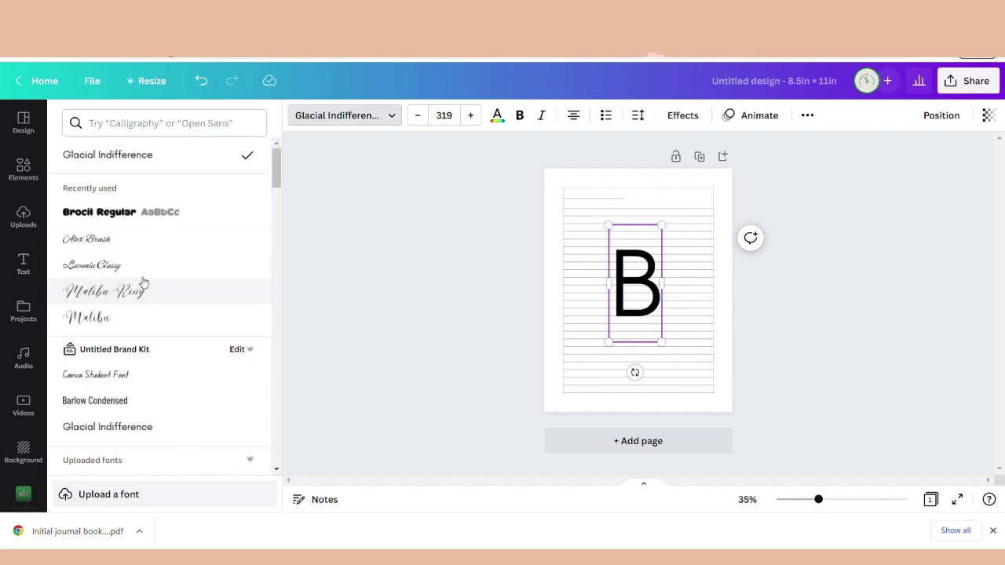
pyautogui.click(138, 125)
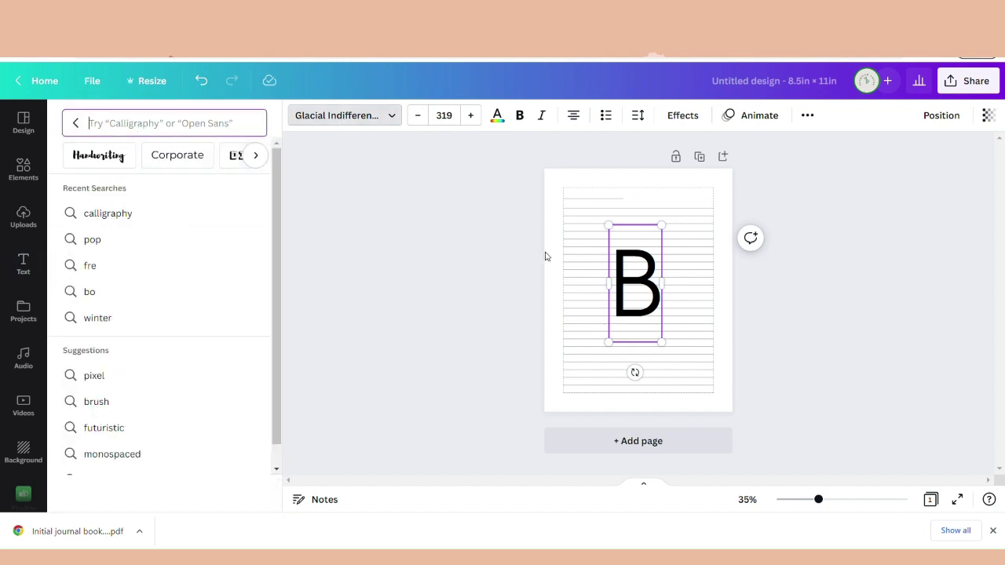
pyautogui.press('Escape')
# Search the fonts for calligraphy styles and set the letter B in Alex Brush
pyautogui.click(626, 291)
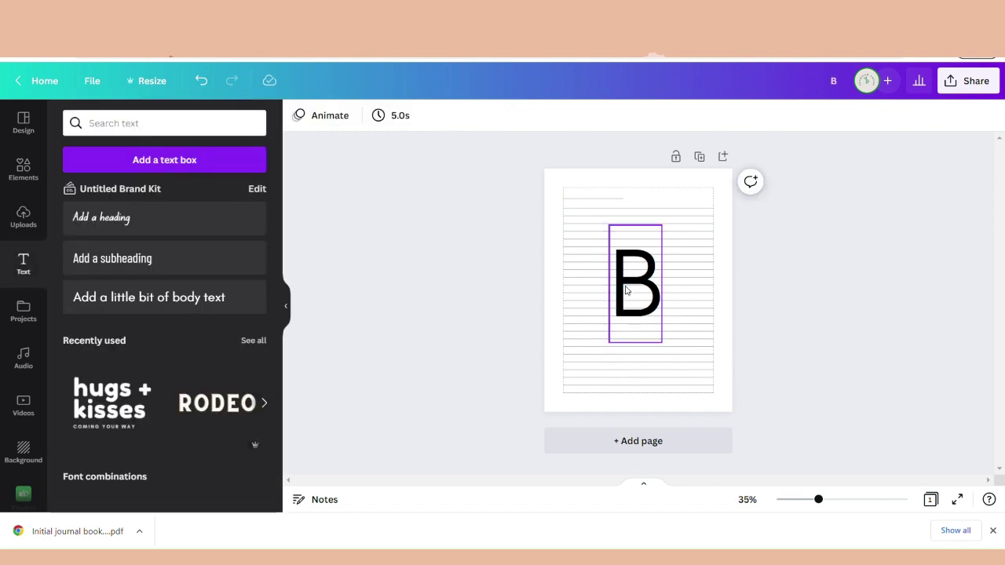
pyautogui.click(351, 122)
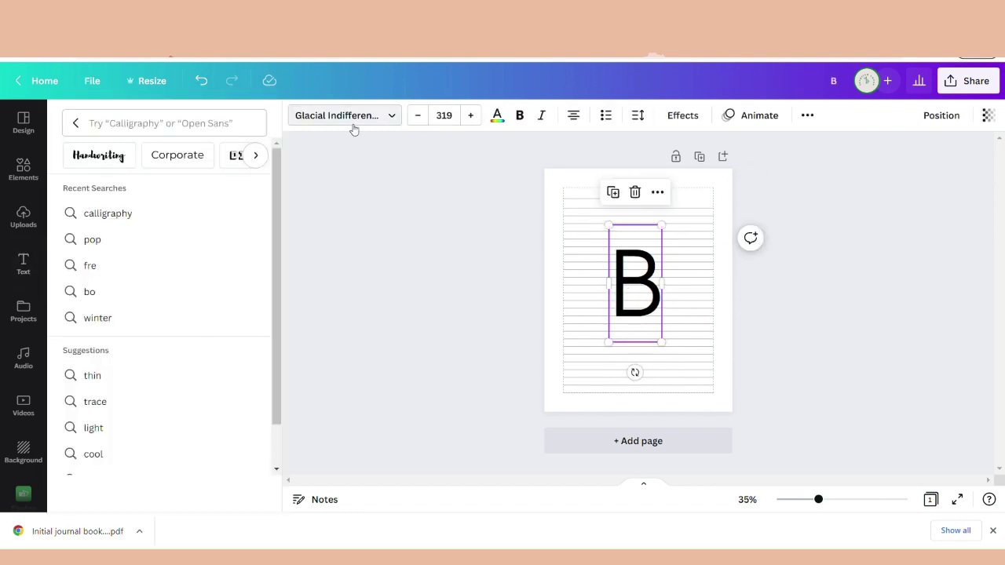
pyautogui.click(159, 128)
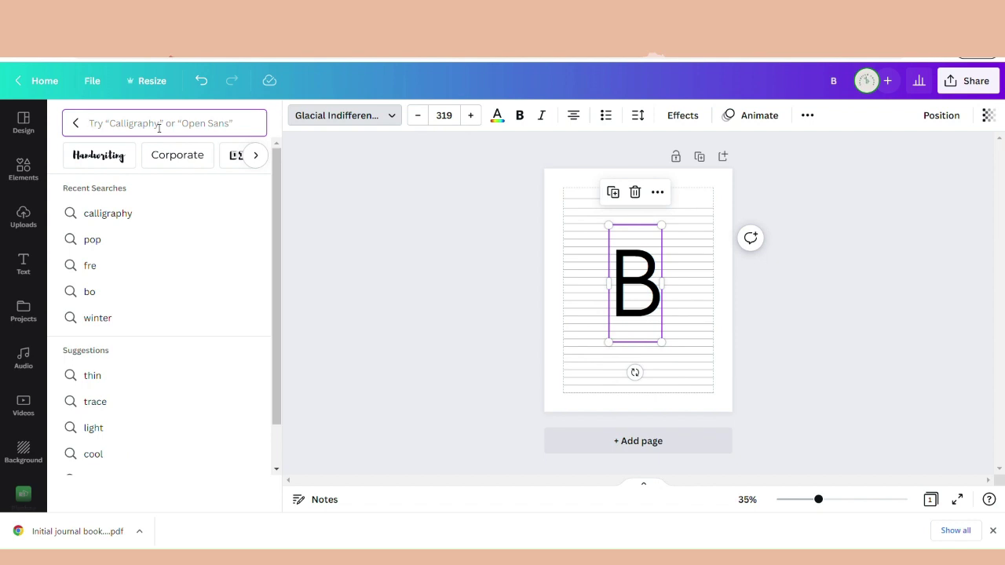
pyautogui.write('call')
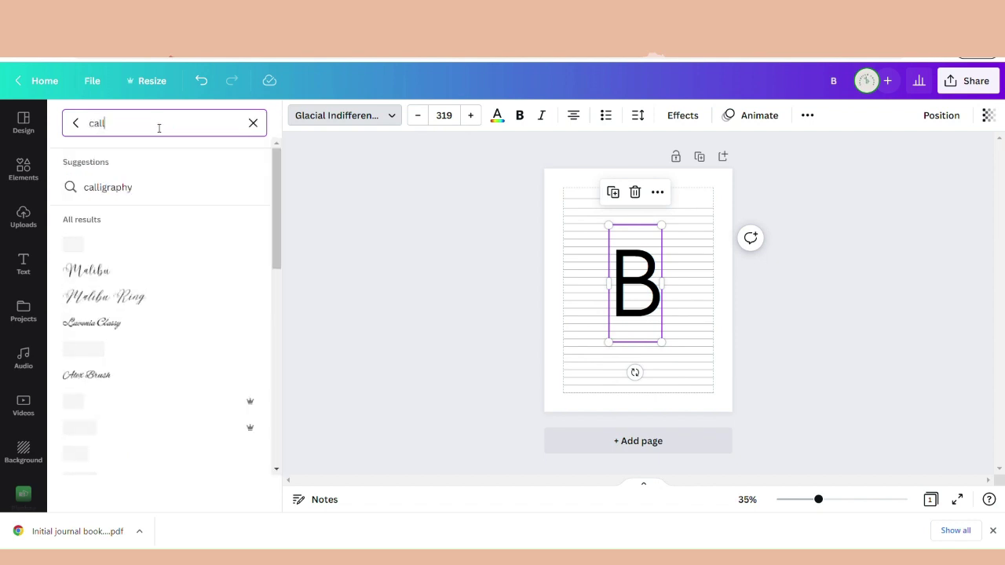
pyautogui.click(113, 187)
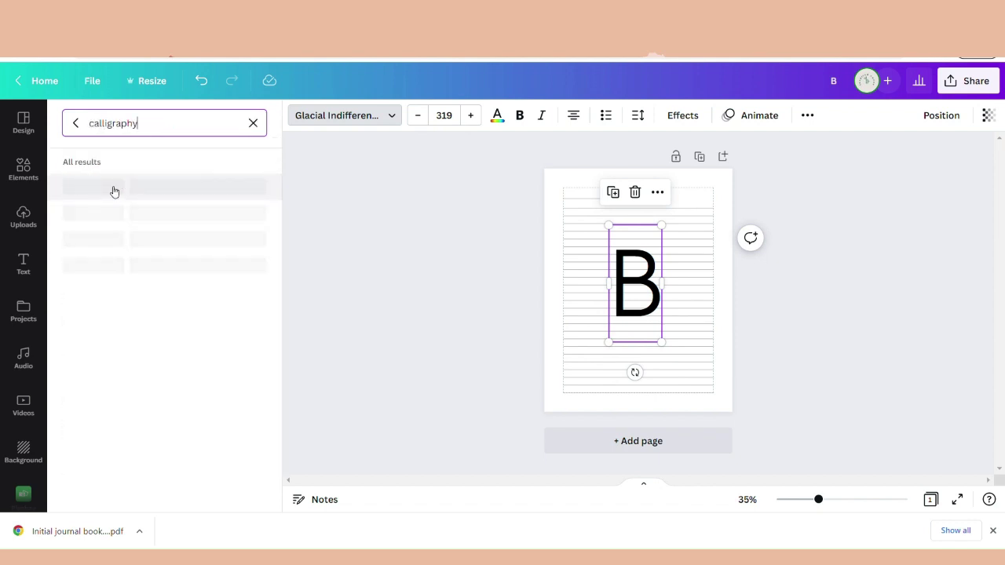
pyautogui.click(125, 264)
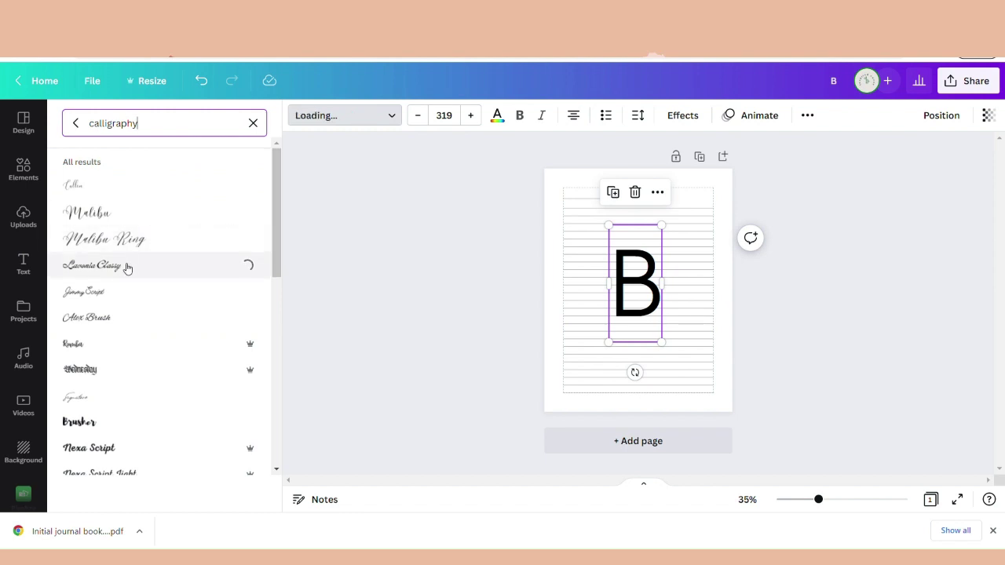
pyautogui.click(109, 328)
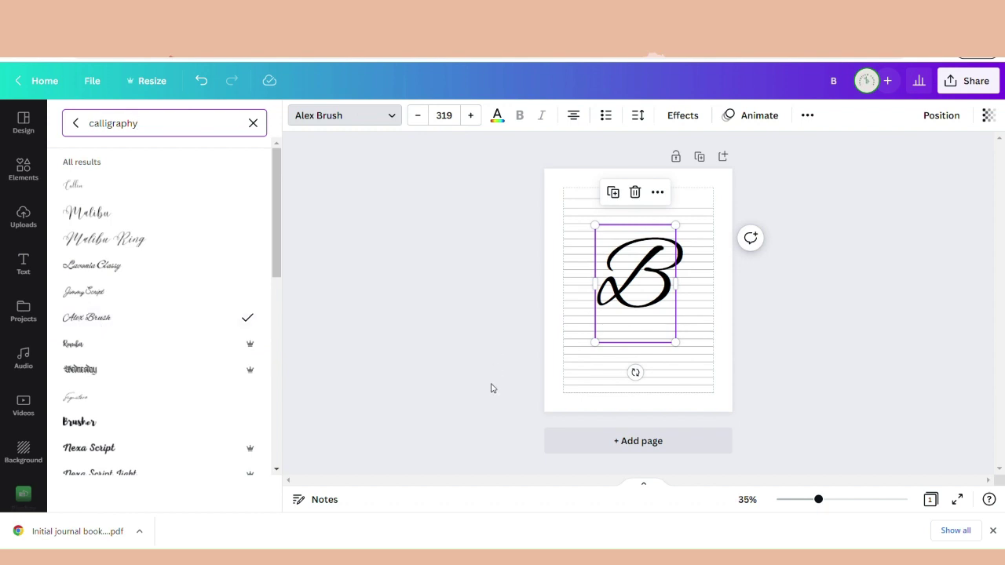
pyautogui.click(832, 335)
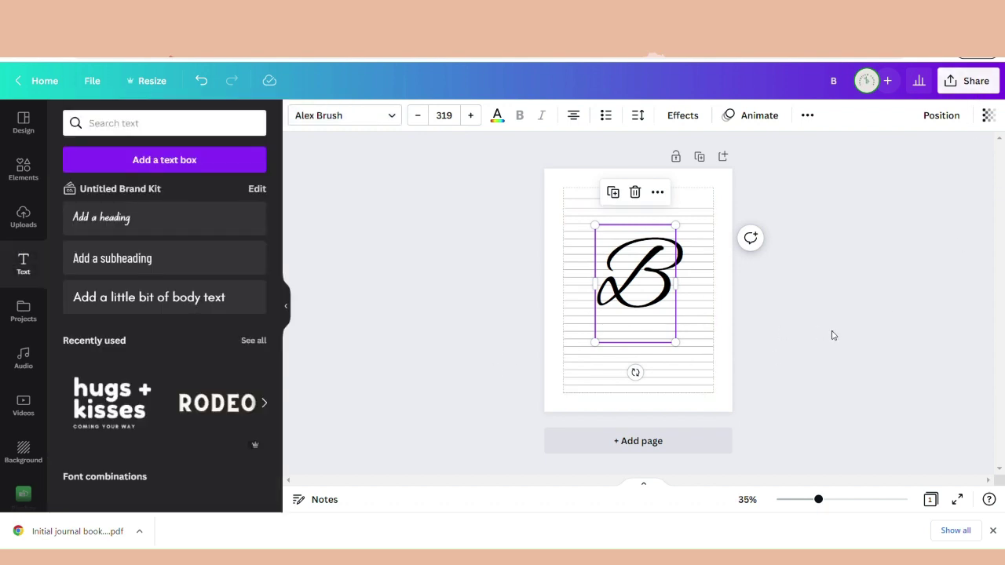
# Lower the letter B's transparency value to 14 so it works as a faint watermark
pyautogui.click(644, 280)
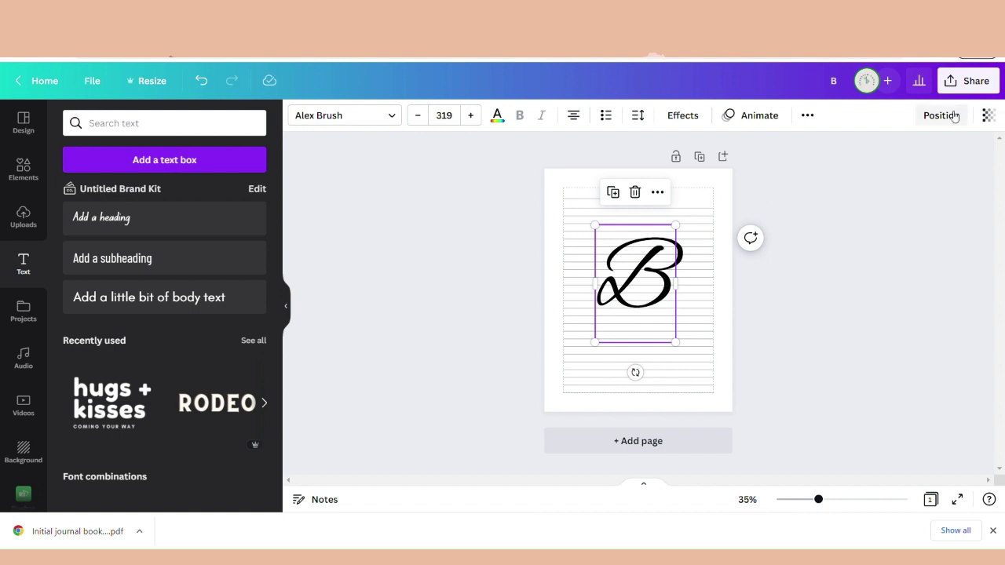
pyautogui.click(988, 115)
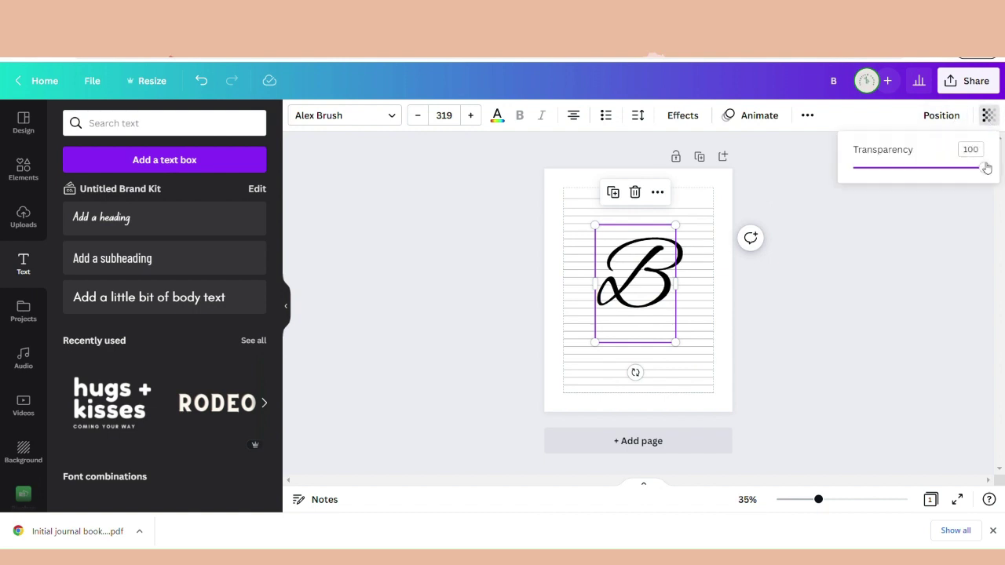
pyautogui.moveTo(988, 174); pyautogui.dragTo(876, 176)
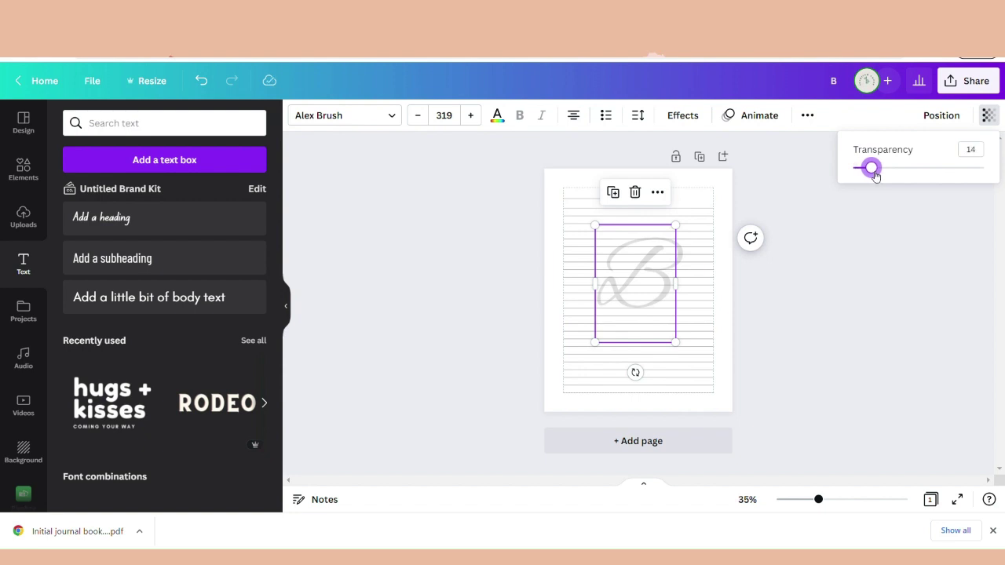
pyautogui.click(908, 302)
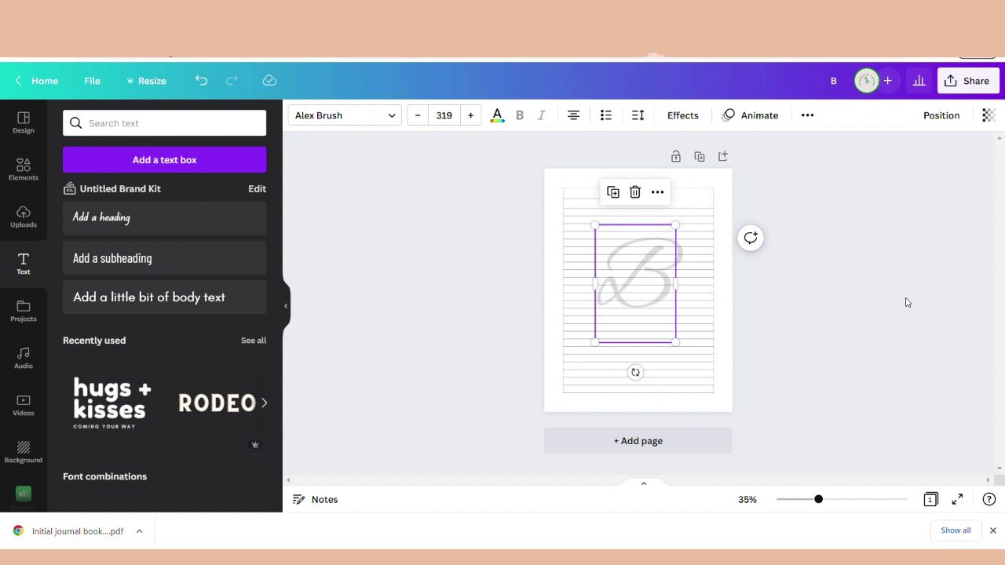
pyautogui.click(906, 302)
# Send the letter B backward behind the ruled lines and deselect it
pyautogui.click(644, 297)
pyautogui.click(941, 117)
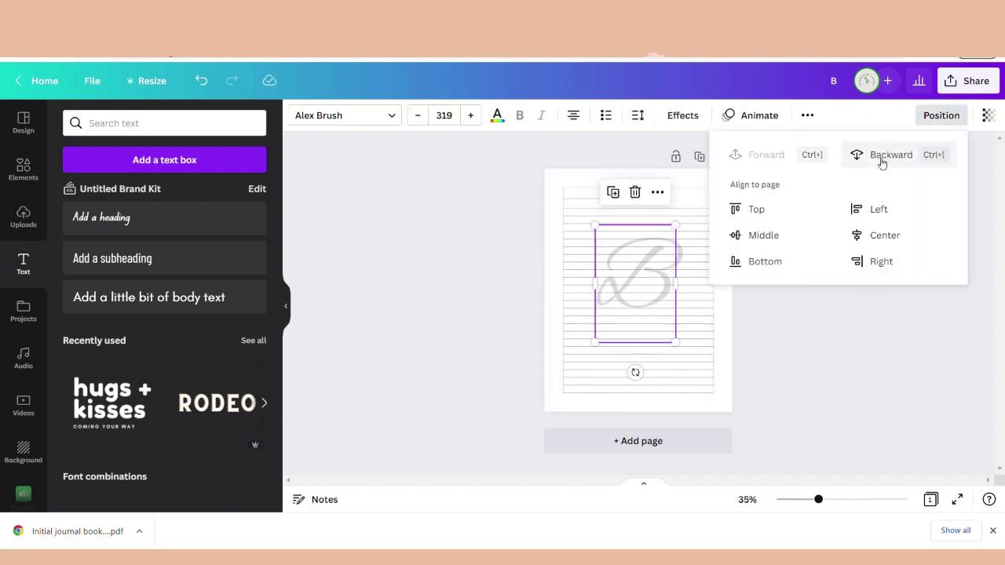
pyautogui.click(881, 157)
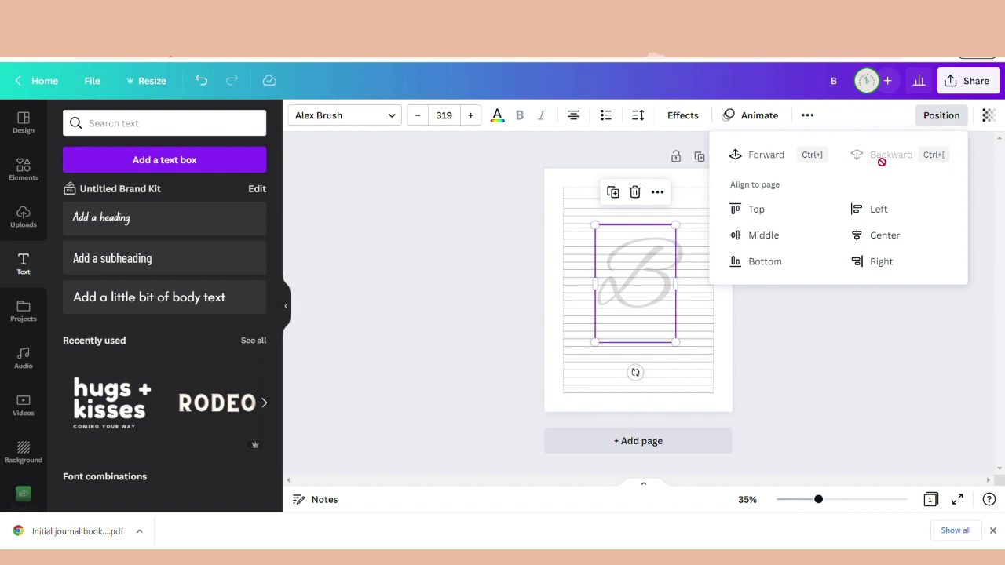
pyautogui.click(938, 412)
pyautogui.click(937, 411)
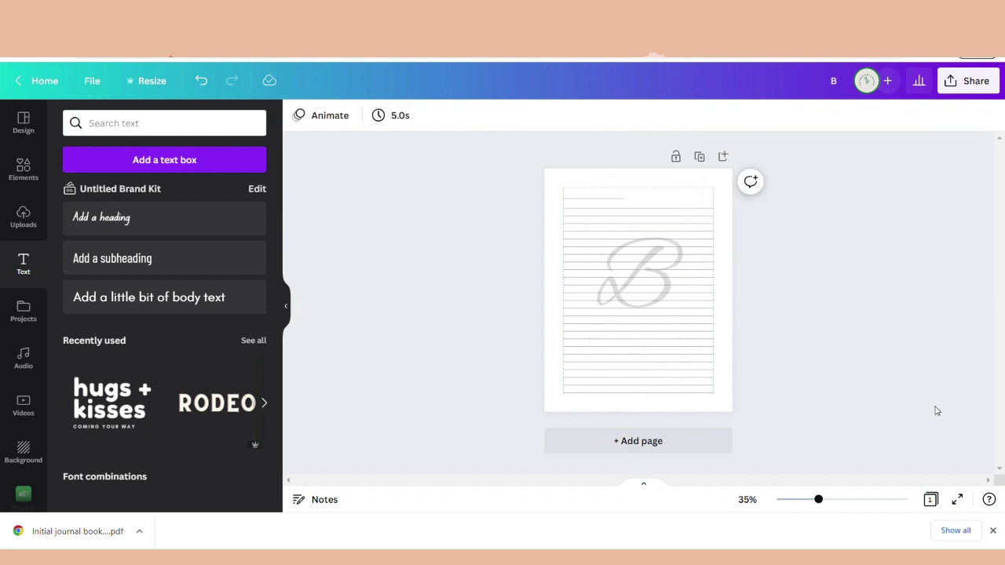
# Send the ruled-line table backward behind the letter B and shift the letter slightly down and right to centre it on the lines
pyautogui.click(642, 272)
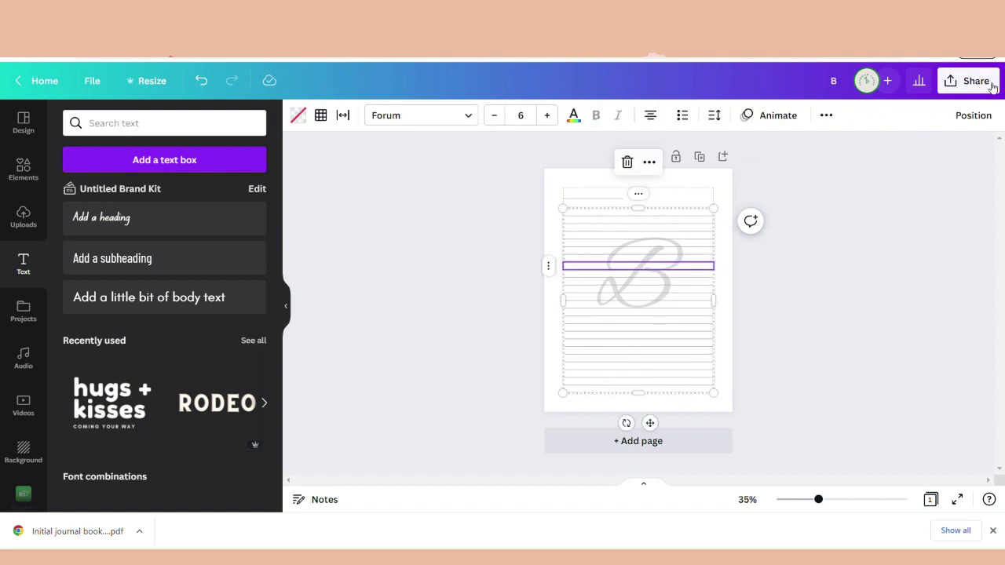
pyautogui.click(976, 118)
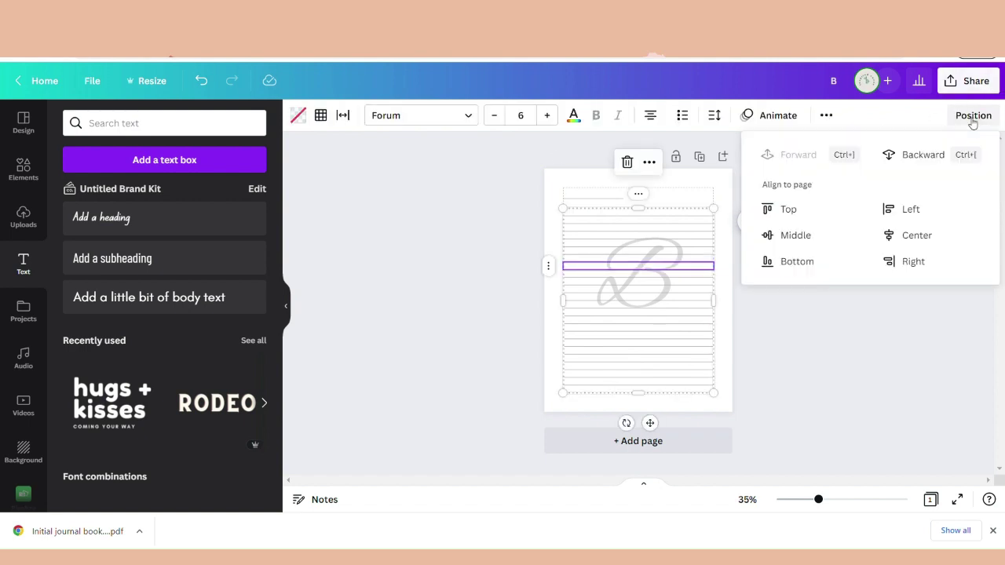
pyautogui.click(923, 155)
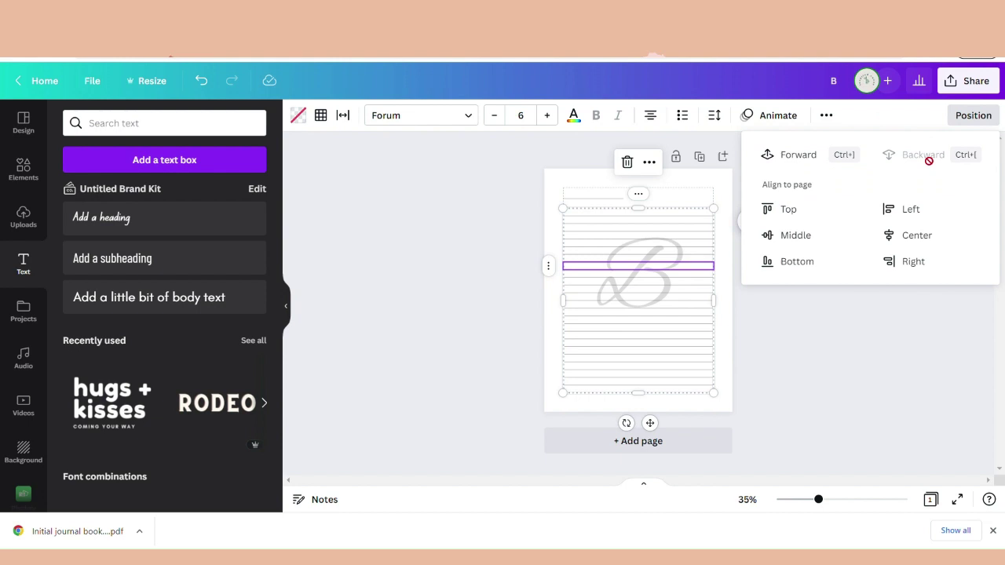
pyautogui.click(888, 365)
pyautogui.click(887, 366)
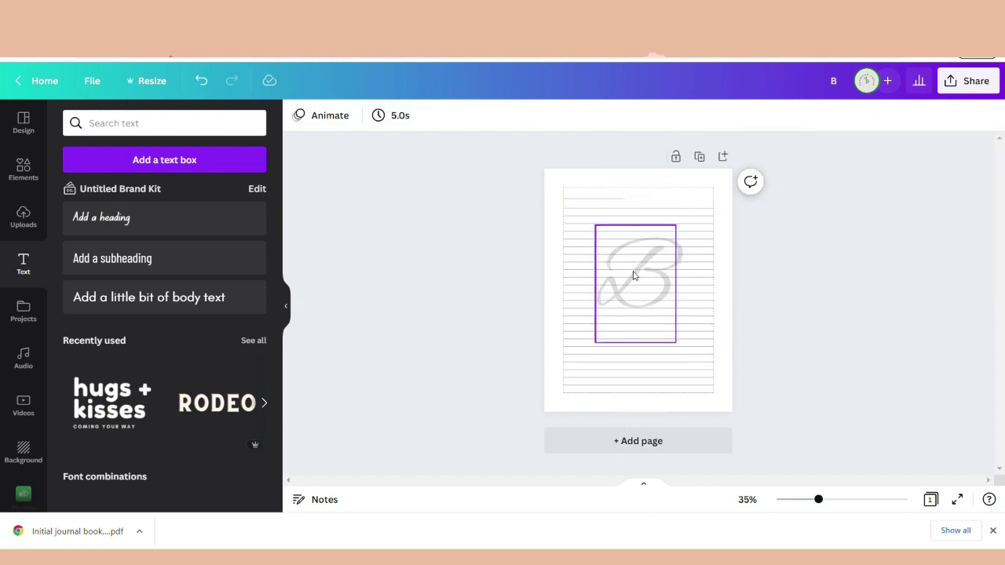
pyautogui.moveTo(635, 275); pyautogui.dragTo(641, 285)
pyautogui.click(855, 347)
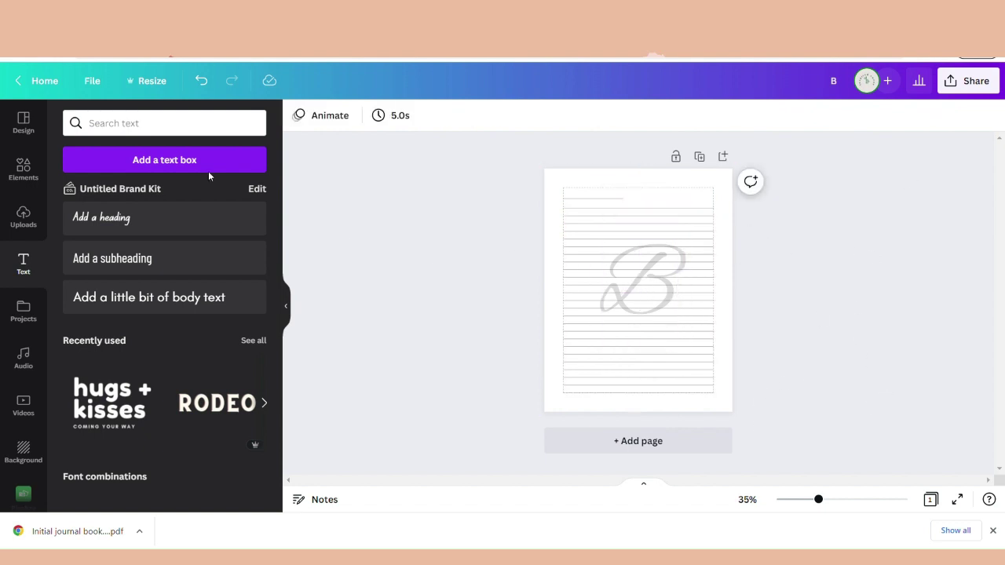
# Search the elements for embellishment graphics and place the thin divider with a pointed centre ornament in the margin just below the ruled lines
pyautogui.click(17, 173)
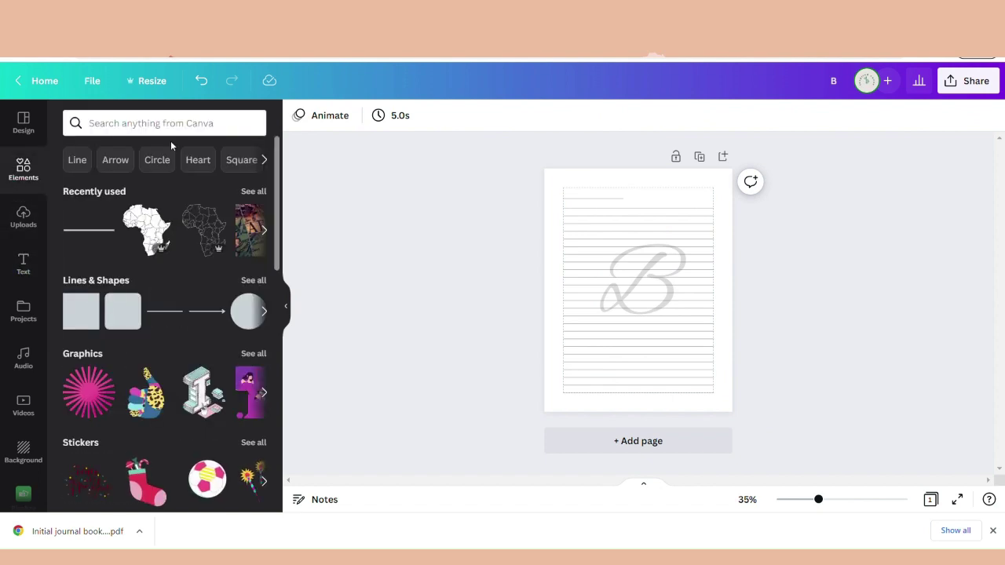
pyautogui.click(138, 124)
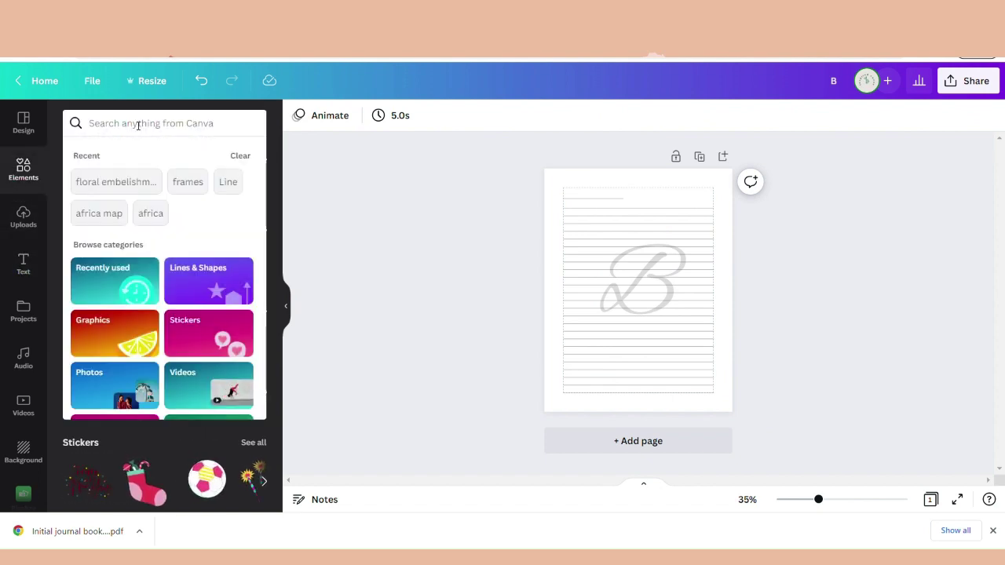
pyautogui.write('embell')
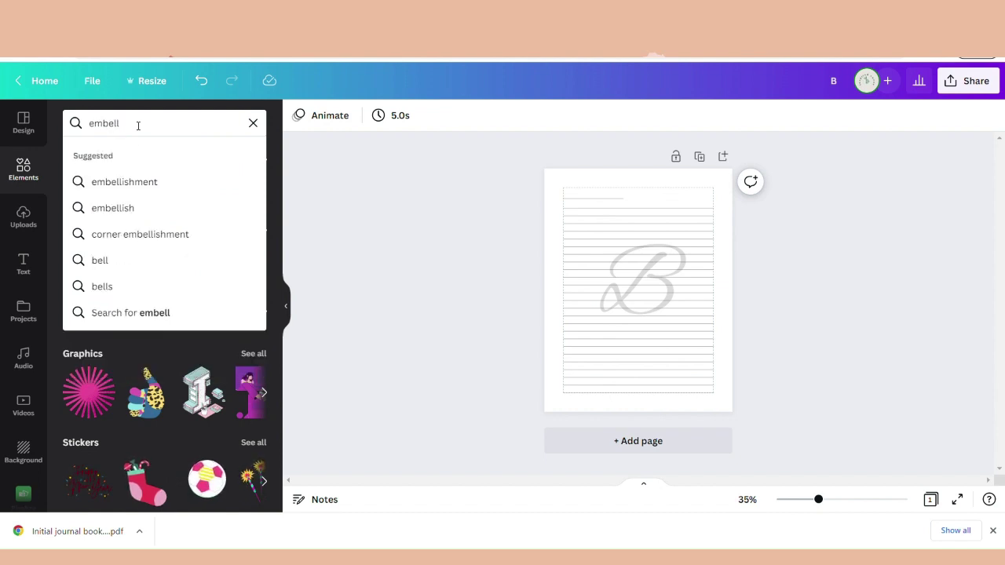
pyautogui.click(128, 180)
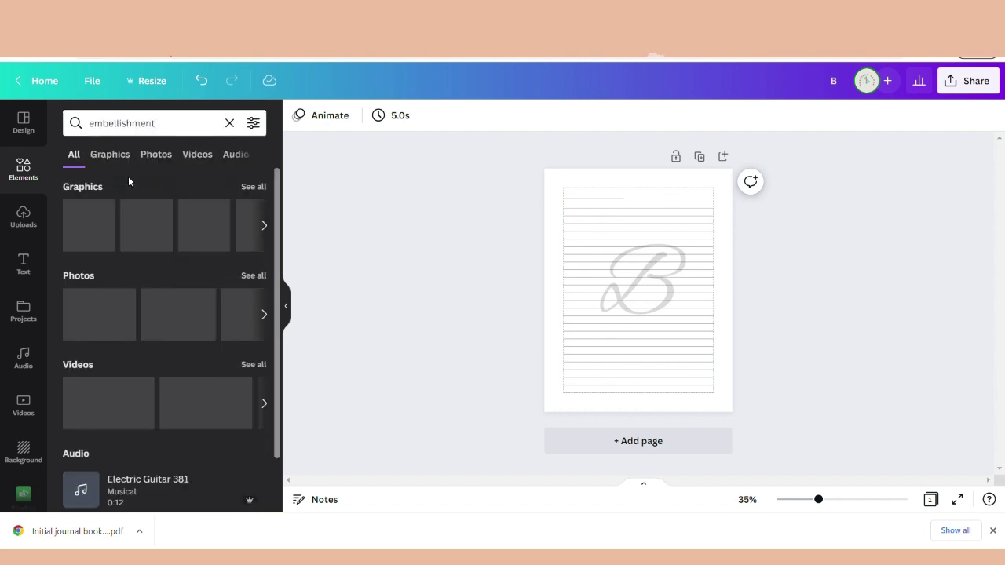
pyautogui.click(254, 188)
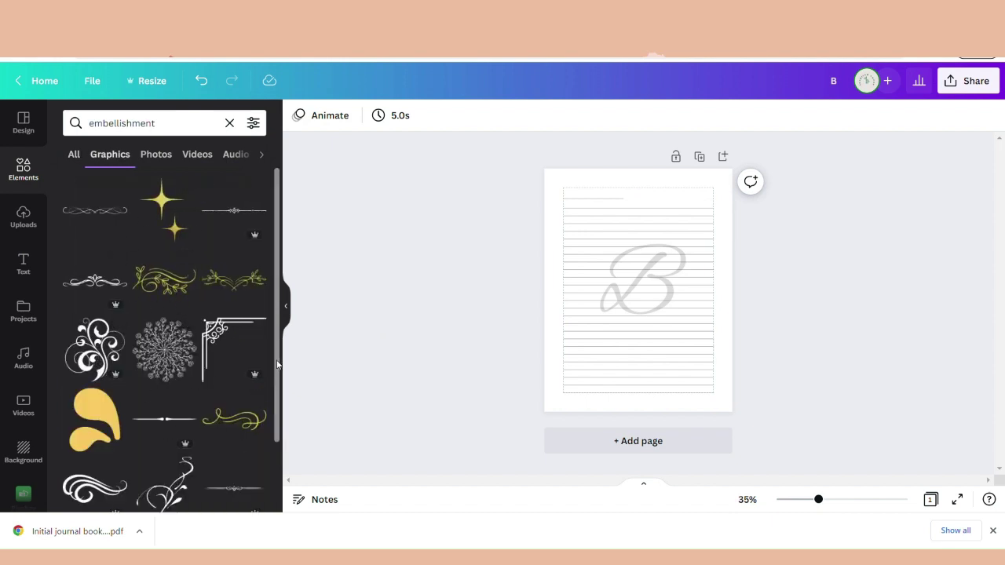
pyautogui.moveTo(277, 363); pyautogui.dragTo(270, 269)
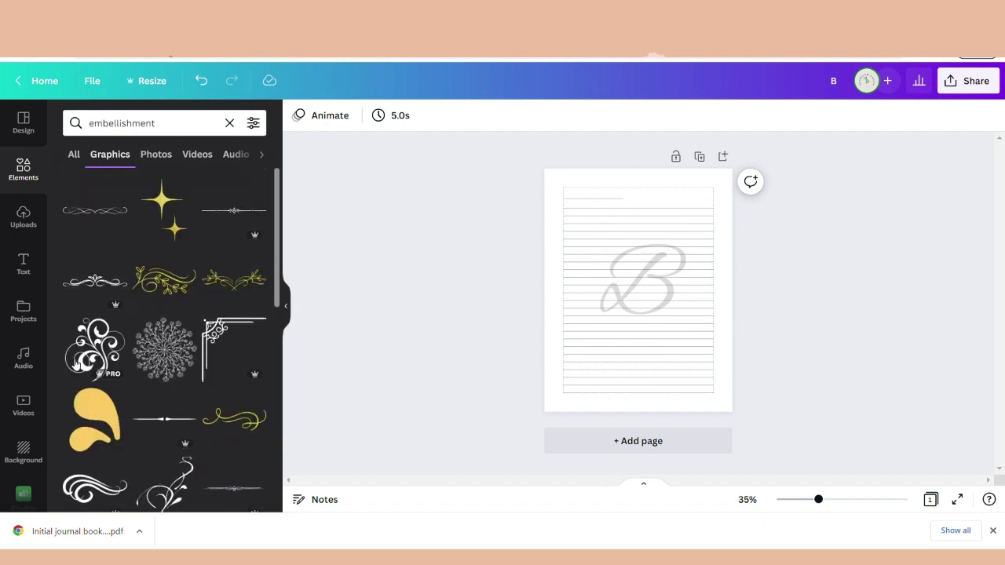
pyautogui.click(175, 426)
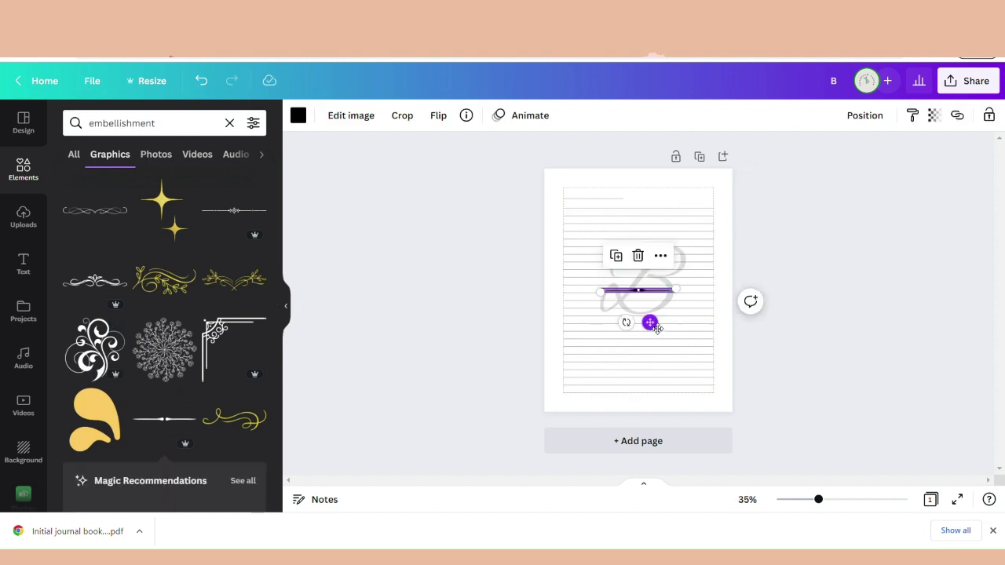
pyautogui.moveTo(651, 323); pyautogui.dragTo(639, 410)
pyautogui.click(810, 389)
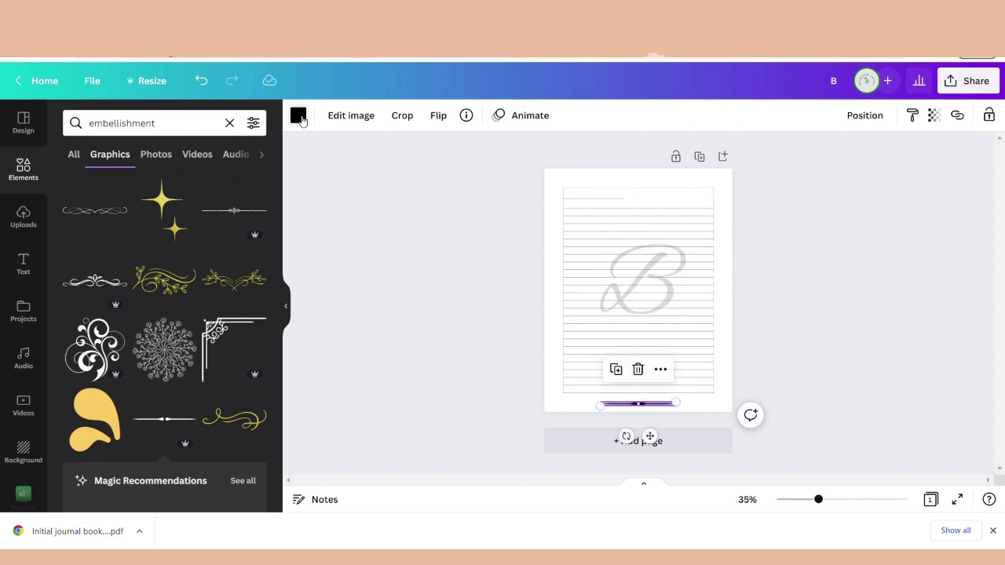
# Recolour the divider below the ruled lines with the darker grey from the document colours and deselect it
pyautogui.click(299, 117)
pyautogui.click(147, 183)
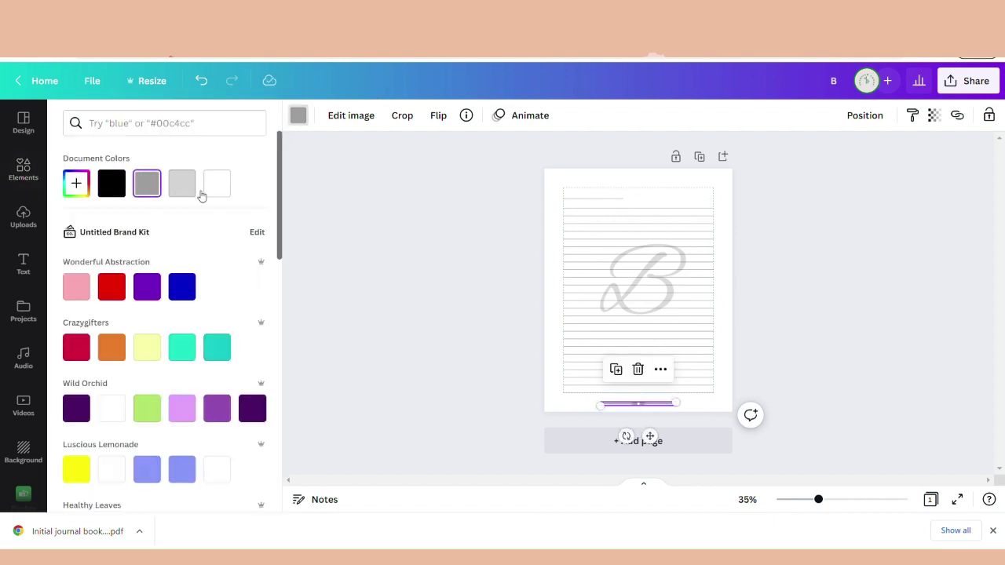
pyautogui.click(848, 281)
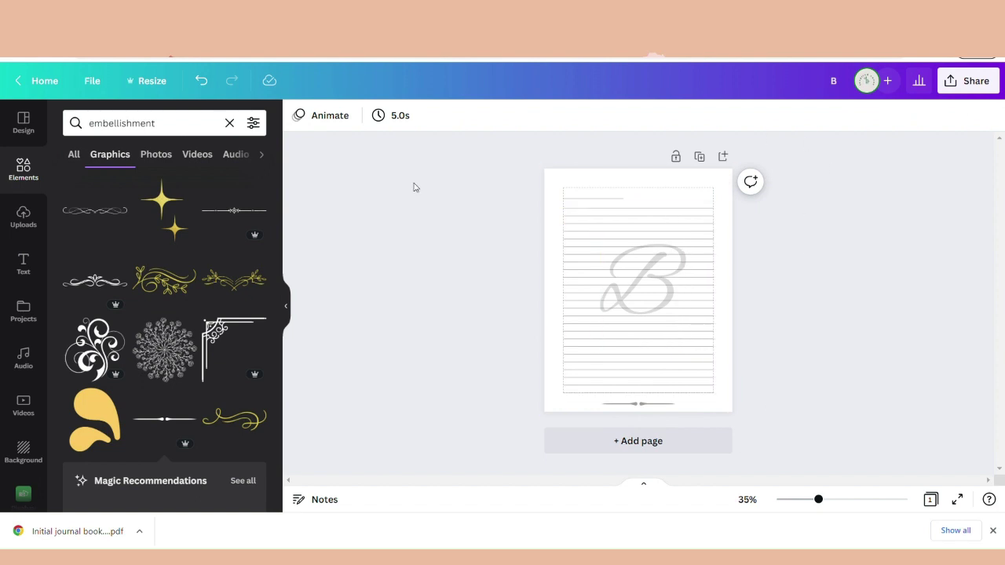
# Add the black swirl flourish graphic, move it onto the page's top-right corner and rotate it so it partly runs off the page
pyautogui.click(98, 333)
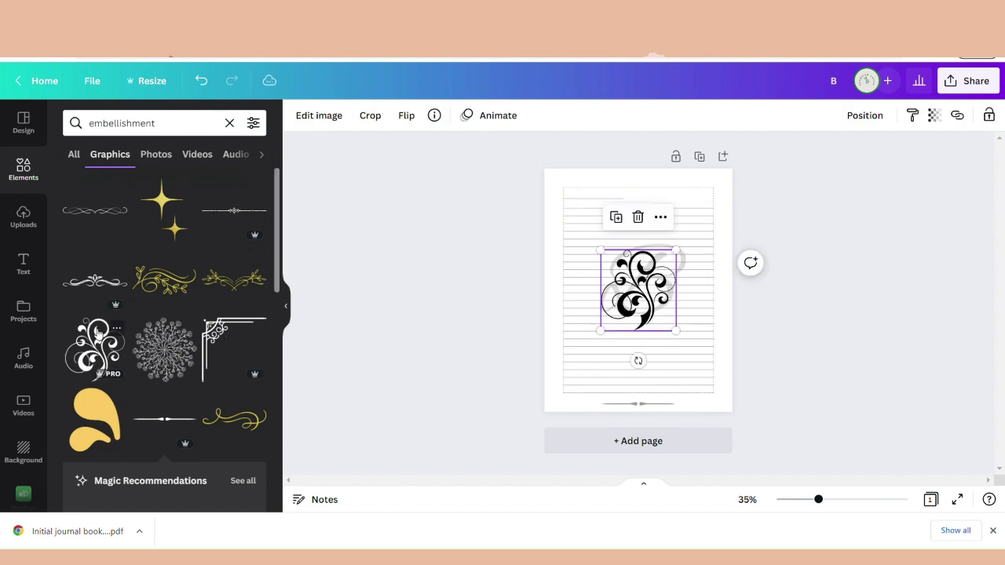
pyautogui.moveTo(642, 306); pyautogui.dragTo(737, 193)
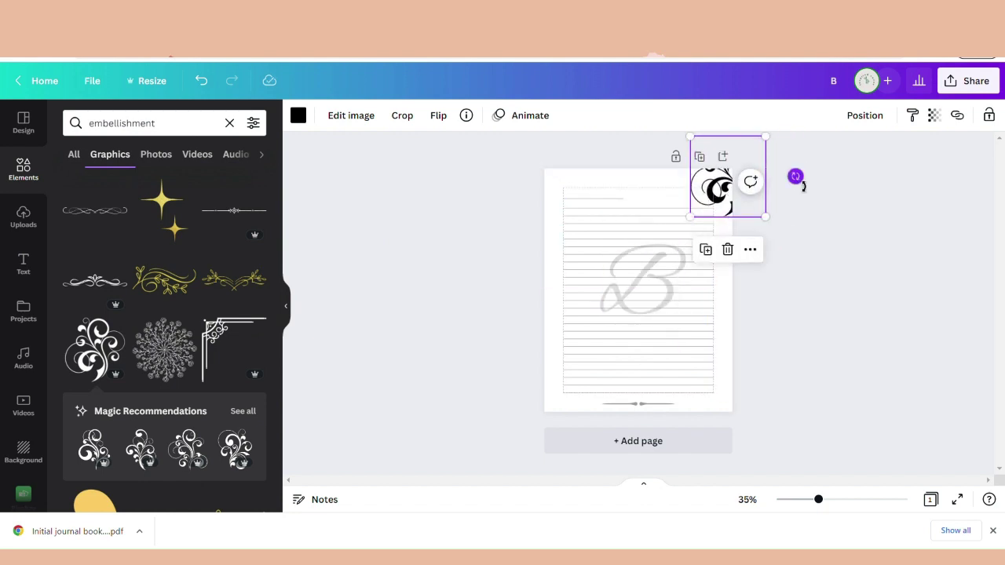
pyautogui.moveTo(806, 180); pyautogui.dragTo(800, 147)
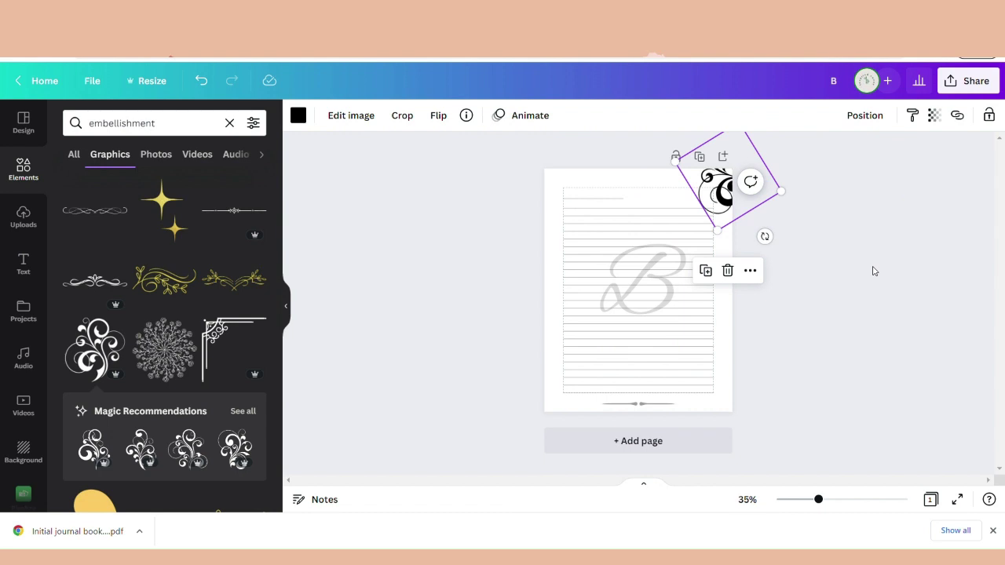
# Duplicate the corner flourish, move the copy to the page's top-left corner and rotate it so its curls face inward
pyautogui.hotkey('ctrl', 'd')
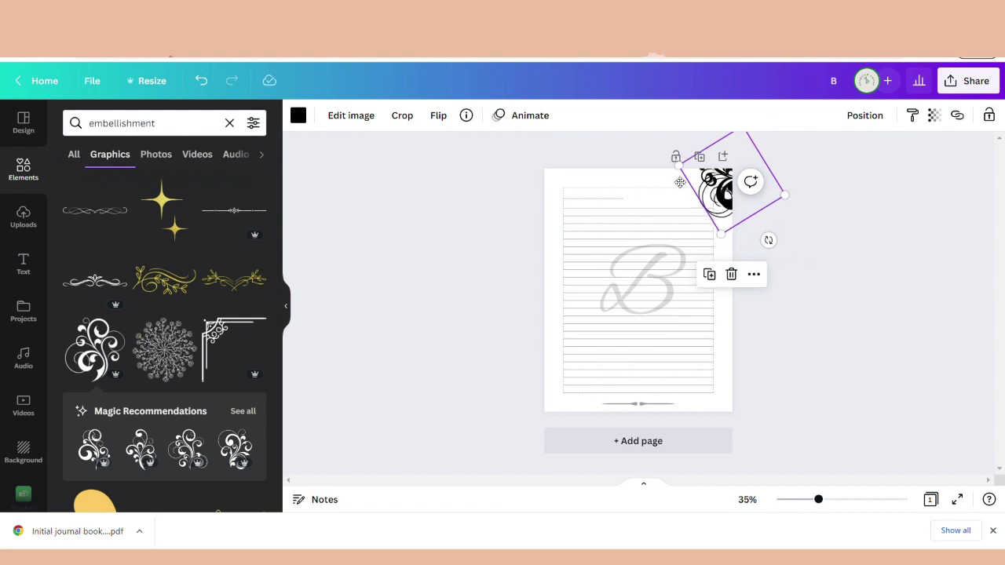
pyautogui.moveTo(679, 182); pyautogui.dragTo(529, 175)
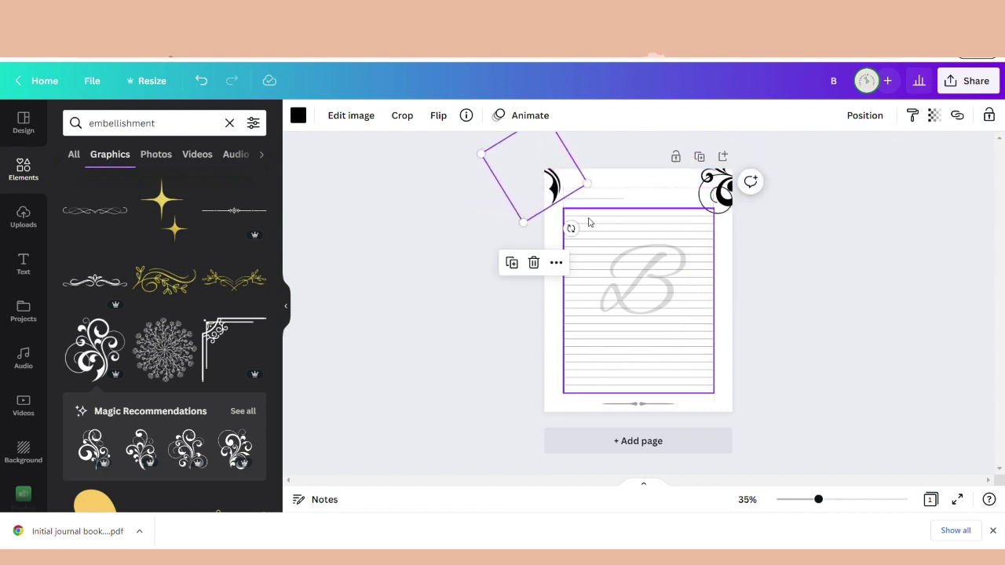
pyautogui.moveTo(570, 228); pyautogui.dragTo(499, 260)
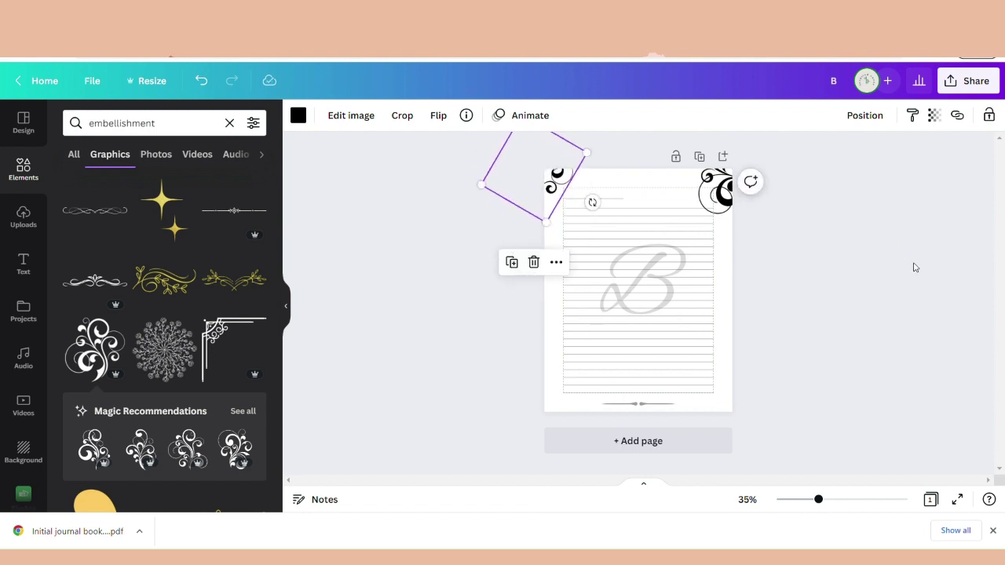
pyautogui.click(814, 274)
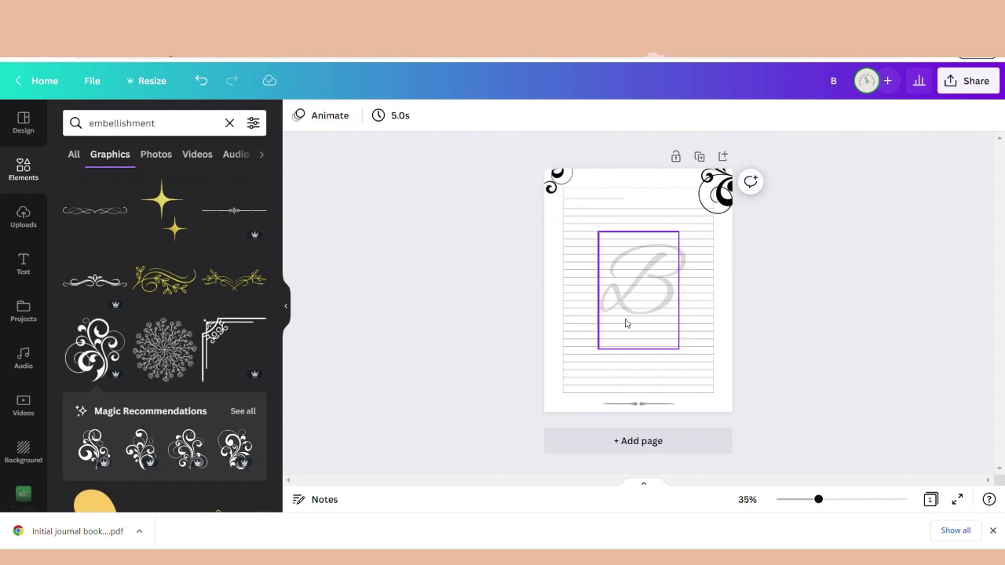
# Recolour both corner flourishes with the light grey from the document colours and deselect them
pyautogui.click(715, 201)
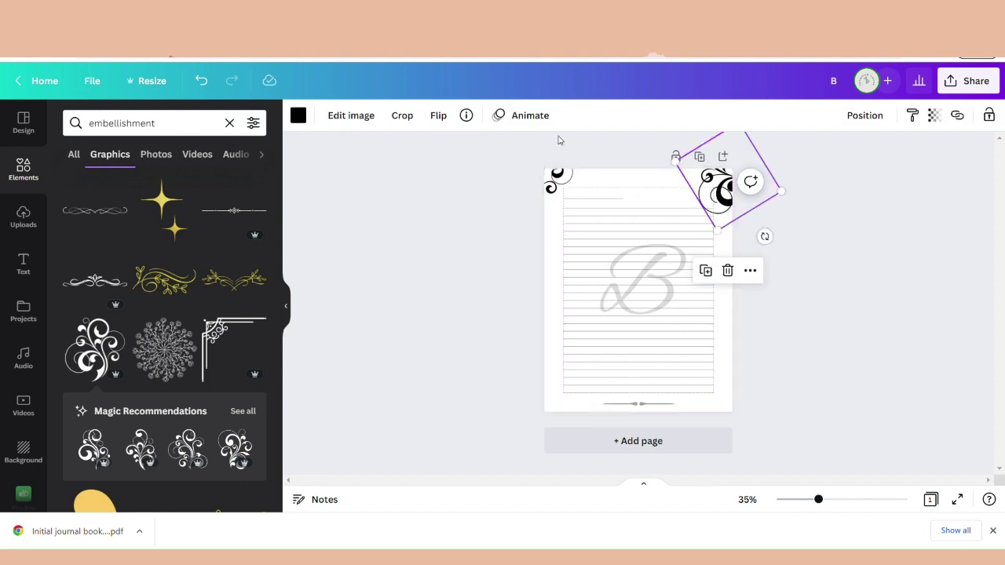
pyautogui.click(299, 116)
pyautogui.click(179, 193)
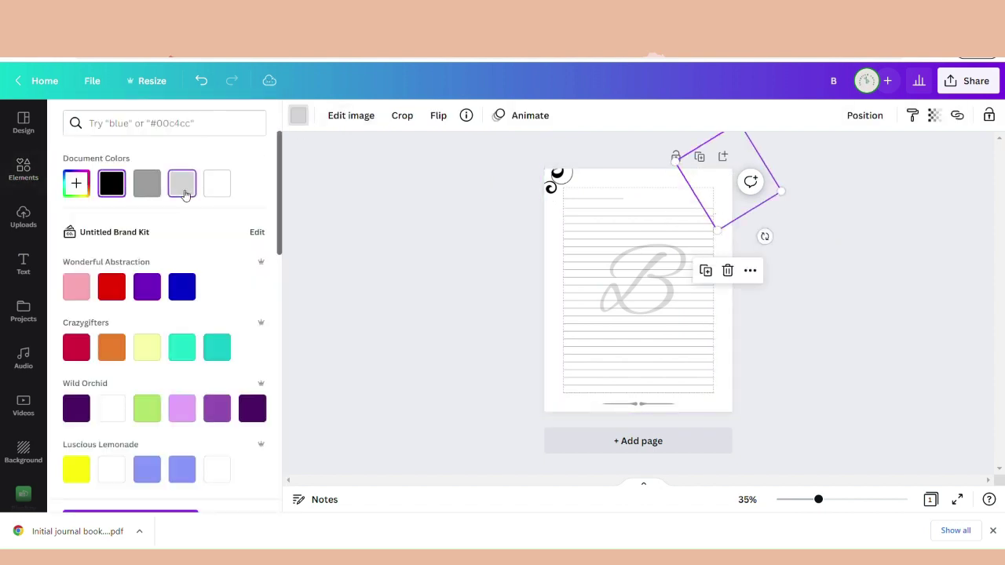
pyautogui.click(553, 186)
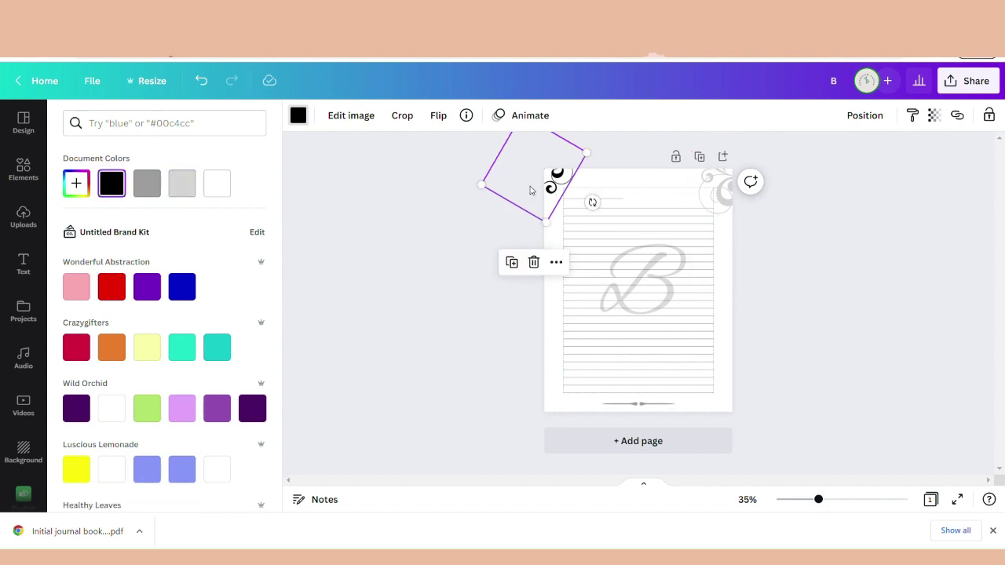
pyautogui.click(186, 186)
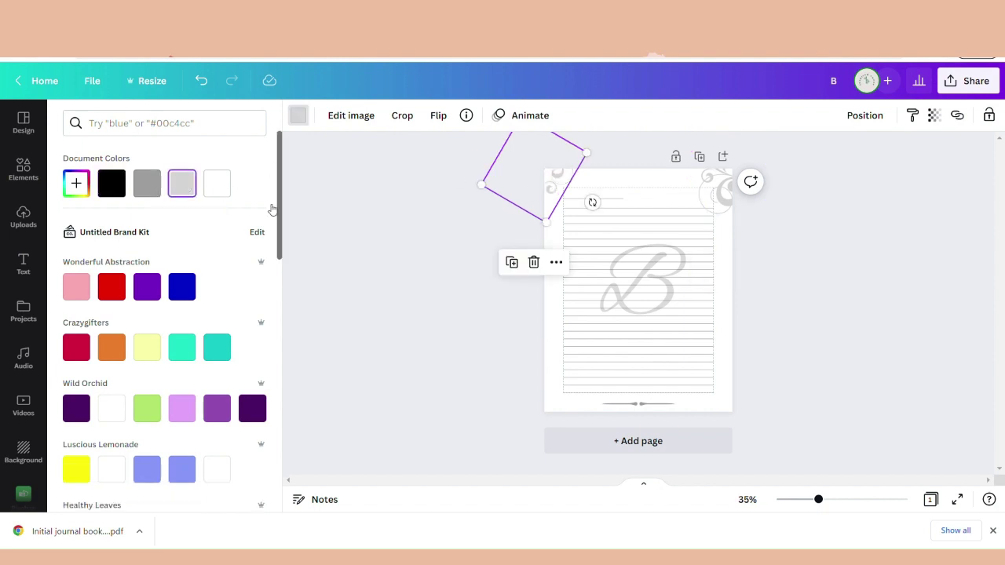
pyautogui.click(988, 417)
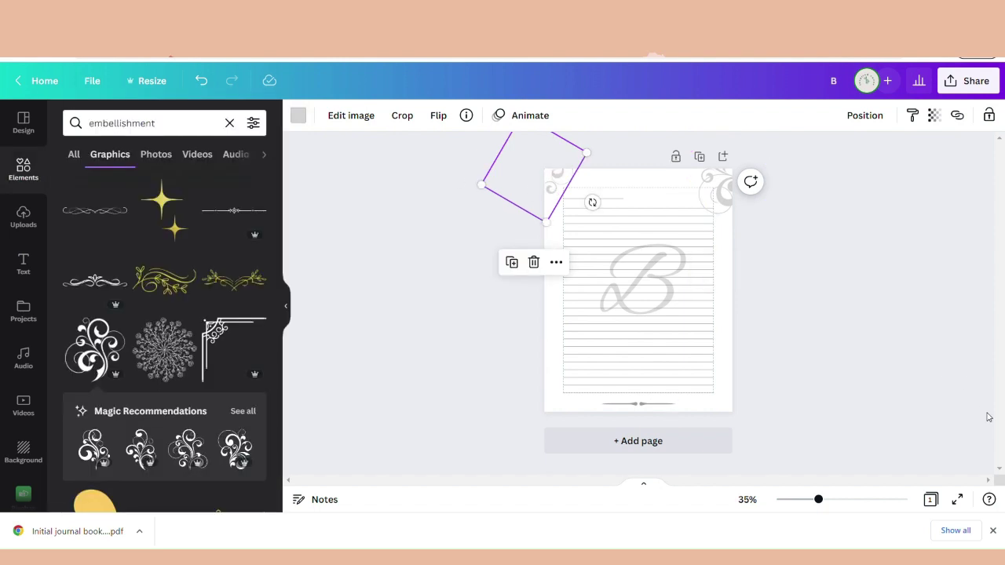
pyautogui.click(848, 312)
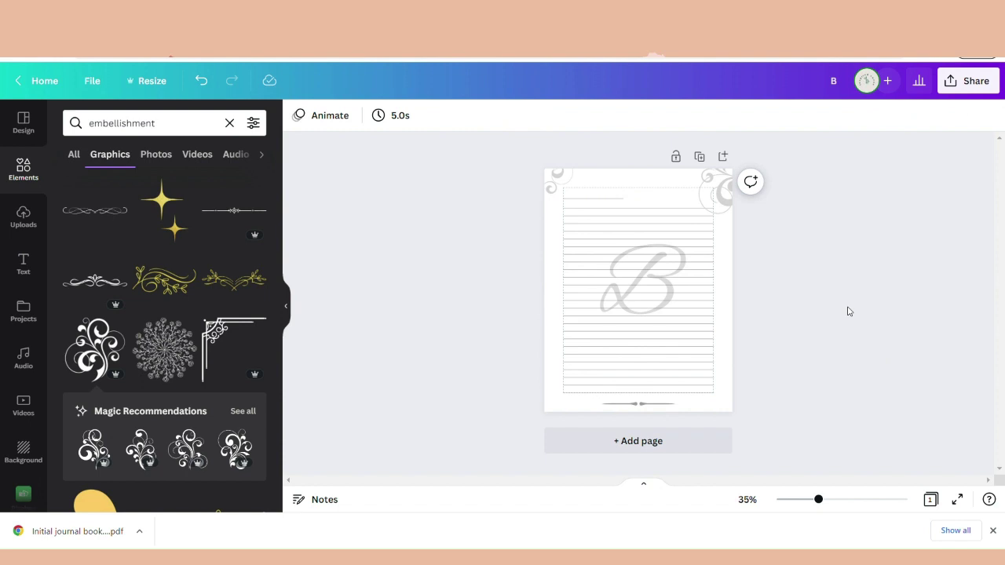
pyautogui.click(724, 206)
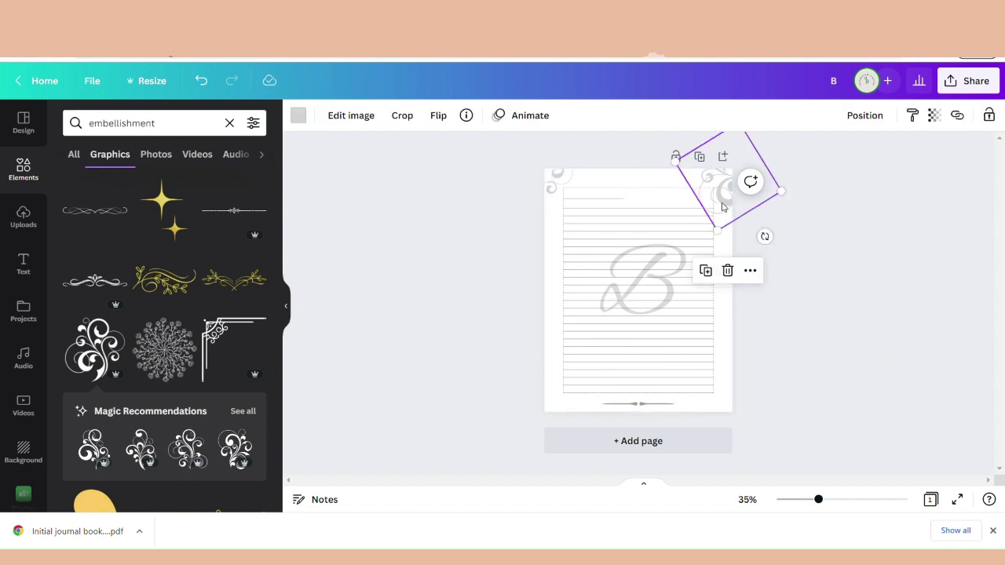
pyautogui.click(869, 322)
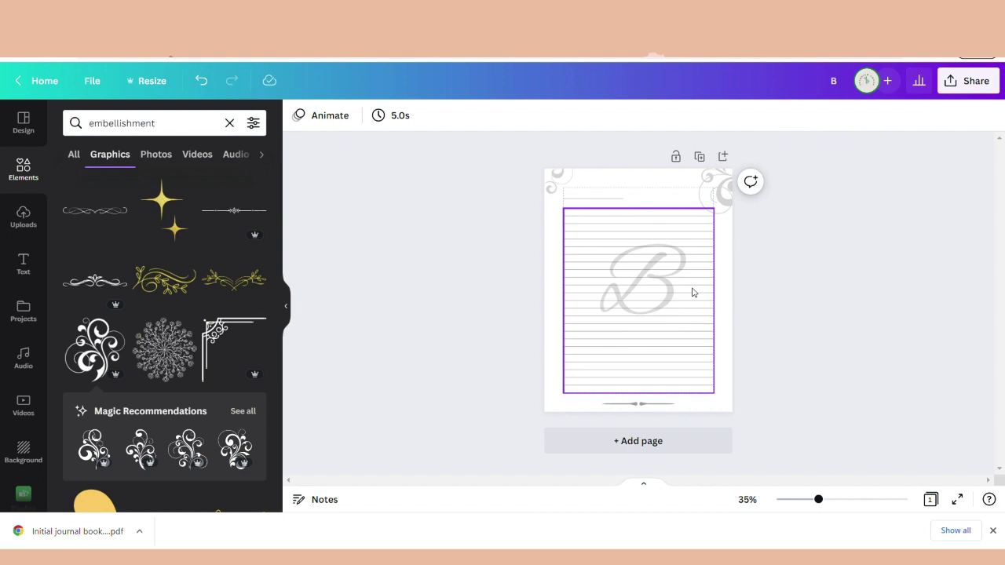
# Show the pages as a grid and duplicate the lined page repeatedly until the document has 27 pages
pyautogui.click(931, 500)
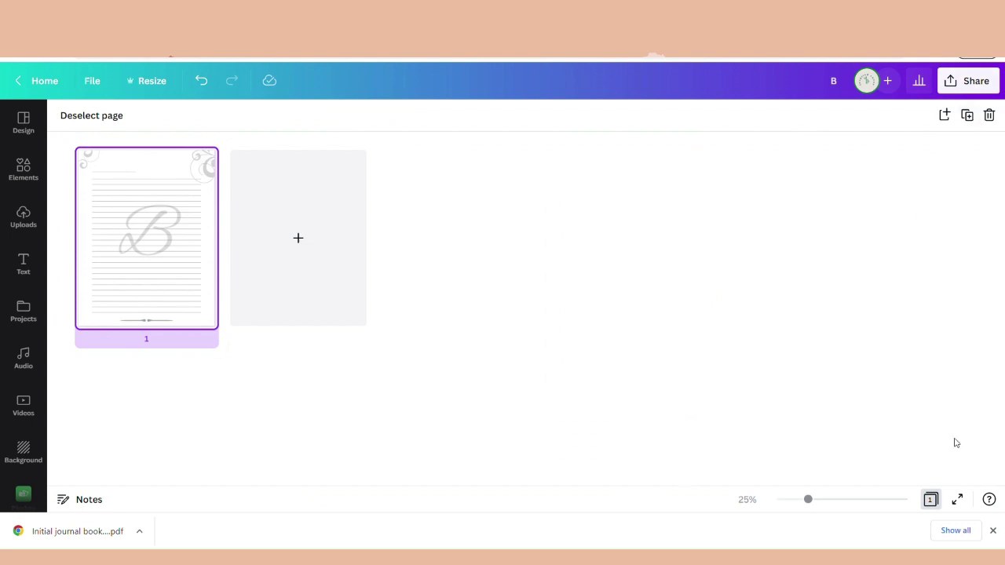
pyautogui.click(930, 500)
pyautogui.click(931, 500)
pyautogui.click(208, 165)
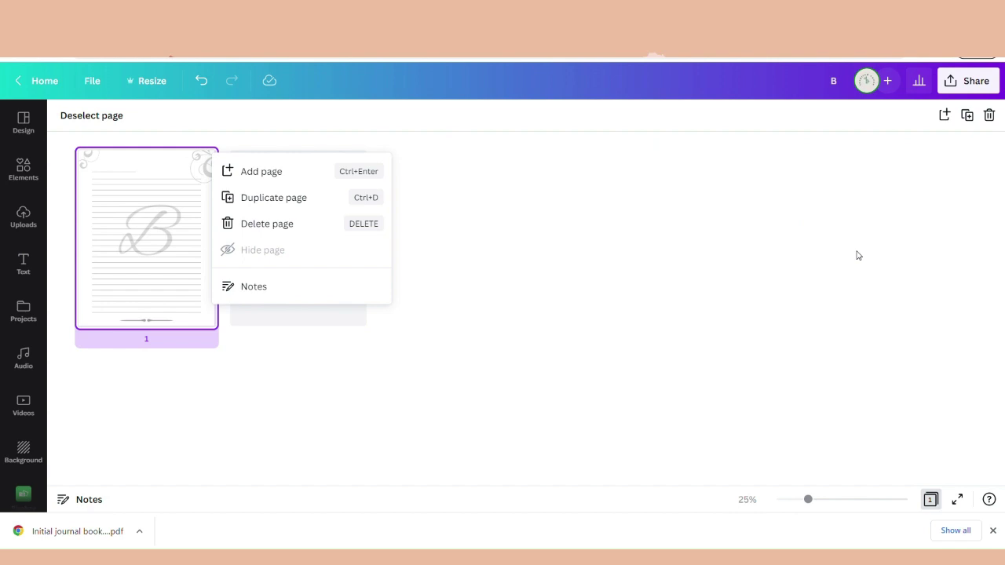
pyautogui.click(705, 406)
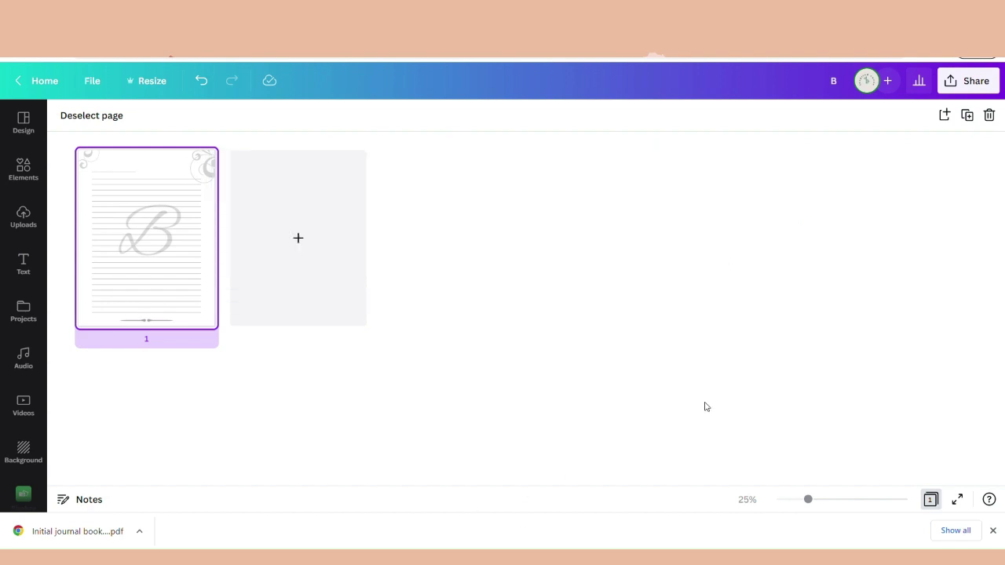
pyautogui.hotkey('ctrl', 'd')
pyautogui.hotkey('ctrl', 'd')
pyautogui.hotkey('ctrl', 'd')
pyautogui.hotkey('ctrl', 'd')
pyautogui.hotkey('ctrl', 'd')
pyautogui.hotkey('ctrl', 'd')
pyautogui.hotkey('ctrl', 'd')
pyautogui.hotkey('ctrl', 'd')
pyautogui.hotkey('ctrl', 'd')
pyautogui.hotkey('ctrl', 'd')
pyautogui.hotkey('ctrl', 'd')
pyautogui.hotkey('ctrl', 'd')
pyautogui.hotkey('ctrl', 'd')
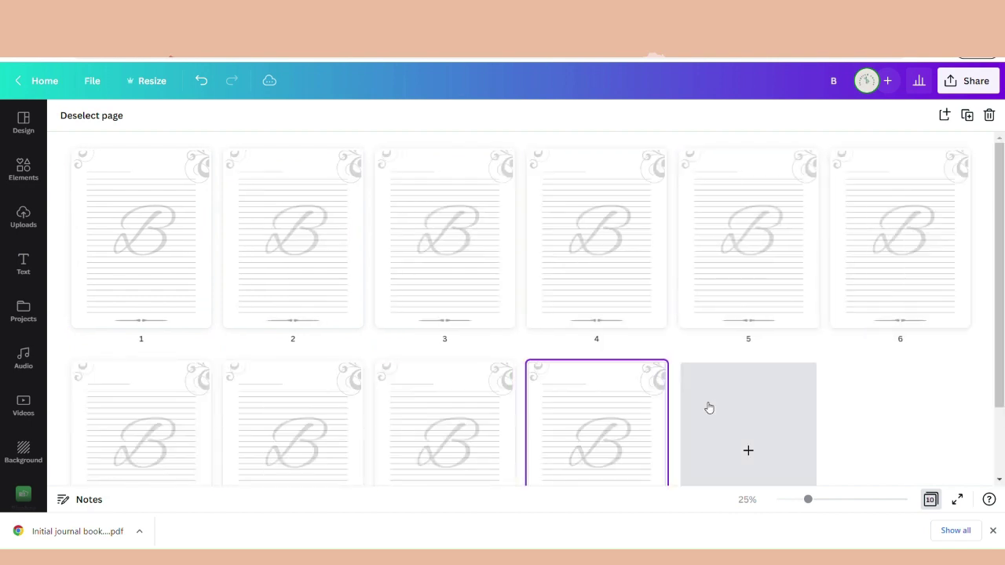
pyautogui.hotkey('ctrl', 'd')
pyautogui.hotkey('ctrl', 'd')
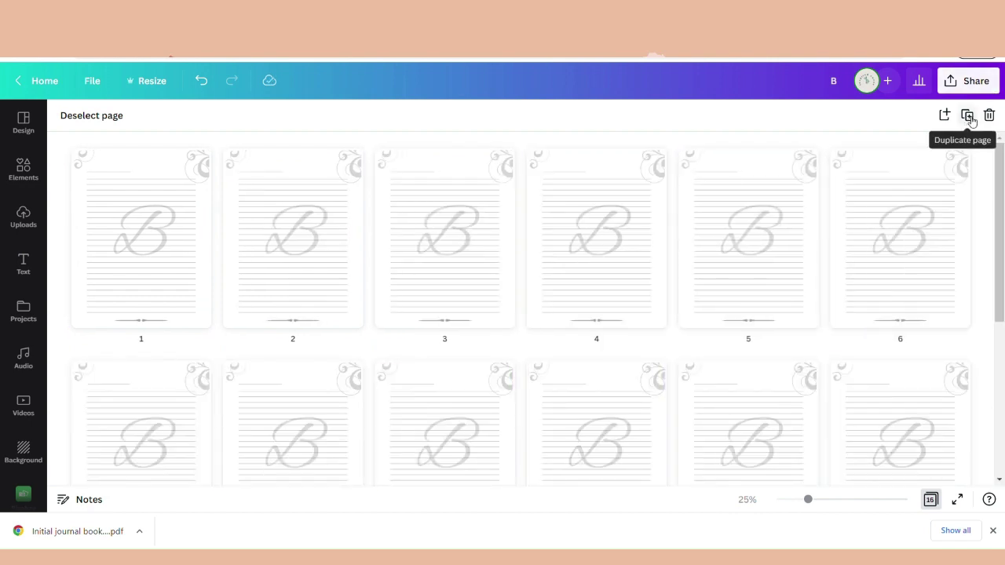
pyautogui.click(968, 116)
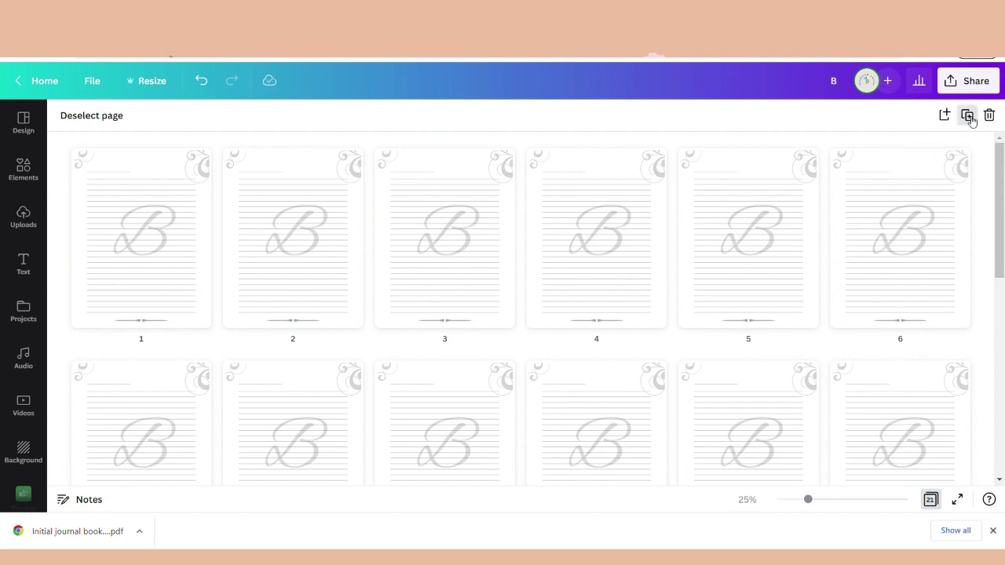
pyautogui.click(971, 120)
pyautogui.click(971, 120)
pyautogui.click(971, 120)
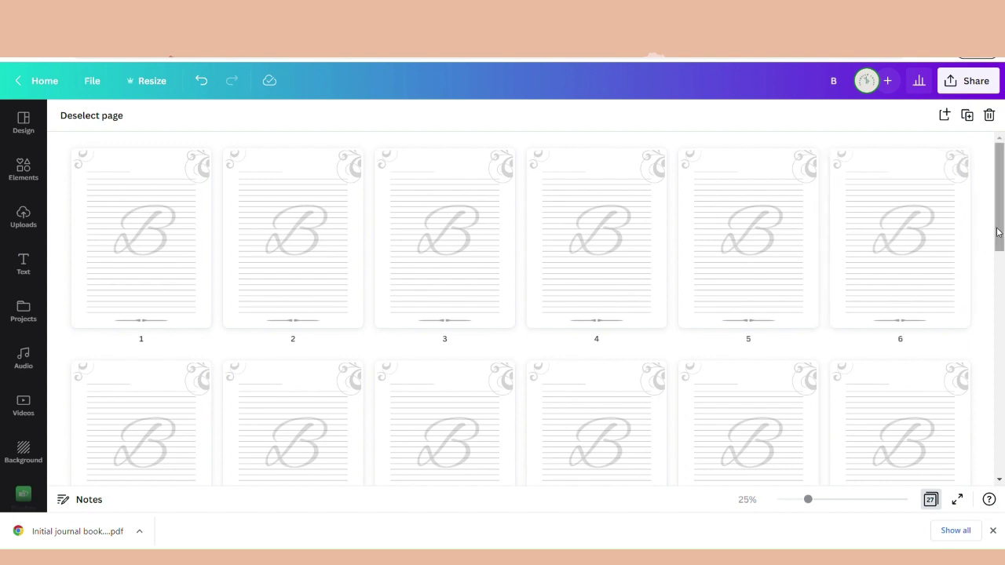
# Duplicate the last lined page repeatedly until the document has 101 pages
pyautogui.moveTo(999, 232); pyautogui.dragTo(1002, 505)
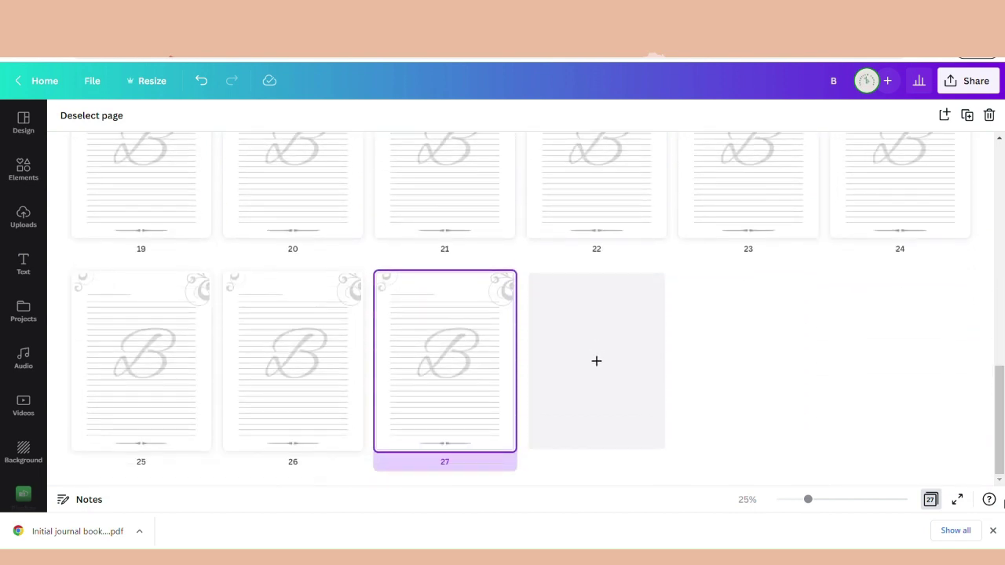
pyautogui.hotkey('ctrl', 'd')
pyautogui.hotkey('ctrl', 'd')
pyautogui.hotkey('ctrl', 'd')
pyautogui.hotkey('ctrl', 'd')
pyautogui.hotkey('ctrl', 'd')
pyautogui.hotkey('ctrl', 'd')
pyautogui.hotkey('ctrl', 'd')
pyautogui.hotkey('ctrl', 'd')
pyautogui.hotkey('ctrl', 'd')
pyautogui.hotkey('ctrl', 'd')
pyautogui.hotkey('ctrl', 'd')
pyautogui.hotkey('ctrl', 'd')
pyautogui.hotkey('ctrl', 'd')
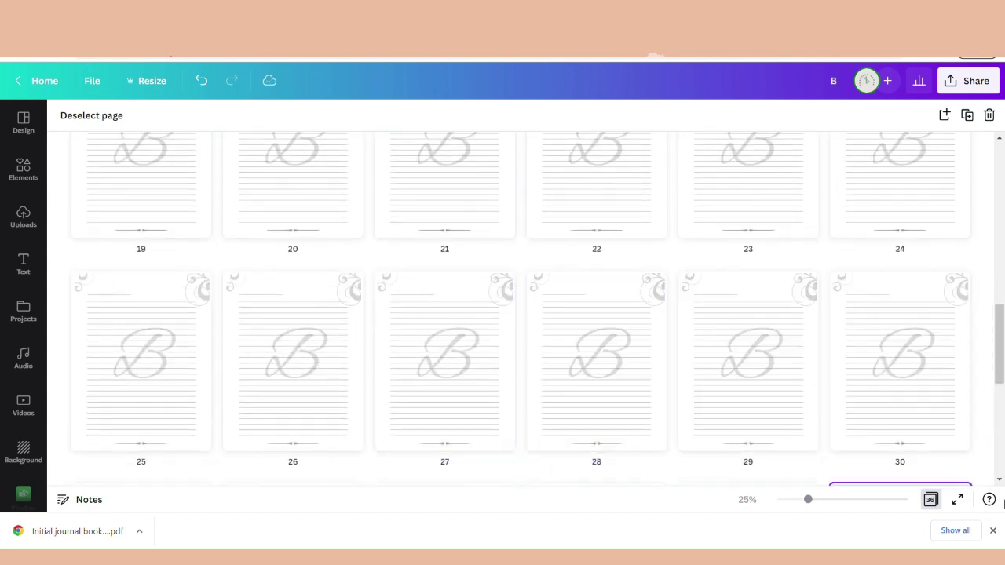
pyautogui.hotkey('ctrl', 'd')
pyautogui.hotkey('ctrl', 'd')
pyautogui.hotkey('ctrl', 'd')
pyautogui.hotkey('ctrl', 'd')
pyautogui.hotkey('ctrl', 'd')
pyautogui.hotkey('ctrl', 'd')
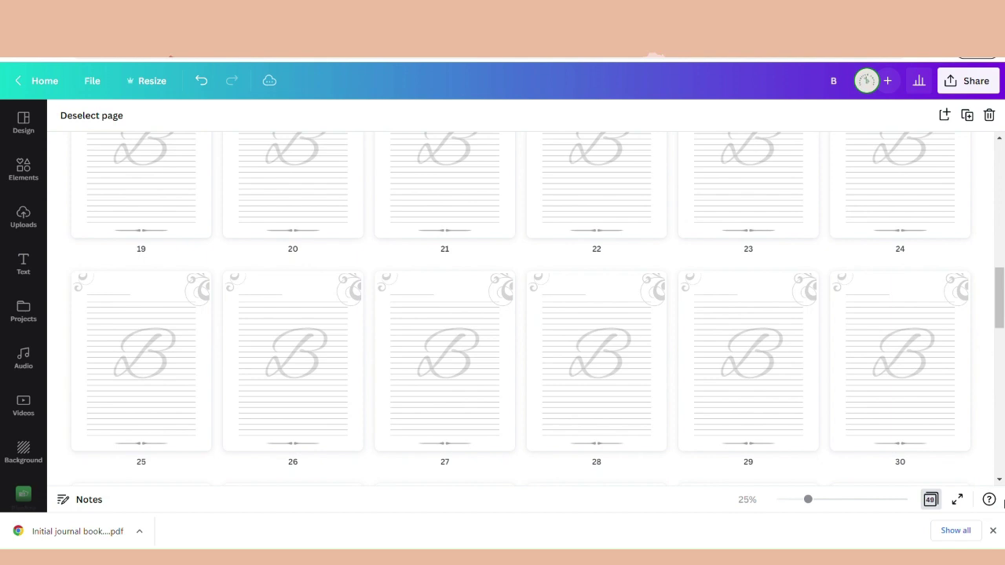
pyautogui.hotkey('ctrl', 'd')
pyautogui.hotkey('ctrl', 'd')
pyautogui.hotkey('ctrl', 'd')
pyautogui.hotkey('ctrl', 'd')
pyautogui.hotkey('ctrl', 'd')
pyautogui.hotkey('ctrl', 'd')
pyautogui.hotkey('ctrl', 'd')
pyautogui.hotkey('ctrl', 'd')
pyautogui.hotkey('ctrl', 'd')
pyautogui.hotkey('ctrl', 'd')
pyautogui.hotkey('ctrl', 'd')
pyautogui.hotkey('ctrl', 'd')
pyautogui.hotkey('ctrl', 'd')
pyautogui.hotkey('ctrl', 'd')
pyautogui.hotkey('ctrl', 'd')
pyautogui.hotkey('ctrl', 'd')
pyautogui.hotkey('ctrl', 'd')
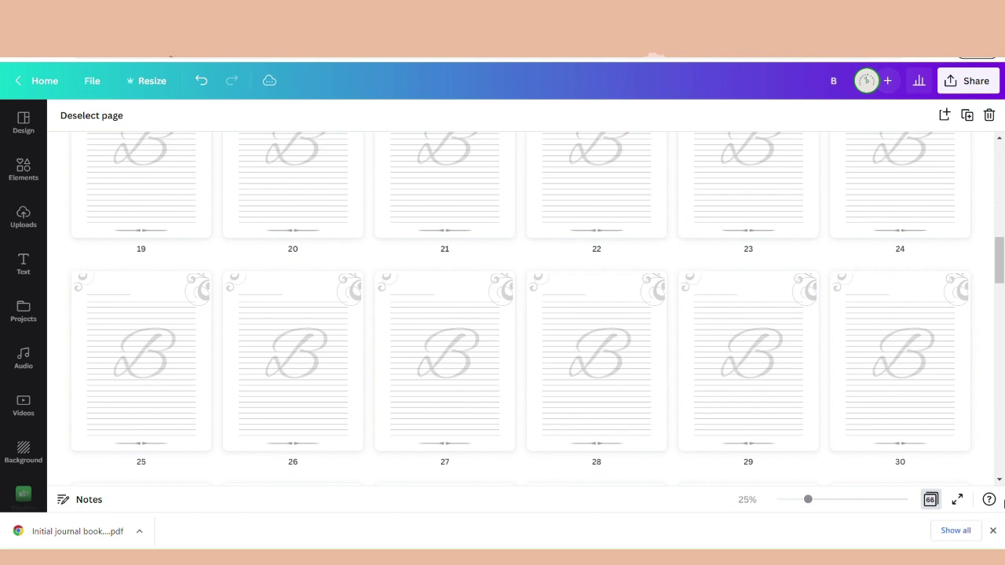
pyautogui.hotkey('ctrl', 'd')
pyautogui.hotkey('ctrl', 'd')
pyautogui.hotkey('ctrl', 'd')
pyautogui.hotkey('ctrl', 'd')
pyautogui.hotkey('ctrl', 'd')
pyautogui.hotkey('ctrl', 'd')
pyautogui.hotkey('ctrl', 'd')
pyautogui.hotkey('ctrl', 'd')
pyautogui.hotkey('ctrl', 'd')
pyautogui.hotkey('ctrl', 'd')
pyautogui.hotkey('ctrl', 'd')
pyautogui.hotkey('ctrl', 'd')
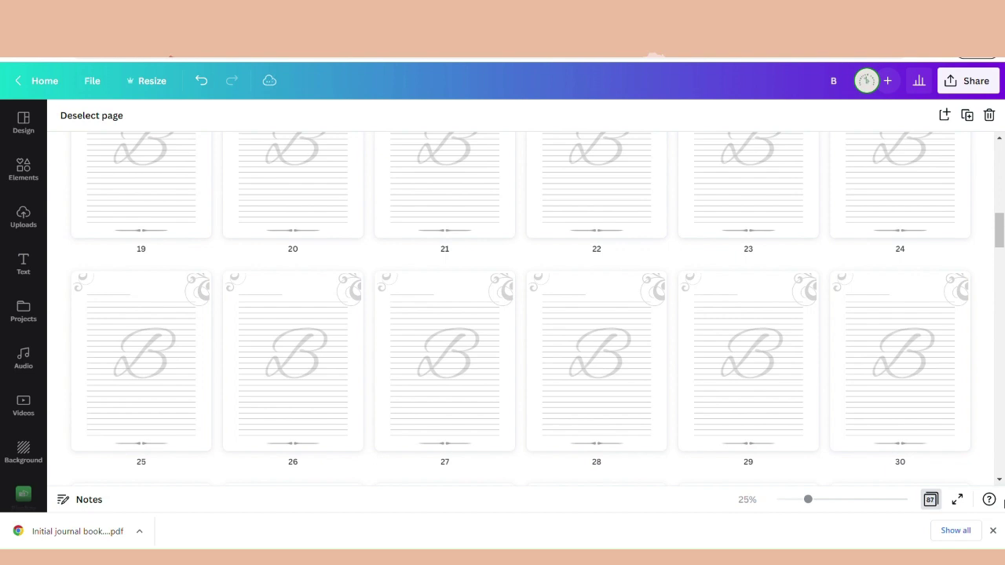
pyautogui.hotkey('ctrl', 'd')
pyautogui.hotkey('ctrl', 'd')
# Delete the surplus page 30 to bring the document to 100 pages and leave the grid view
pyautogui.click(958, 285)
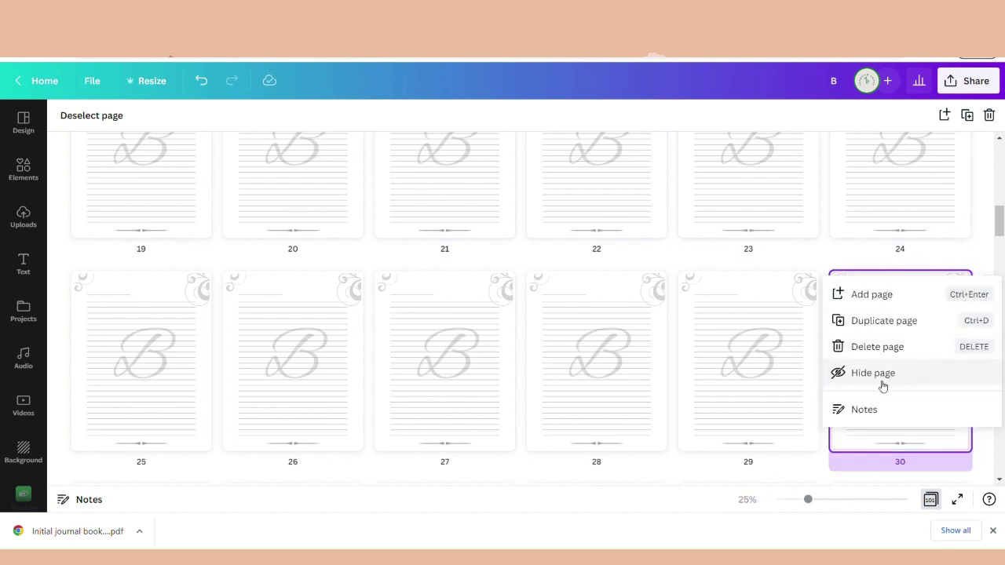
pyautogui.click(869, 355)
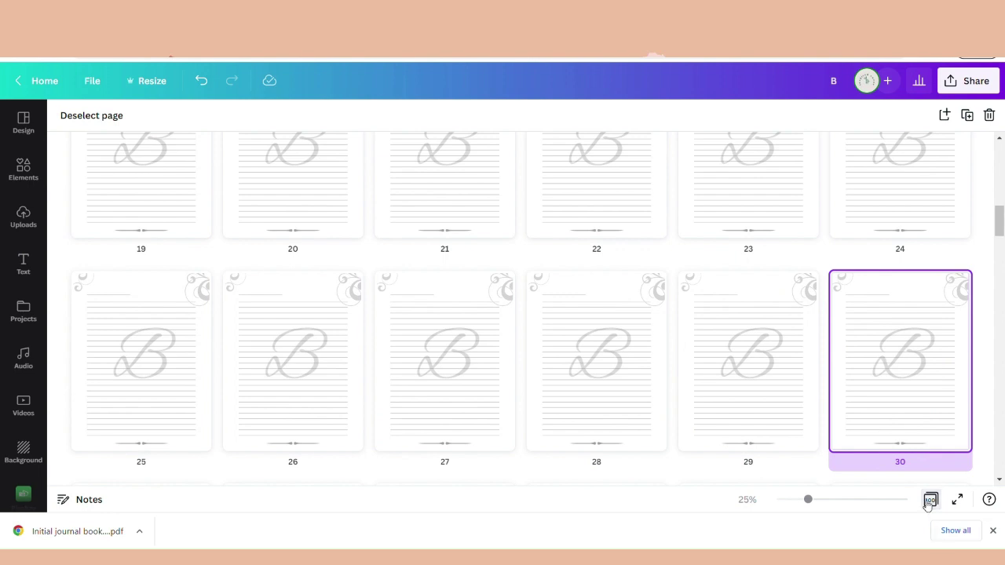
pyautogui.click(931, 500)
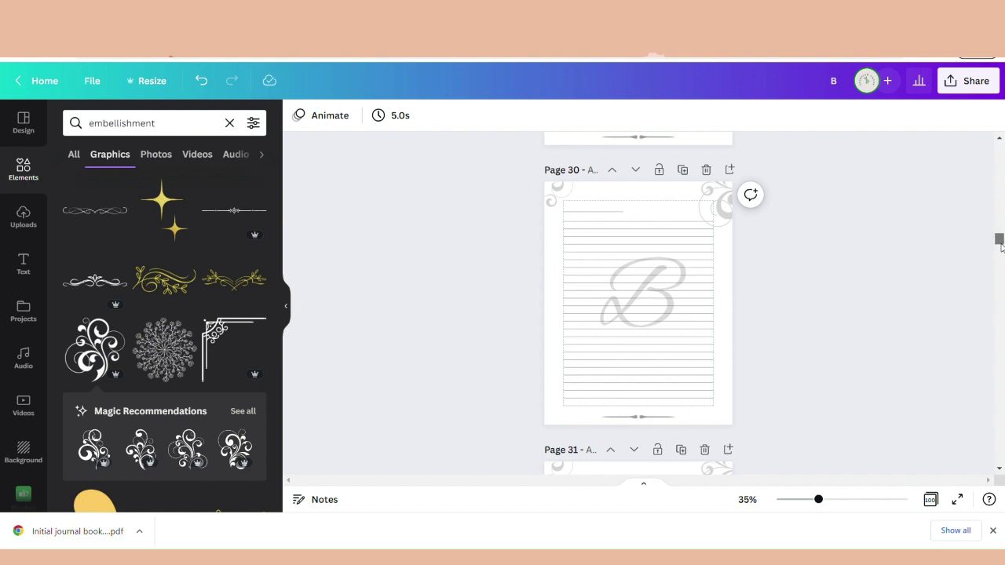
# Download all 100 pages of the journal as a flattened PDF Print file
pyautogui.moveTo(1001, 247); pyautogui.dragTo(1003, 358)
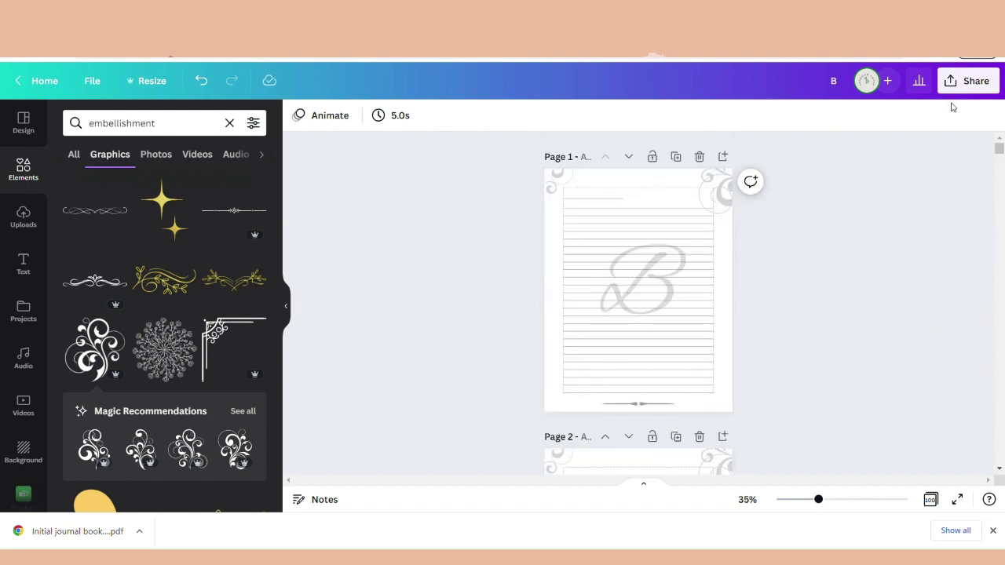
pyautogui.click(973, 81)
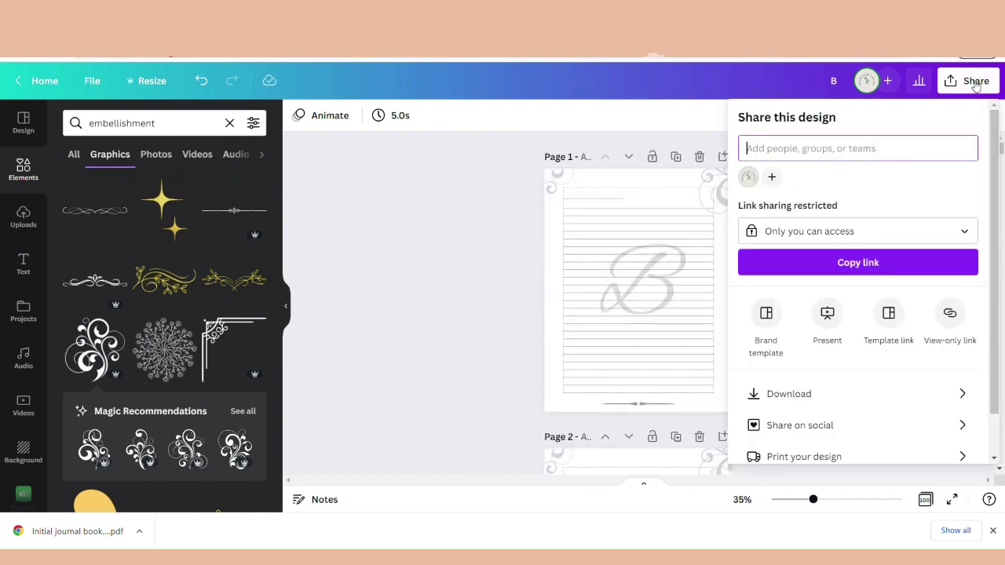
pyautogui.click(774, 393)
pyautogui.click(780, 172)
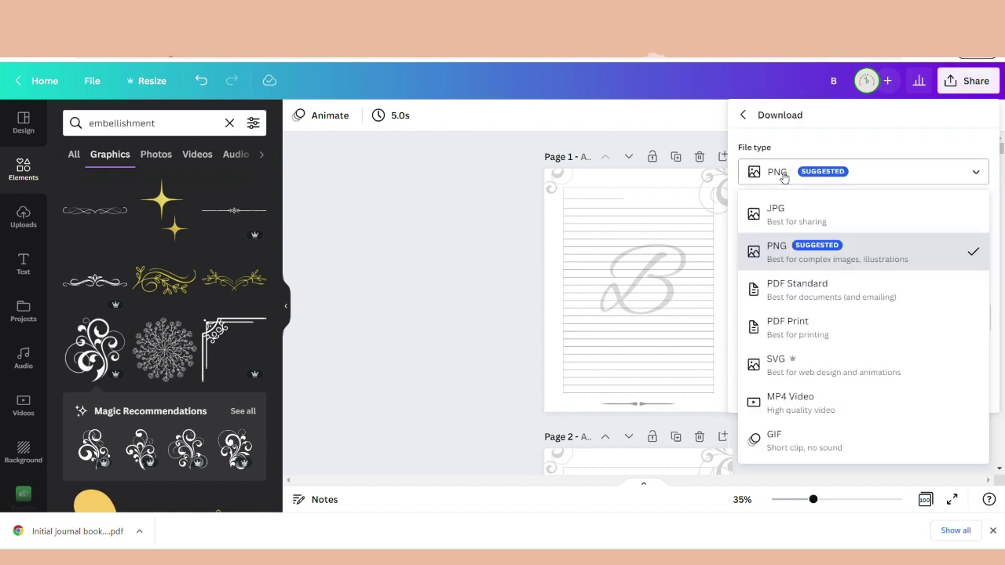
pyautogui.click(797, 339)
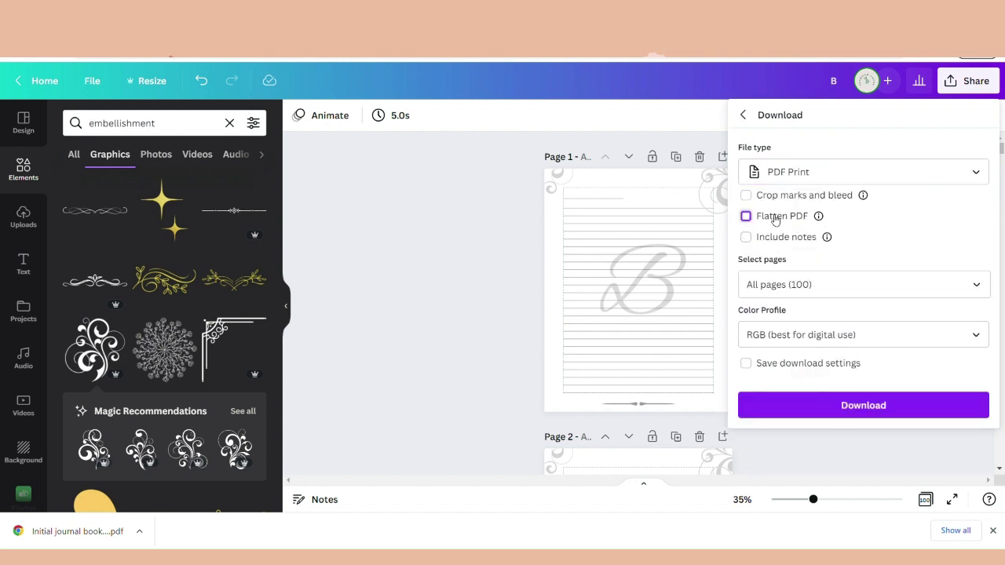
pyautogui.click(775, 217)
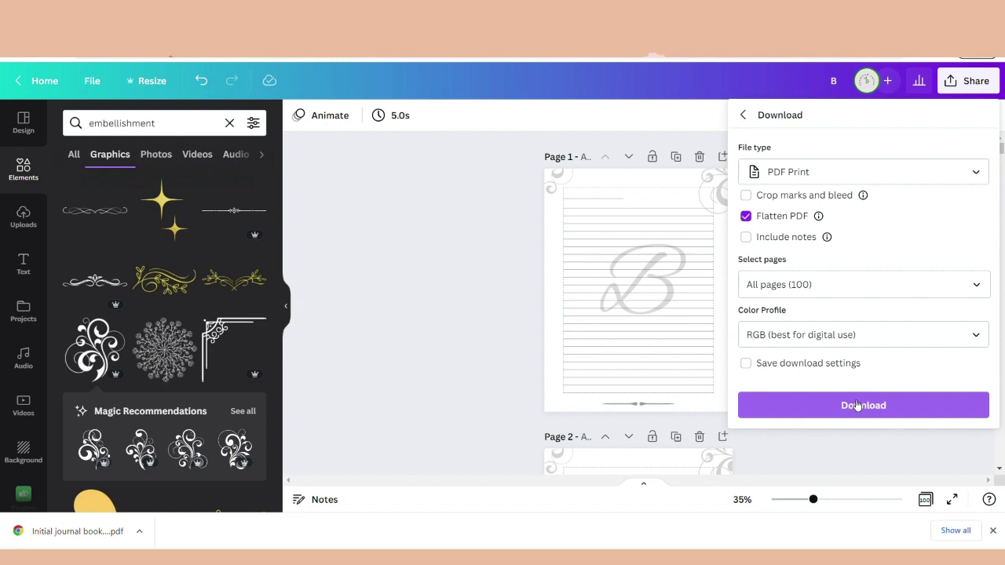
pyautogui.click(854, 406)
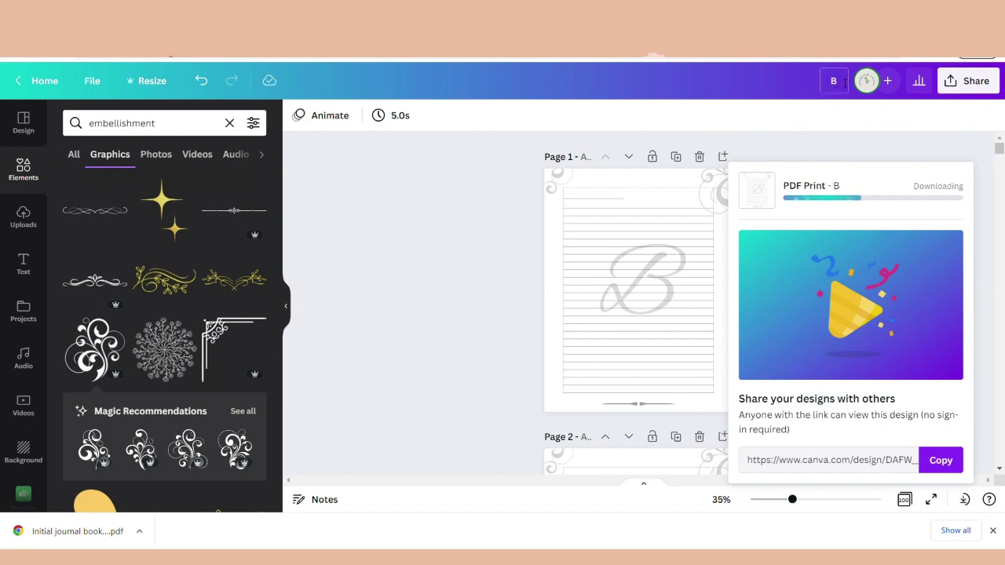
# Rename the design to "B initial interior" and close the sharing and download pop-ups
pyautogui.click(844, 87)
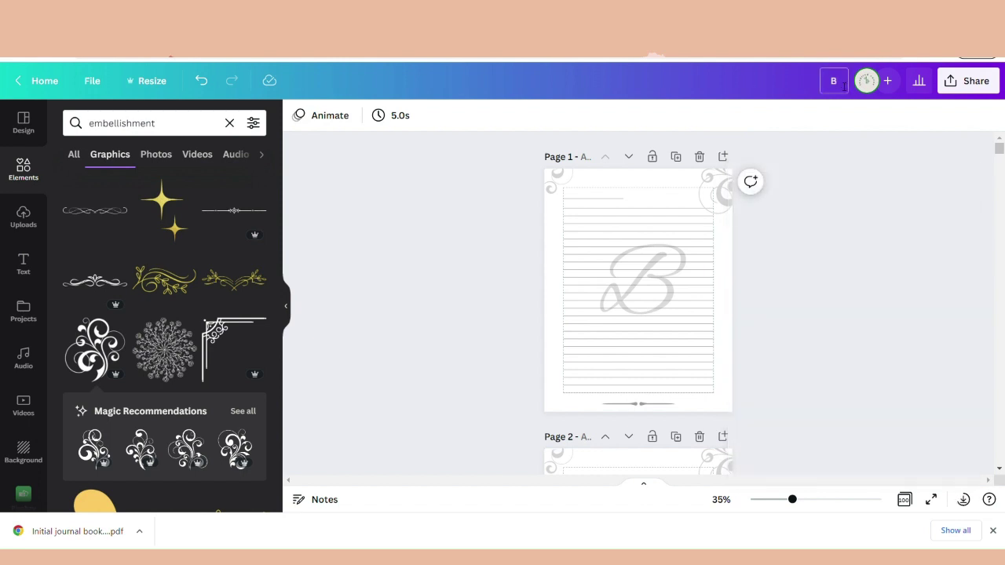
pyautogui.write('B initial  interio')
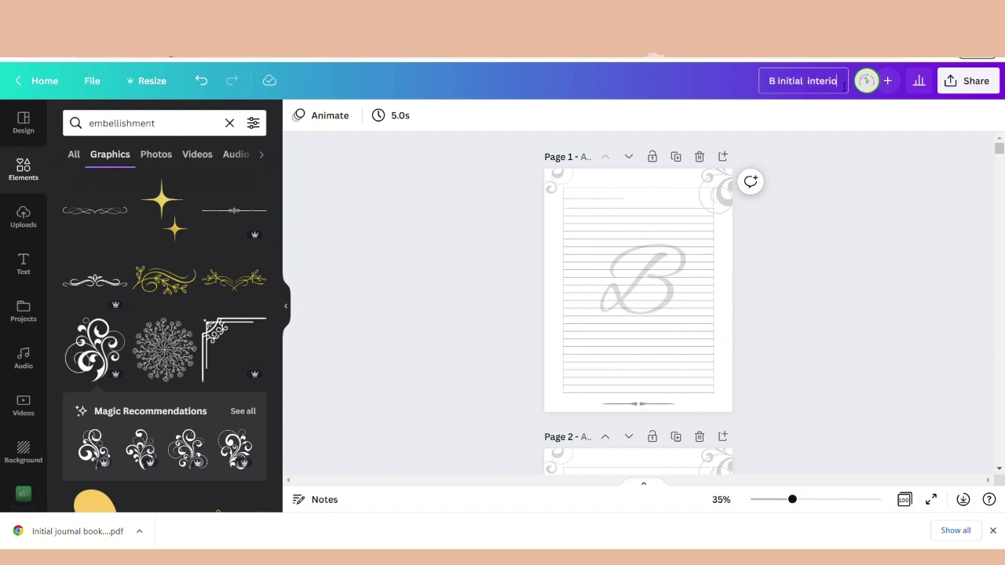
pyautogui.write('r')
pyautogui.click(890, 252)
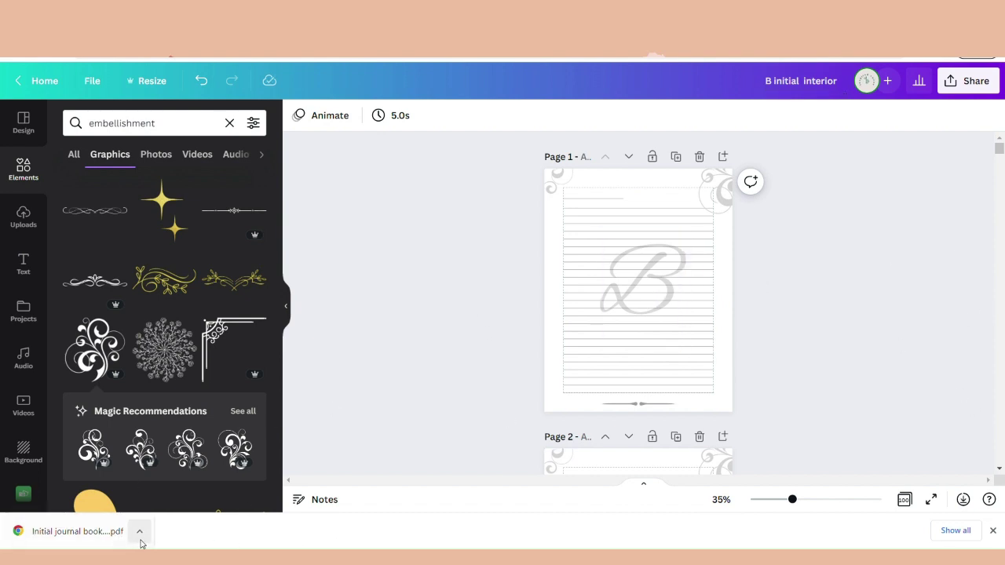
pyautogui.click(965, 92)
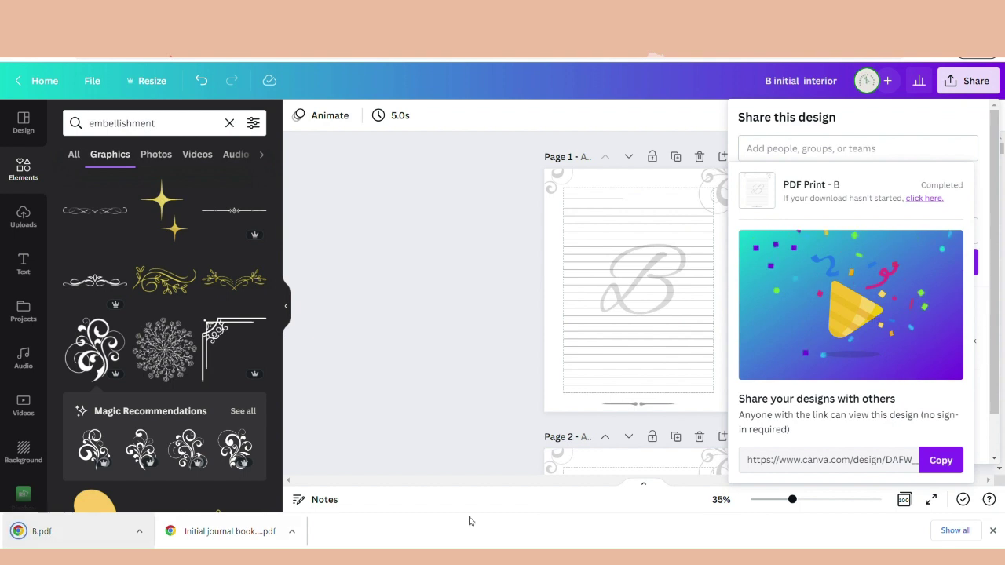
pyautogui.click(468, 184)
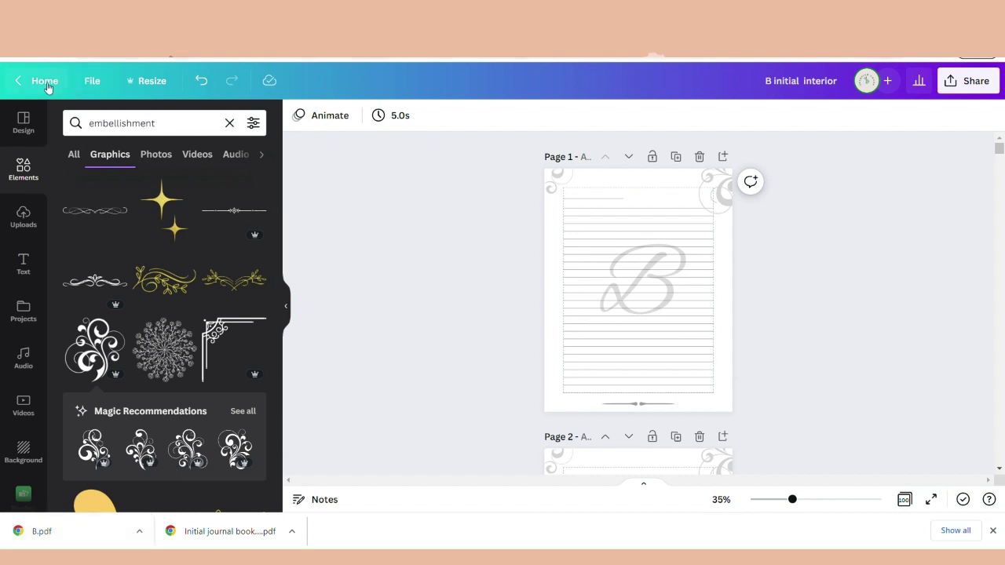
pyautogui.click(38, 81)
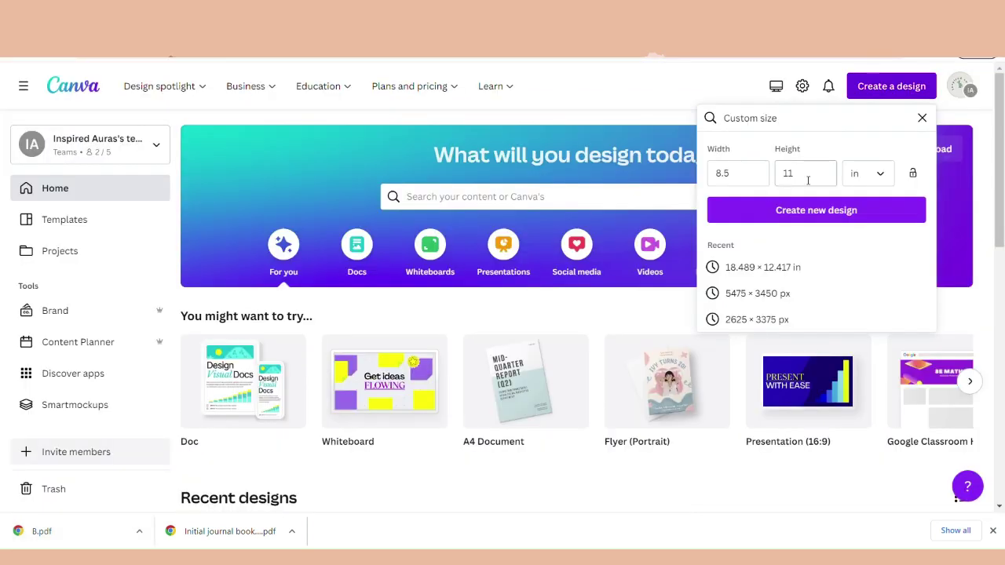
pyautogui.click(922, 117)
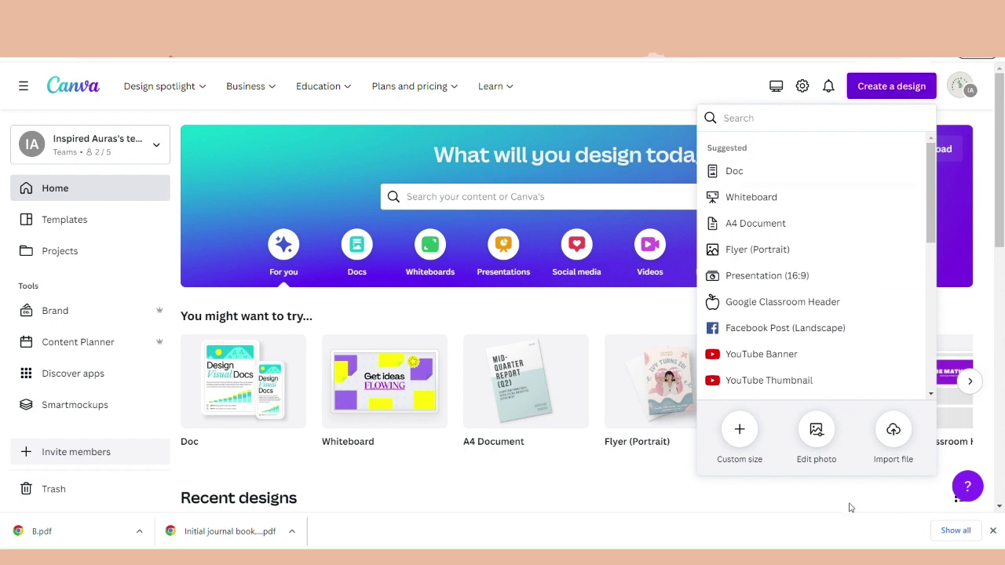
pyautogui.click(752, 504)
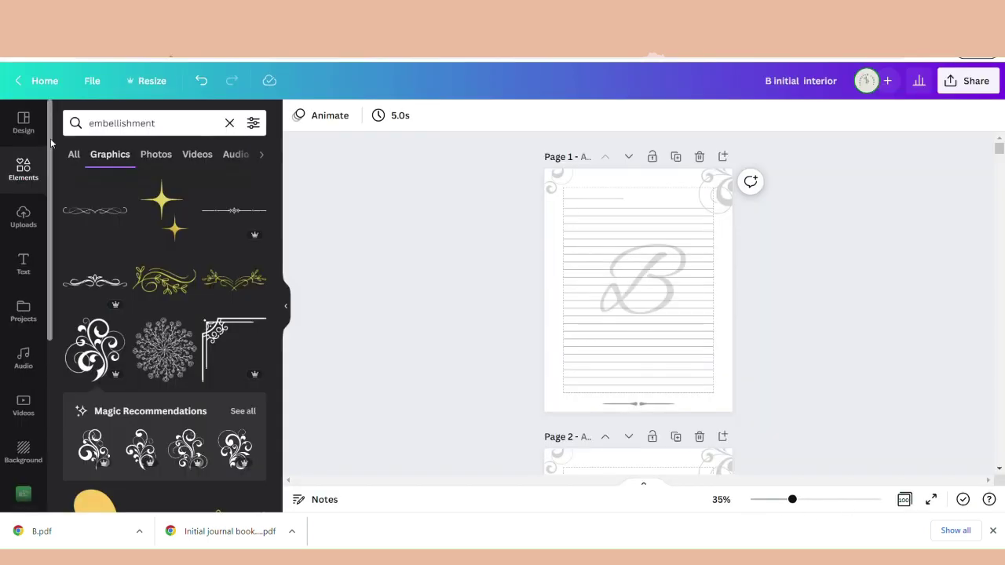
# Return to the home page and open the custom size settings for a new design, clearing the trial width
pyautogui.click(46, 81)
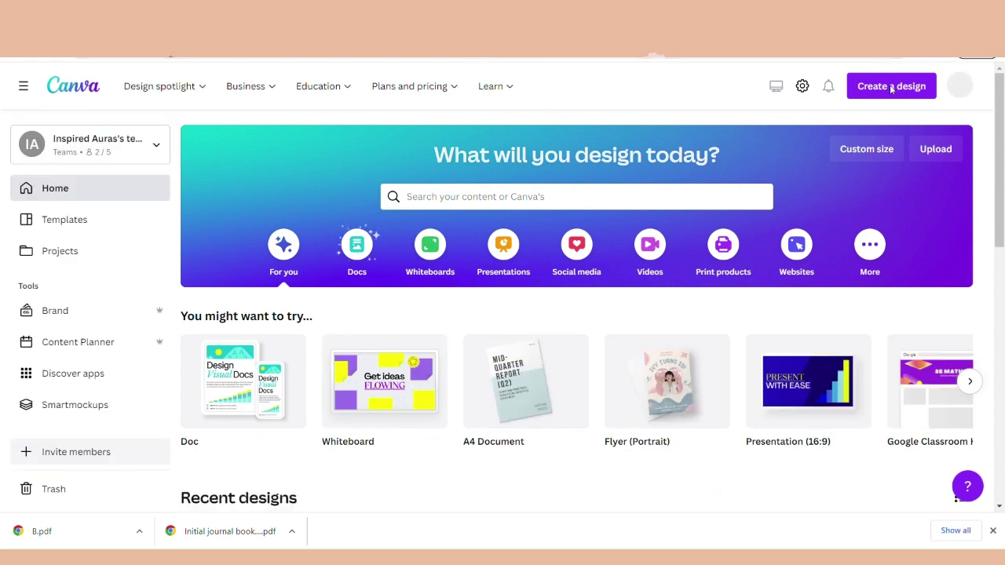
pyautogui.click(891, 87)
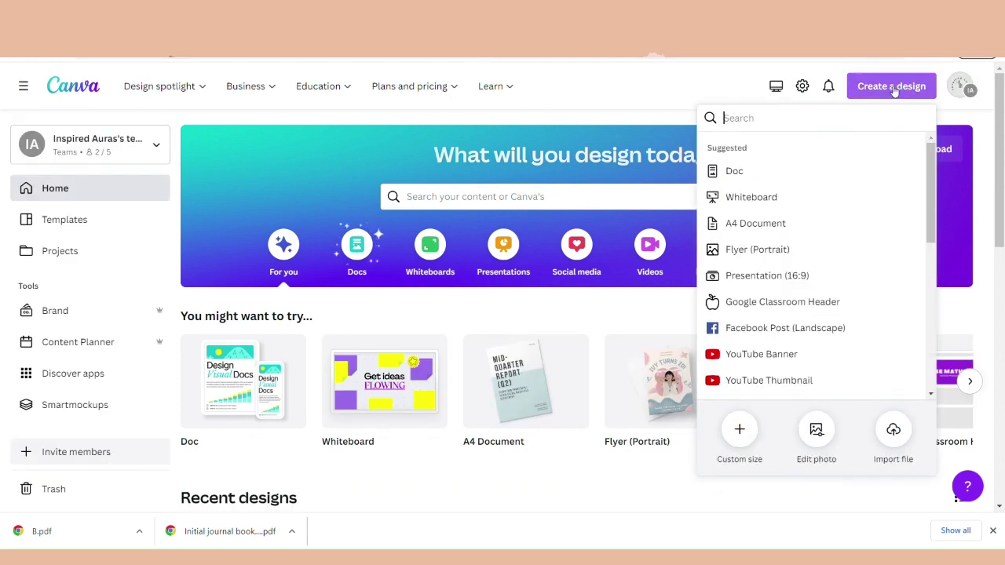
pyautogui.click(738, 436)
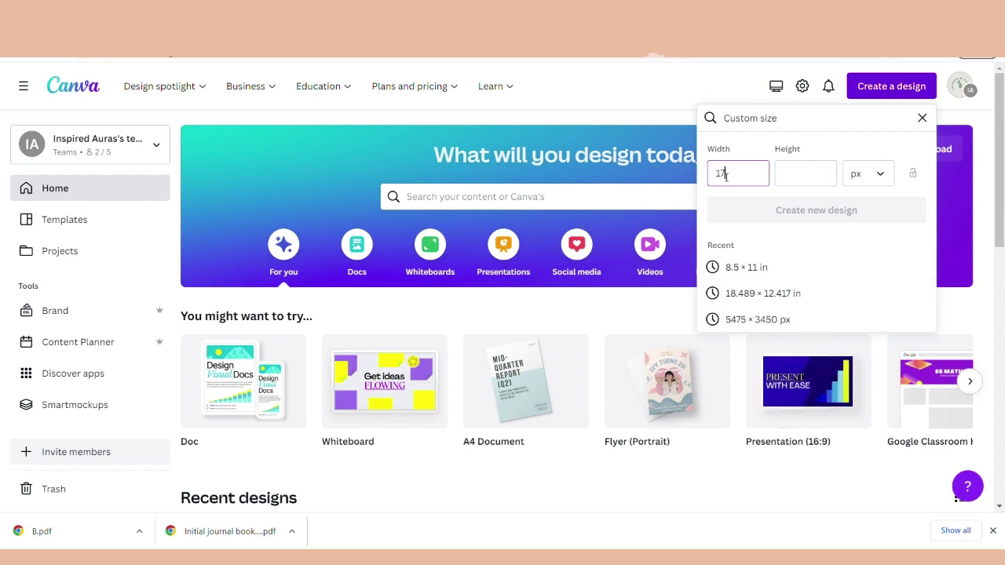
pyautogui.write('4')
pyautogui.press('BackSpace')
pyautogui.press('BackSpace')
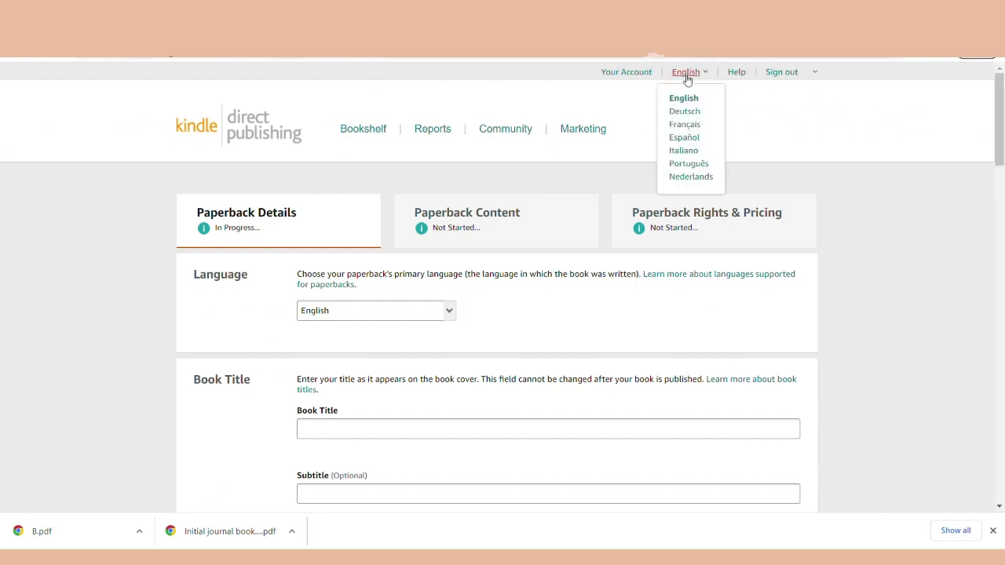
# Switch to Kindle Direct Publishing and open the Format Your Paperback help topic, keeping the unsaved paperback details page
pyautogui.click(737, 72)
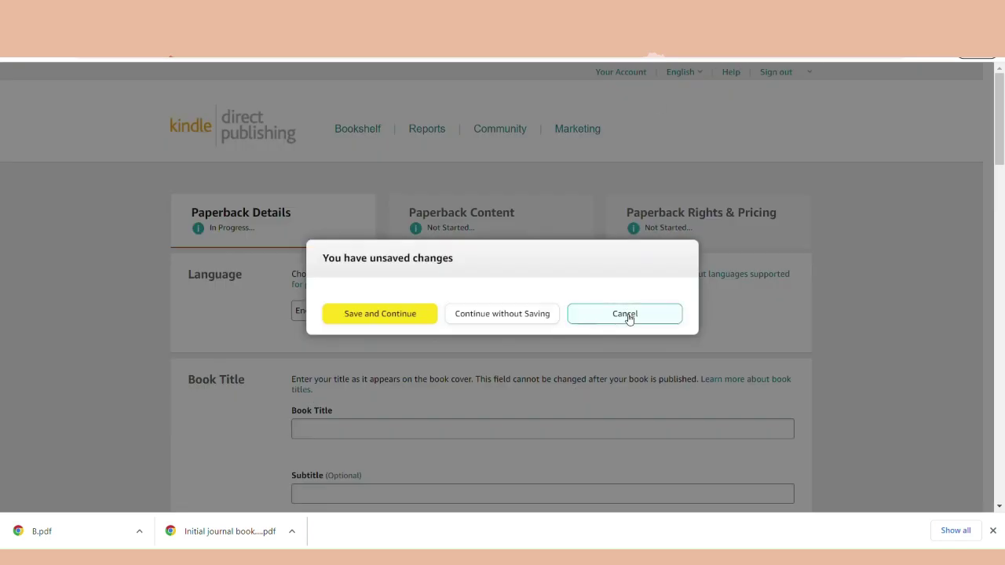
pyautogui.click(628, 315)
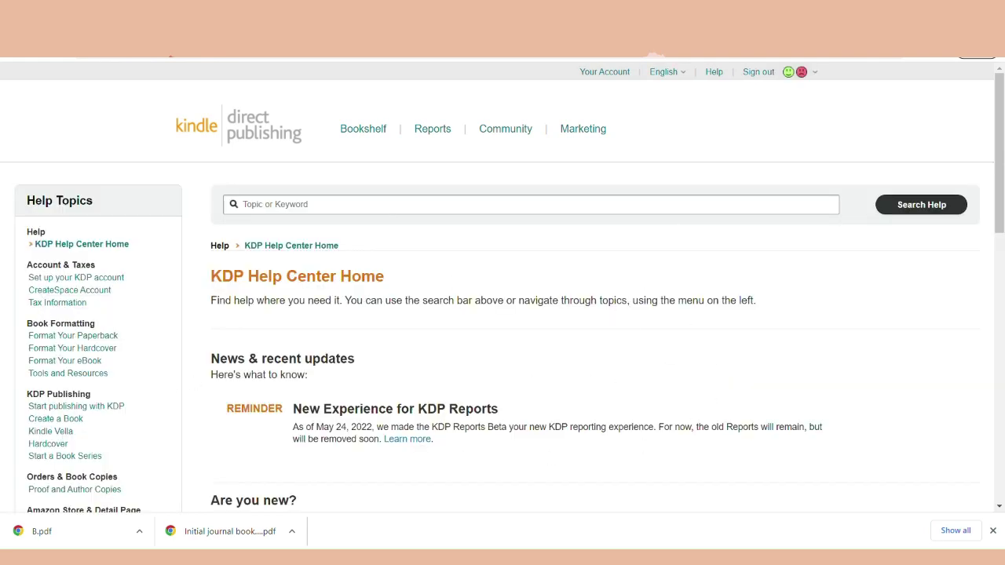
pyautogui.scroll(-2, 502, 314)
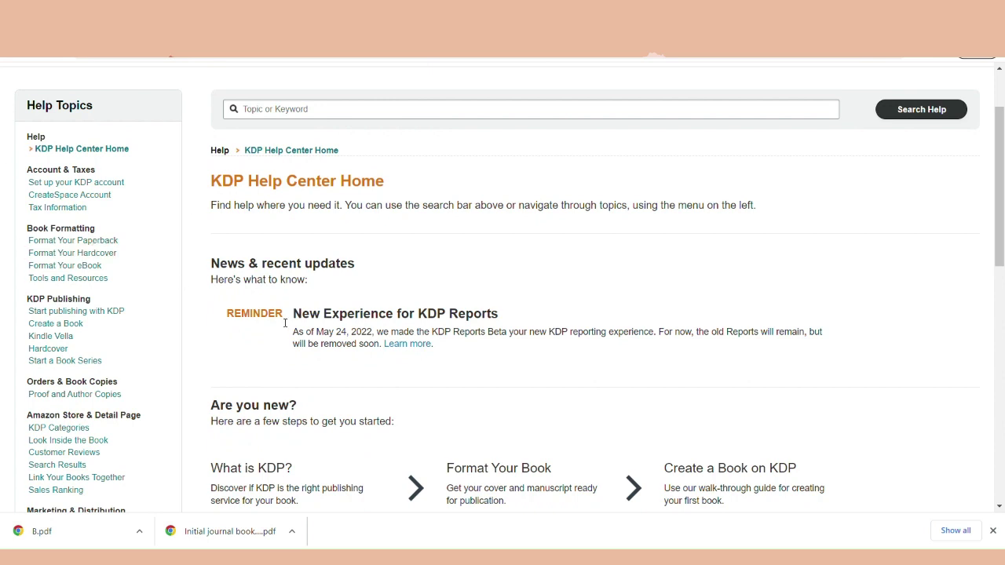
pyautogui.click(80, 243)
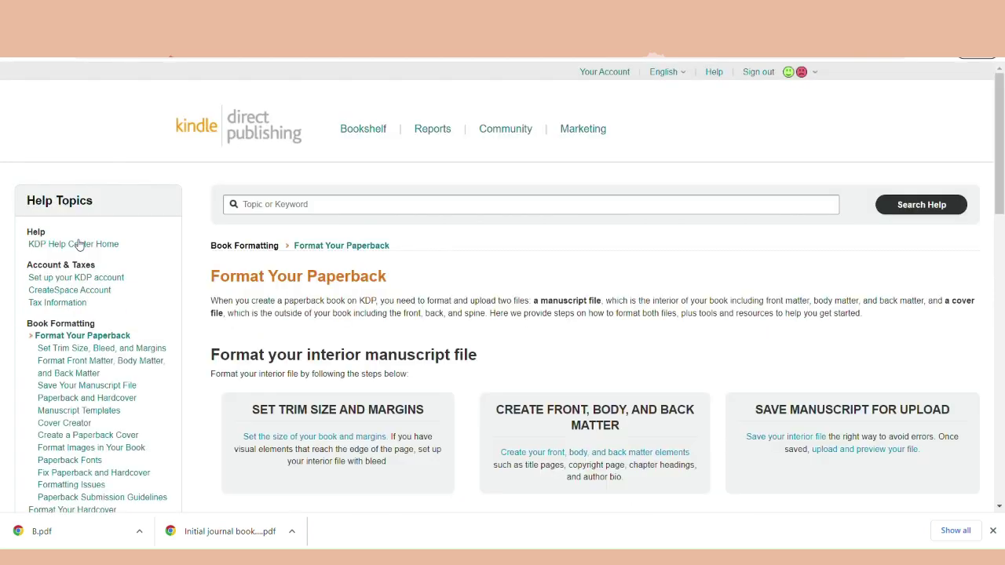
# Find the cover calculator and template generator through the paperback cover formatting help and open it
pyautogui.scroll(-3, 80, 245)
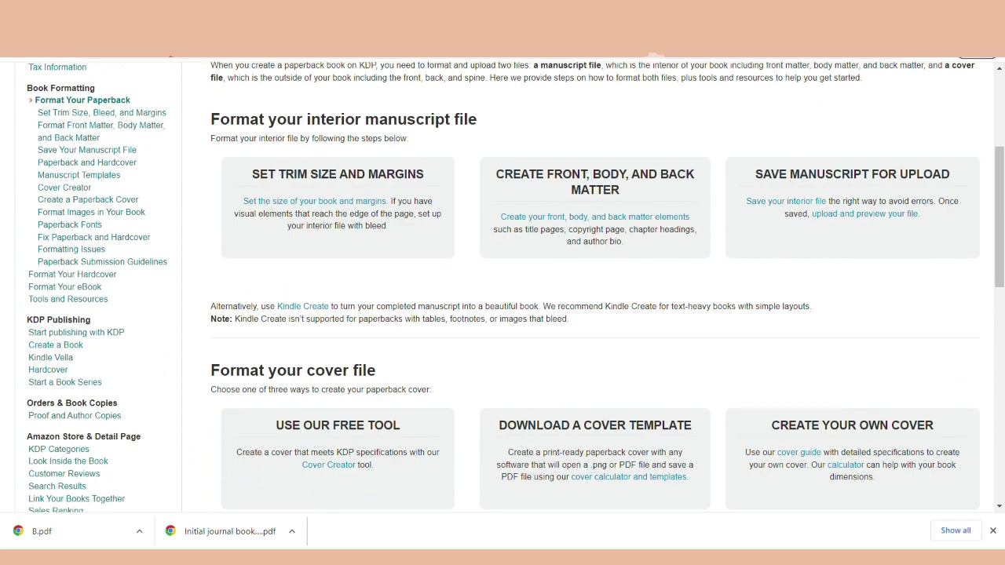
pyautogui.scroll(-2, 710, 434)
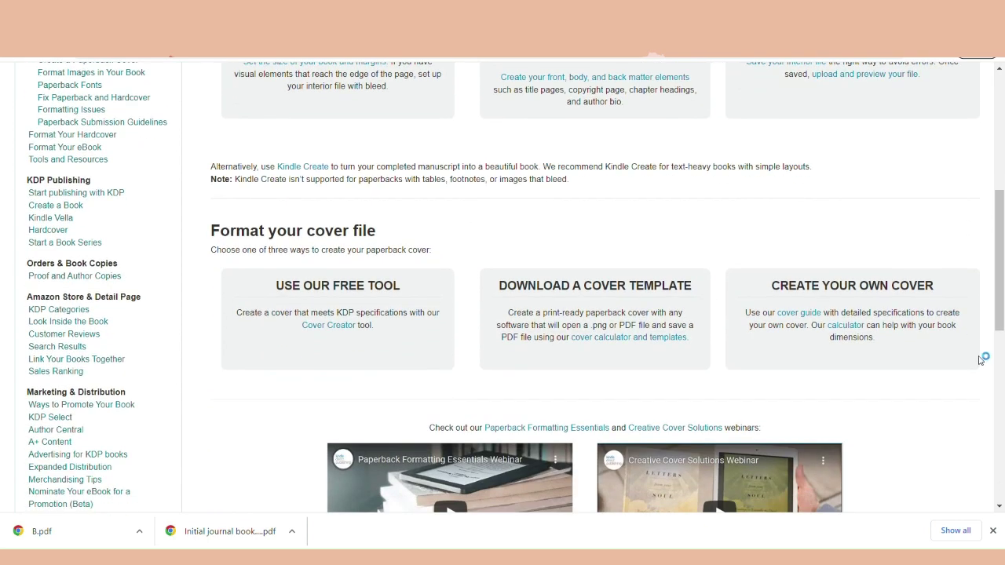
pyautogui.click(852, 328)
pyautogui.scroll(-2, 851, 334)
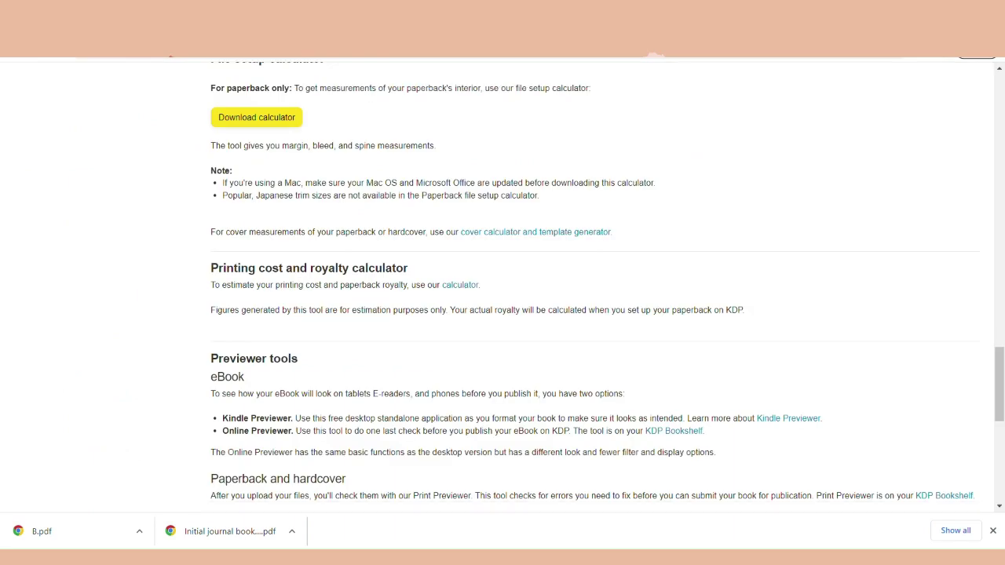
pyautogui.scroll(4, 851, 334)
pyautogui.scroll(-3, 503, 283)
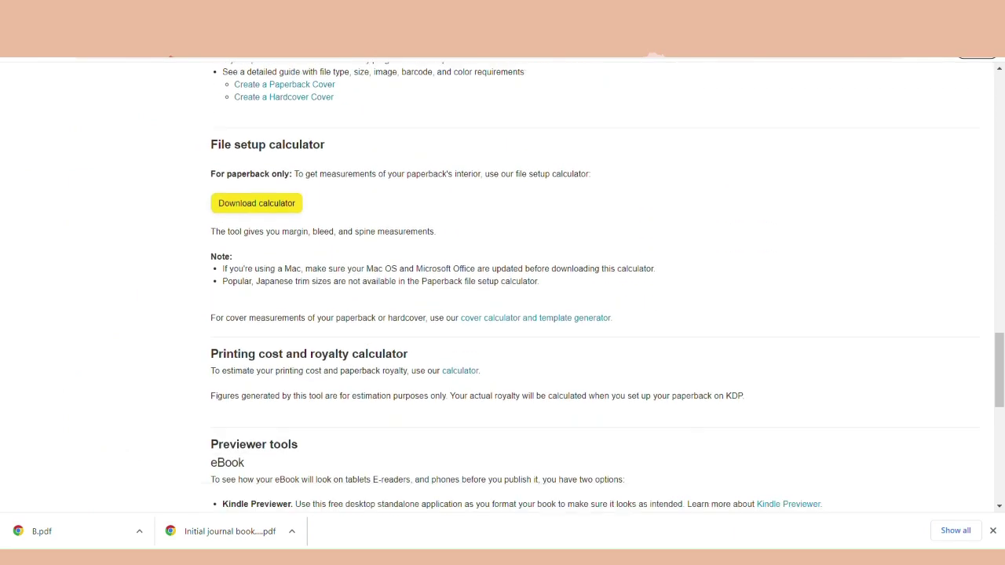
pyautogui.click(535, 230)
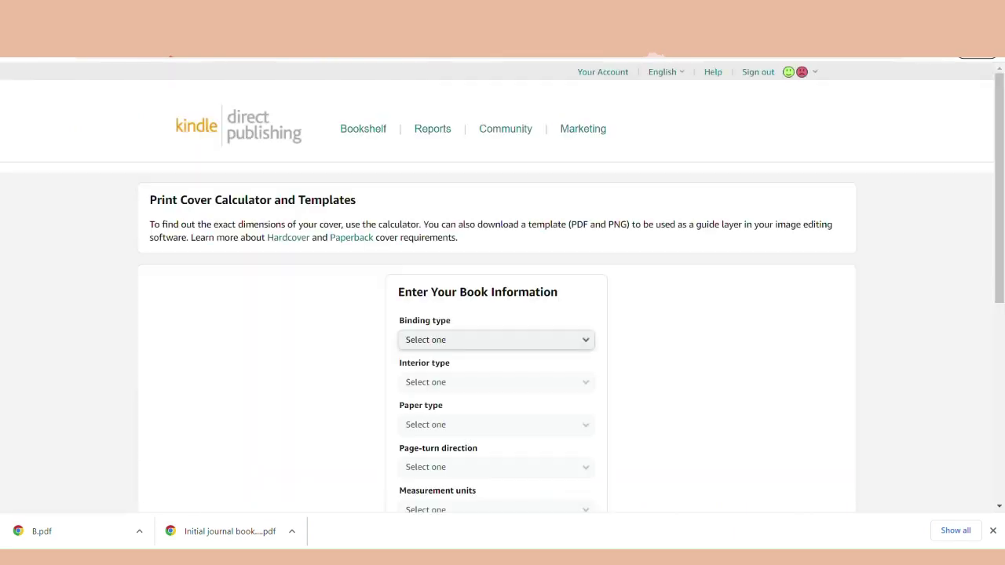
# Set the cover calculator's binding type to Paperback and its interior type to Black & white
pyautogui.scroll(-3, 503, 283)
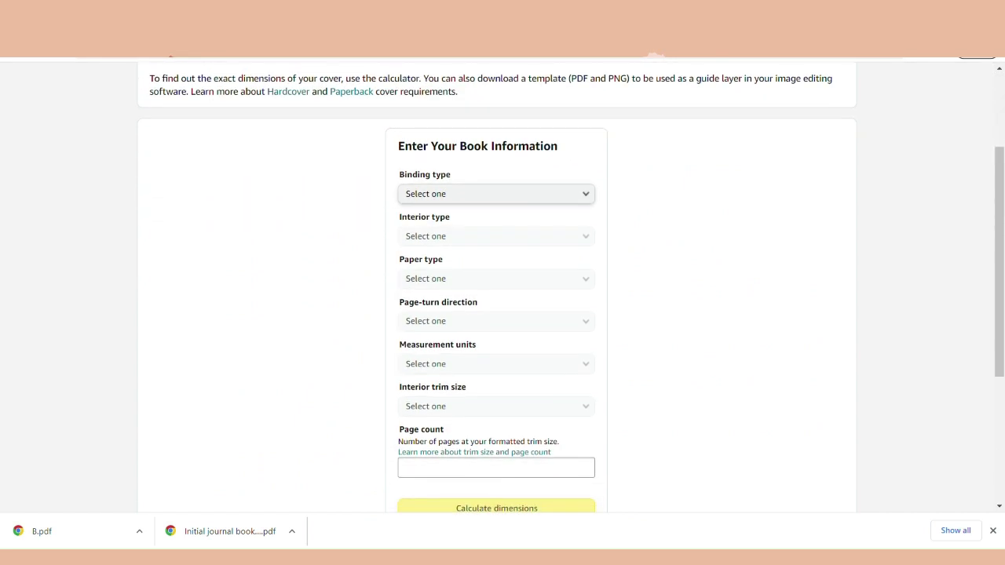
pyautogui.click(496, 194)
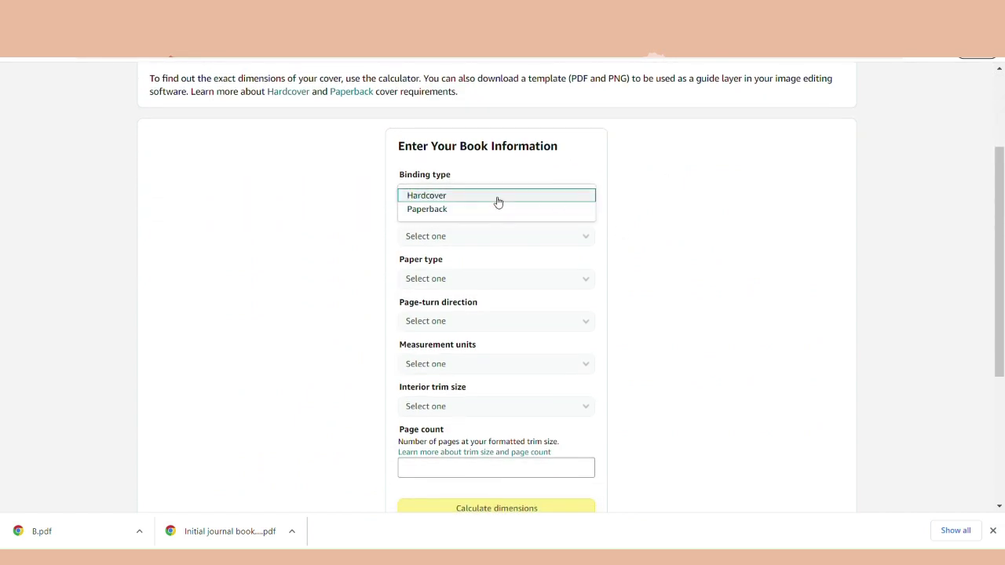
pyautogui.click(469, 213)
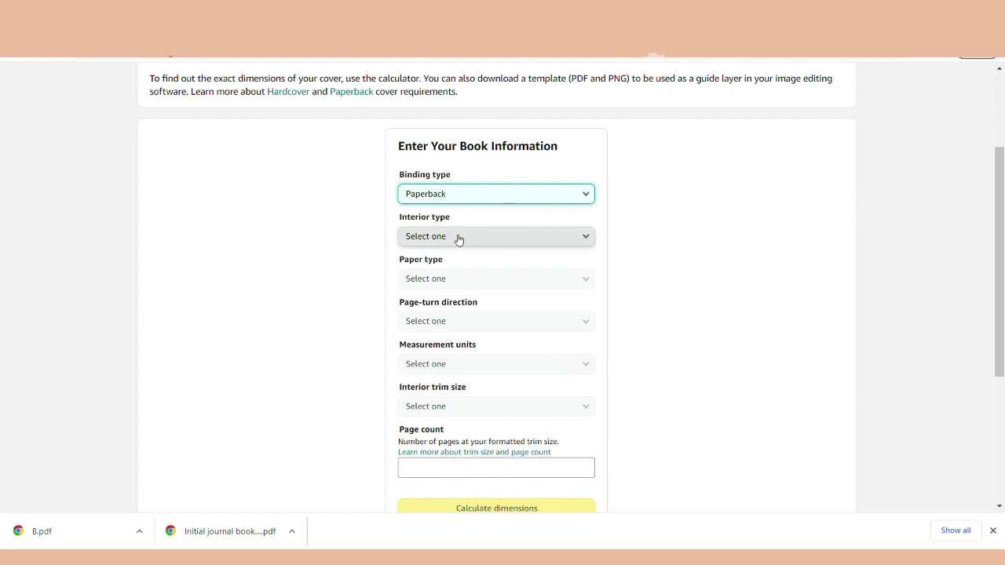
pyautogui.click(461, 238)
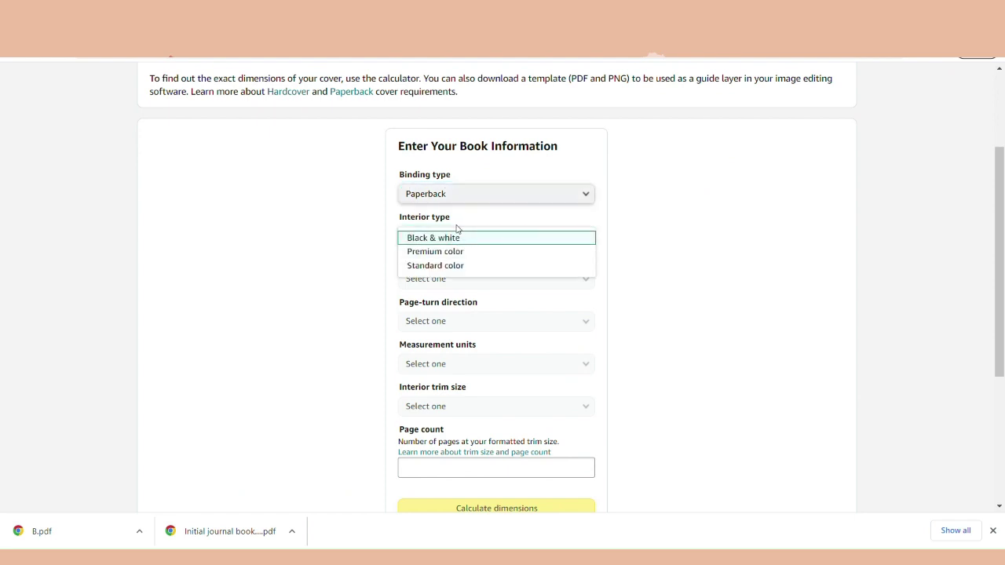
pyautogui.click(459, 240)
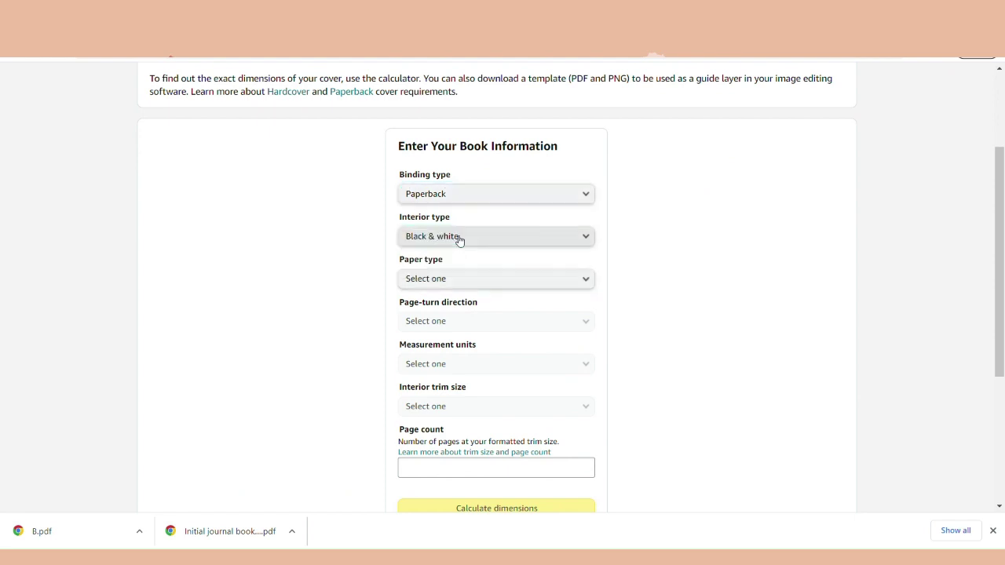
# Set the cover's paper type to White paper, page-turn direction to Left to Right and measurement units to Inches
pyautogui.click(453, 290)
pyautogui.click(454, 298)
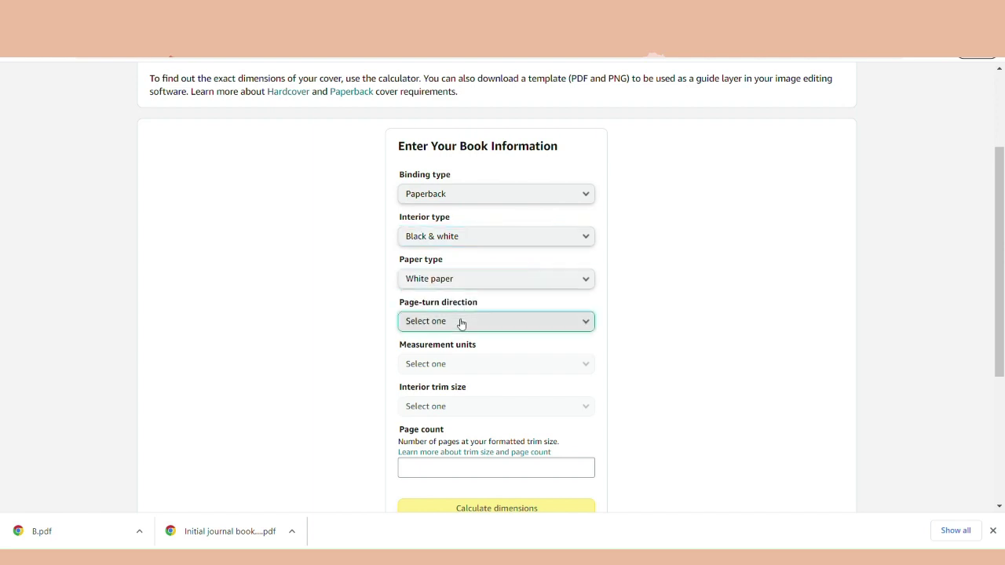
pyautogui.click(462, 325)
pyautogui.click(458, 322)
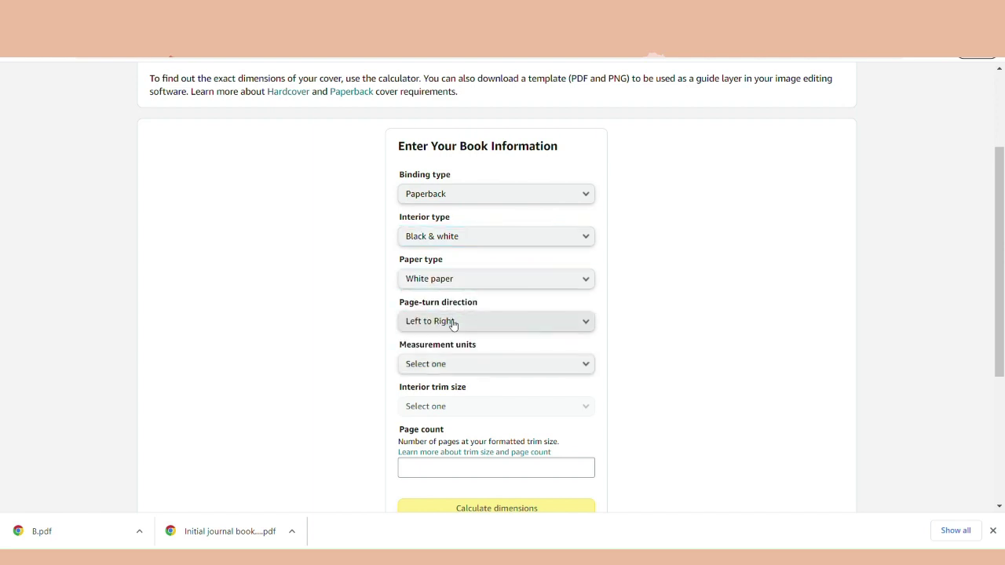
pyautogui.click(455, 371)
pyautogui.click(449, 372)
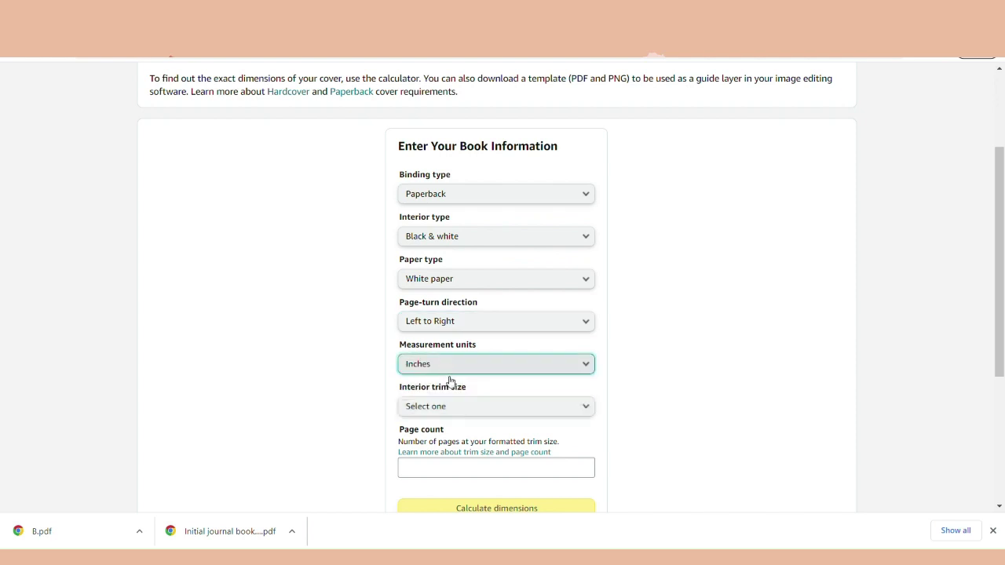
# Calculate the cover dimensions for an 8.5 x 11 in trim size with 100 pages and check the full and front cover sizes
pyautogui.click(462, 413)
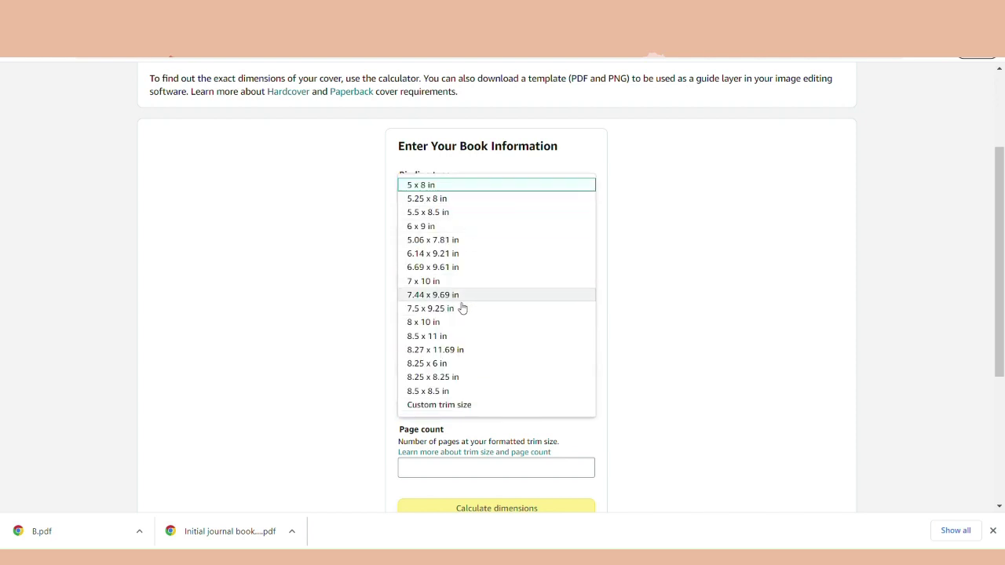
pyautogui.click(453, 336)
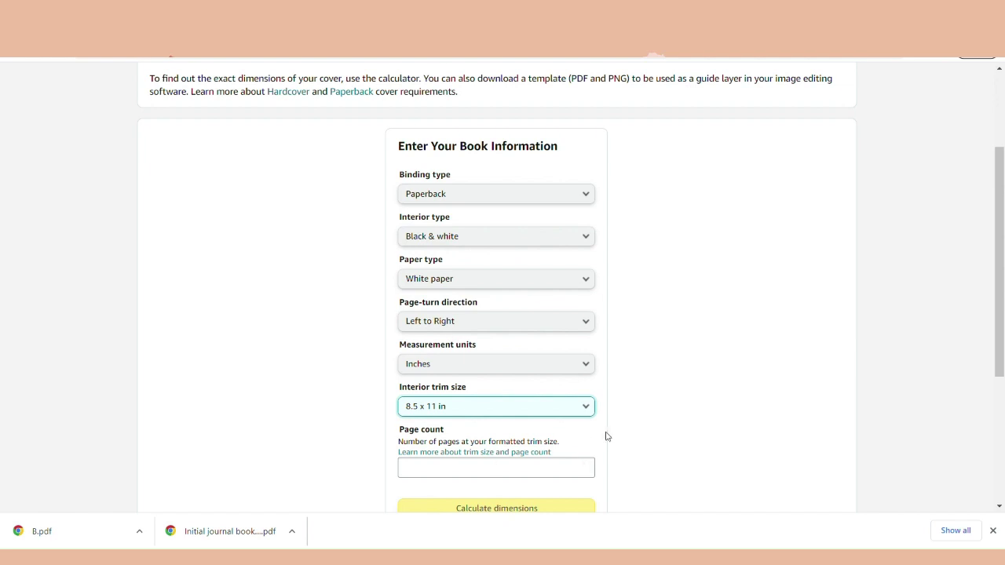
pyautogui.scroll(-2, 620, 408)
pyautogui.click(494, 330)
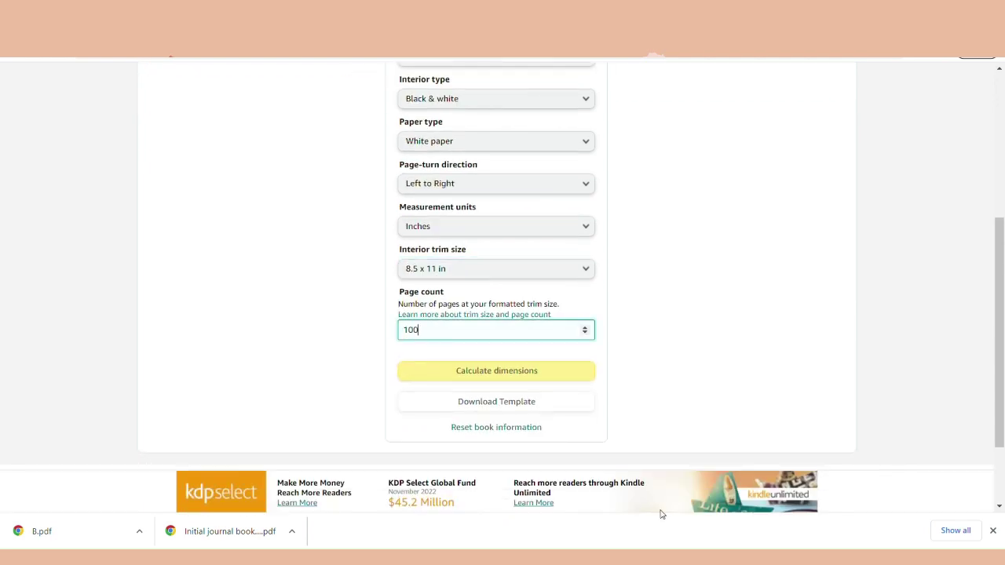
pyautogui.click(542, 371)
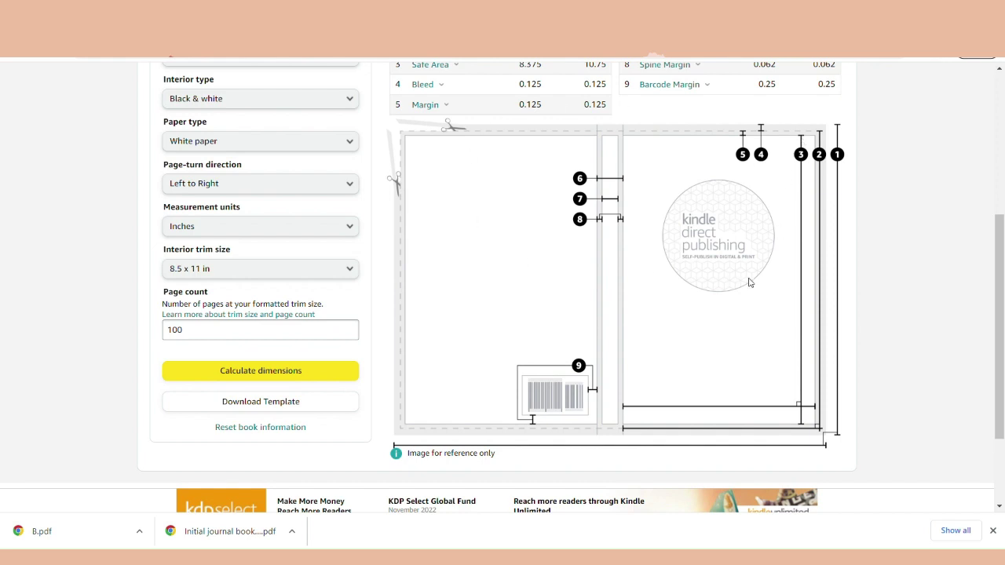
pyautogui.scroll(2, 749, 283)
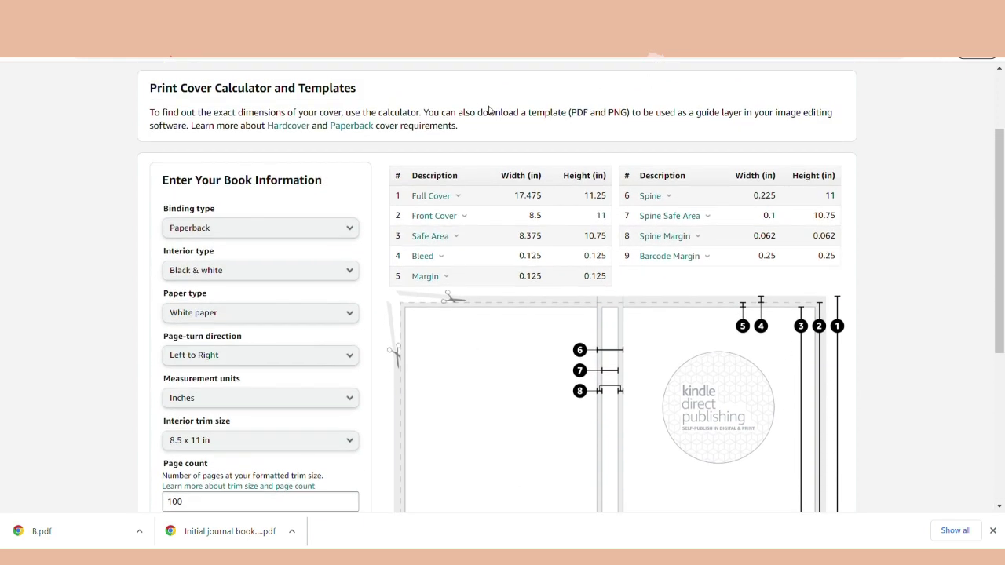
pyautogui.moveTo(449, 200)
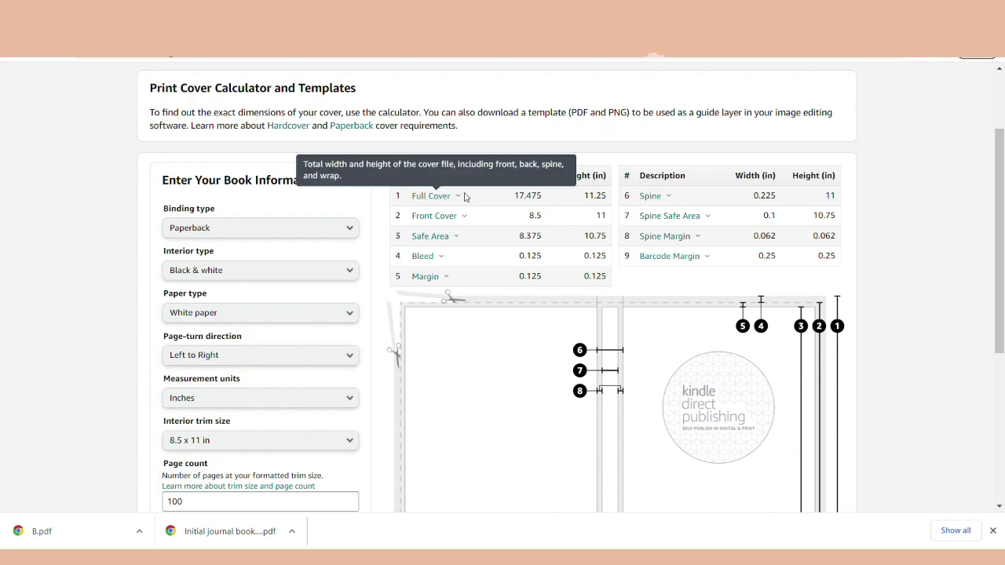
pyautogui.moveTo(465, 221)
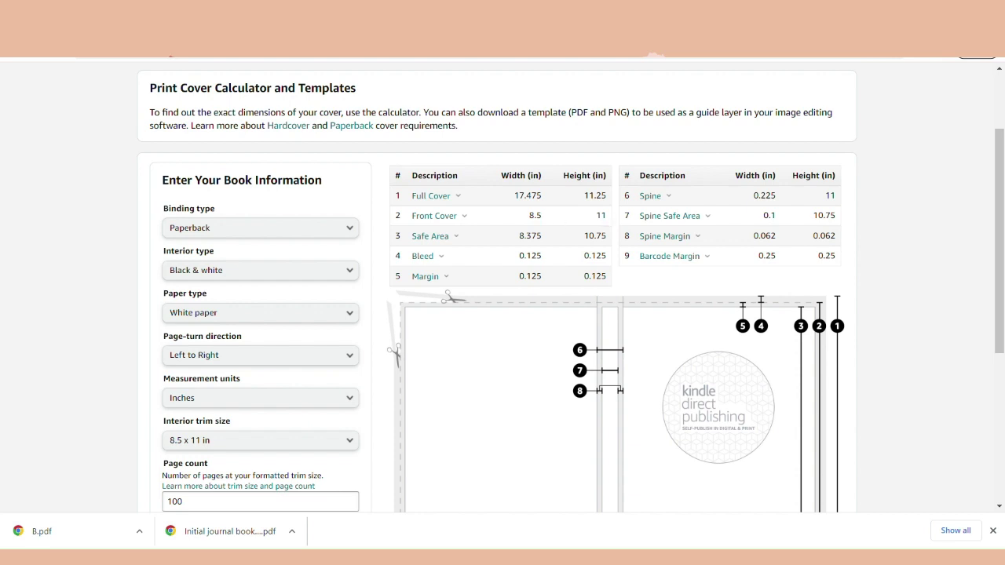
# Switch to Canva and set the units of the custom-size design to inches
pyautogui.hotkey('ctrl', 'Tab')
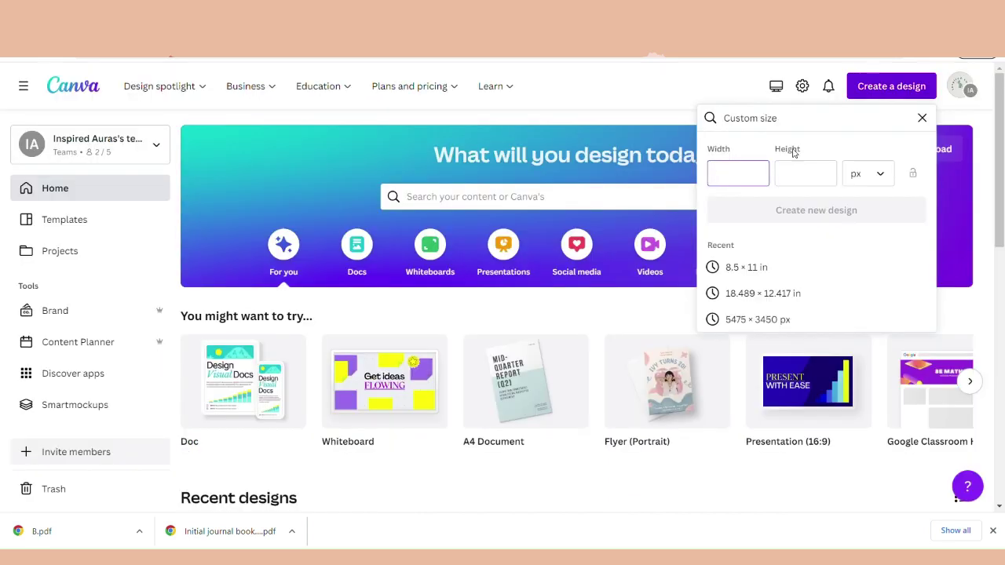
pyautogui.write('8.5')
pyautogui.click(815, 177)
pyautogui.write('11')
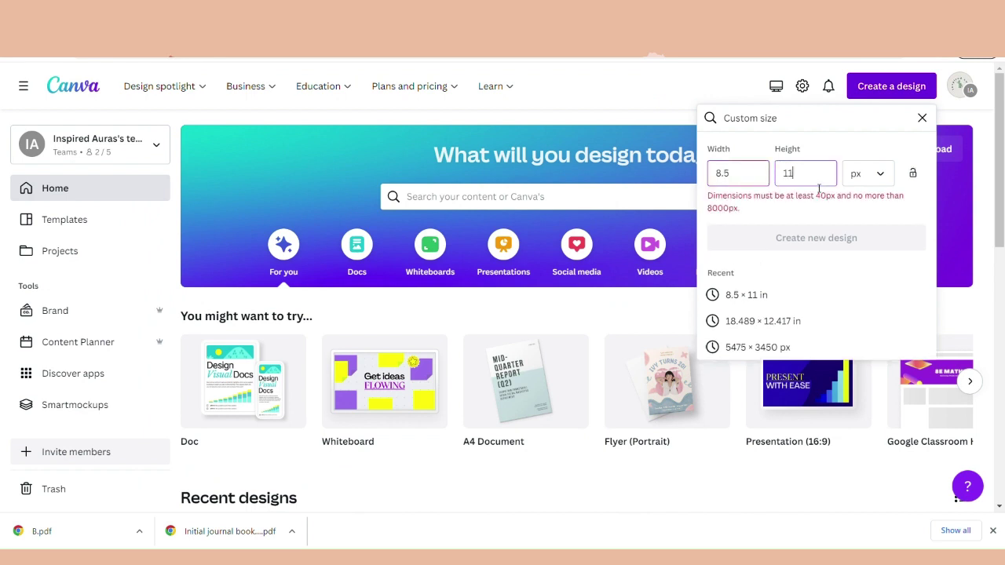
pyautogui.click(877, 175)
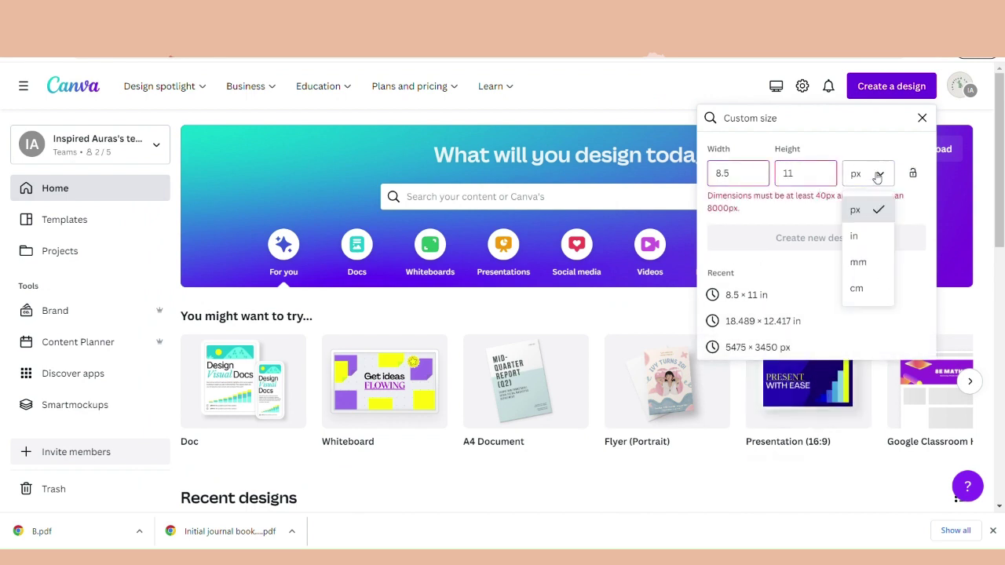
pyautogui.click(867, 234)
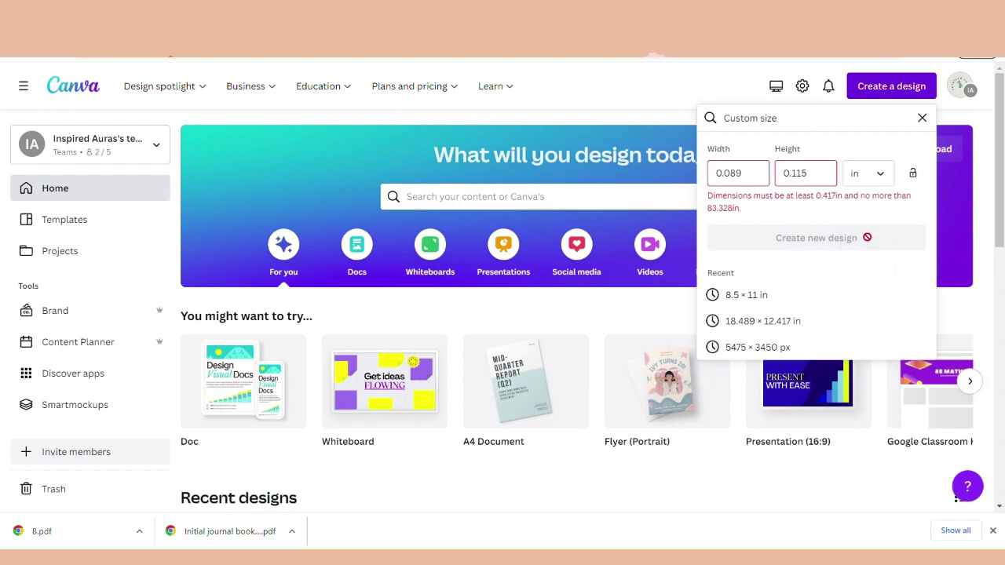
# Set the custom size to 8.5 in wide by 11 in high and create the new design
pyautogui.click(761, 182)
pyautogui.press('BackSpace')
pyautogui.press('BackSpace')
pyautogui.press('BackSpace')
pyautogui.press('BackSpace')
pyautogui.press('BackSpace')
pyautogui.write('8')
pyautogui.click(814, 173)
pyautogui.press('BackSpace')
pyautogui.press('BackSpace')
pyautogui.press('BackSpace')
pyautogui.press('BackSpace')
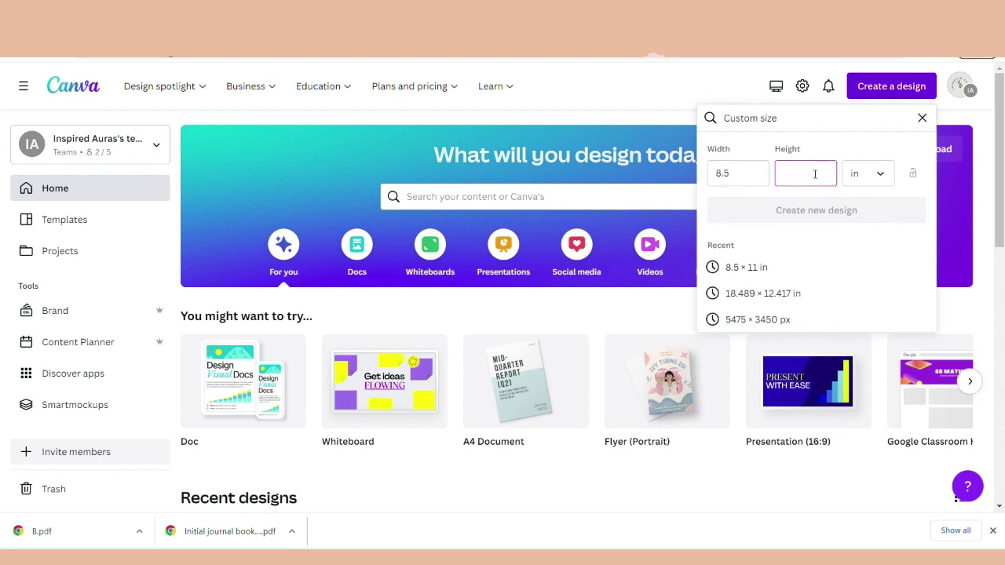
pyautogui.write('11')
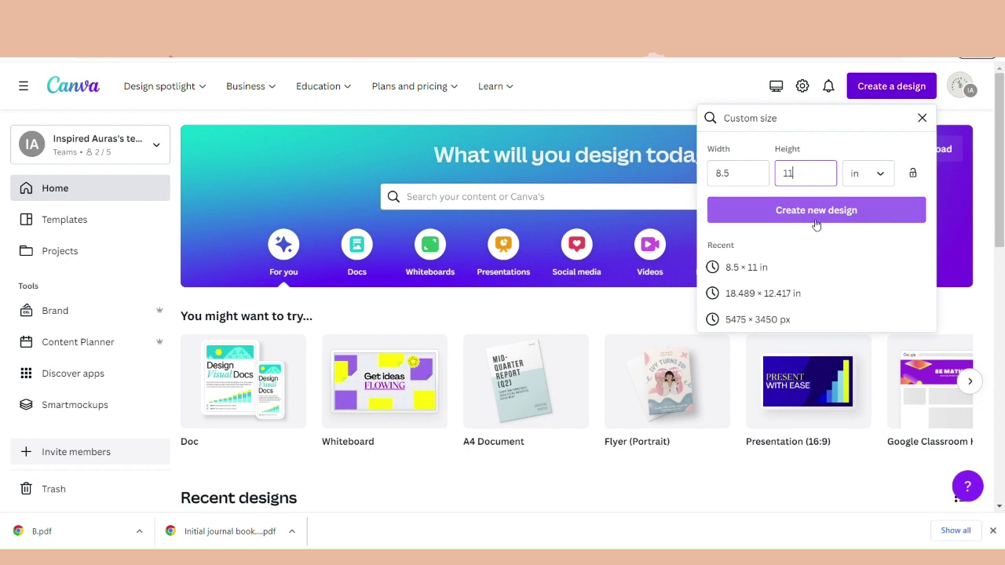
pyautogui.click(814, 219)
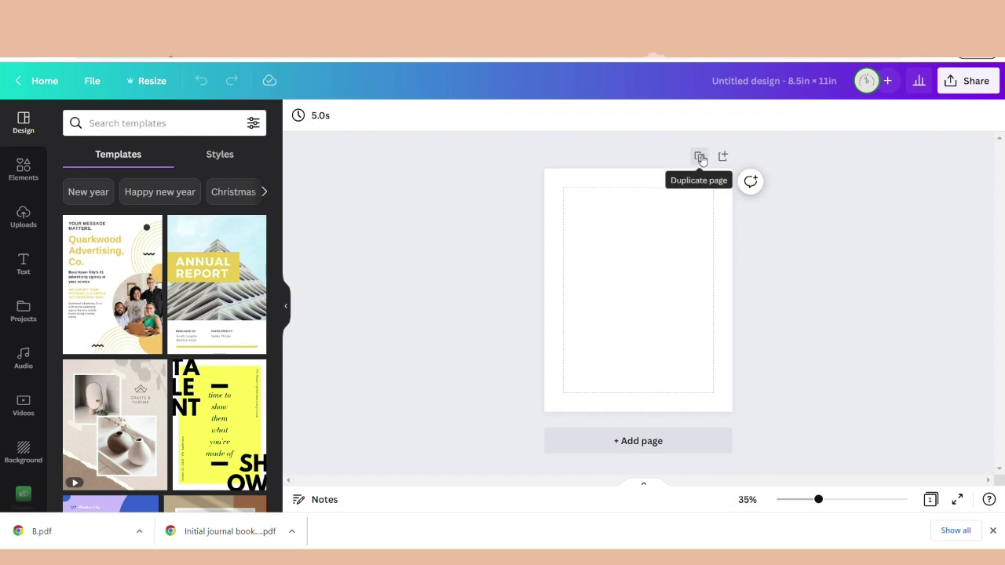
# Duplicate the blank page and add the letter B to page 1, enlarged to about font size 333
pyautogui.click(699, 157)
pyautogui.scroll(3, 828, 336)
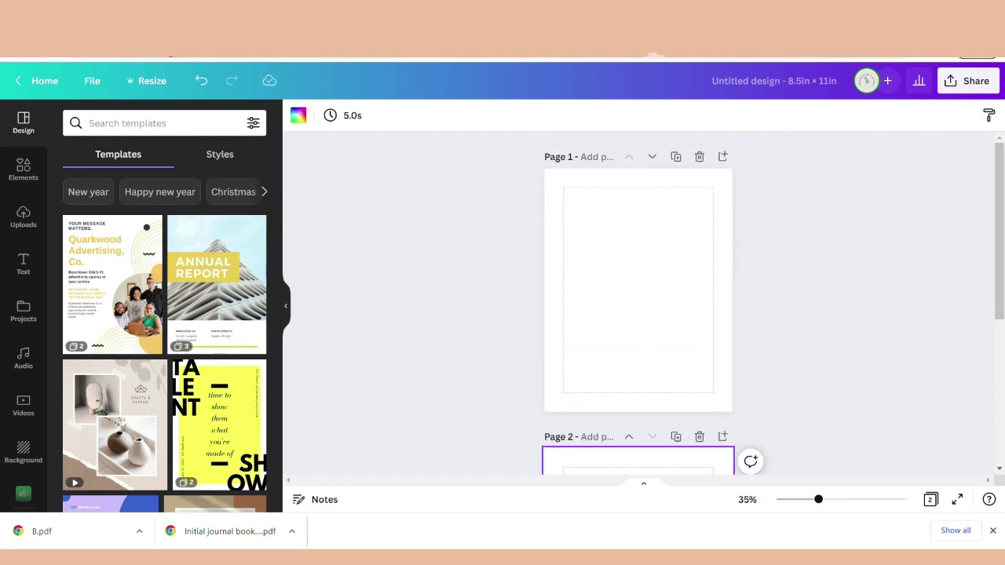
pyautogui.click(632, 290)
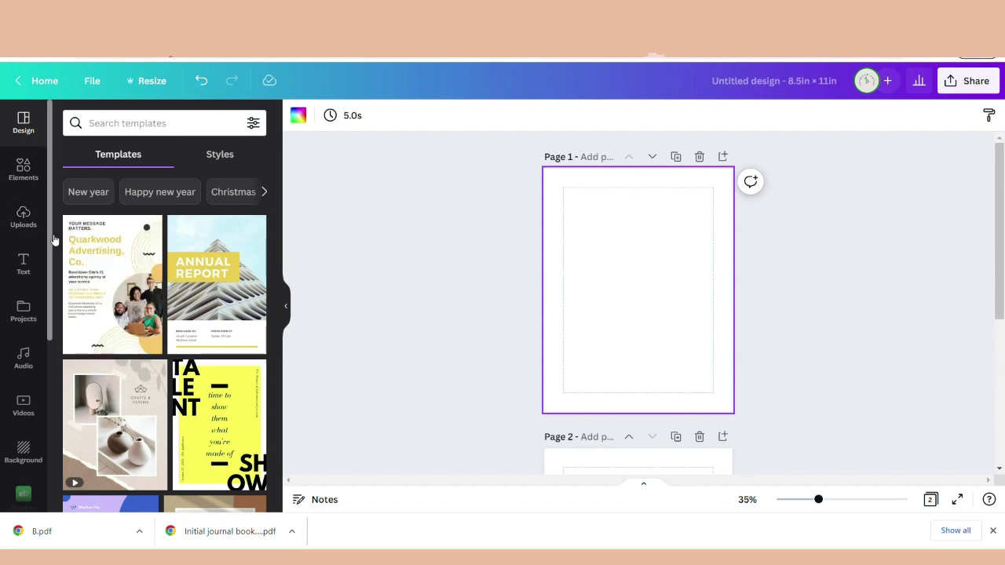
pyautogui.write('t')
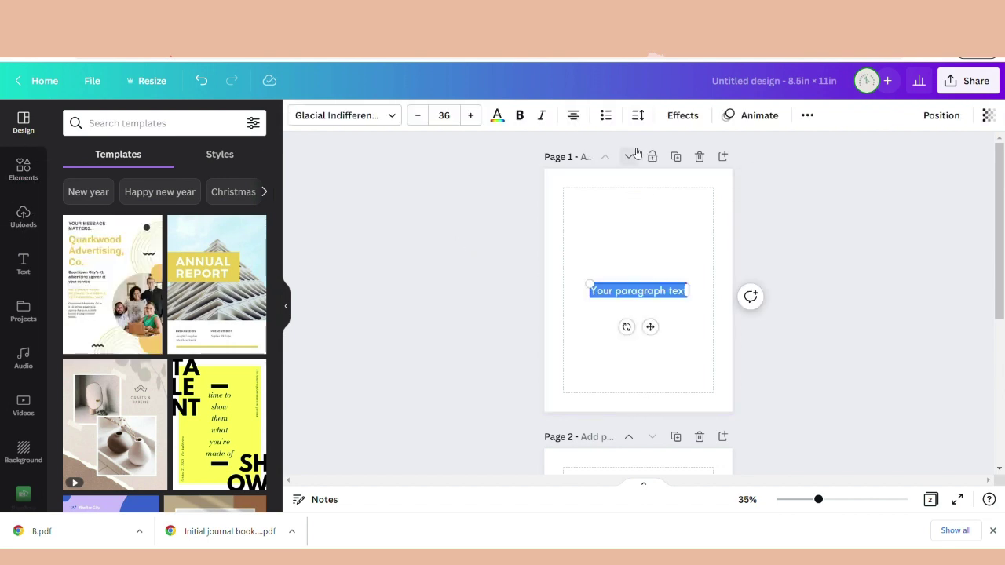
pyautogui.write('B')
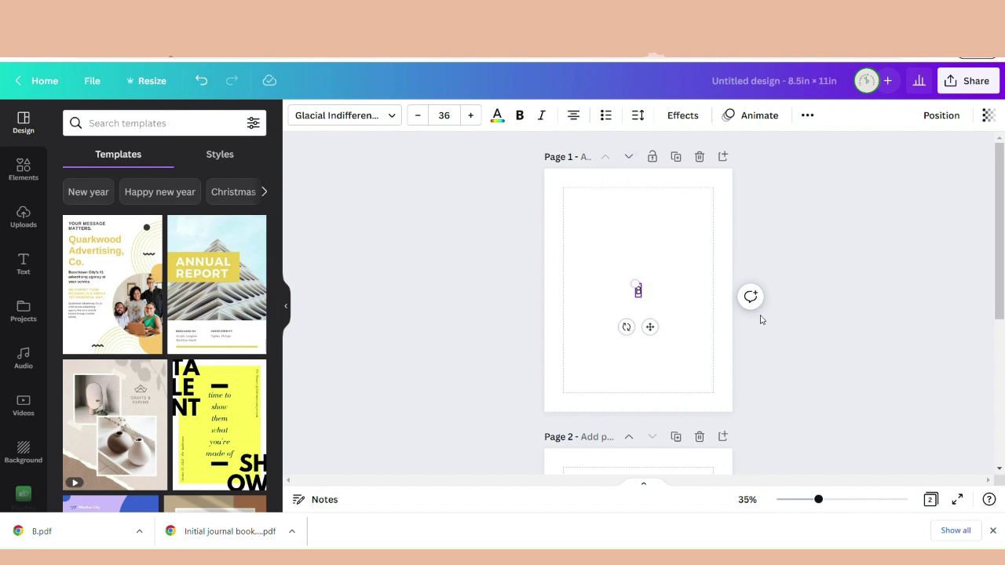
pyautogui.moveTo(638, 291); pyautogui.dragTo(565, 220)
pyautogui.moveTo(643, 299); pyautogui.dragTo(656, 325)
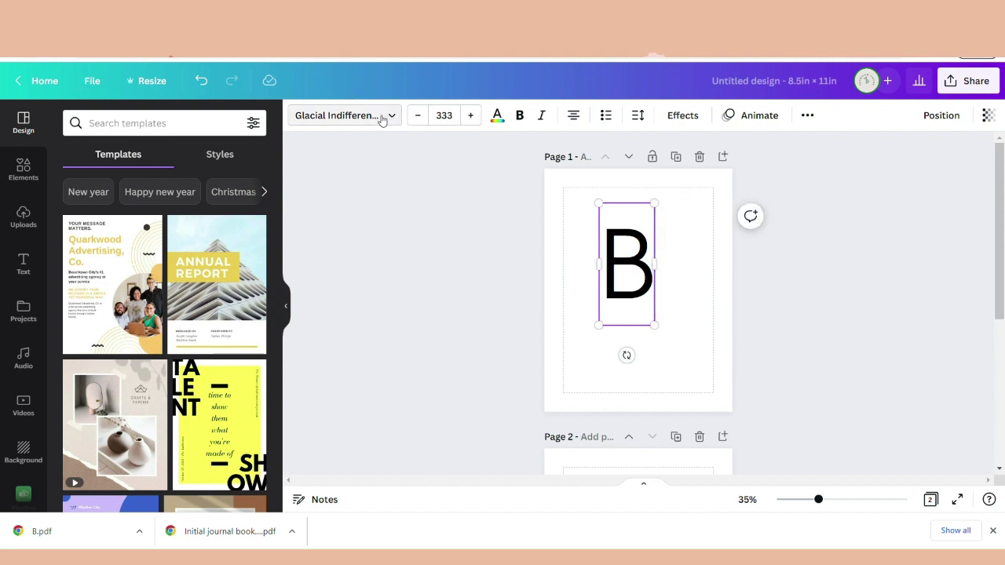
# Set the letter B in the Alex Brush font and move it to the centre of page 1
pyautogui.click(382, 116)
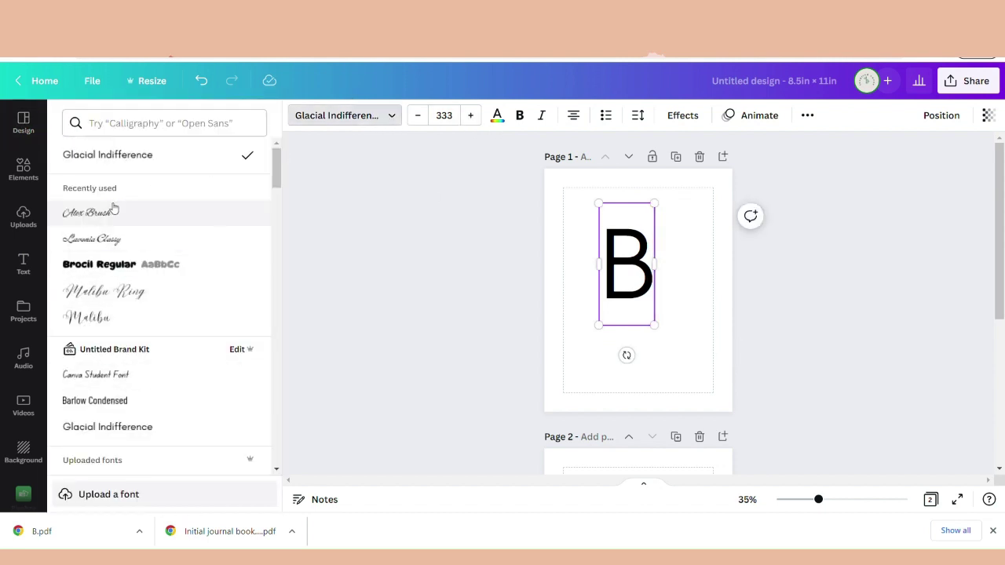
pyautogui.click(98, 213)
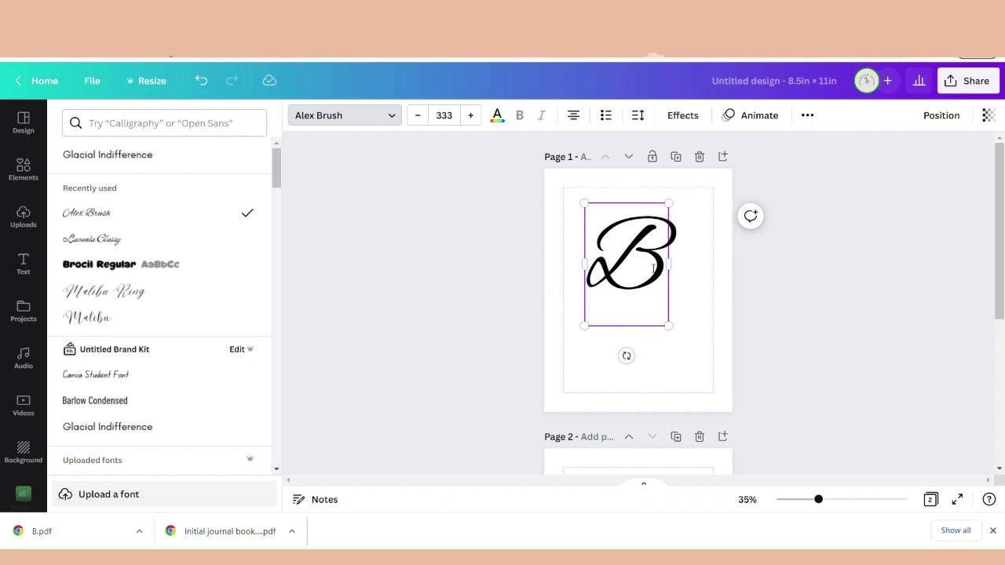
pyautogui.click(641, 271)
pyautogui.click(823, 344)
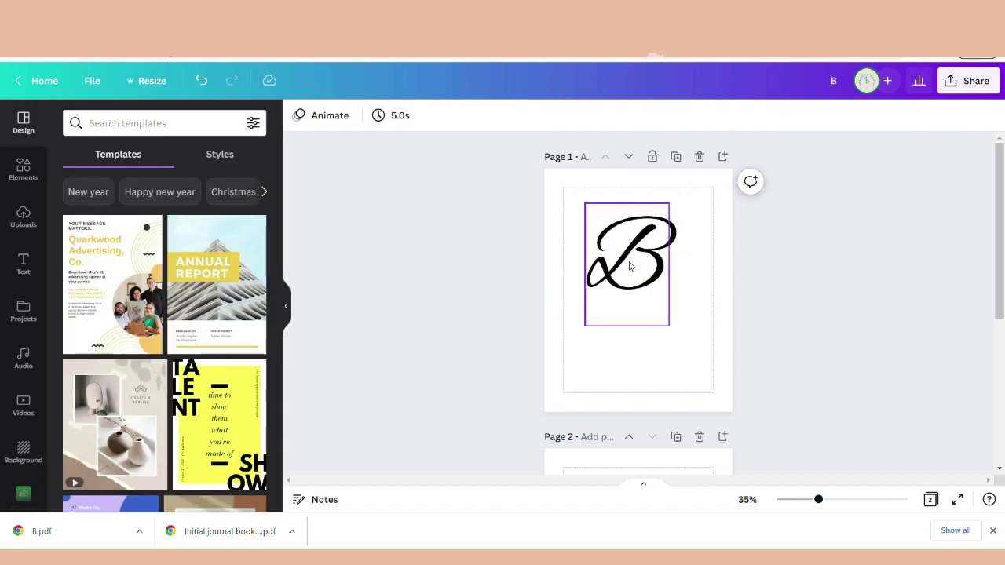
pyautogui.moveTo(632, 266); pyautogui.dragTo(648, 295)
pyautogui.click(866, 314)
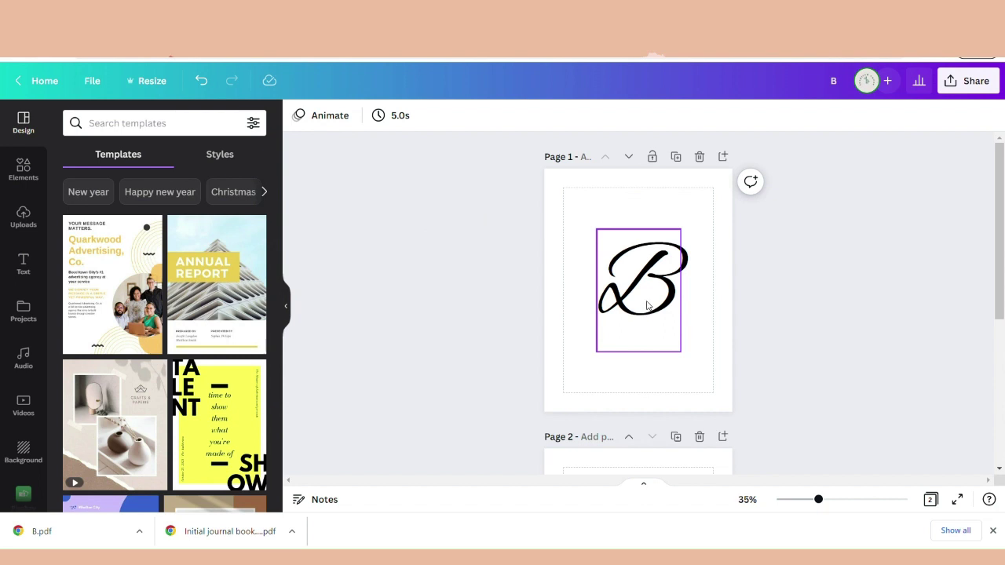
# Colour the letter B dark red, about #940606, with a custom text colour
pyautogui.click(650, 302)
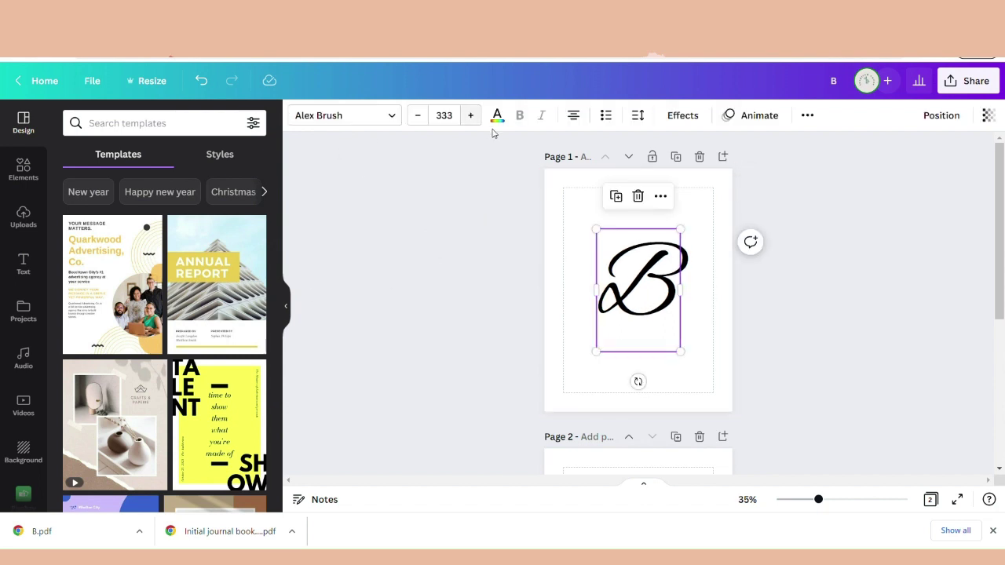
pyautogui.click(497, 117)
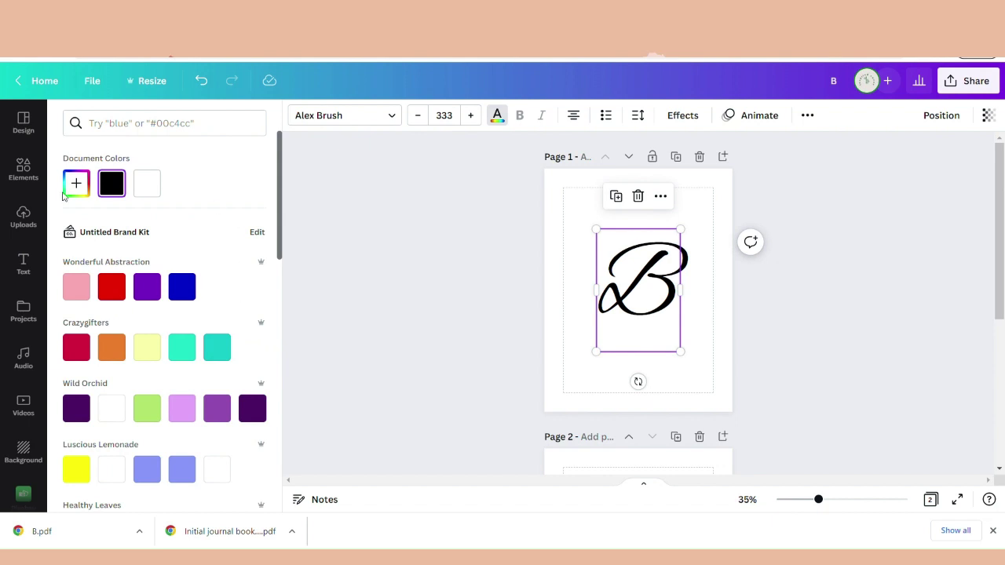
pyautogui.click(79, 189)
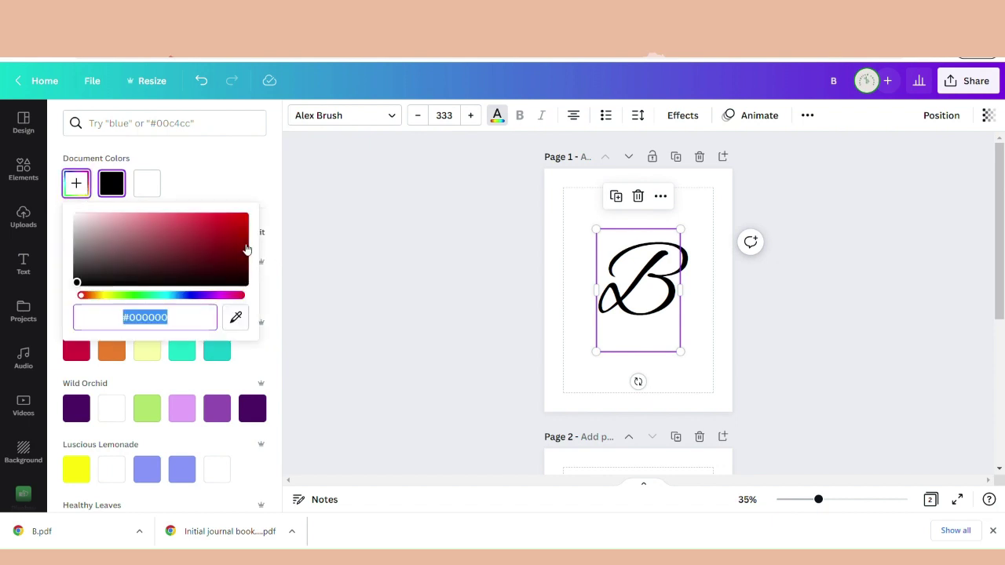
pyautogui.click(243, 245)
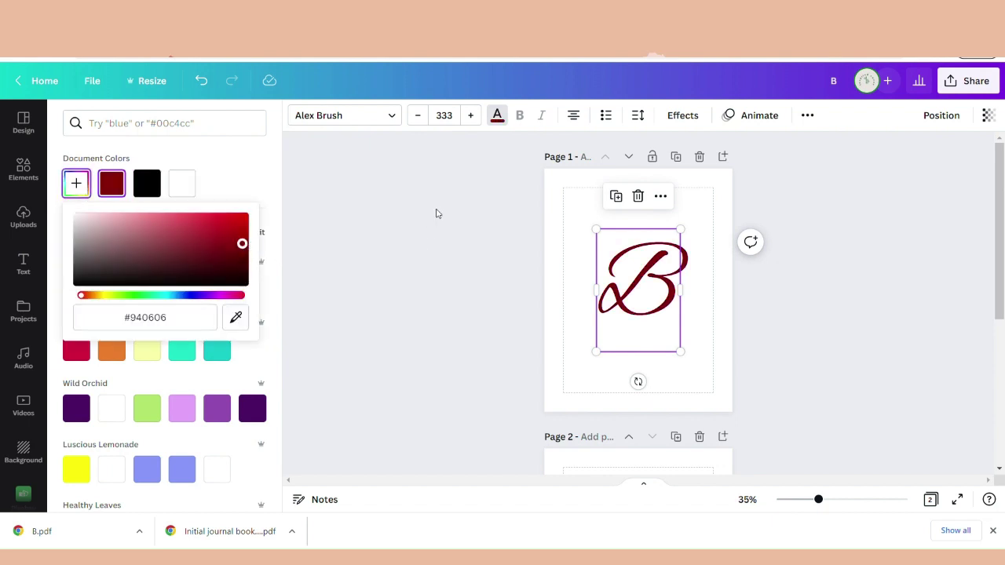
pyautogui.click(429, 240)
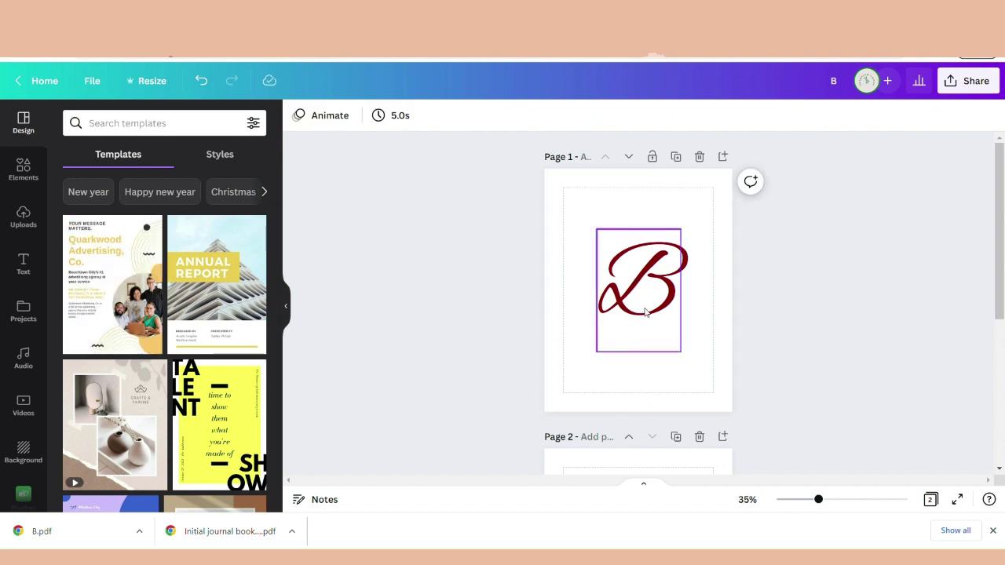
# Fill page 1's background with pink and lighten it to a pale pink with a custom colour
pyautogui.click(580, 203)
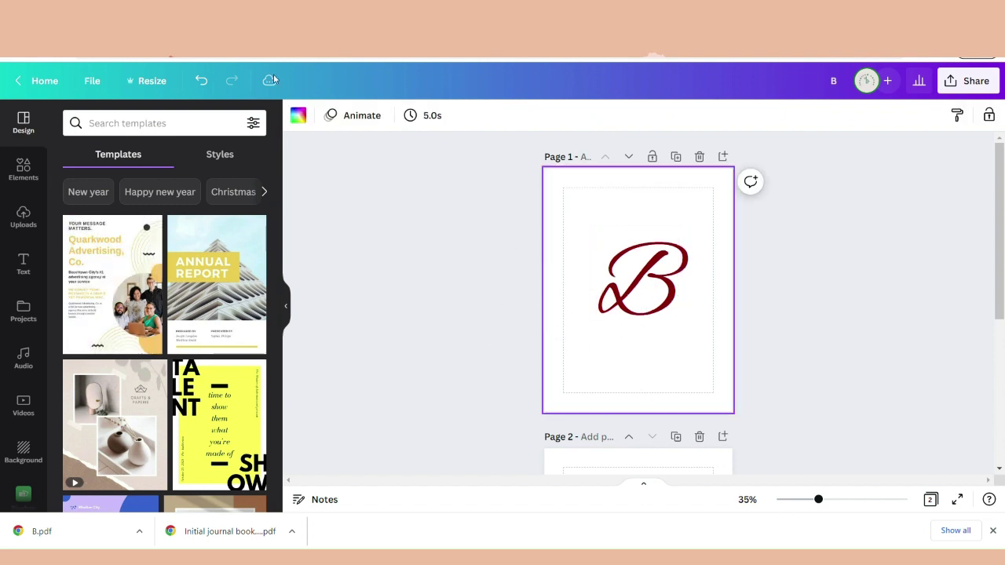
pyautogui.click(299, 120)
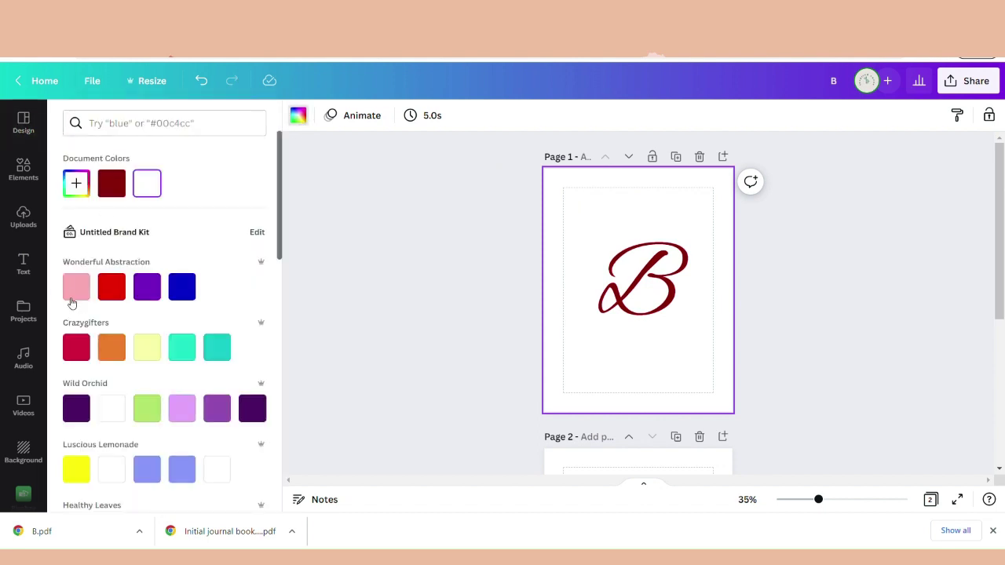
pyautogui.click(76, 288)
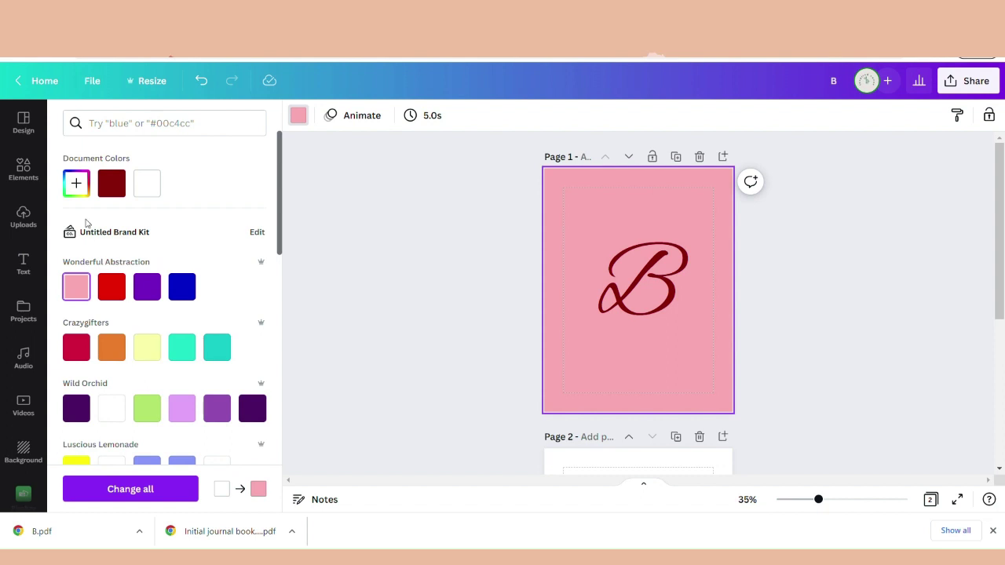
pyautogui.click(77, 184)
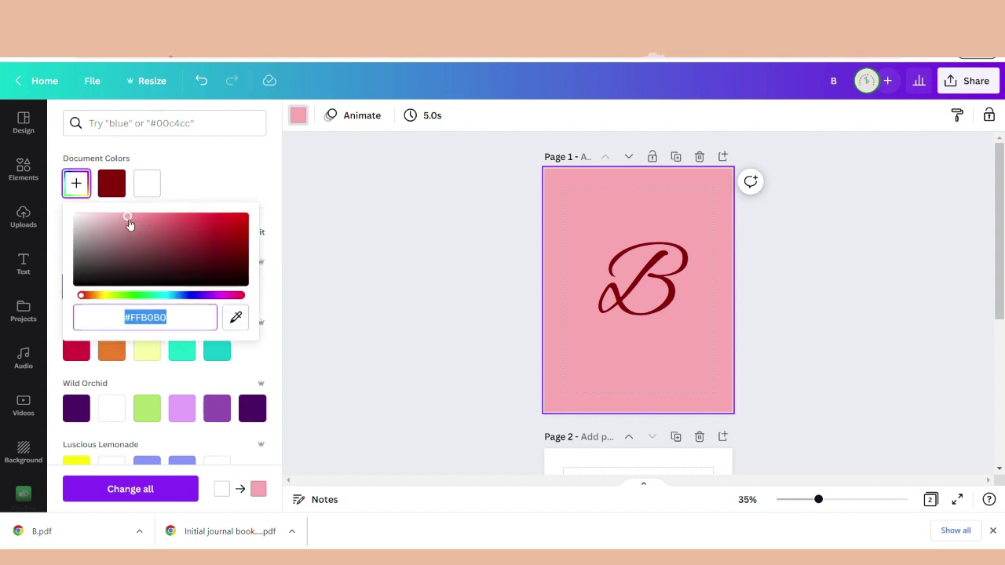
pyautogui.moveTo(131, 219); pyautogui.dragTo(99, 210)
pyautogui.click(404, 240)
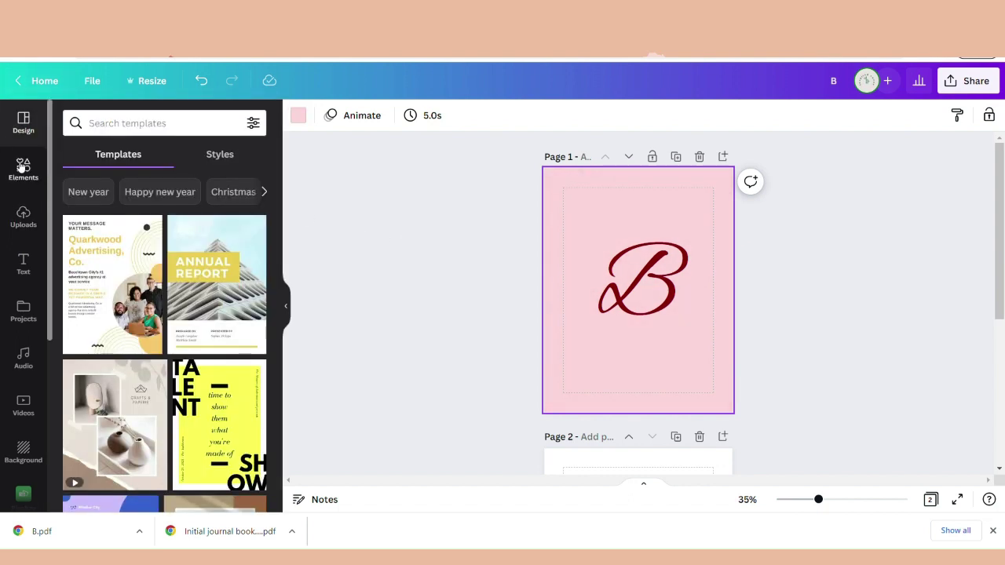
# Search the elements library for "frame" and clear the search
pyautogui.click(28, 172)
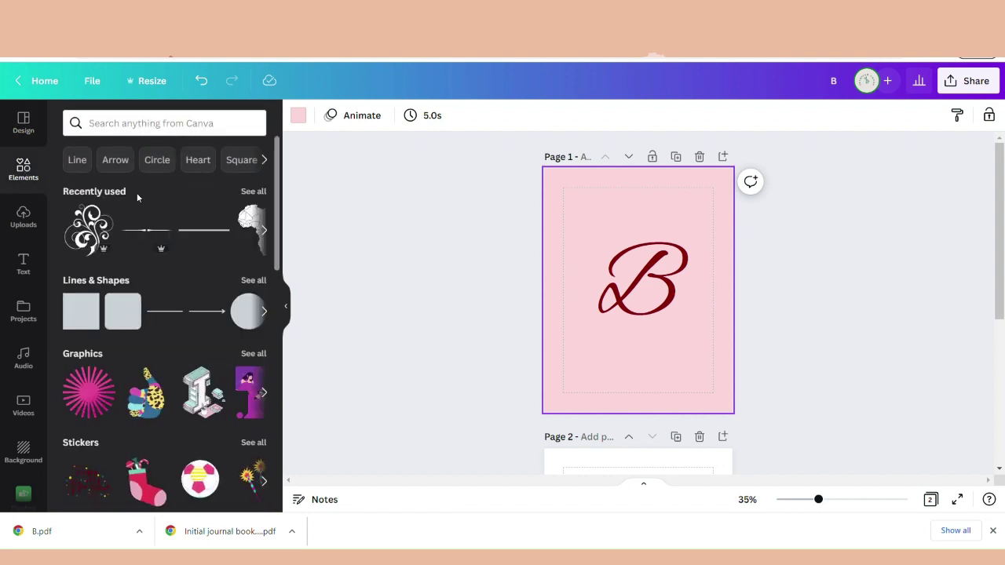
pyautogui.click(139, 125)
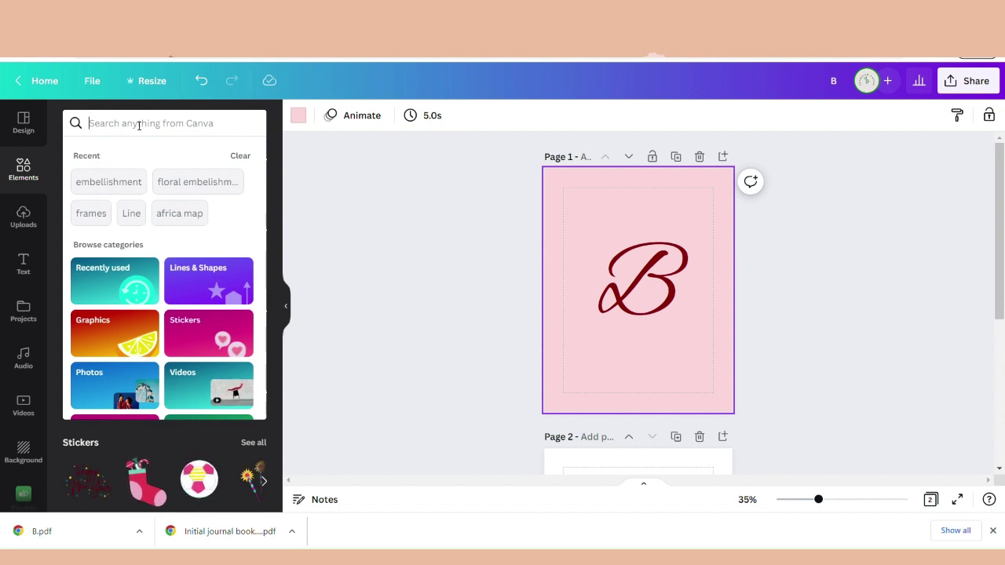
pyautogui.write('fram')
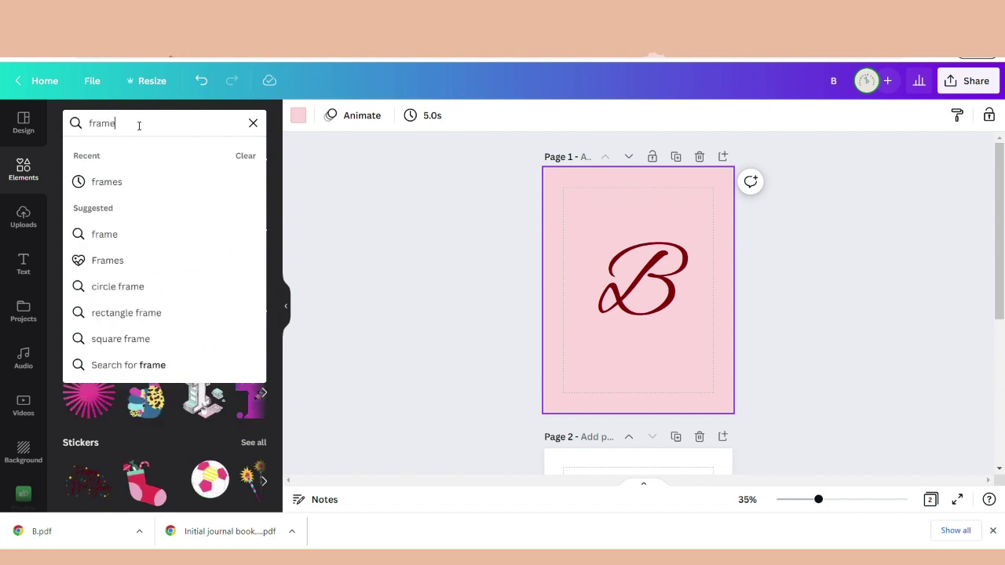
pyautogui.write('e')
pyautogui.press('Return')
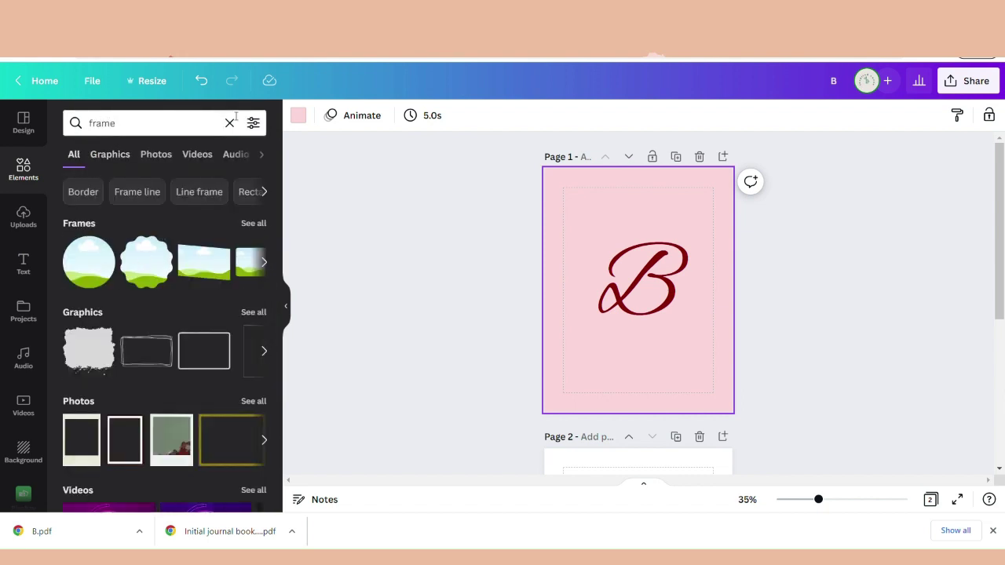
pyautogui.click(230, 124)
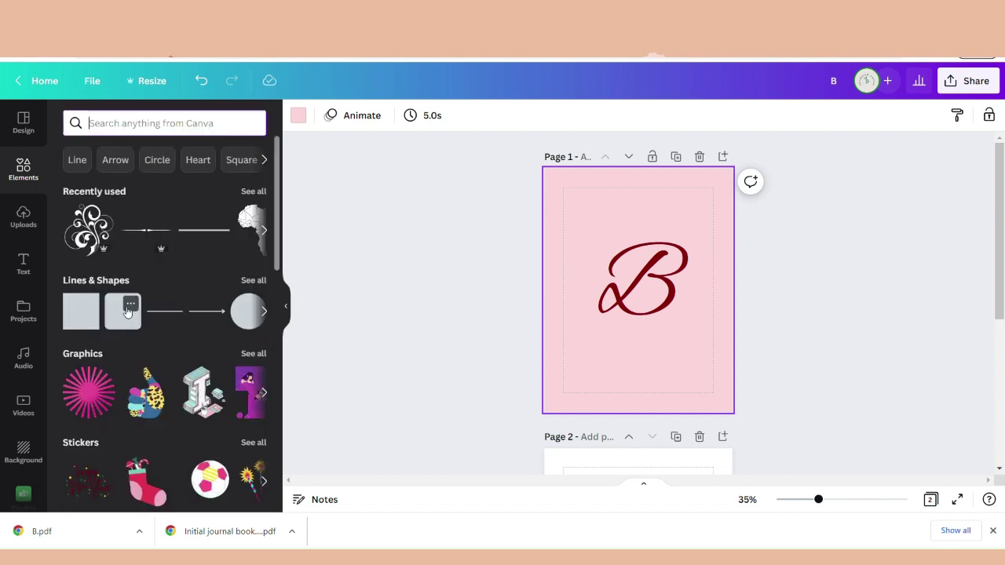
# Add a rounded square shape to page 1 and stretch it to the upper, lower and right margin guides
pyautogui.click(127, 317)
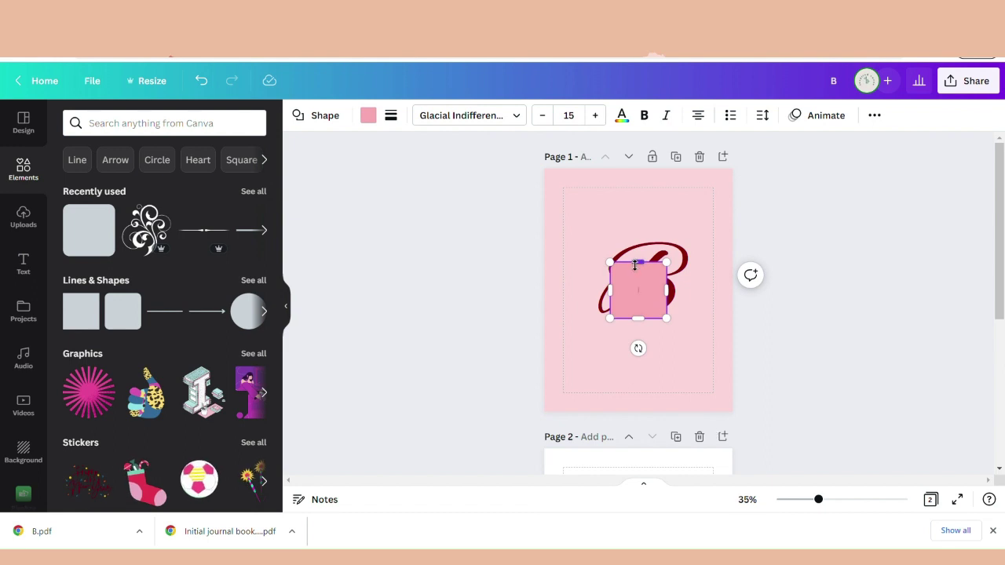
pyautogui.moveTo(644, 268); pyautogui.dragTo(637, 193)
pyautogui.moveTo(638, 319); pyautogui.dragTo(638, 393)
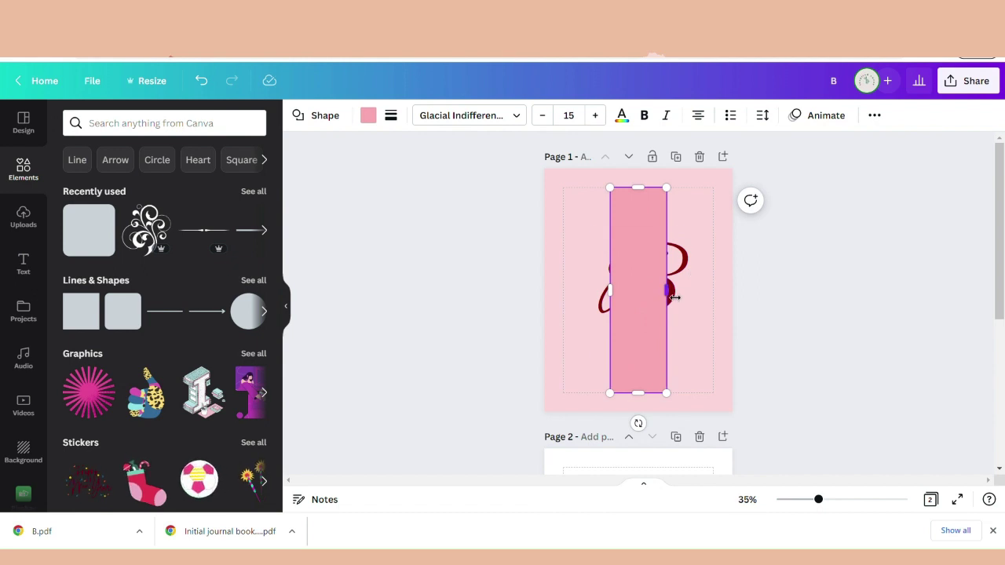
pyautogui.moveTo(674, 297); pyautogui.dragTo(713, 292)
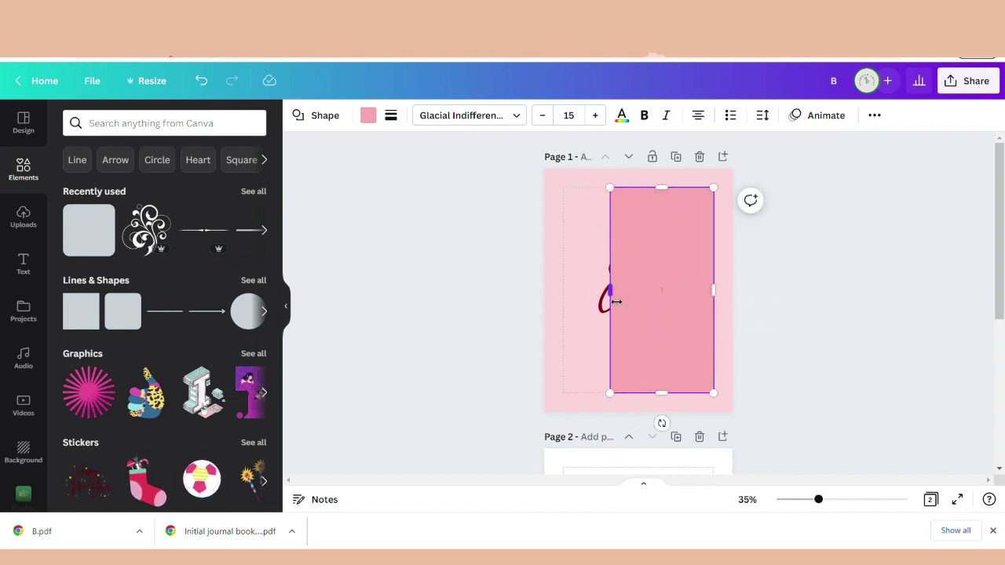
# Stretch the pink rounded rectangle on page 1 to the left margin guide and make its fill transparent
pyautogui.moveTo(616, 302); pyautogui.dragTo(570, 301)
pyautogui.click(860, 317)
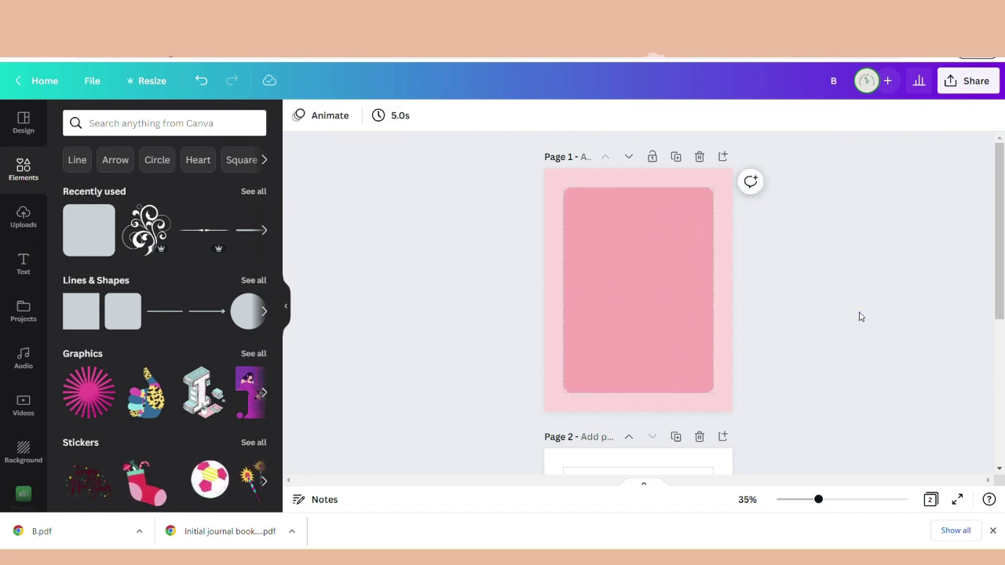
pyautogui.click(590, 220)
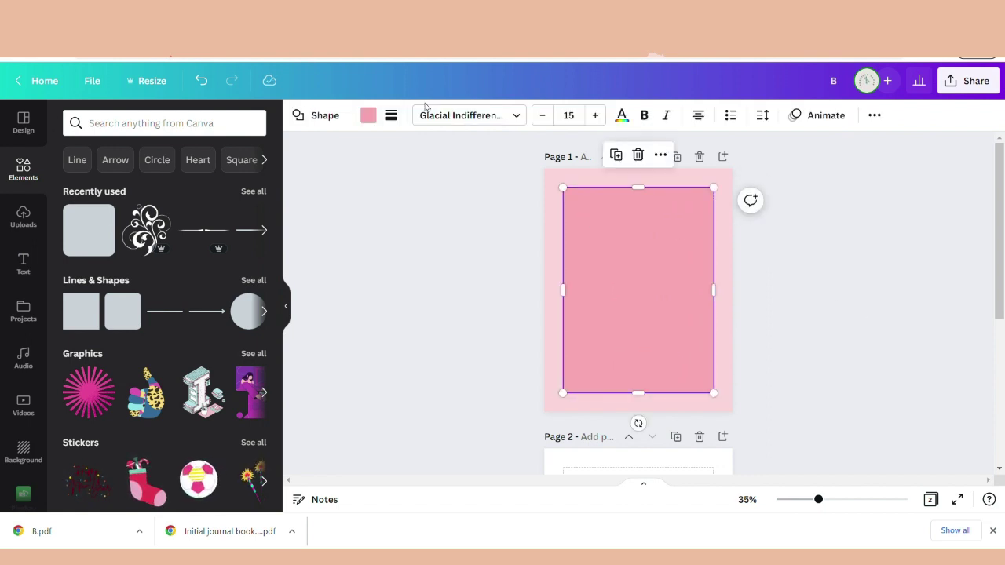
pyautogui.click(367, 118)
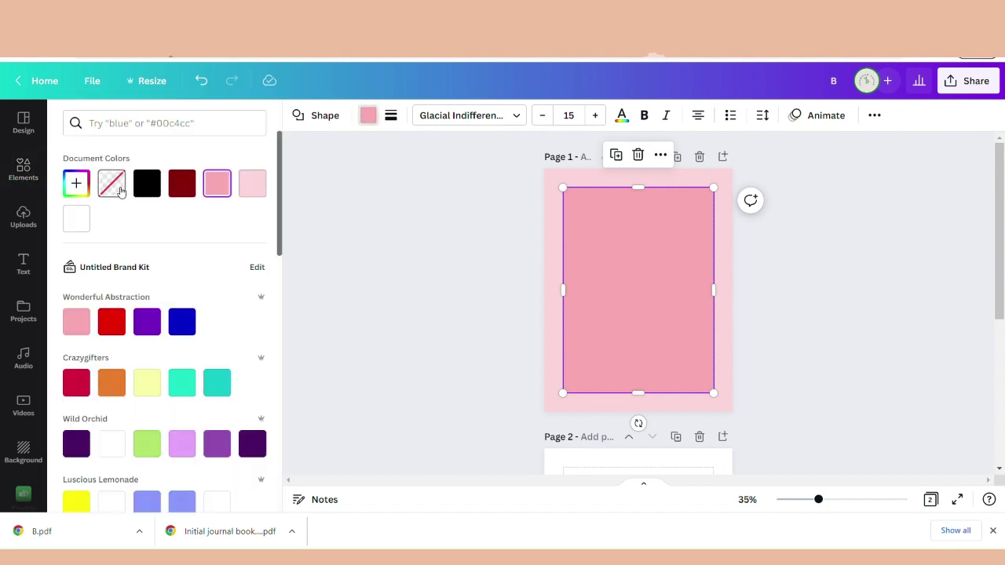
pyautogui.click(112, 184)
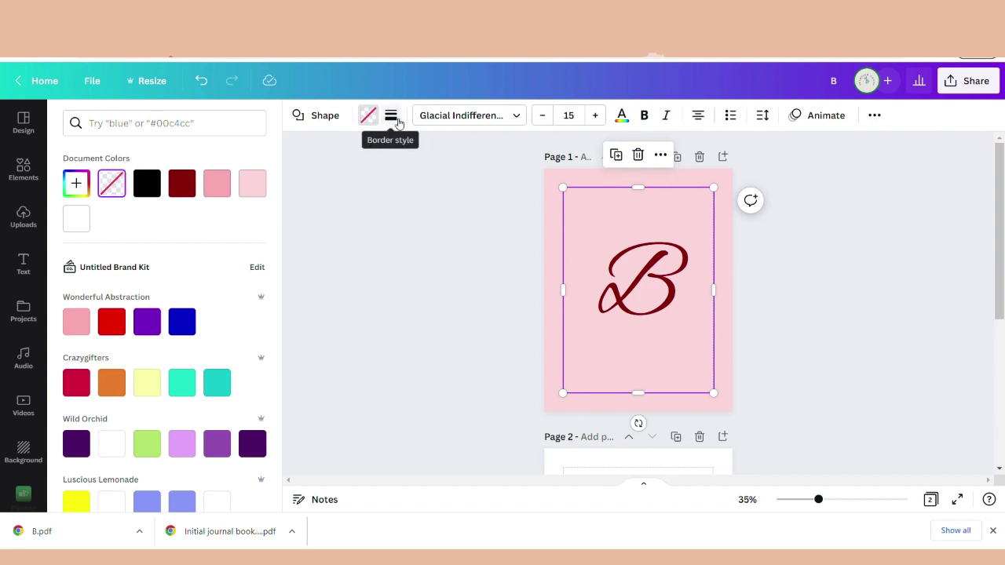
# Give the rectangle a solid border with weight 15 and set its corner rounding to 0
pyautogui.click(398, 124)
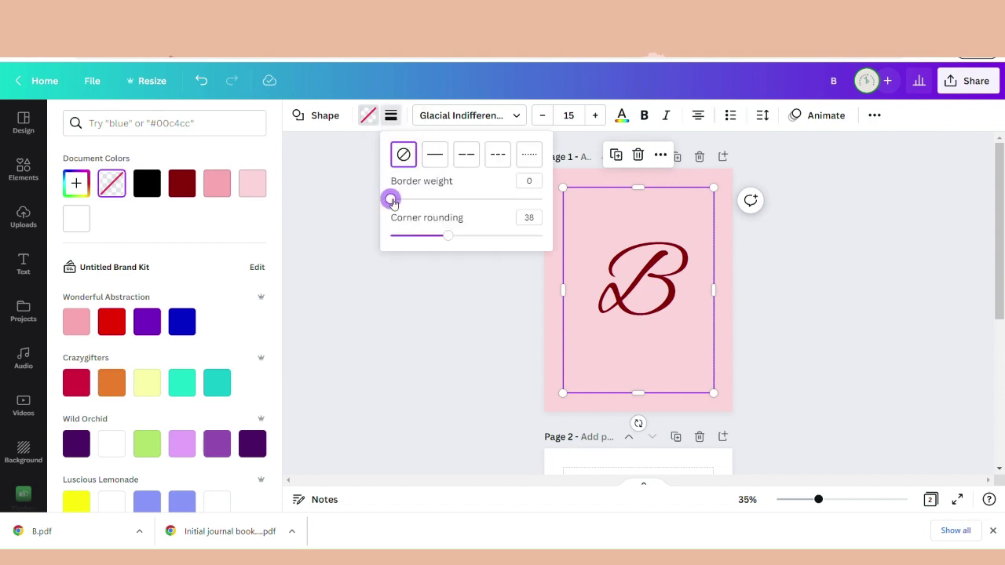
pyautogui.click(342, 203)
pyautogui.click(392, 115)
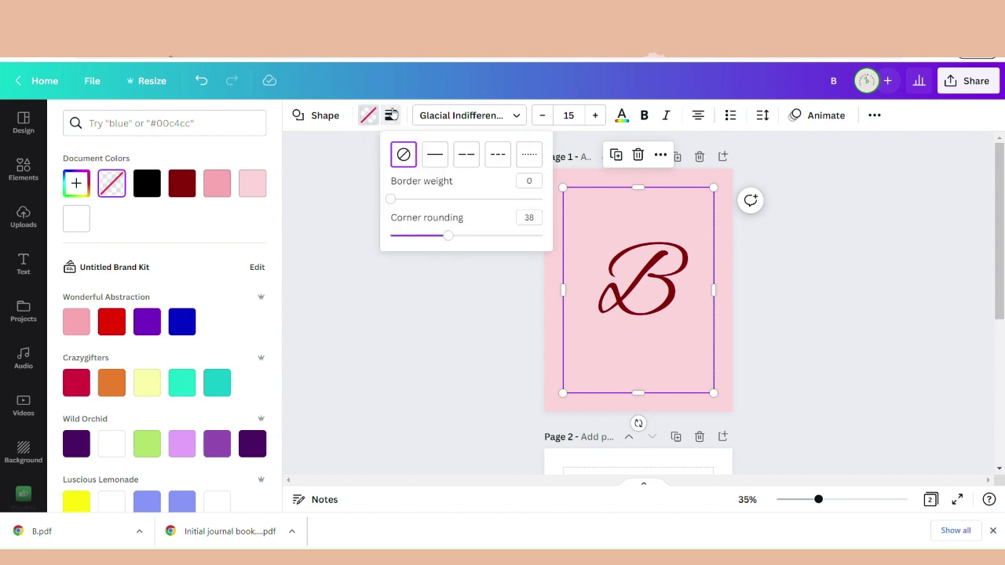
pyautogui.moveTo(395, 202); pyautogui.dragTo(408, 199)
pyautogui.moveTo(452, 236); pyautogui.dragTo(368, 237)
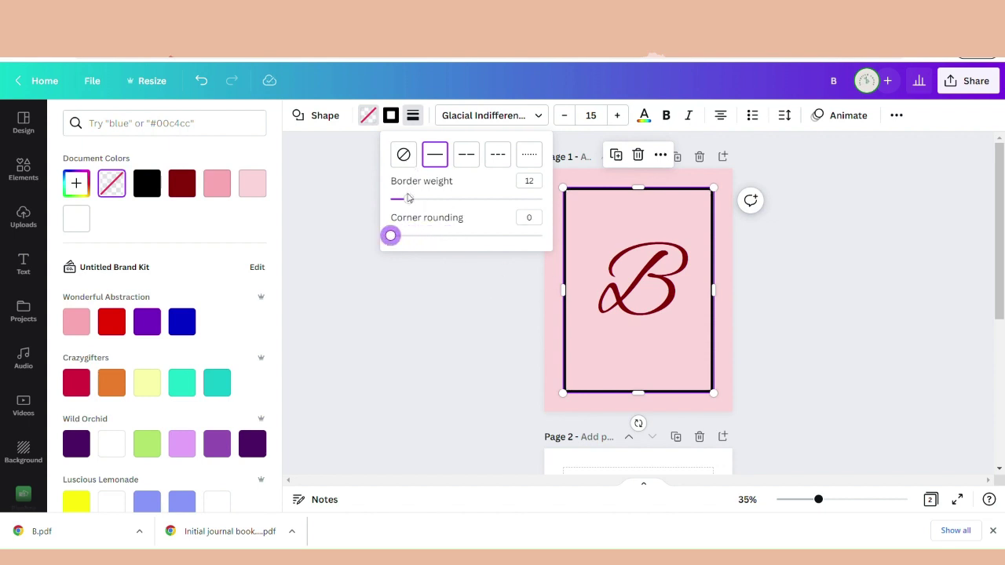
pyautogui.moveTo(411, 202); pyautogui.dragTo(414, 202)
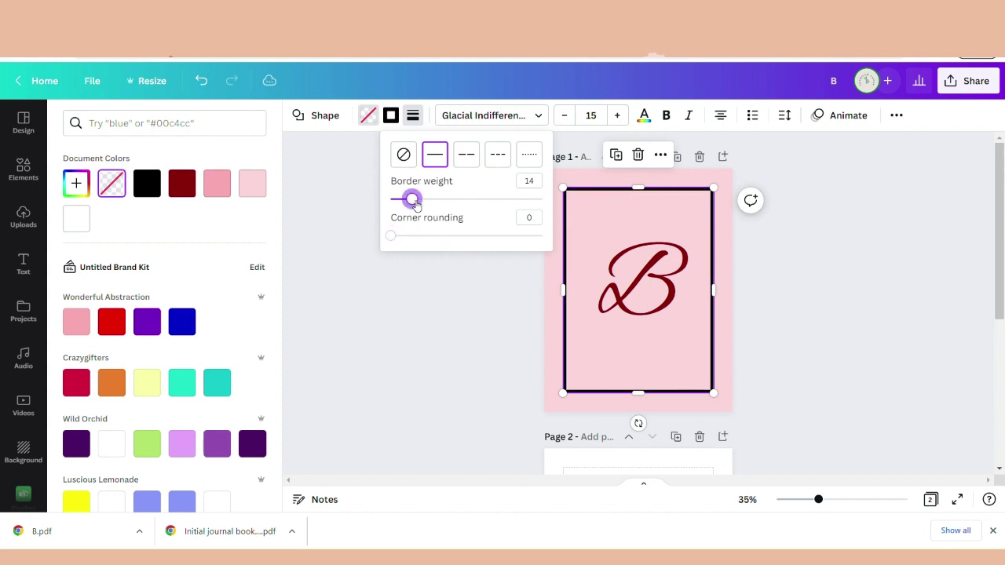
pyautogui.moveTo(420, 204); pyautogui.dragTo(416, 204)
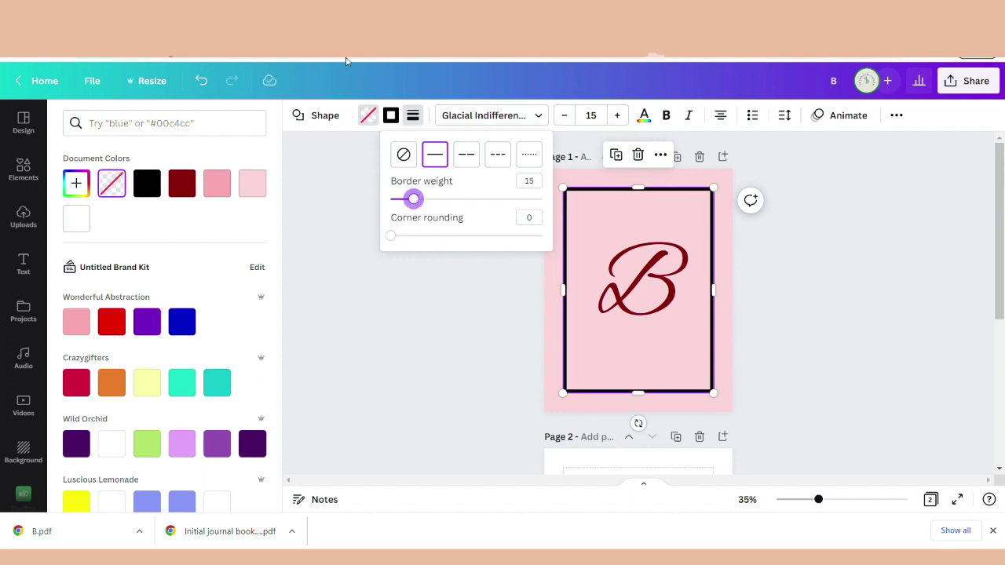
pyautogui.click(410, 340)
pyautogui.click(410, 340)
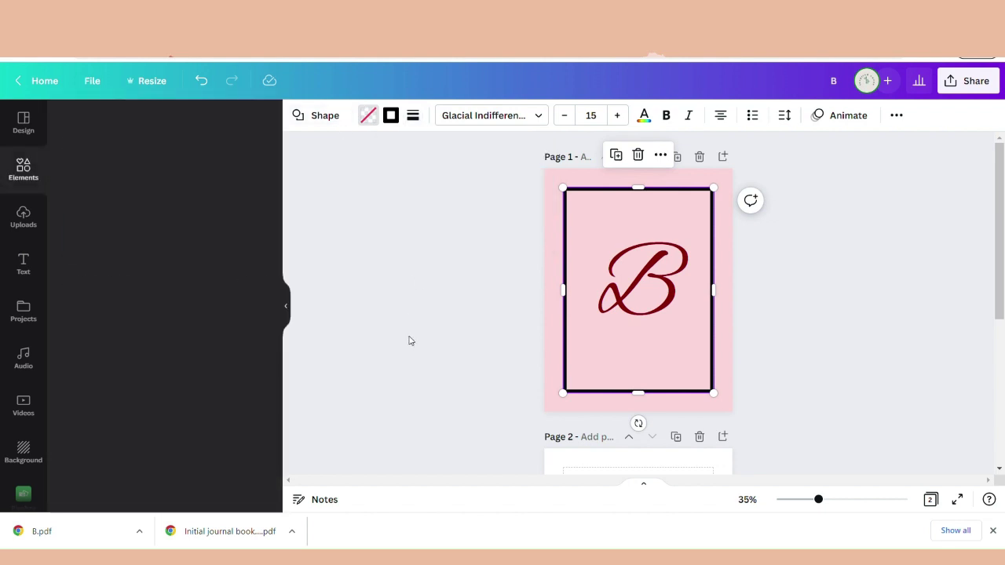
# Send the bordered rectangle backward so it sits behind the letter B
pyautogui.click(645, 288)
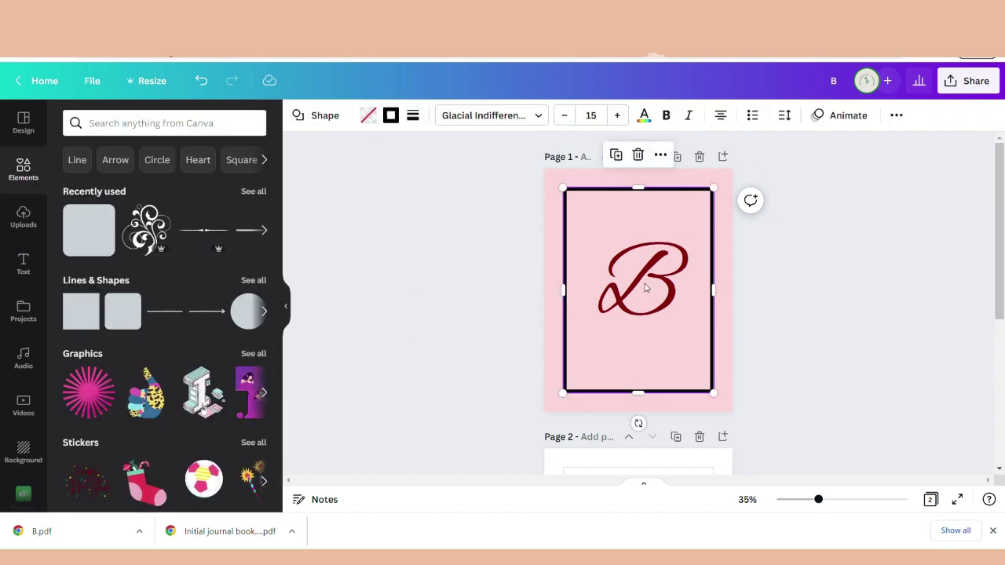
pyautogui.click(896, 115)
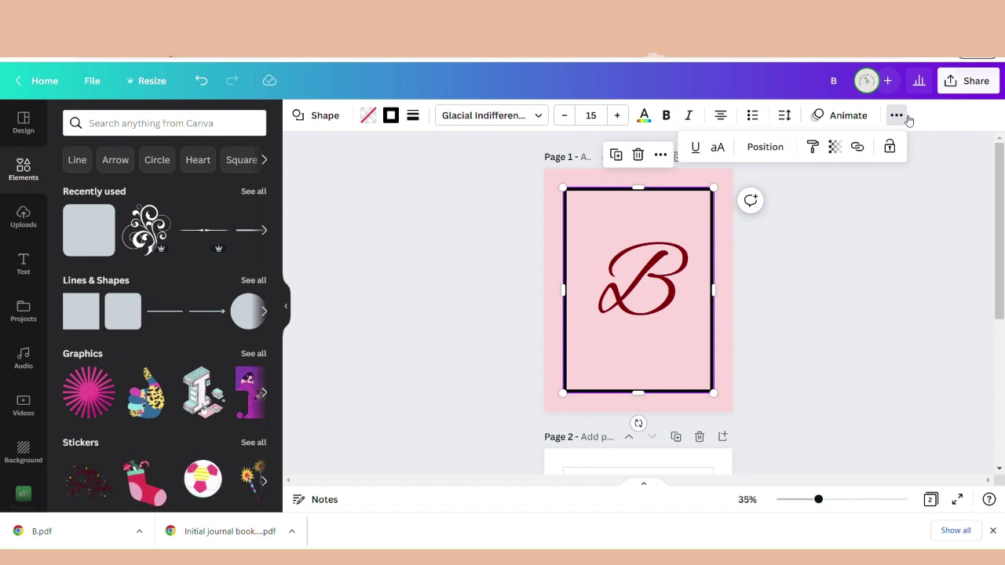
pyautogui.click(765, 147)
pyautogui.click(719, 186)
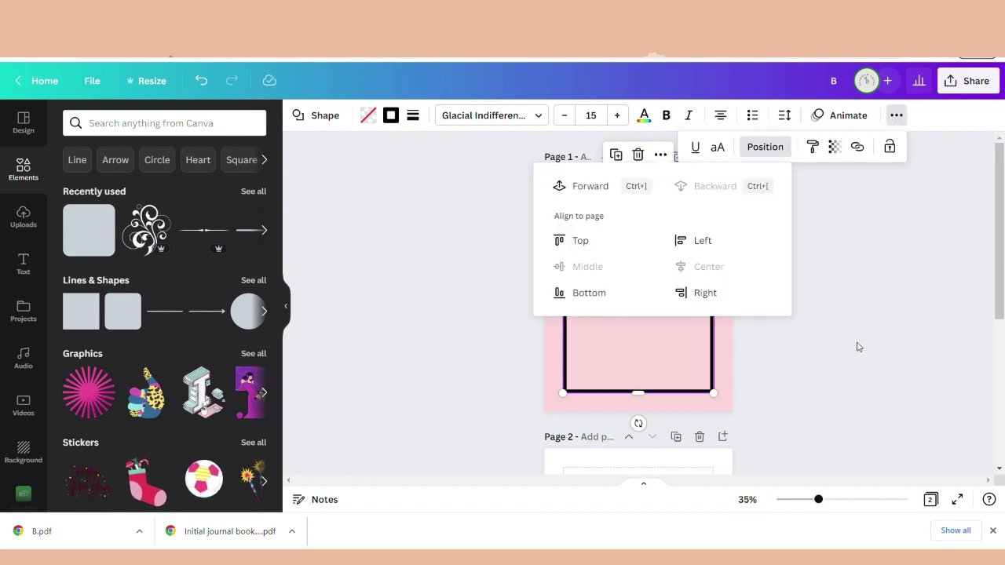
pyautogui.click(821, 355)
pyautogui.click(844, 353)
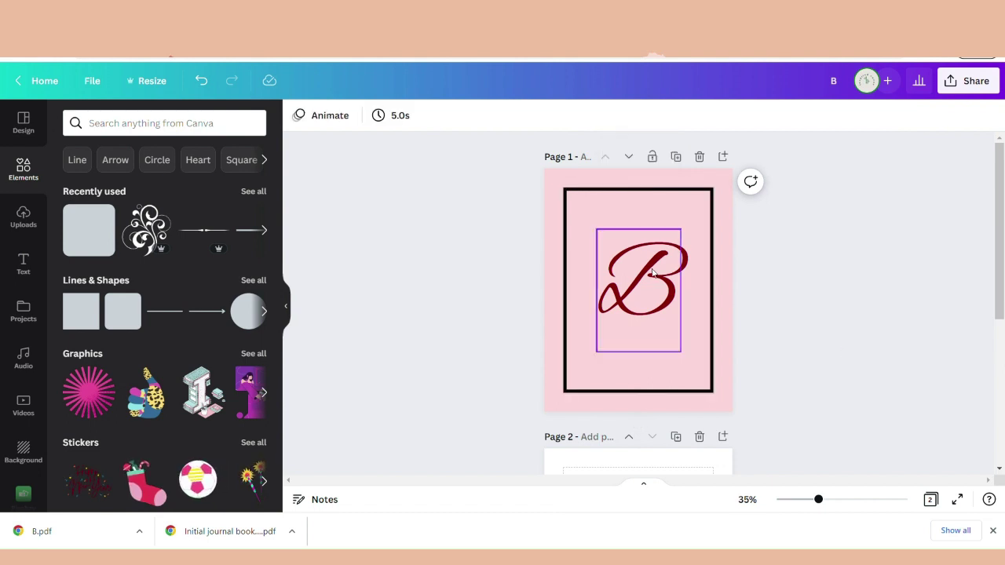
# Change the letter B's text color to black from the document colors
pyautogui.click(638, 280)
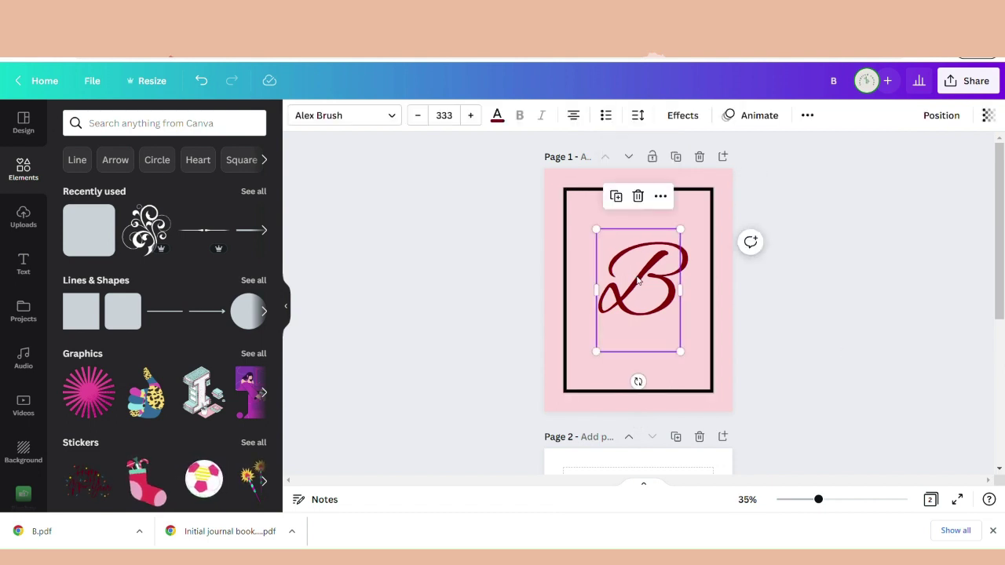
pyautogui.click(497, 116)
pyautogui.click(111, 184)
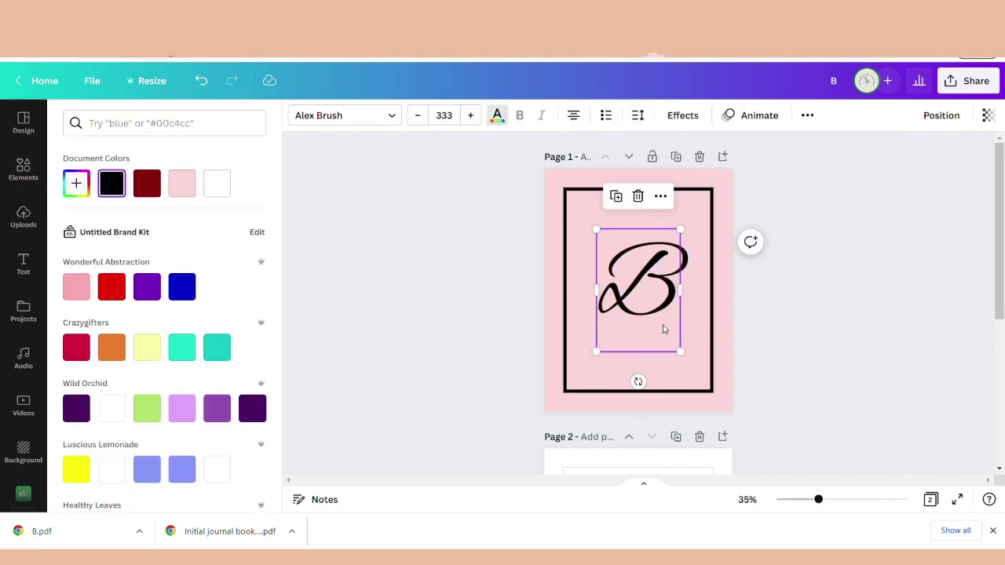
pyautogui.click(856, 322)
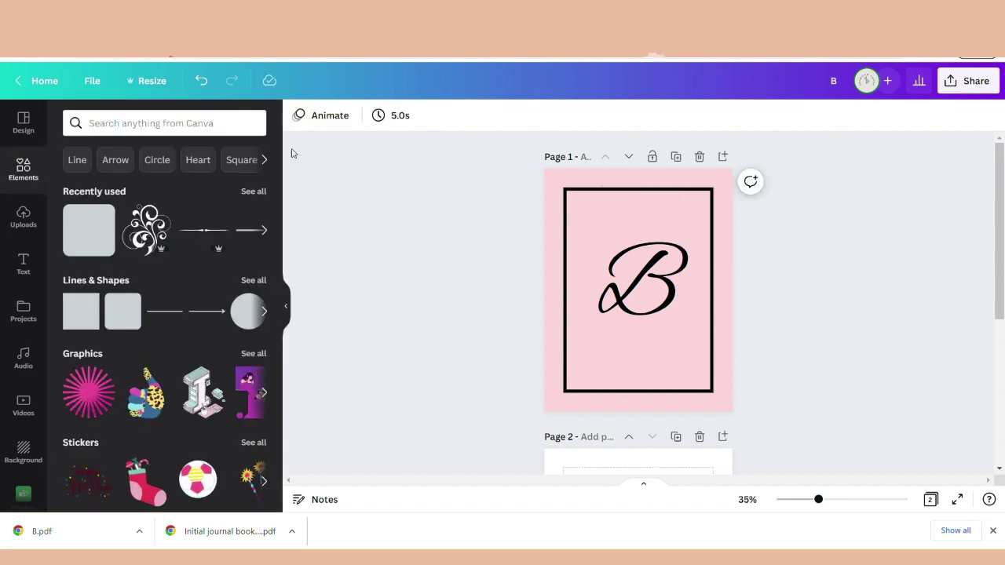
# Add the slender leafy swirl from the recently used elements and place it over the border's lower-left corner
pyautogui.click(256, 192)
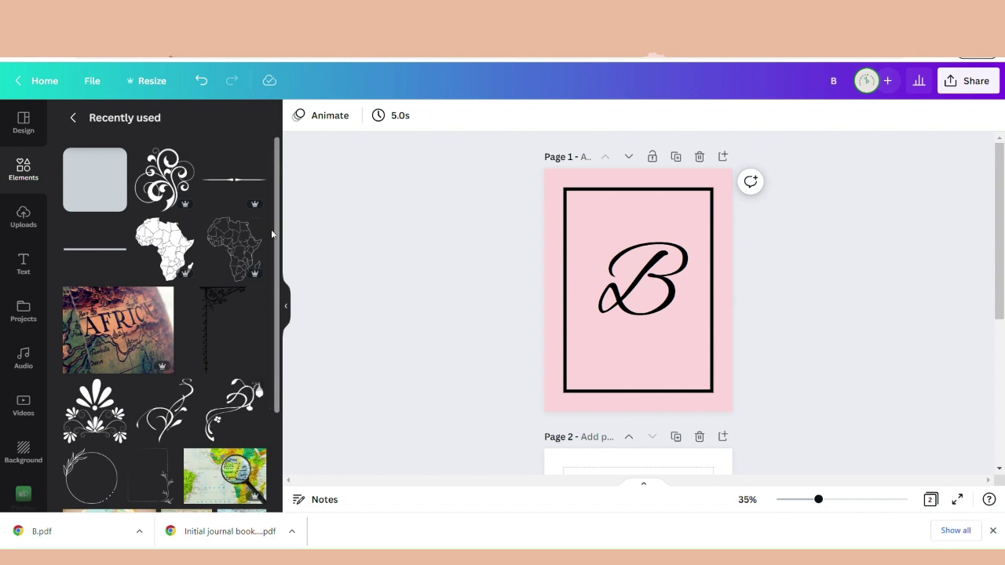
pyautogui.moveTo(276, 198); pyautogui.dragTo(269, 323)
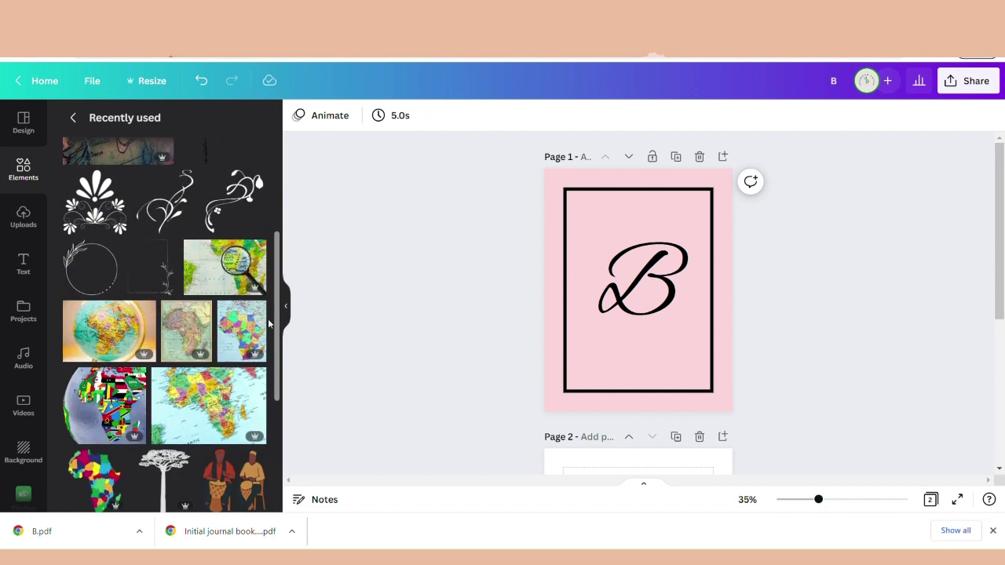
pyautogui.click(167, 208)
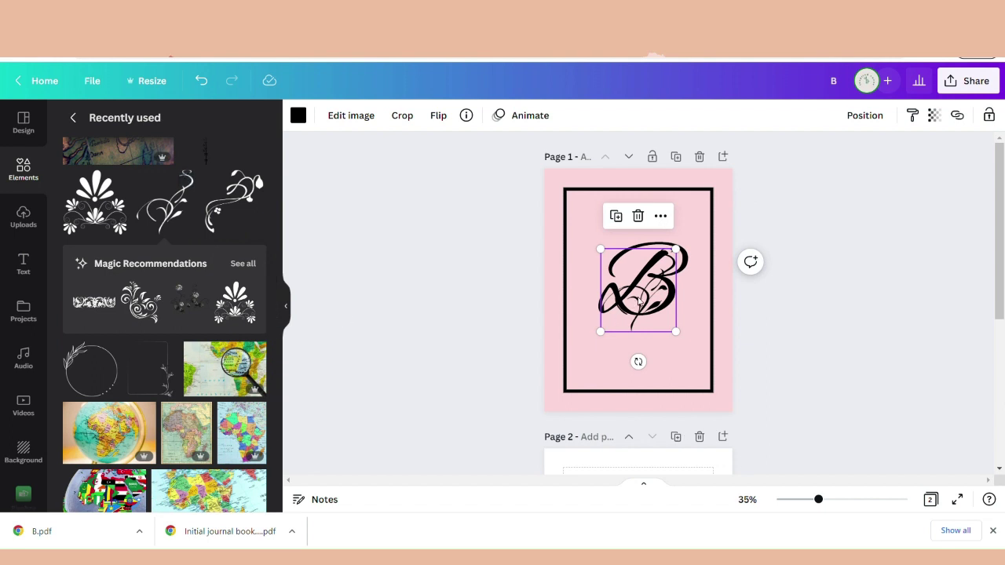
pyautogui.moveTo(639, 300); pyautogui.dragTo(575, 361)
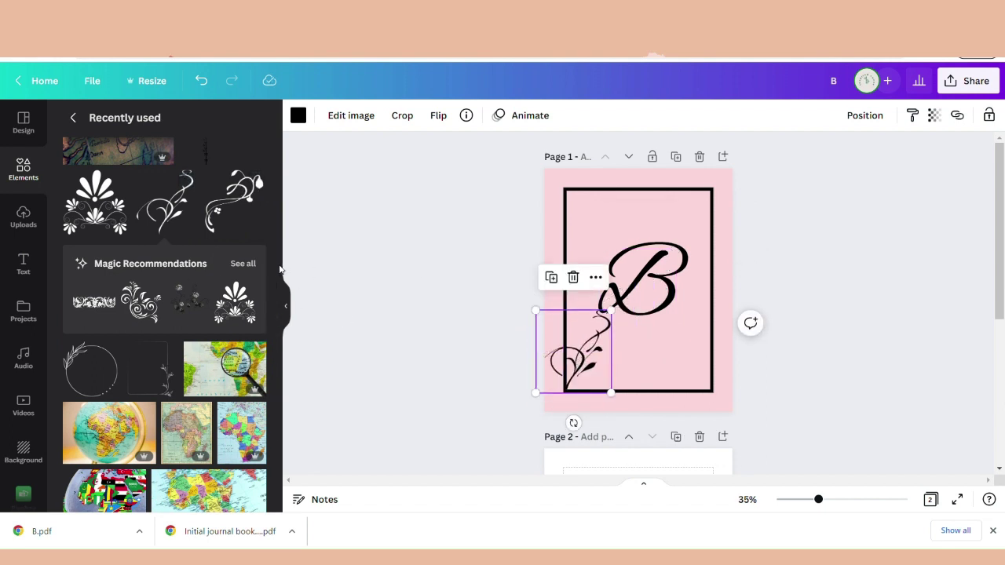
# Add the rectangular leaf-branch frame from the recently used elements, enlarge it and align its branch with the border's right side
pyautogui.click(166, 378)
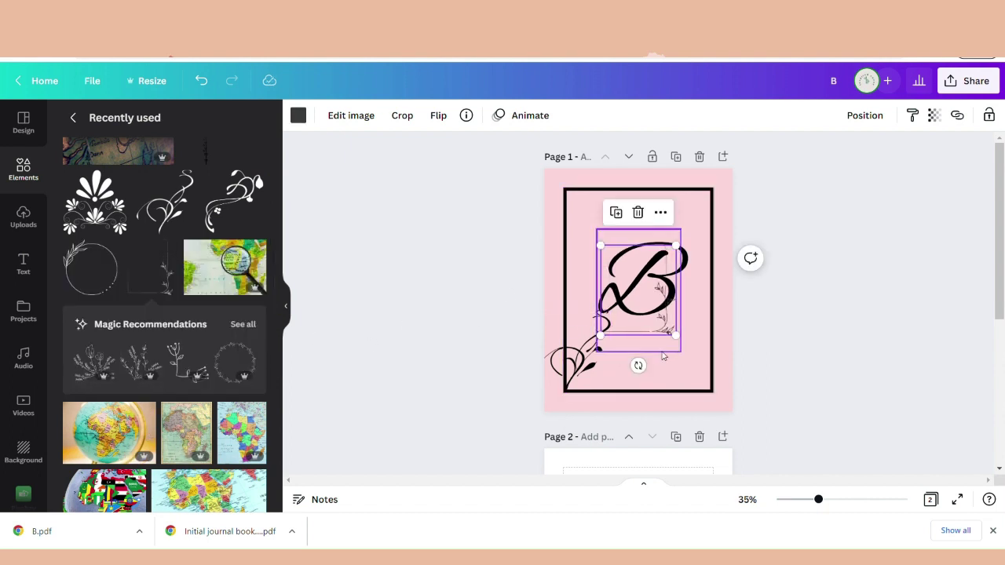
pyautogui.moveTo(676, 245); pyautogui.dragTo(719, 193)
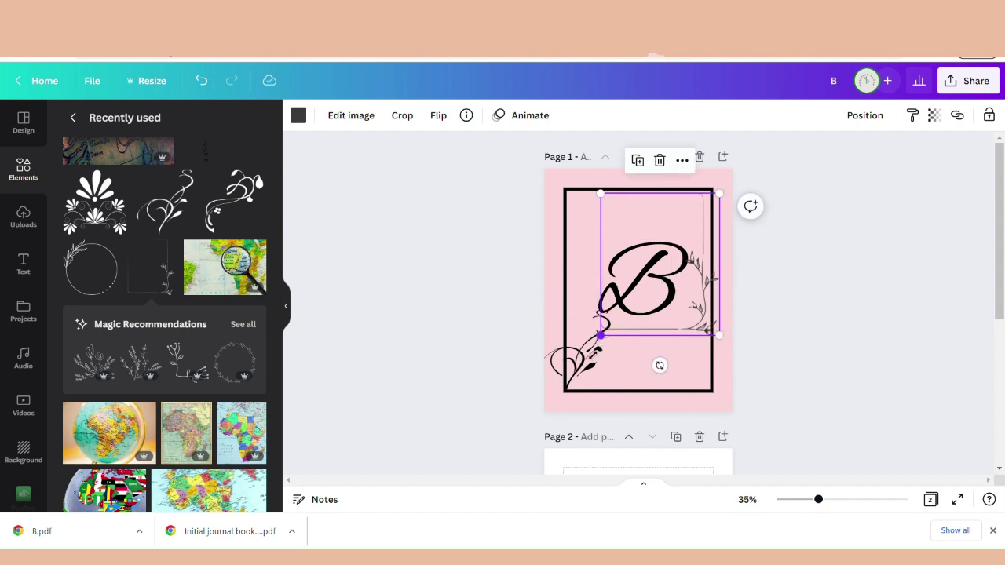
pyautogui.moveTo(600, 335); pyautogui.dragTo(549, 397)
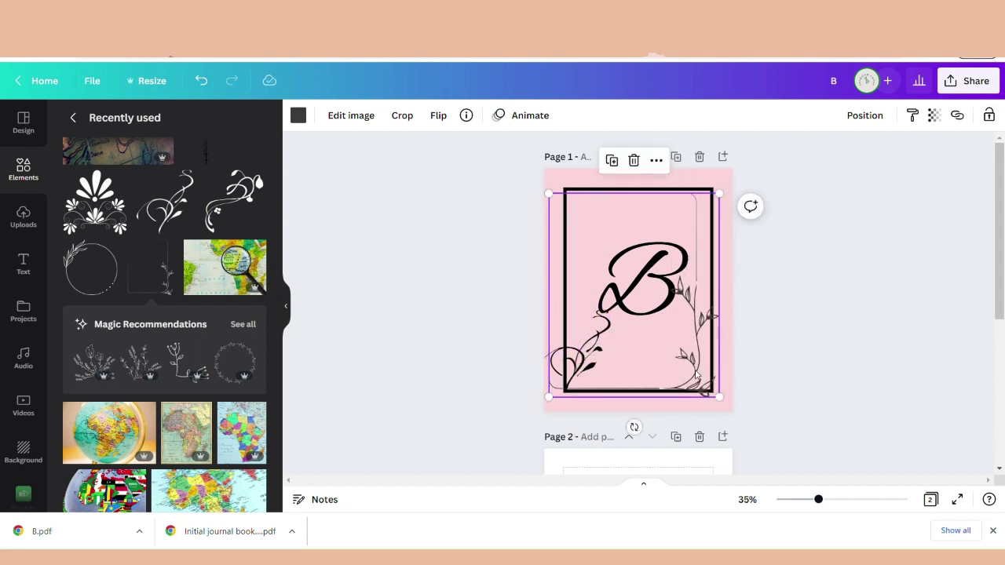
pyautogui.moveTo(692, 367); pyautogui.dragTo(719, 373)
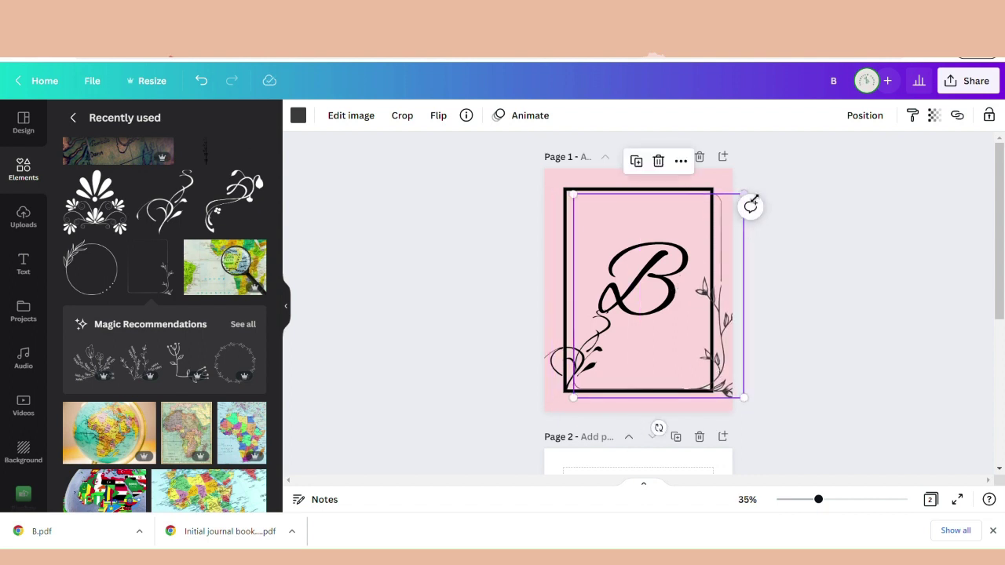
pyautogui.moveTo(745, 194); pyautogui.dragTo(732, 208)
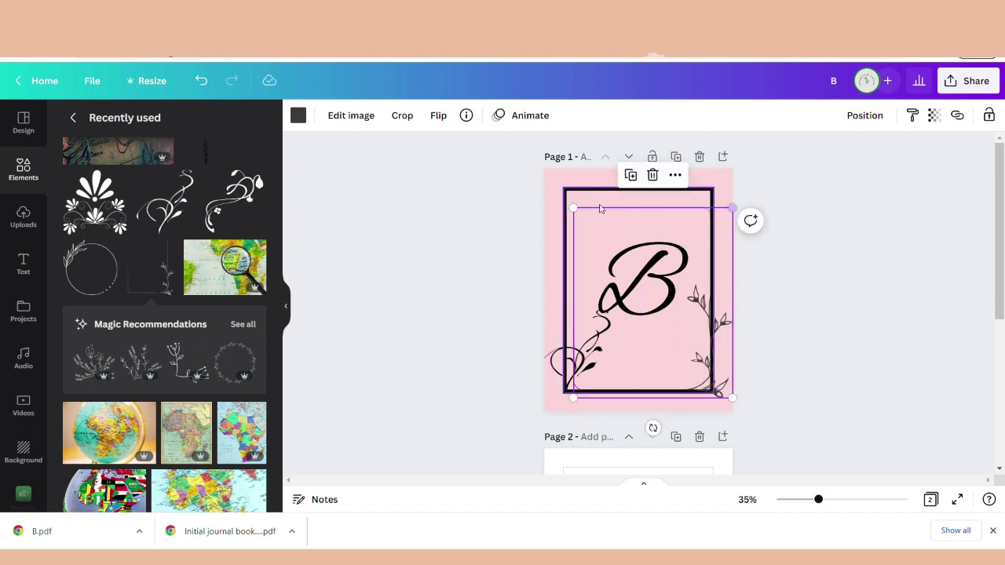
pyautogui.moveTo(574, 398); pyautogui.dragTo(583, 386)
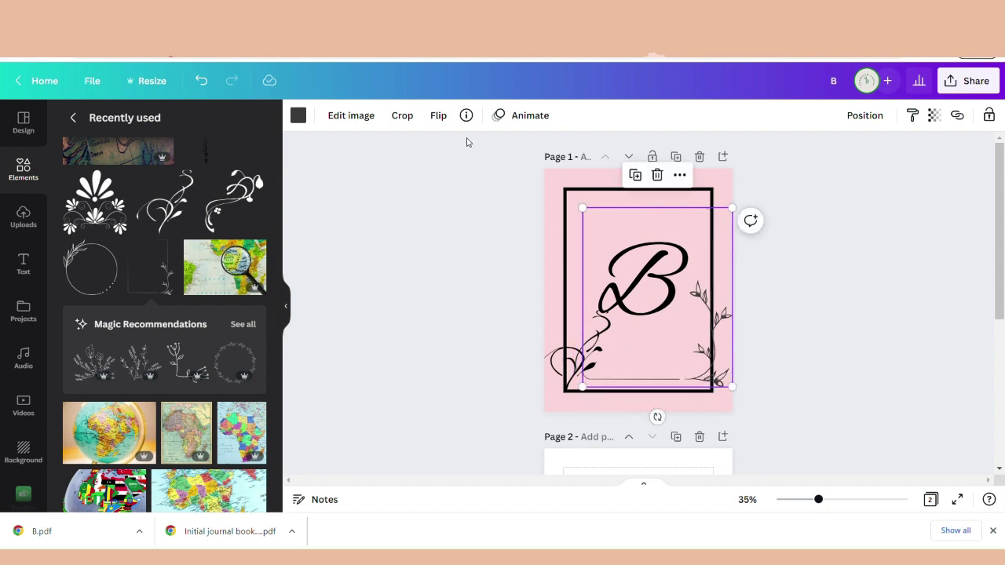
# Crop the leaf-branch frame down to its branch and move it down onto the border's lower-right corner
pyautogui.click(402, 115)
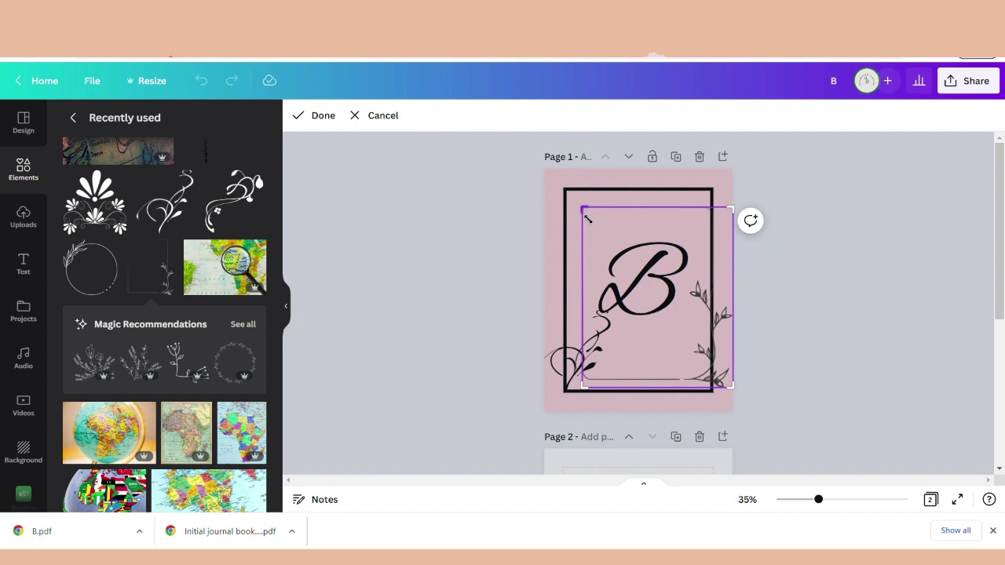
pyautogui.moveTo(587, 219); pyautogui.dragTo(694, 284)
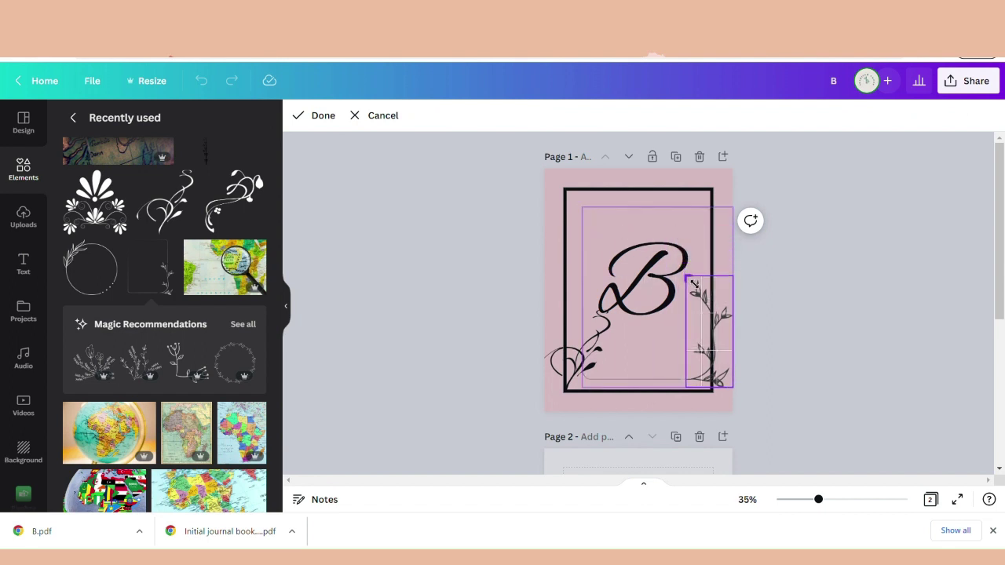
pyautogui.click(826, 329)
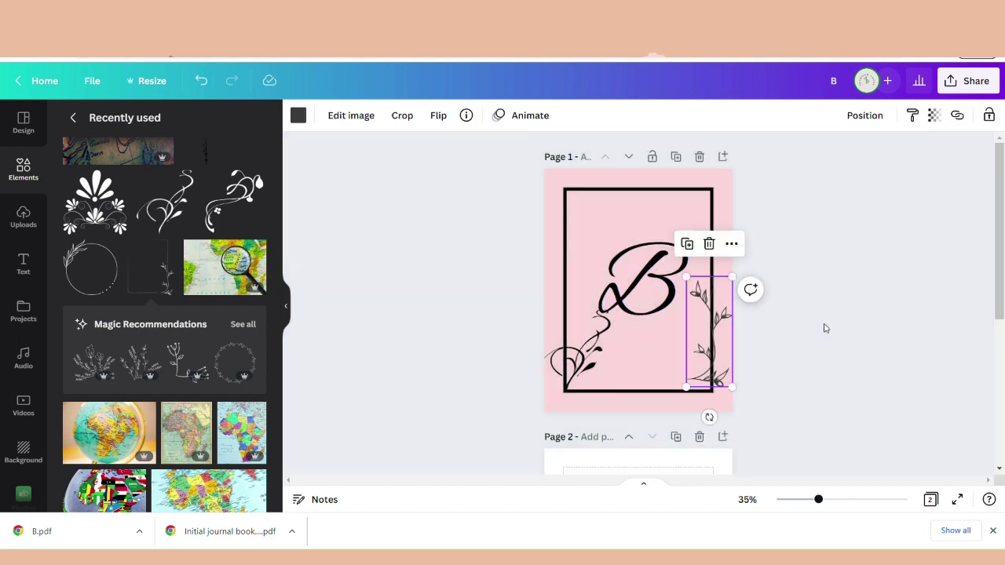
pyautogui.click(799, 340)
pyautogui.moveTo(711, 372); pyautogui.dragTo(710, 385)
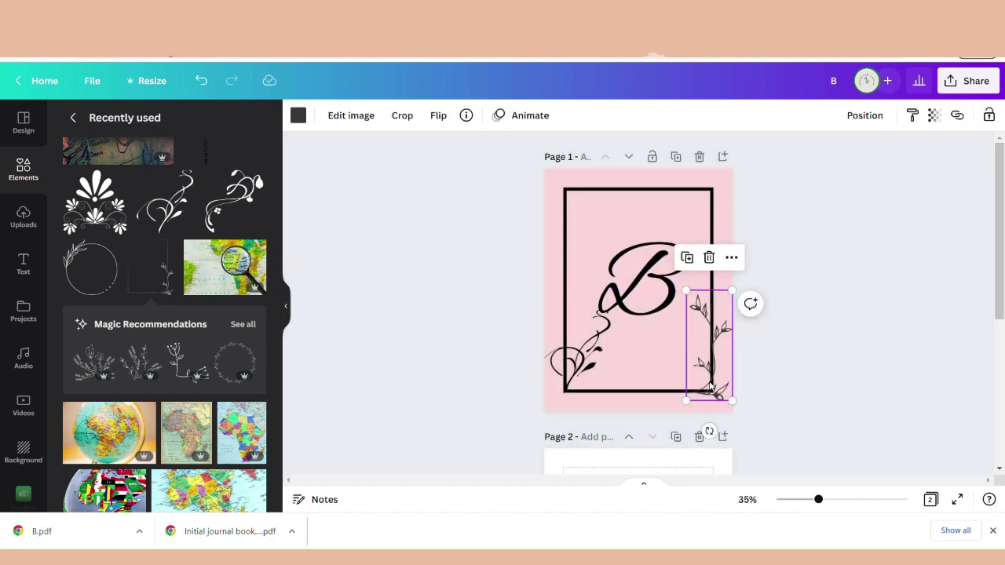
pyautogui.click(800, 375)
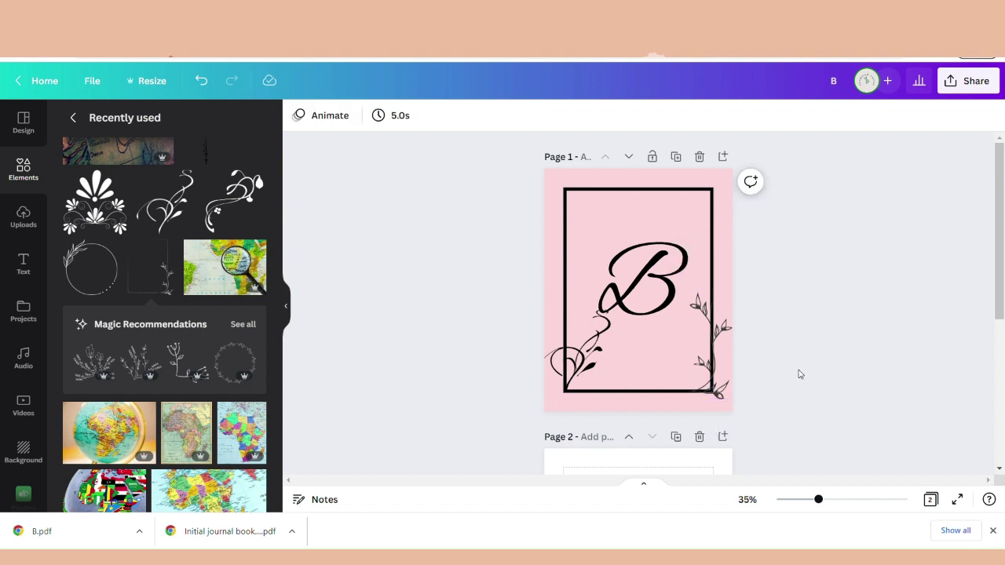
# Shrink the leafy swirl at the border's lower-left corner, rotate it counterclockwise and place it across the border's left side
pyautogui.click(574, 379)
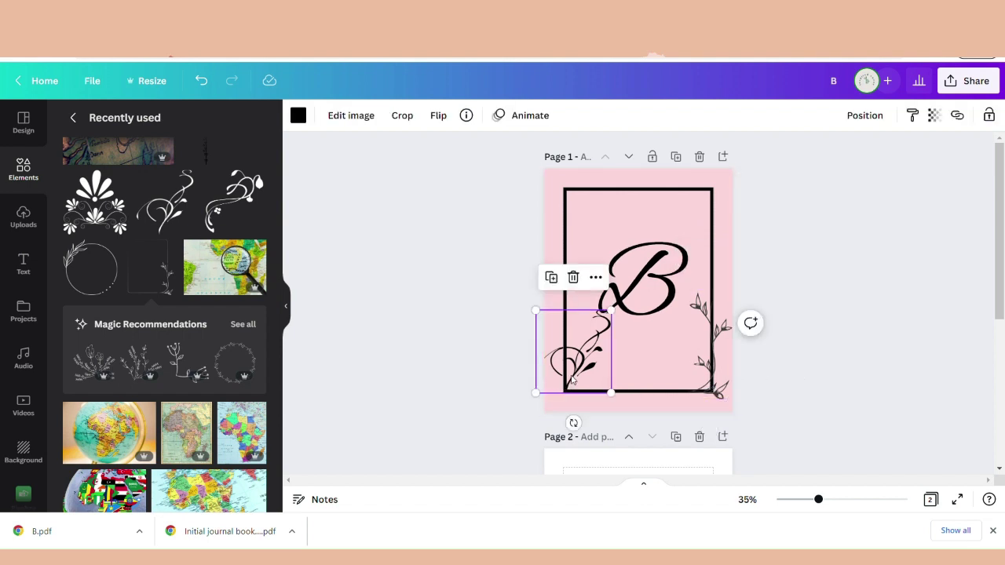
pyautogui.moveTo(541, 316); pyautogui.dragTo(561, 341)
pyautogui.moveTo(583, 422); pyautogui.dragTo(628, 404)
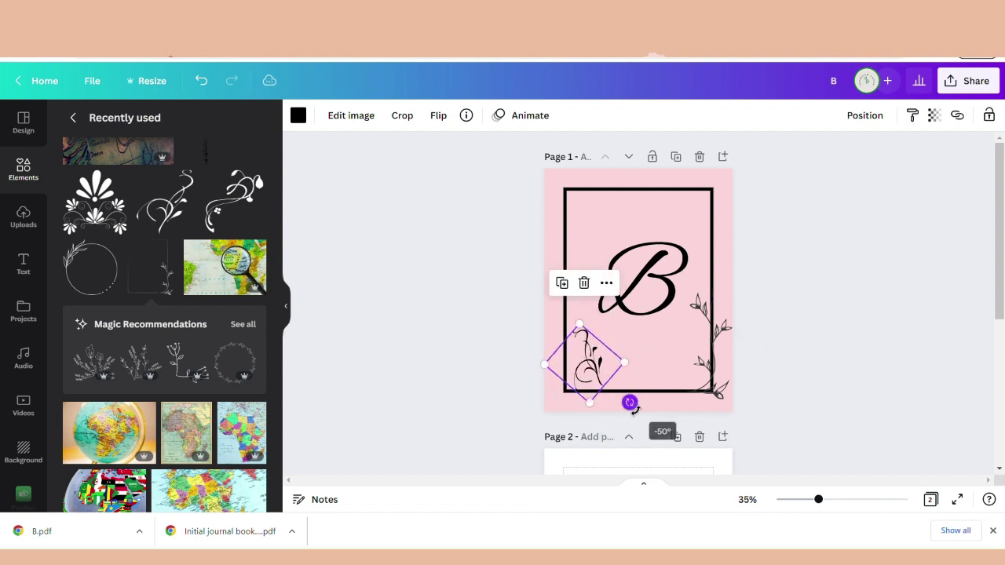
pyautogui.moveTo(590, 363); pyautogui.dragTo(538, 378)
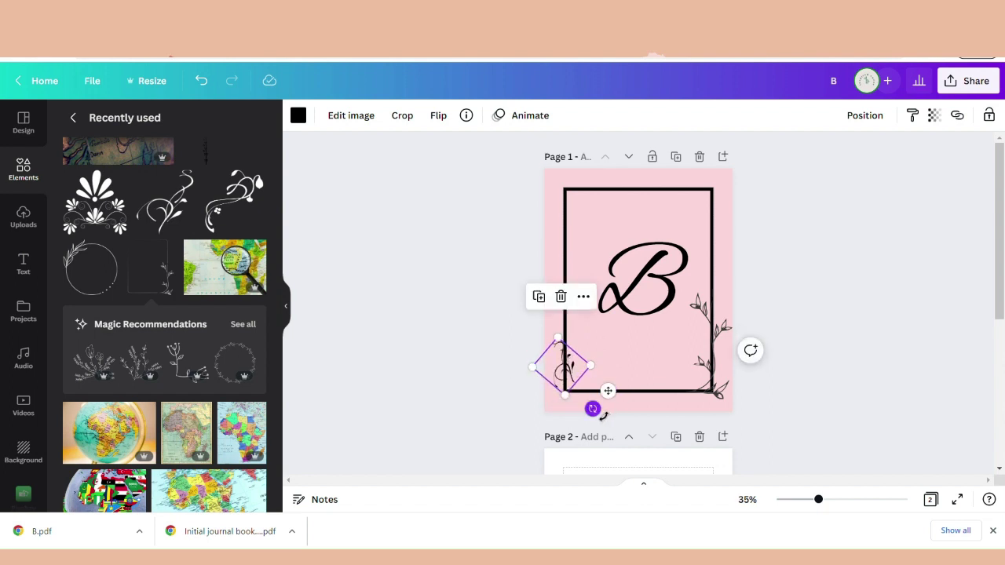
pyautogui.moveTo(592, 408); pyautogui.dragTo(577, 418)
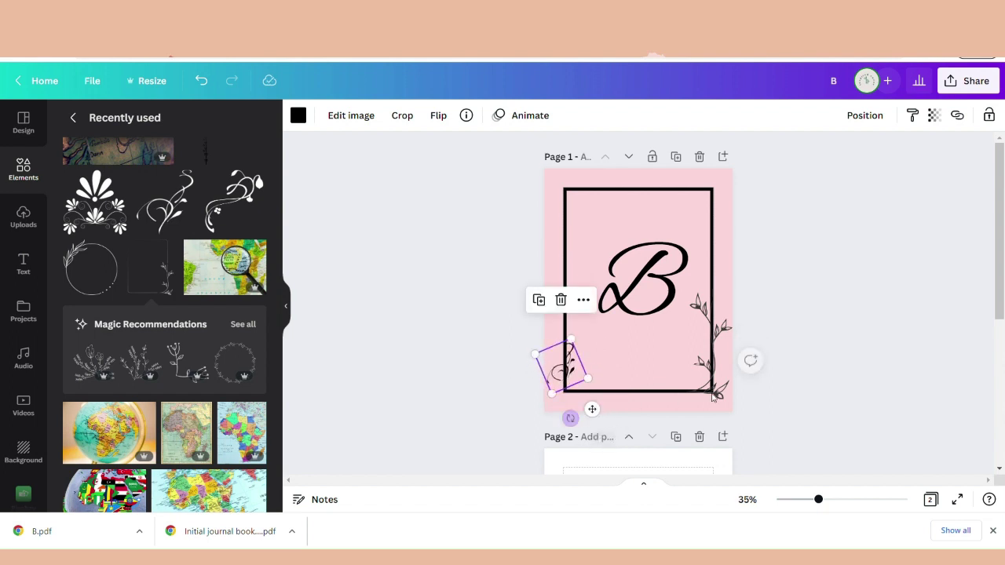
pyautogui.click(802, 375)
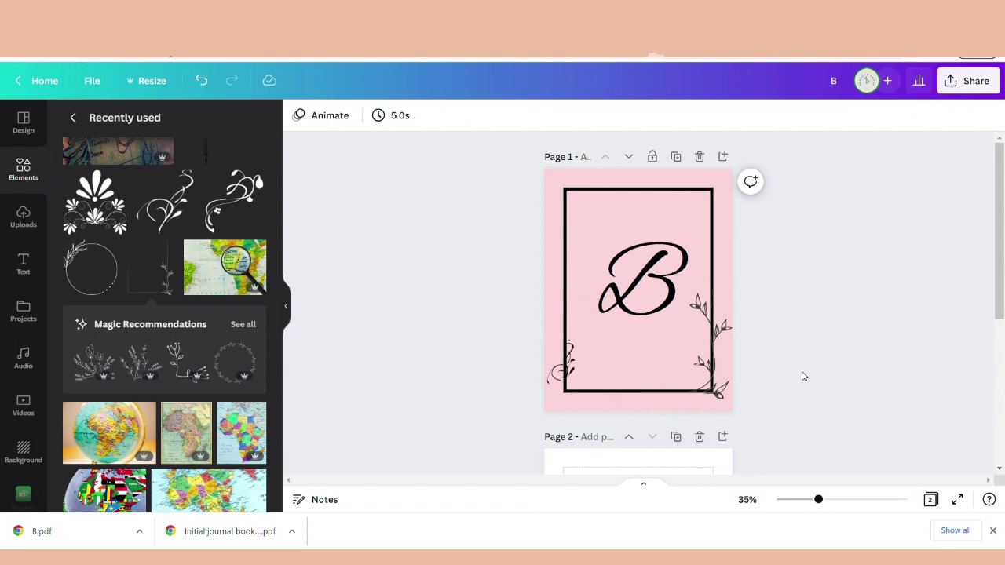
pyautogui.click(575, 375)
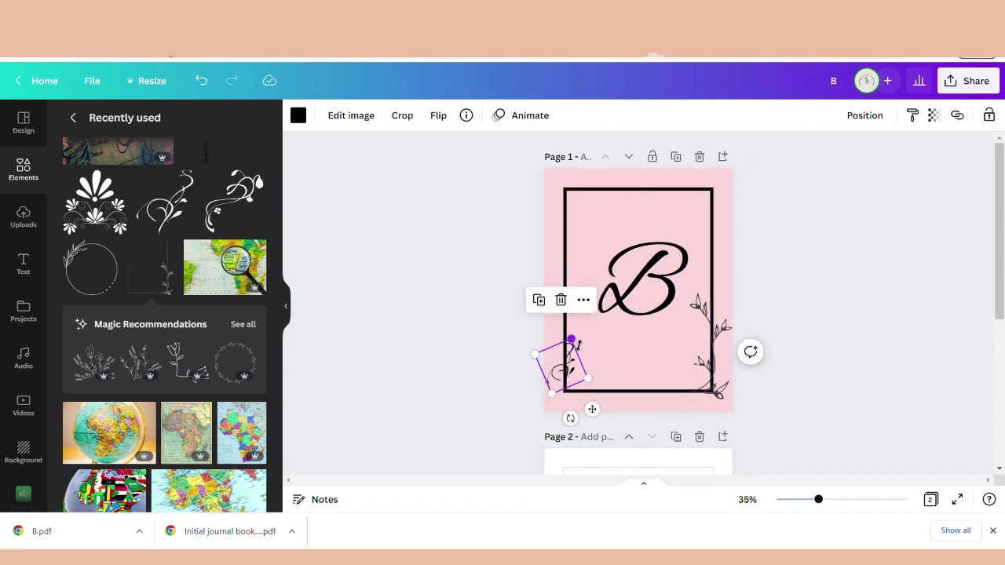
pyautogui.moveTo(576, 423); pyautogui.dragTo(578, 428)
pyautogui.click(877, 252)
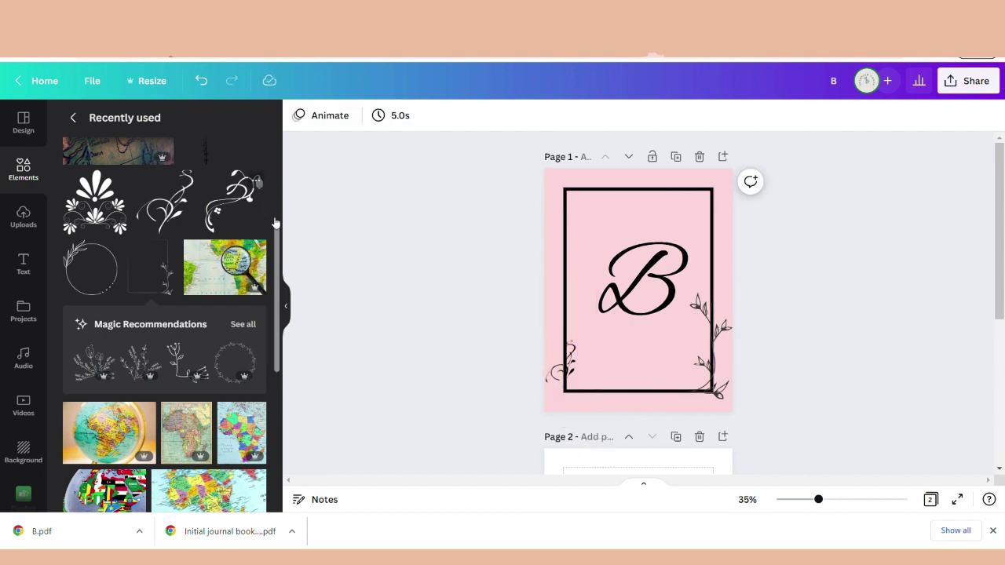
# Add the clover corner ornament with a vertical vine from the recently used elements, shrink it and place it on the border's upper-left corner
pyautogui.moveTo(281, 240); pyautogui.dragTo(277, 259)
pyautogui.scroll(-5, 243, 378)
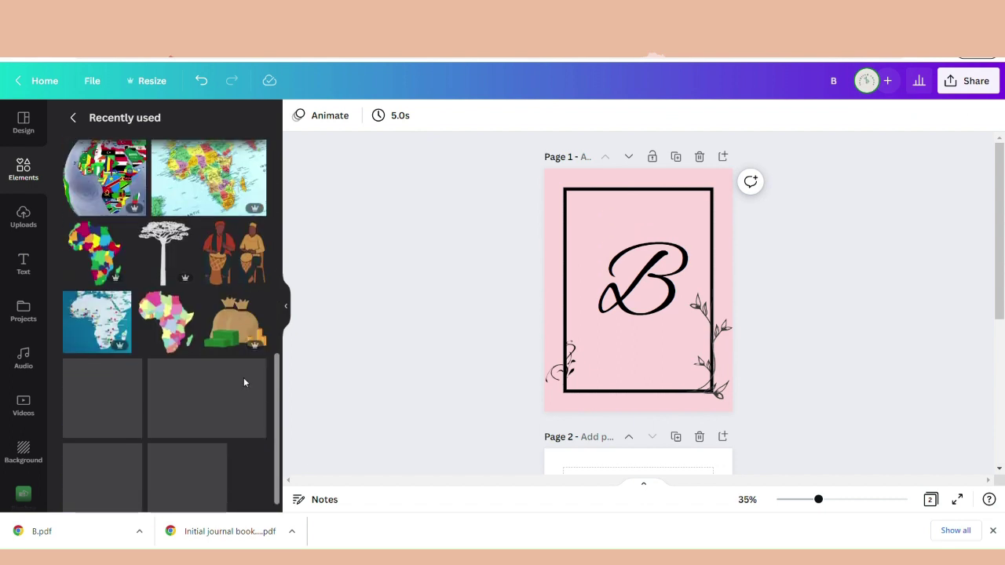
pyautogui.scroll(-3, 244, 424)
pyautogui.scroll(5, 251, 383)
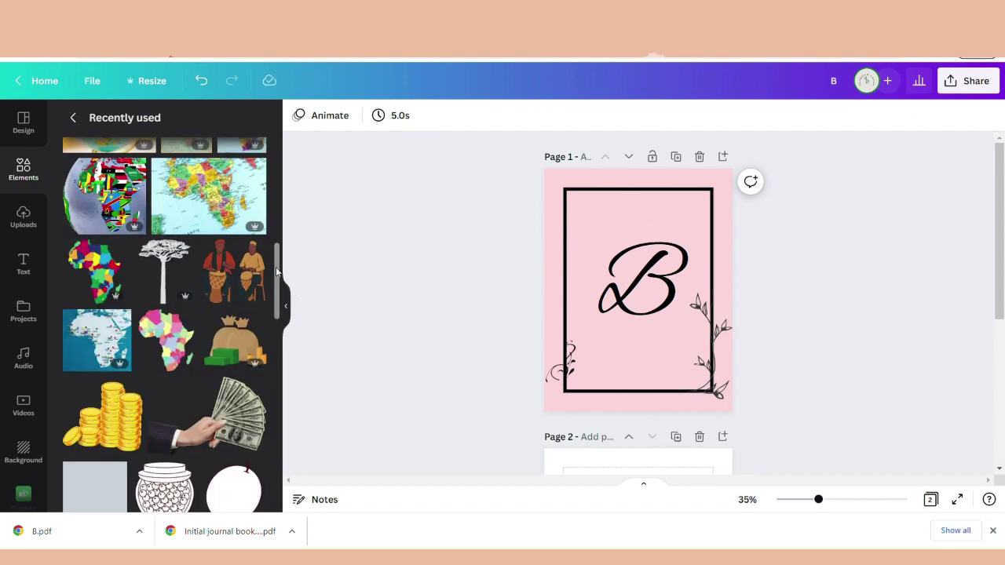
pyautogui.moveTo(281, 291); pyautogui.dragTo(267, 182)
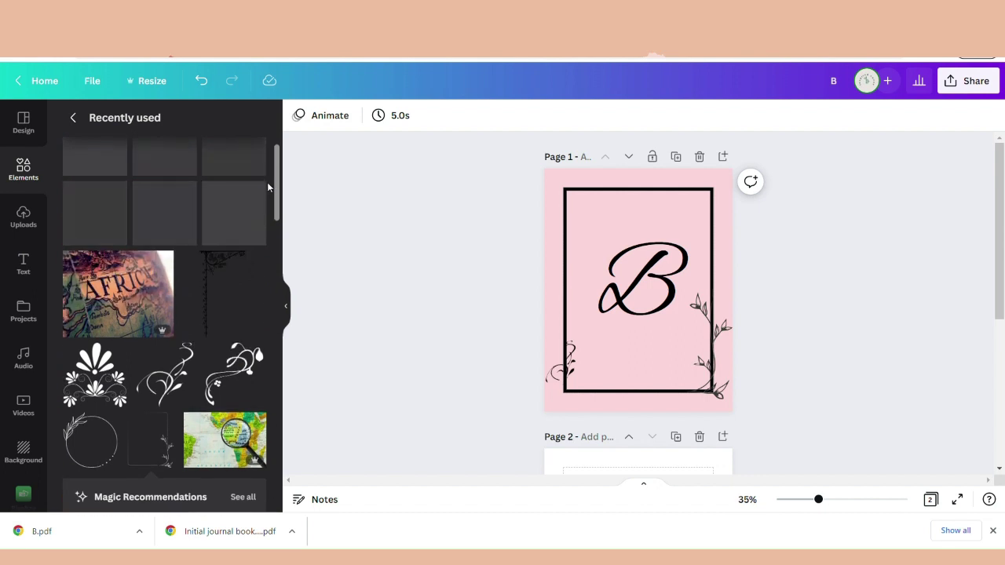
pyautogui.click(223, 271)
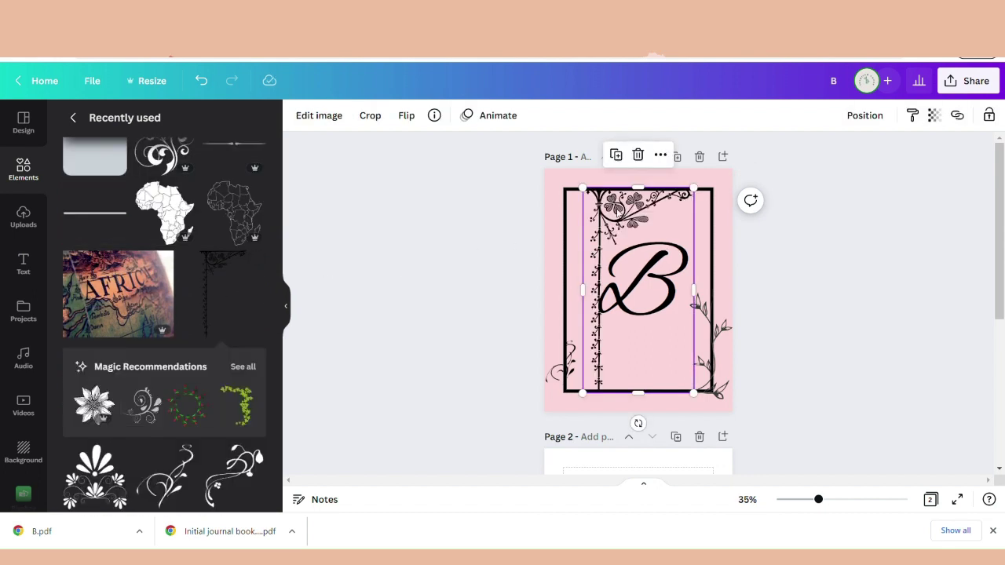
pyautogui.moveTo(622, 213); pyautogui.dragTo(590, 214)
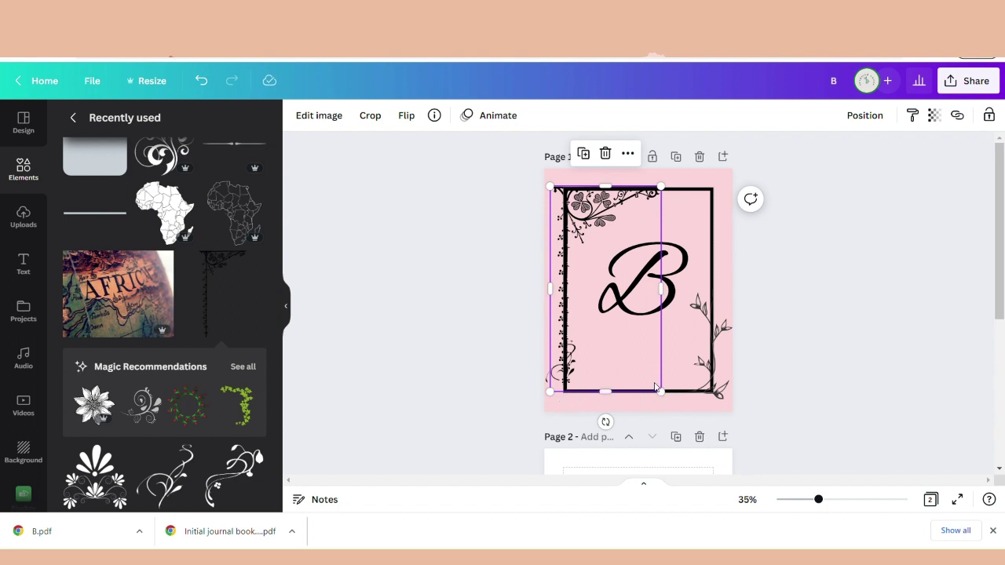
pyautogui.moveTo(668, 399); pyautogui.dragTo(617, 310)
pyautogui.moveTo(587, 228); pyautogui.dragTo(593, 227)
pyautogui.click(867, 323)
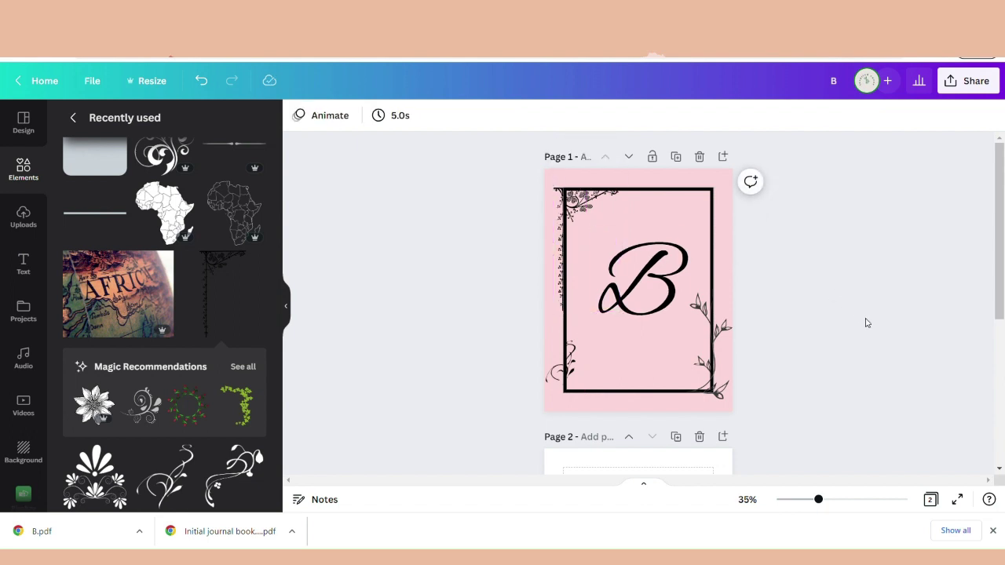
# Shrink the clover corner ornament a little more and align its vertical vine with the border's left side
pyautogui.click(587, 250)
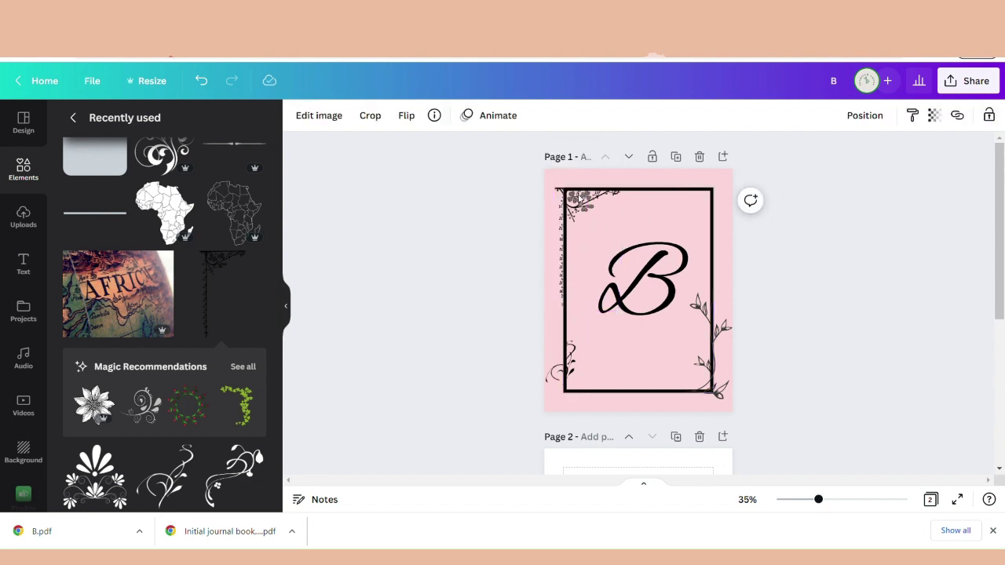
pyautogui.moveTo(587, 249); pyautogui.dragTo(592, 249)
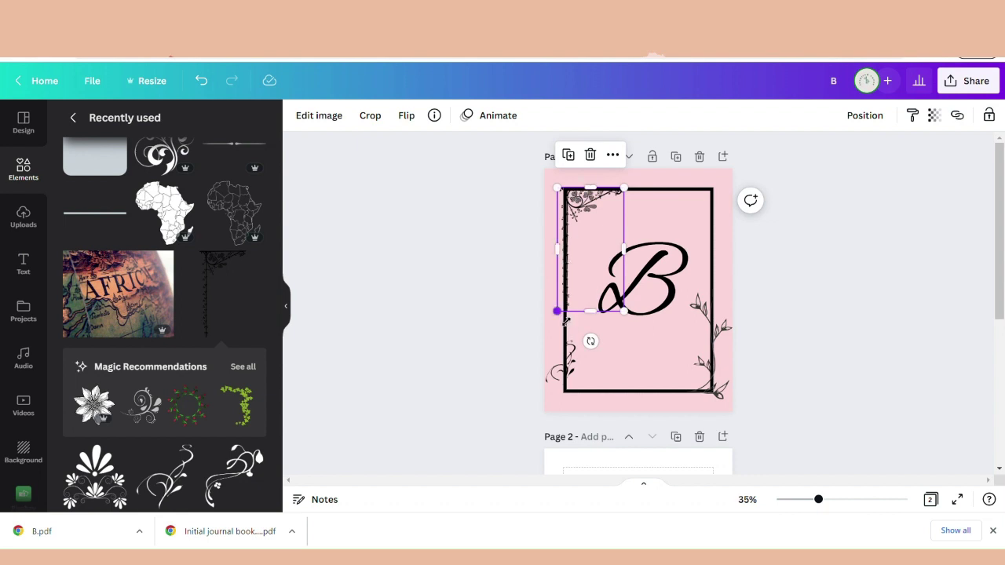
pyautogui.moveTo(556, 311); pyautogui.dragTo(565, 296)
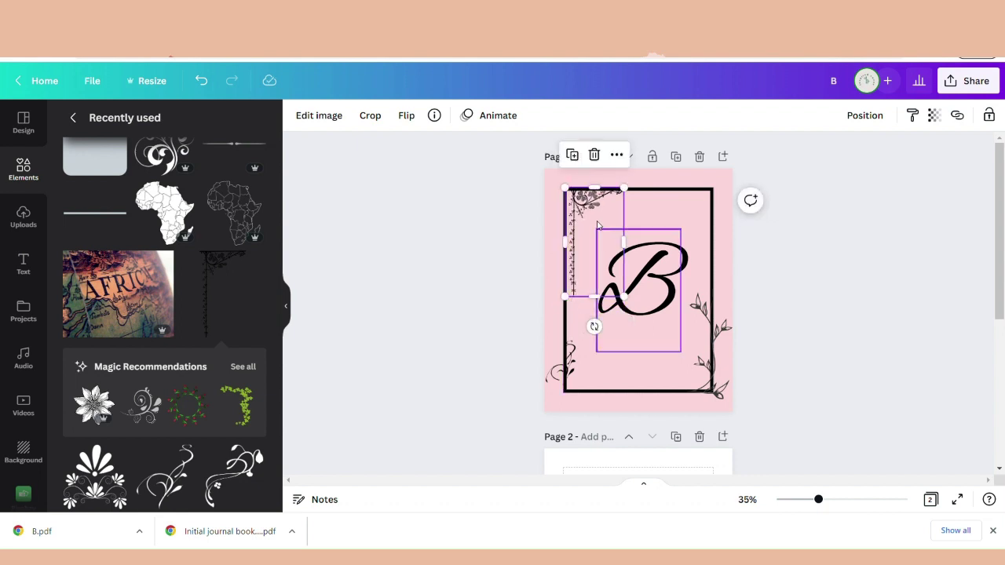
pyautogui.moveTo(596, 227); pyautogui.dragTo(588, 200)
pyautogui.click(881, 299)
pyautogui.click(585, 196)
pyautogui.click(588, 200)
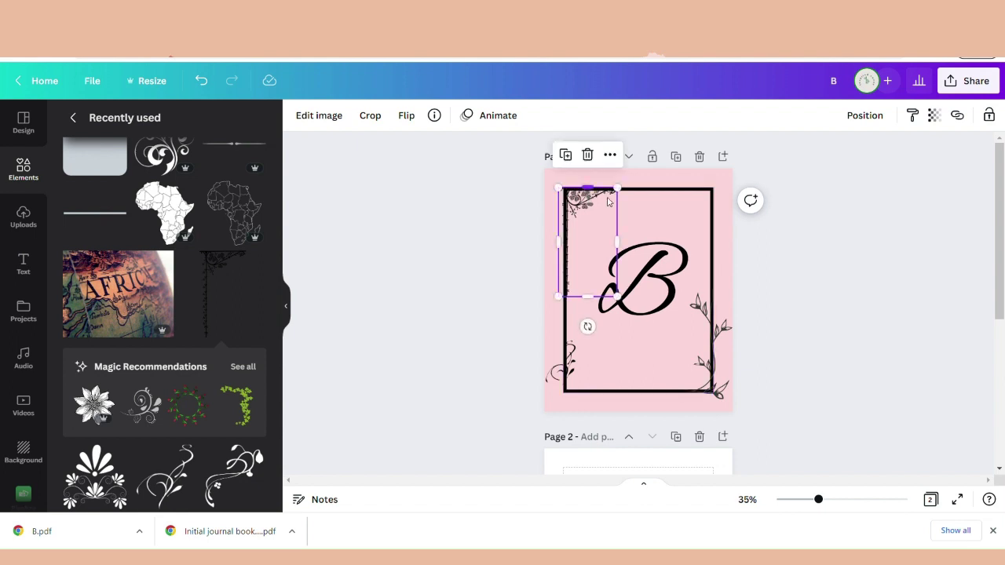
pyautogui.click(816, 272)
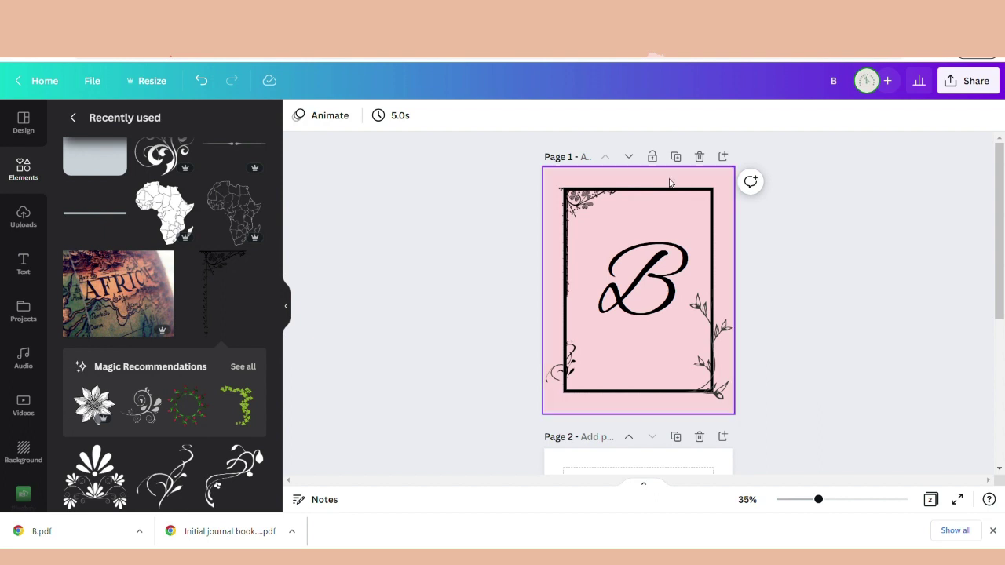
# Enlarge the clover corner ornament slightly and nudge it sideways so its vine runs along the border's left side
pyautogui.click(585, 208)
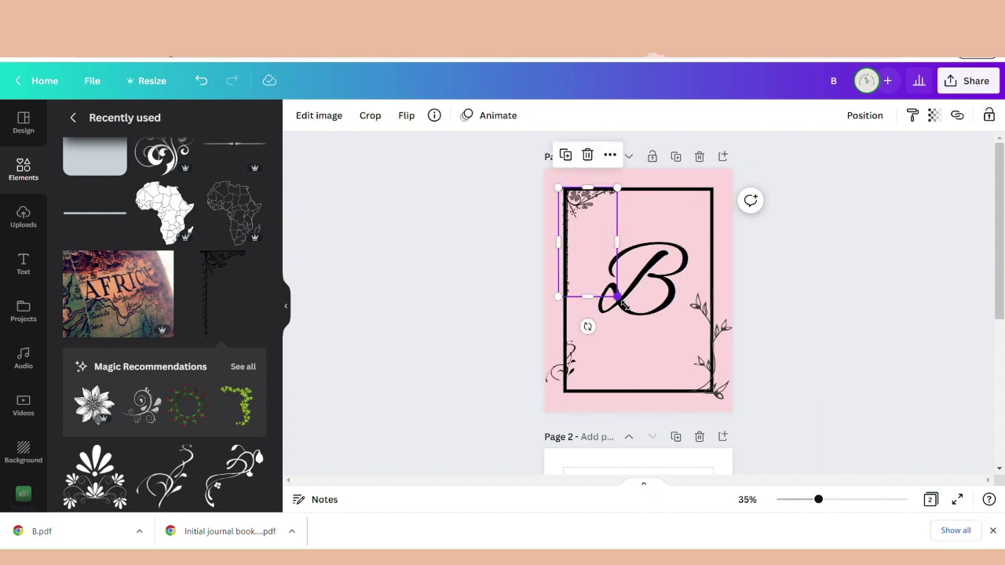
pyautogui.moveTo(618, 299); pyautogui.dragTo(627, 313)
pyautogui.press('Left')
pyautogui.press('Left')
pyautogui.press('Left')
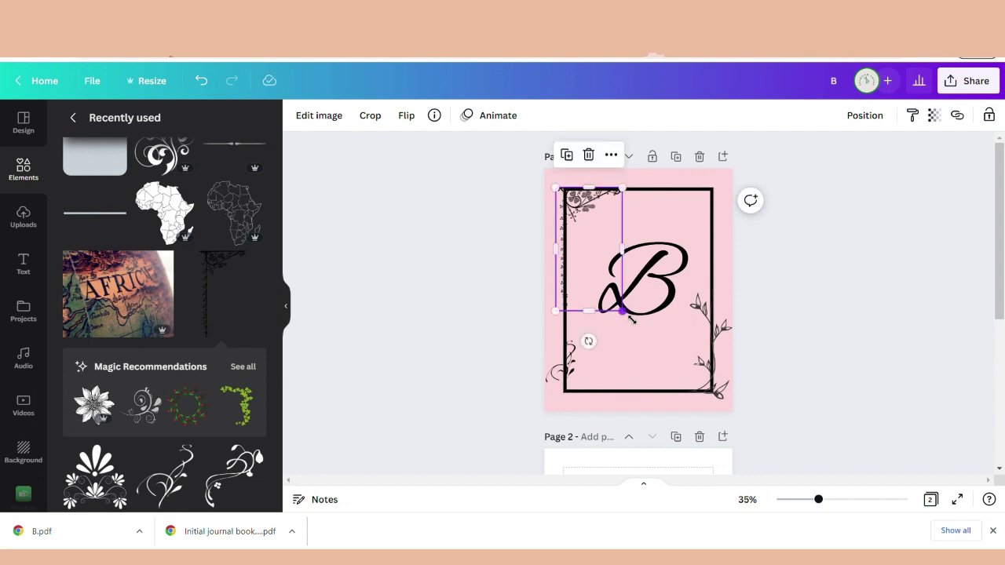
pyautogui.press('Right')
pyautogui.click(868, 310)
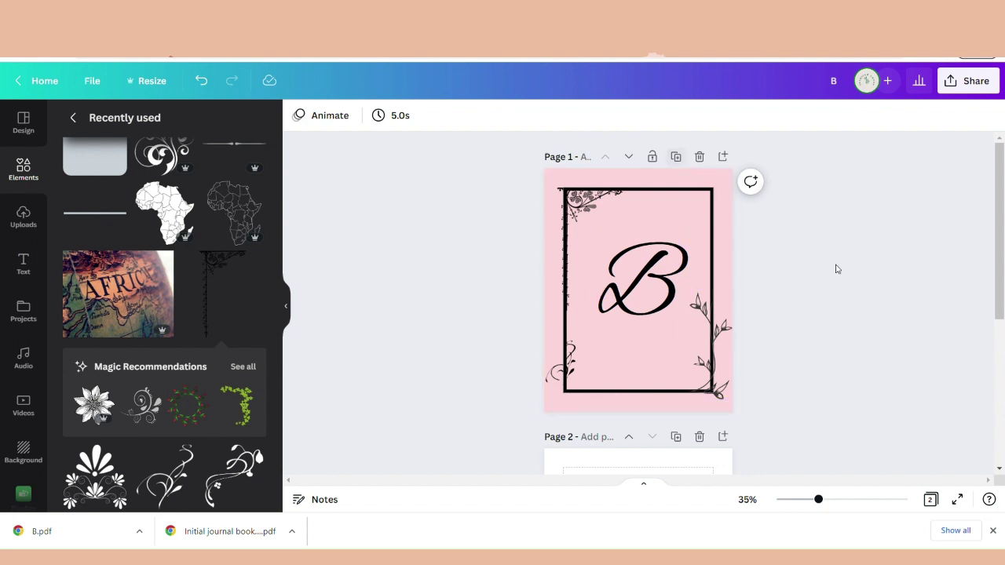
# Fill the blank page 2 background with the pale pink from the document colors
pyautogui.scroll(-3, 924, 472)
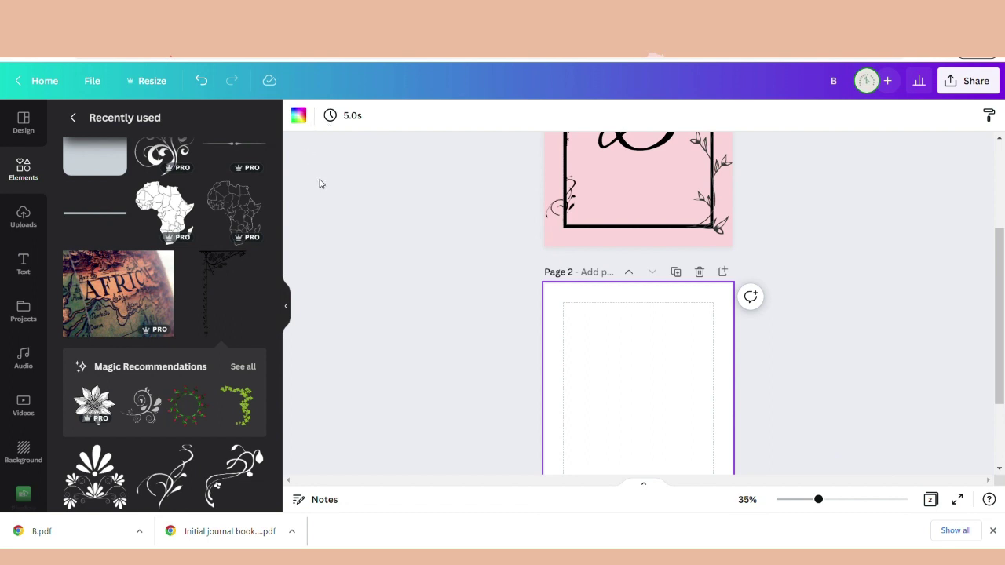
pyautogui.click(298, 117)
pyautogui.click(184, 187)
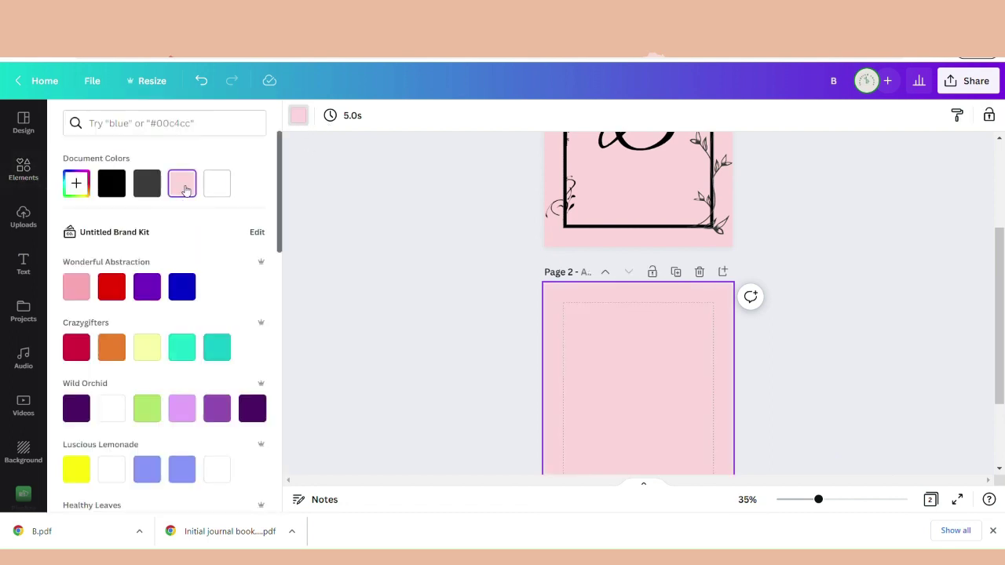
pyautogui.click(927, 365)
# Change the background of both page 1 and page 2 to the deeper pink from the Wonderful Abstraction palette
pyautogui.scroll(3, 842, 224)
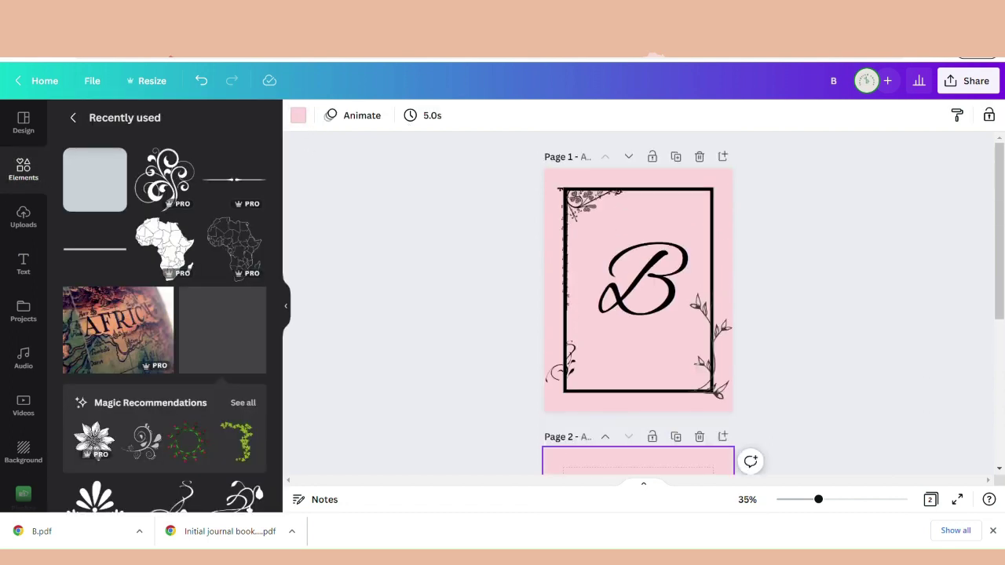
pyautogui.click(698, 180)
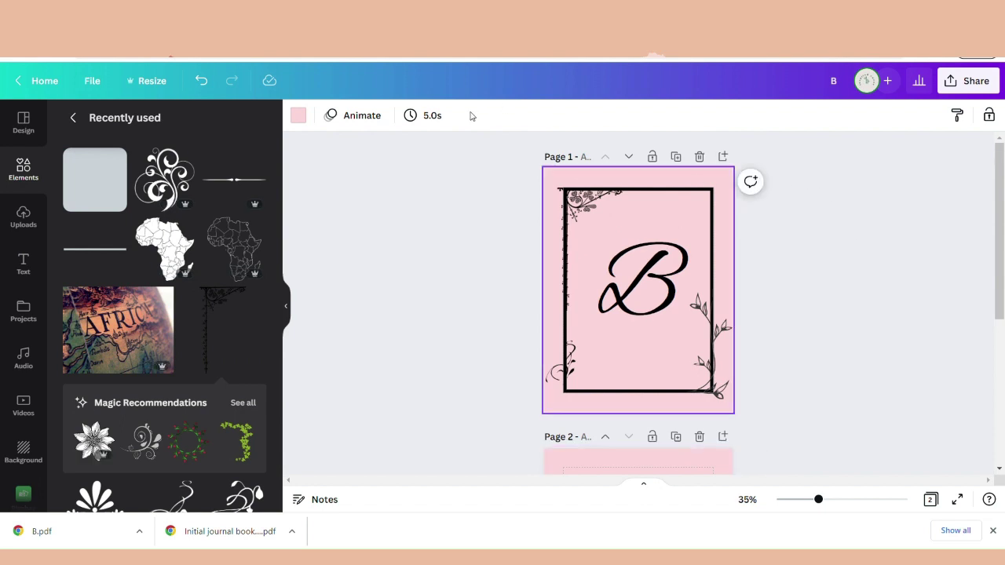
pyautogui.click(302, 116)
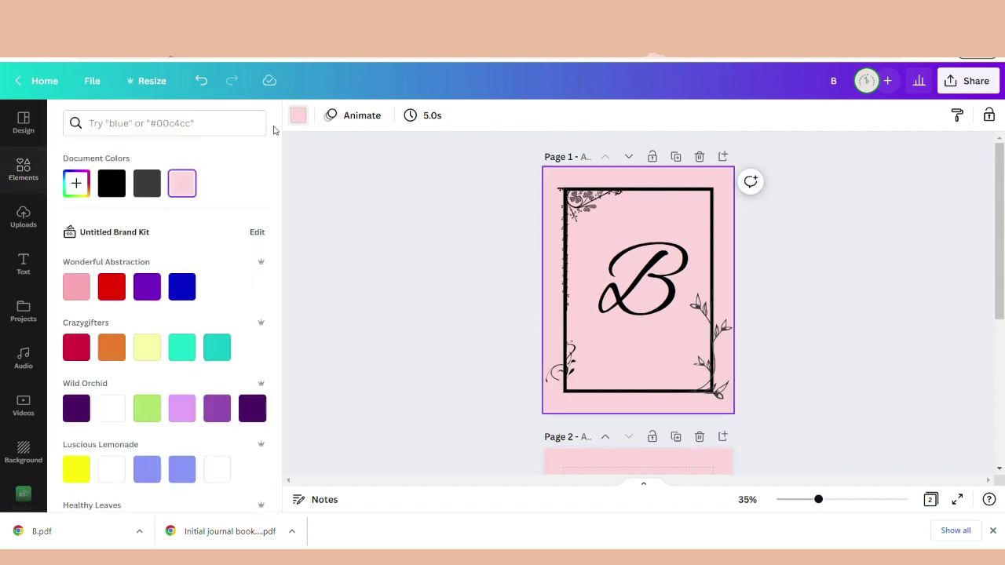
pyautogui.click(76, 289)
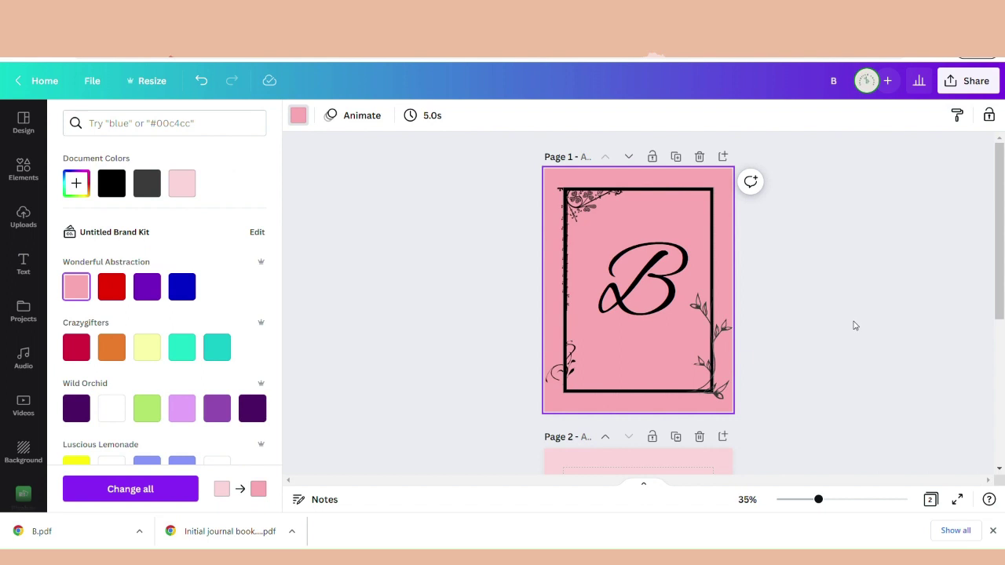
pyautogui.scroll(-3, 854, 325)
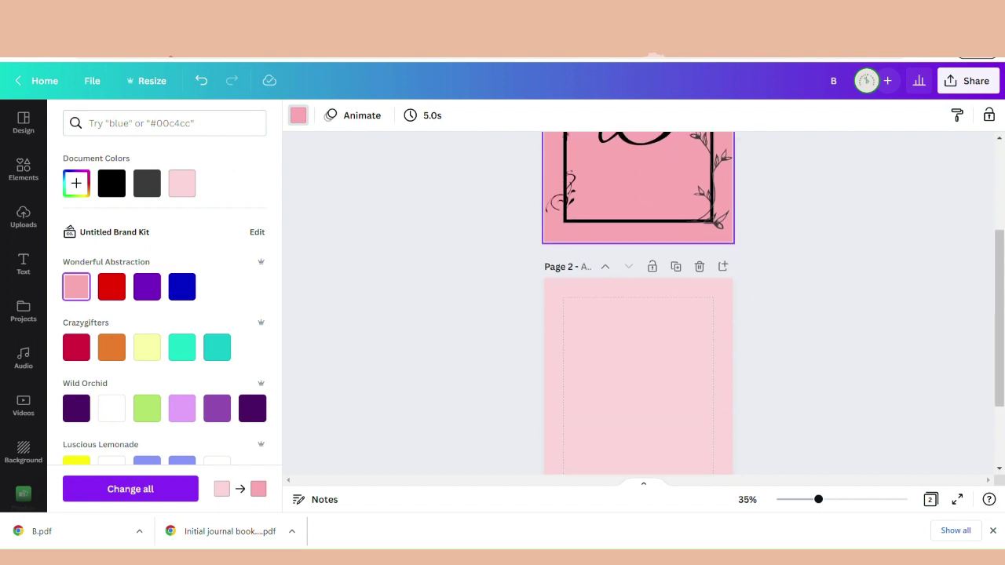
pyautogui.click(77, 289)
pyautogui.scroll(3, 950, 365)
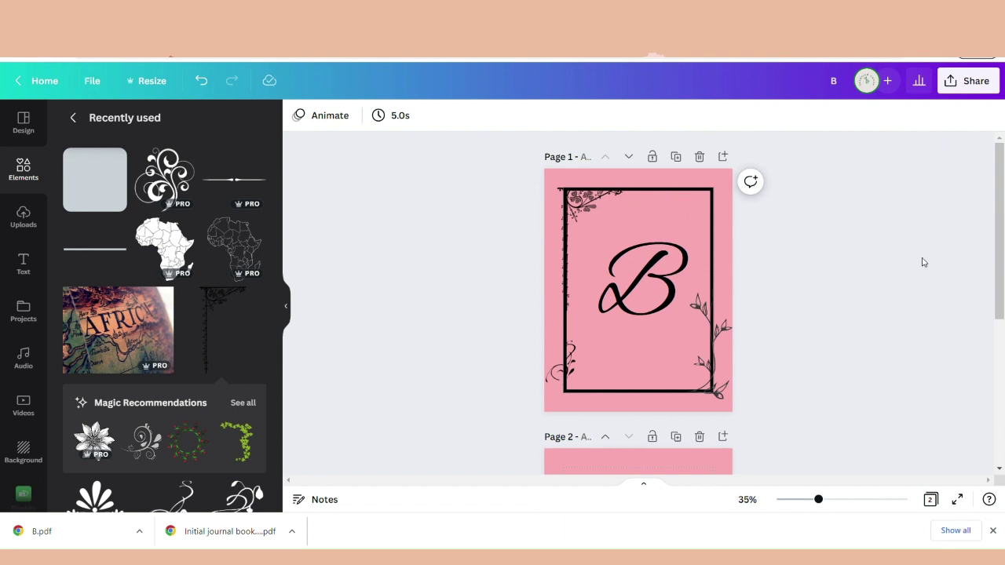
pyautogui.scroll(-3, 923, 262)
pyautogui.scroll(2, 923, 262)
# Download only page 1 of the design as a PNG file
pyautogui.click(968, 80)
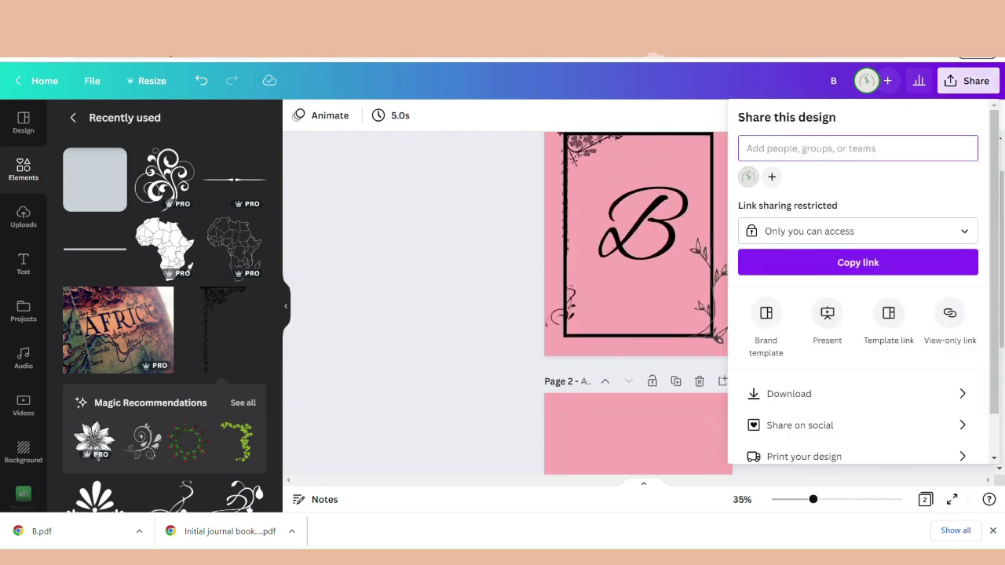
pyautogui.click(789, 394)
pyautogui.click(864, 172)
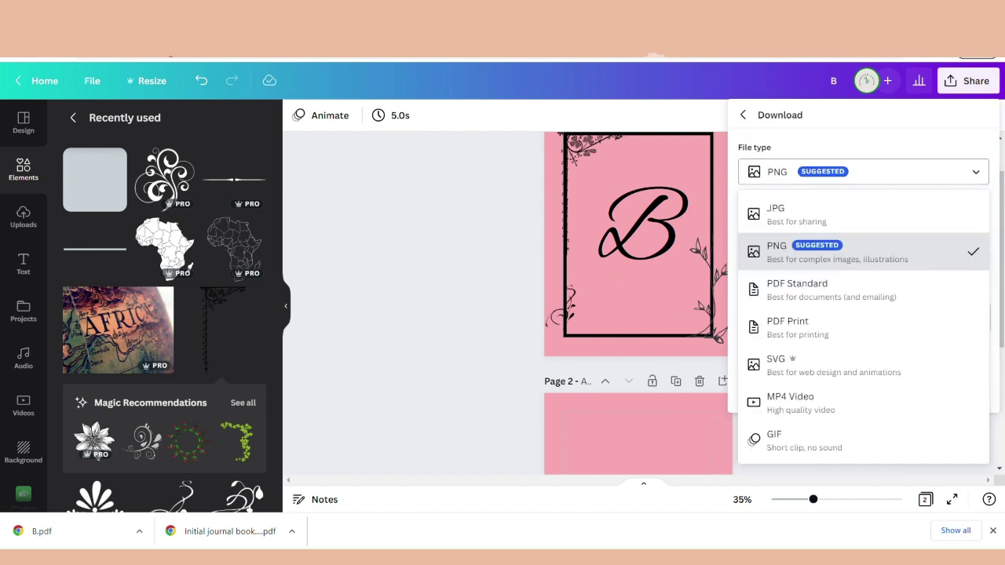
pyautogui.click(863, 252)
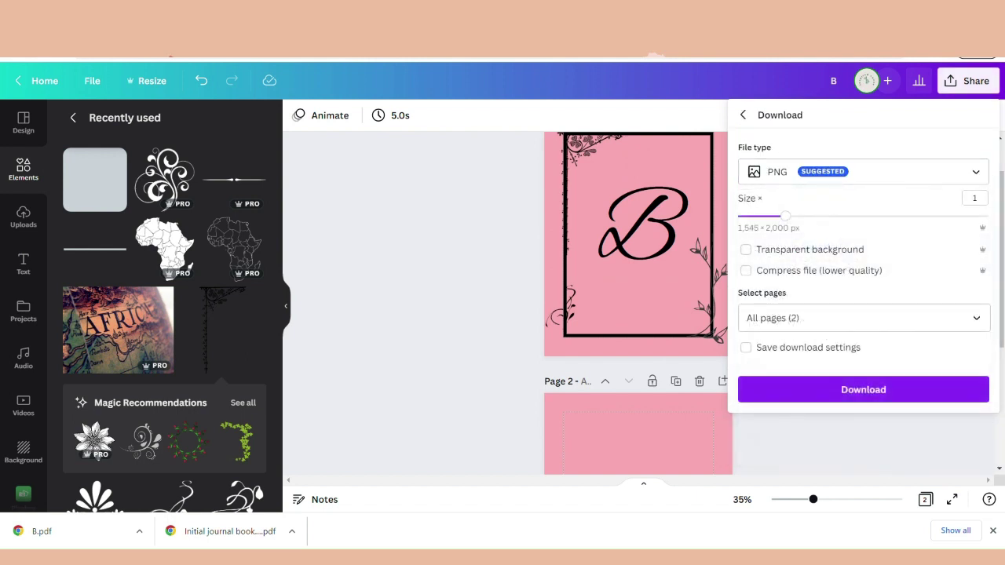
pyautogui.click(864, 318)
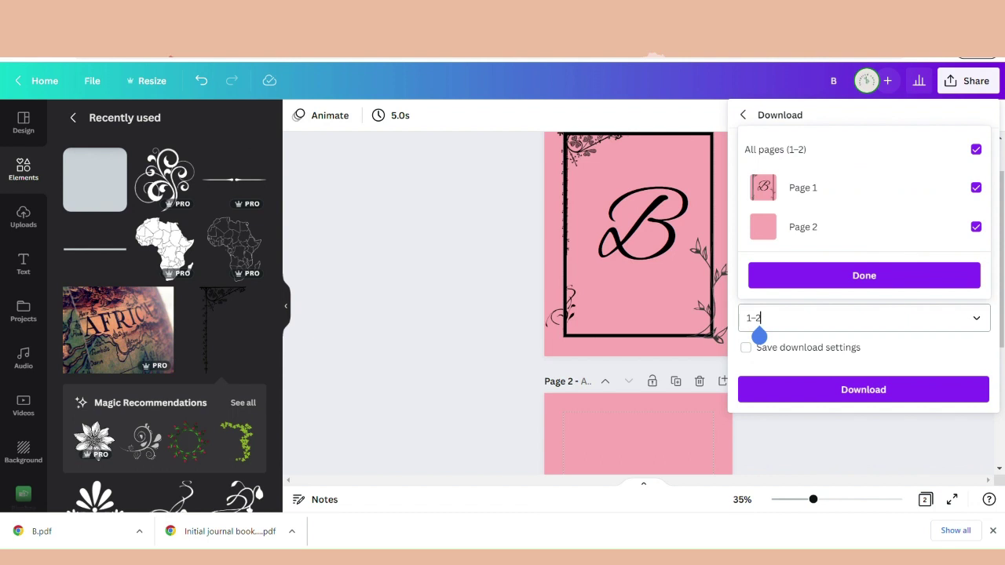
pyautogui.click(976, 149)
pyautogui.click(976, 187)
pyautogui.click(864, 276)
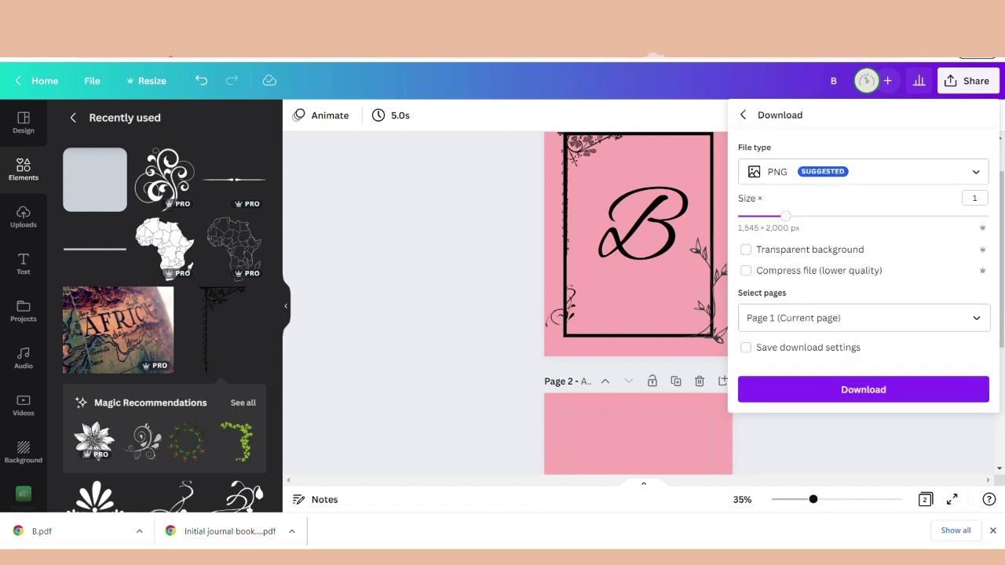
pyautogui.click(863, 390)
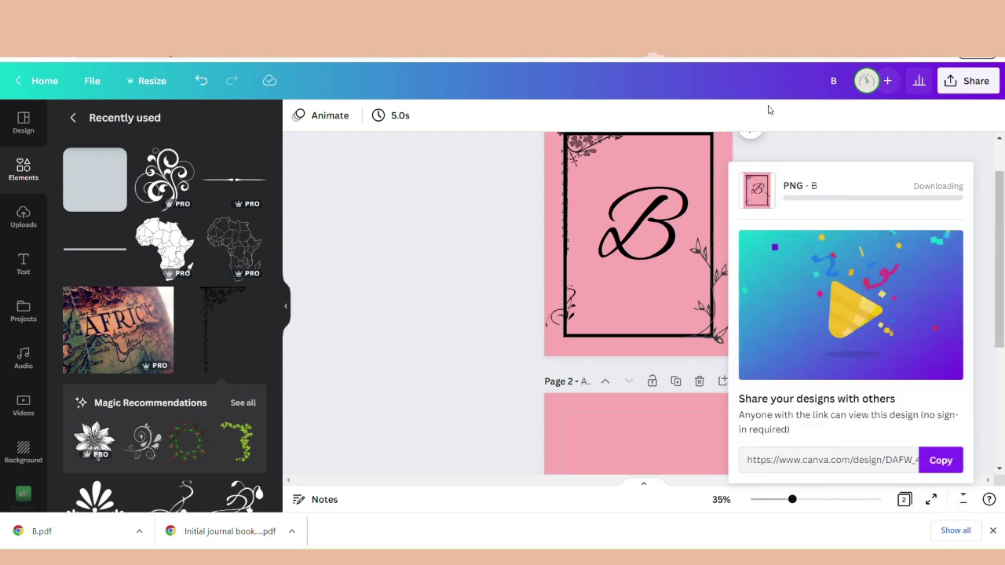
# Download only page 2, the plain pink page, as a PNG file
pyautogui.click(967, 87)
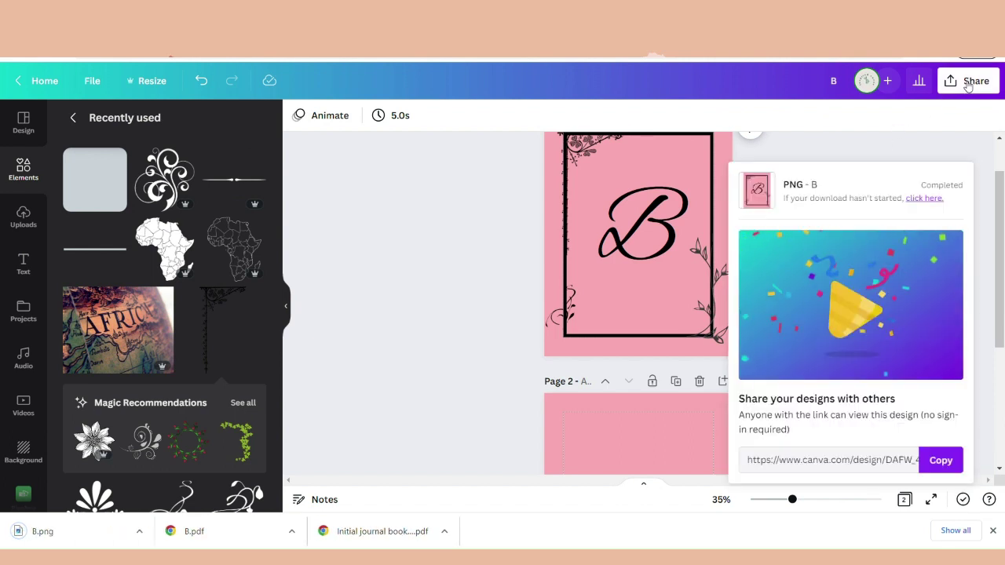
pyautogui.click(968, 86)
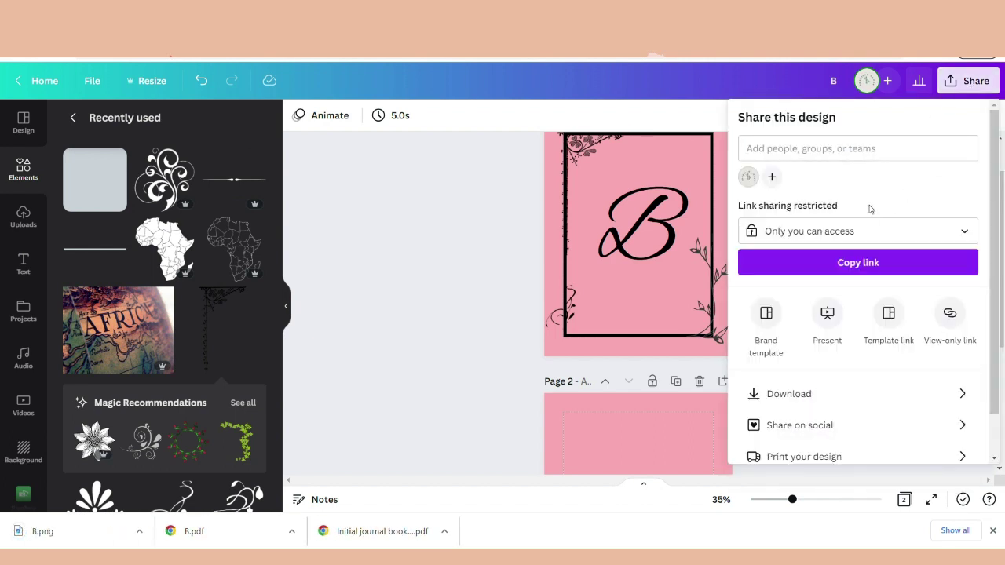
pyautogui.click(835, 393)
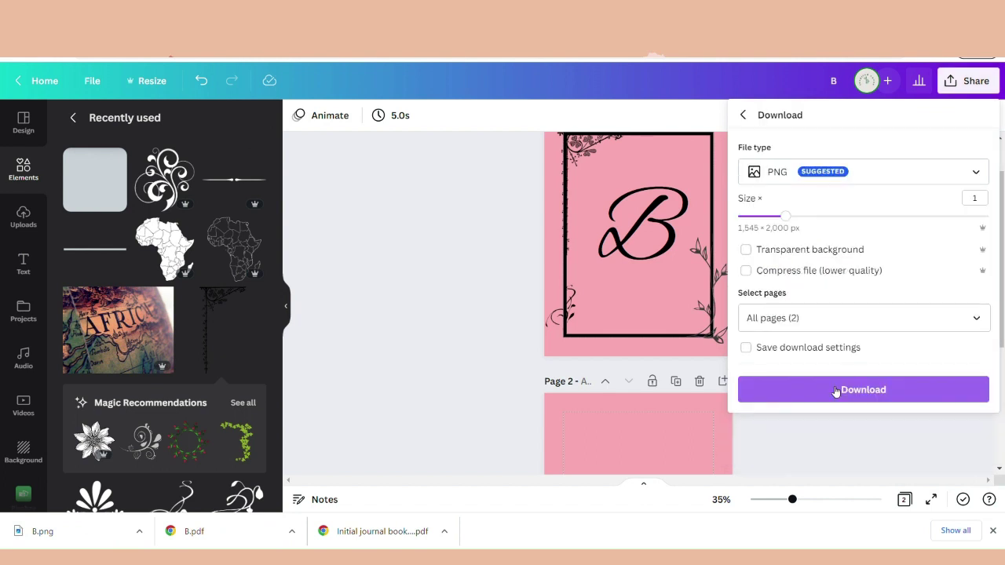
pyautogui.click(838, 320)
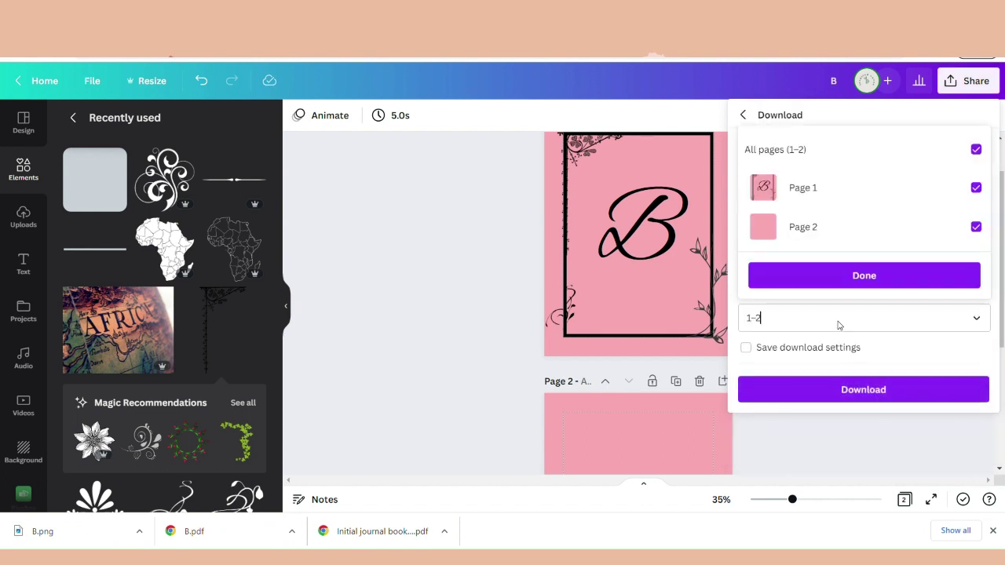
pyautogui.click(976, 149)
pyautogui.click(862, 321)
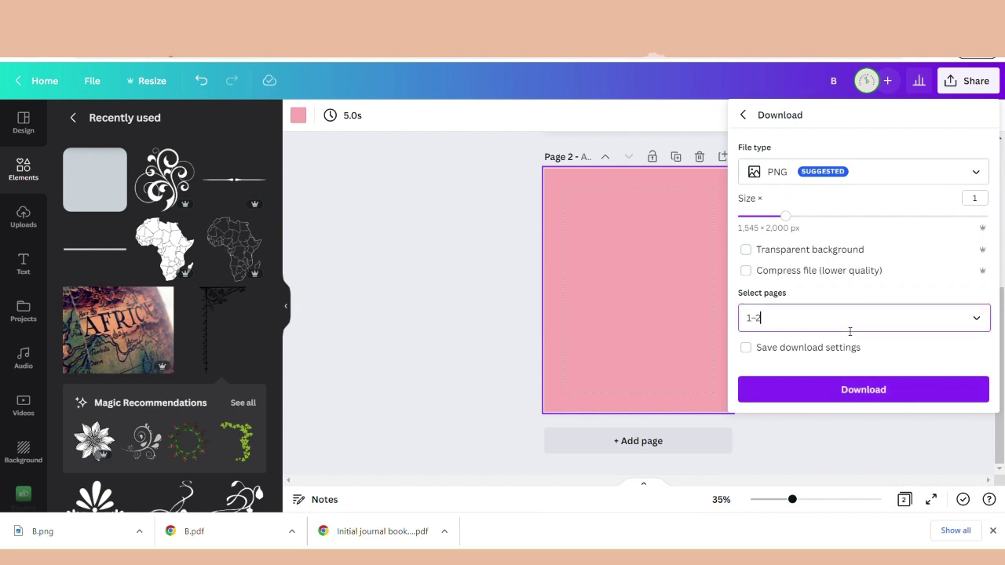
pyautogui.press('BackSpace')
pyautogui.press('BackSpace')
pyautogui.press('BackSpace')
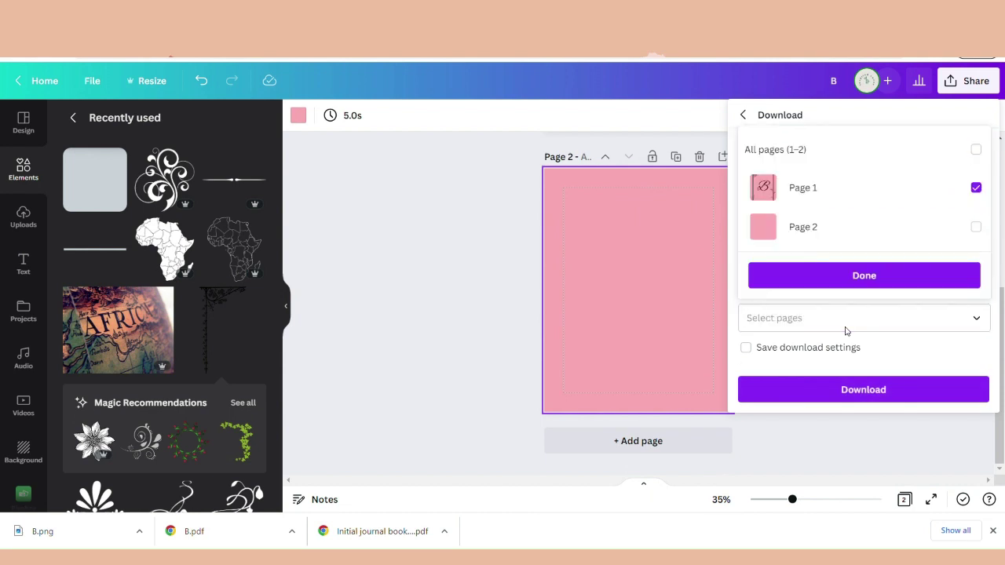
pyautogui.write('2')
pyautogui.click(885, 281)
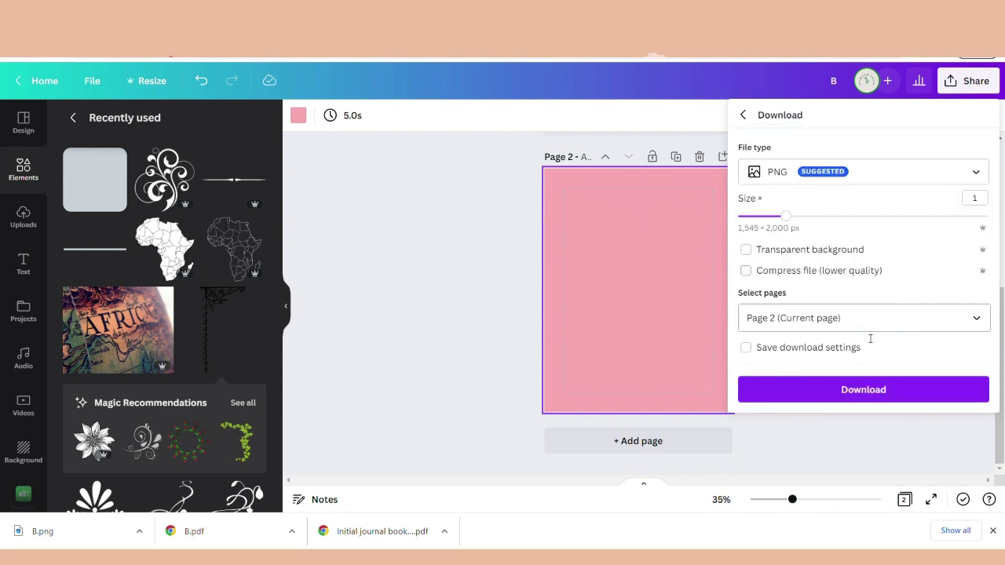
pyautogui.click(864, 390)
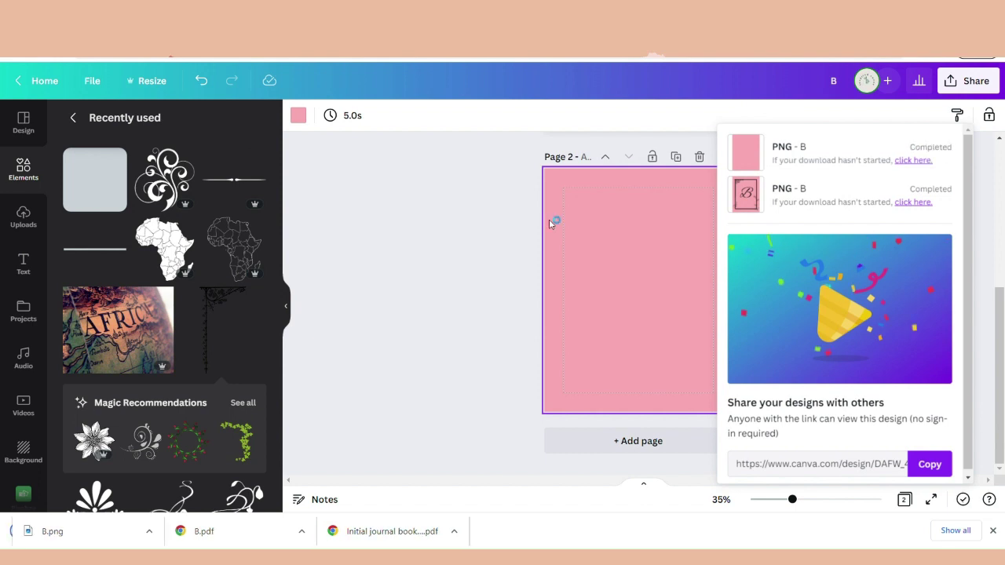
pyautogui.click(430, 294)
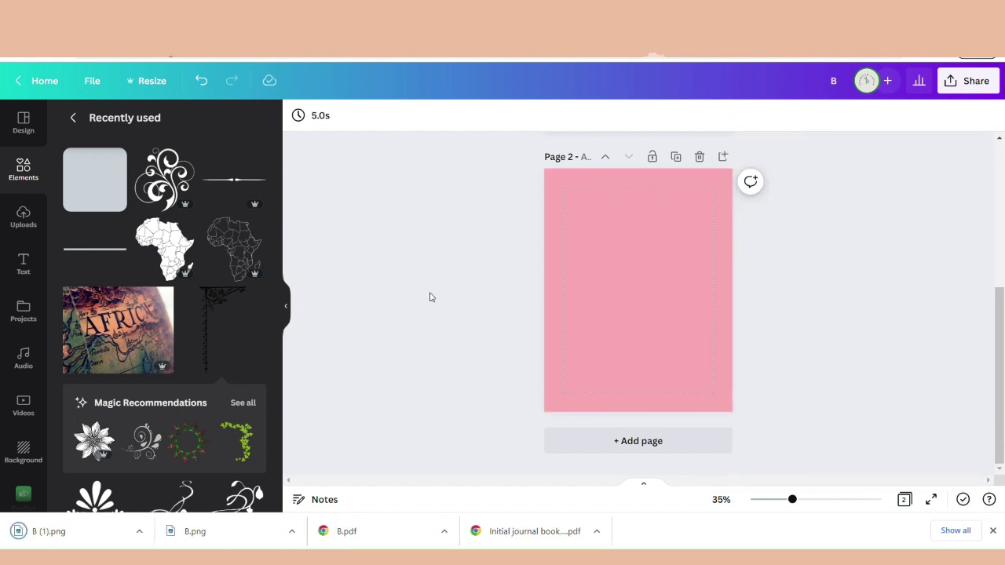
# Start a custom-size design and look up the full cover width and height in the KDP print cover calculator
pyautogui.click(45, 80)
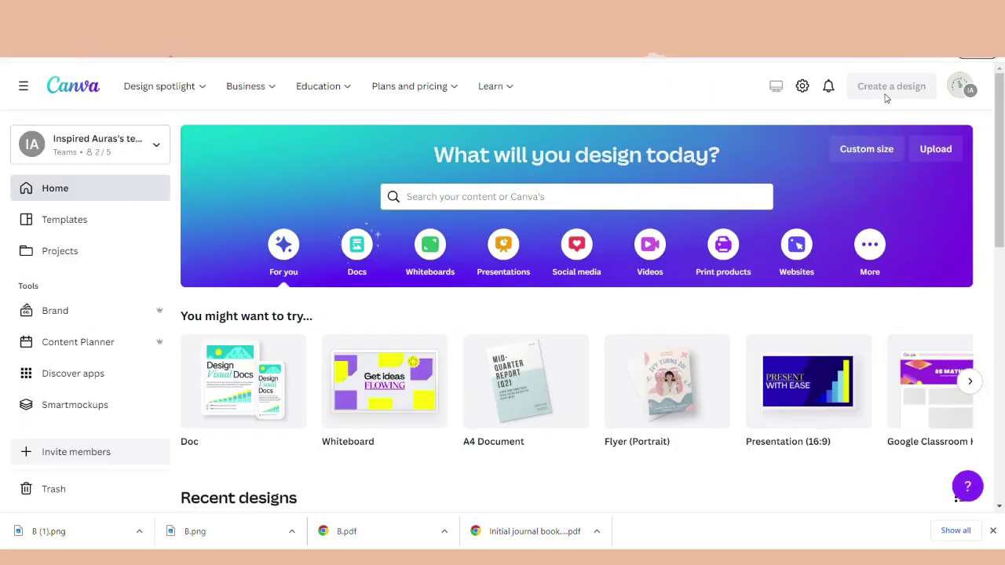
pyautogui.click(885, 97)
pyautogui.click(742, 426)
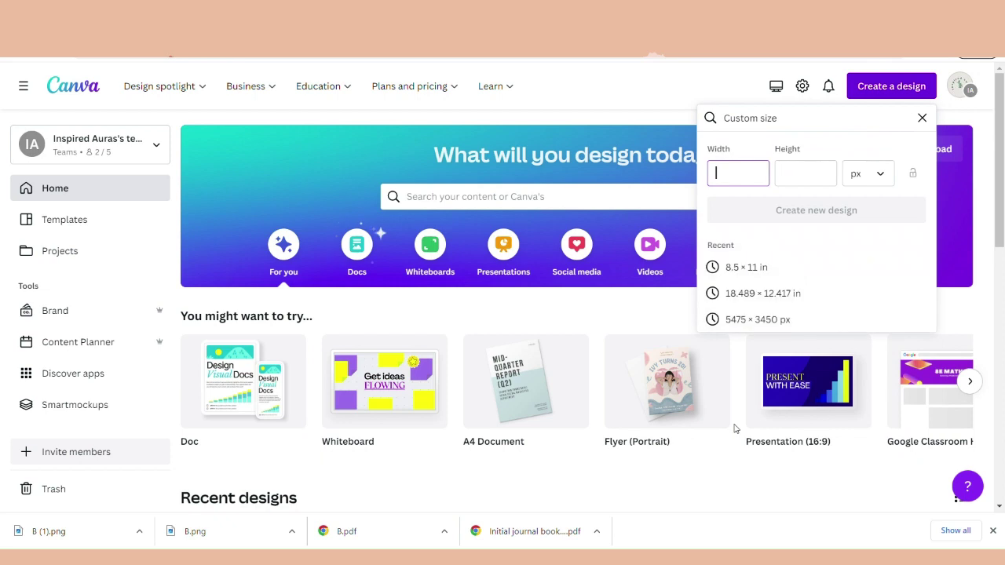
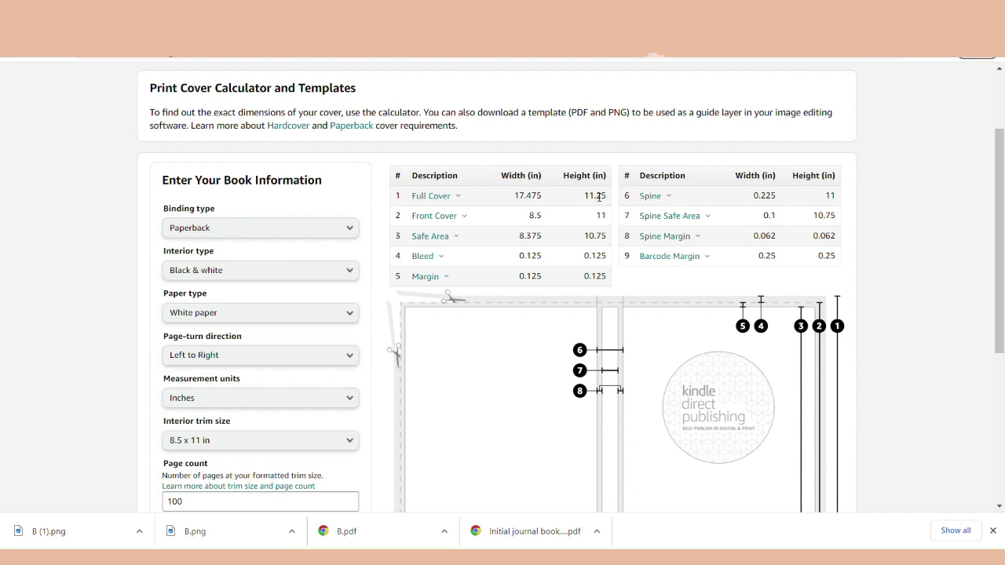
pyautogui.moveTo(544, 197); pyautogui.dragTo(529, 197)
pyautogui.hotkey('ctrl', 'Tab')
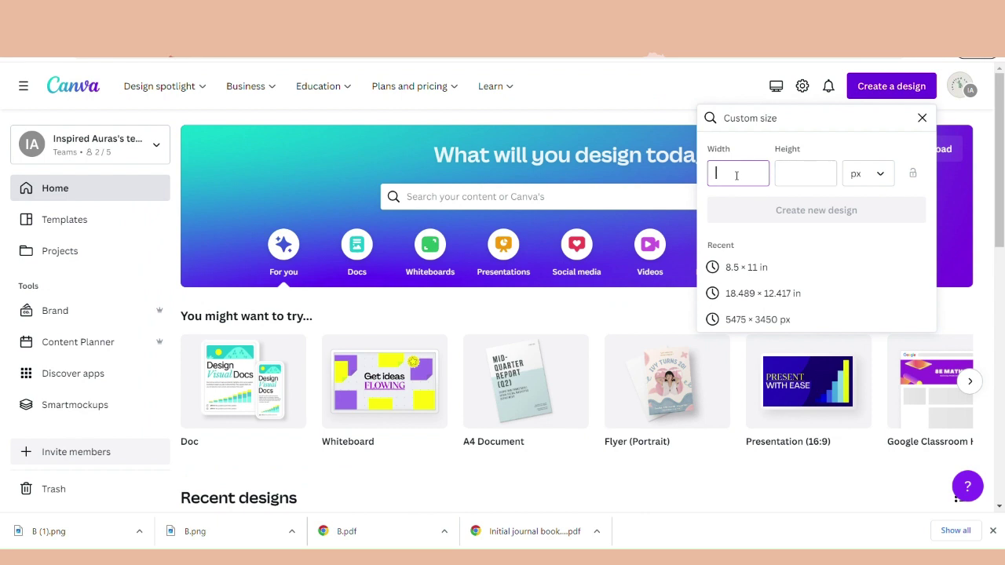
# Create a new custom-size design 17.475 in wide and 11.25 in high
pyautogui.write('17.475')
pyautogui.click(803, 179)
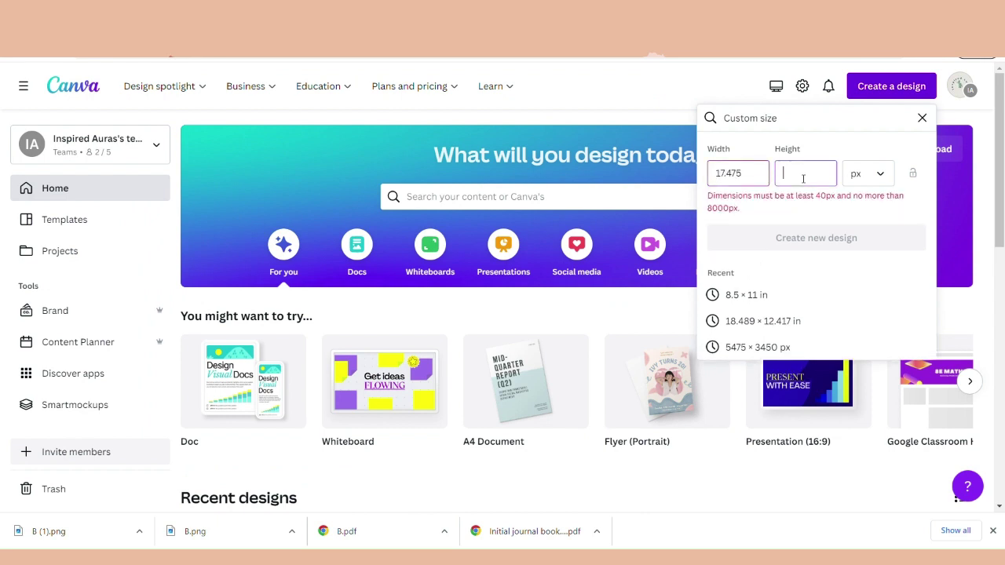
pyautogui.click(884, 177)
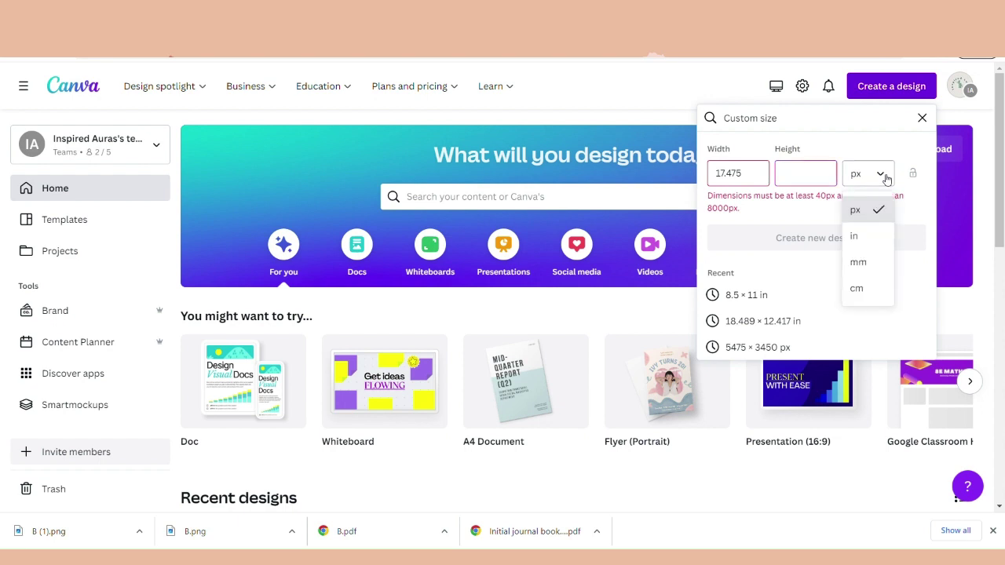
pyautogui.click(861, 238)
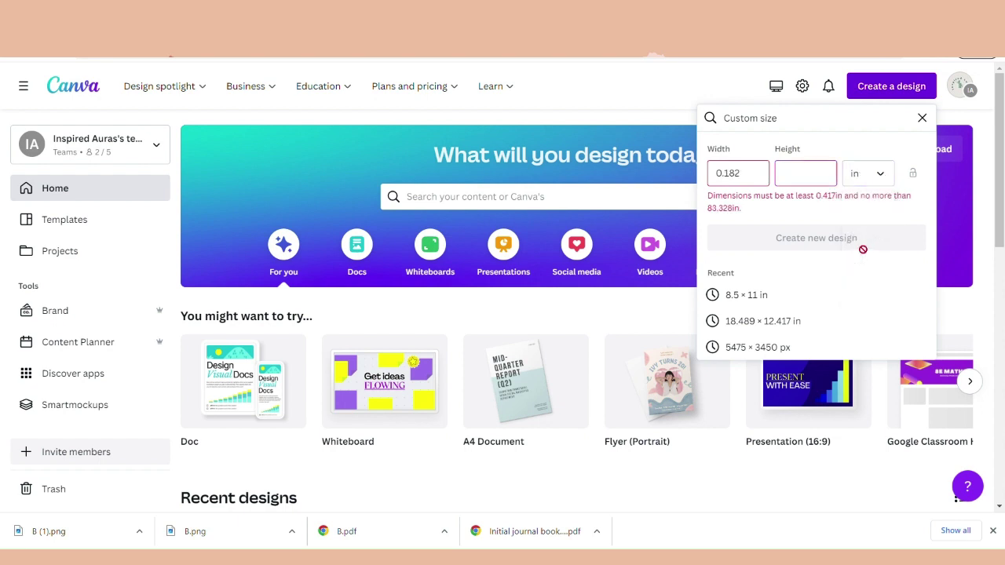
pyautogui.click(729, 183)
pyautogui.doubleClick(716, 183)
pyautogui.write('17.475')
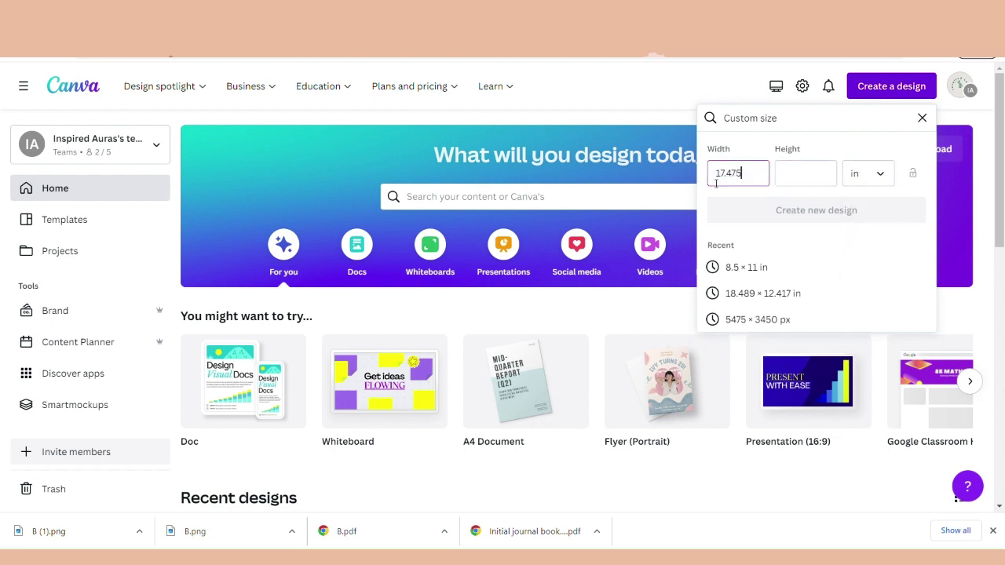
pyautogui.click(815, 178)
pyautogui.write('11')
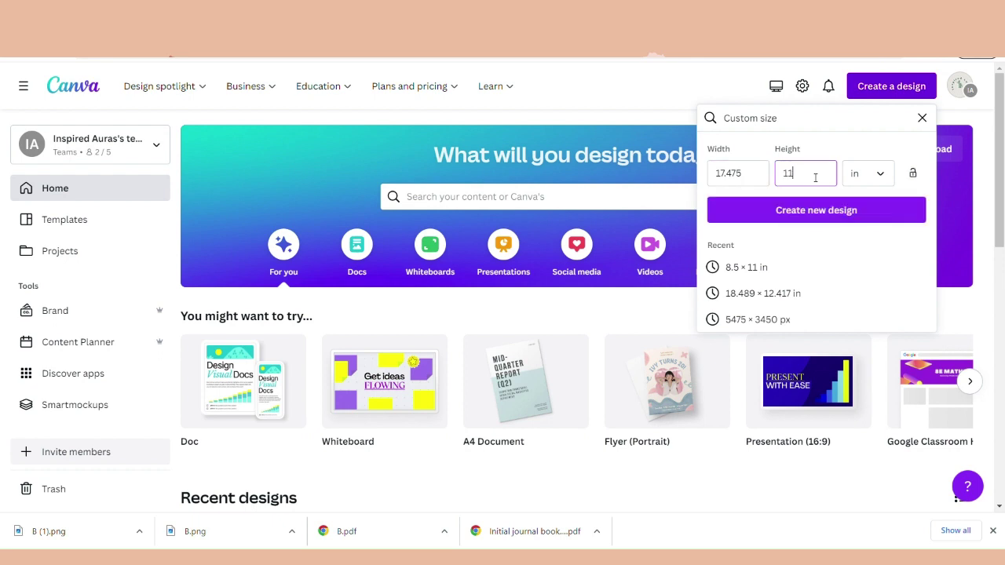
pyautogui.write('.25')
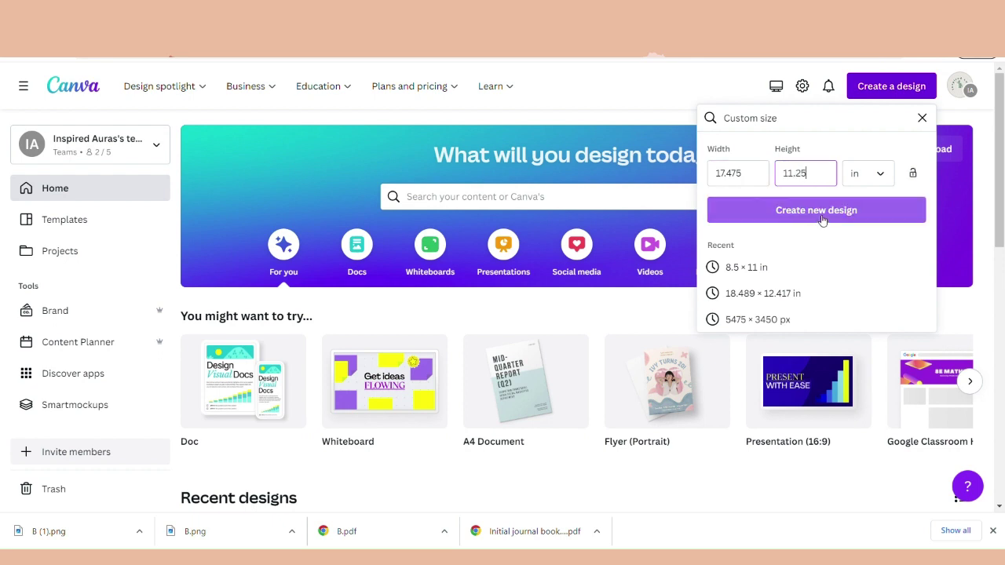
pyautogui.click(816, 210)
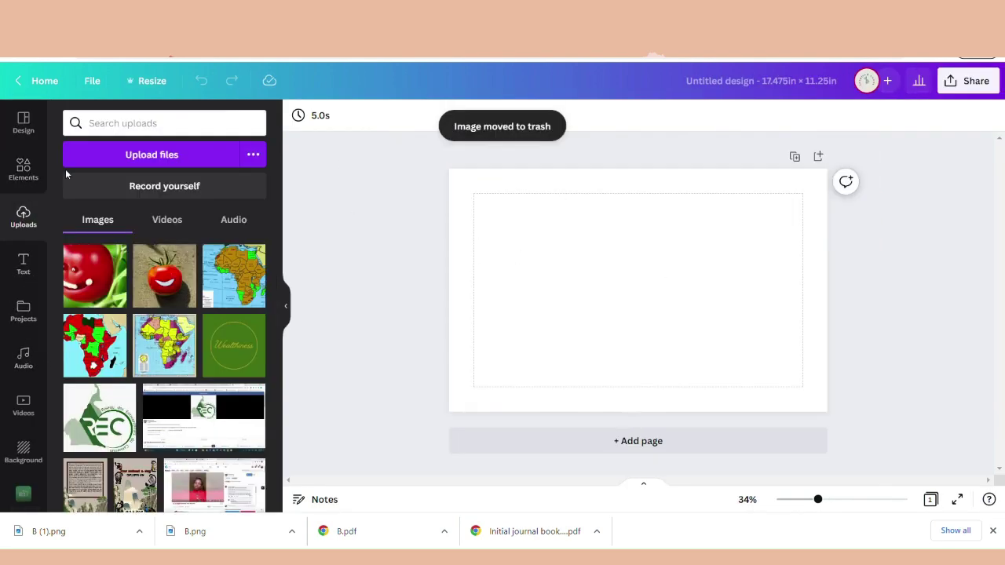
# Upload the downloaded page images and place the letter B cover image on the right half of the page
pyautogui.click(152, 163)
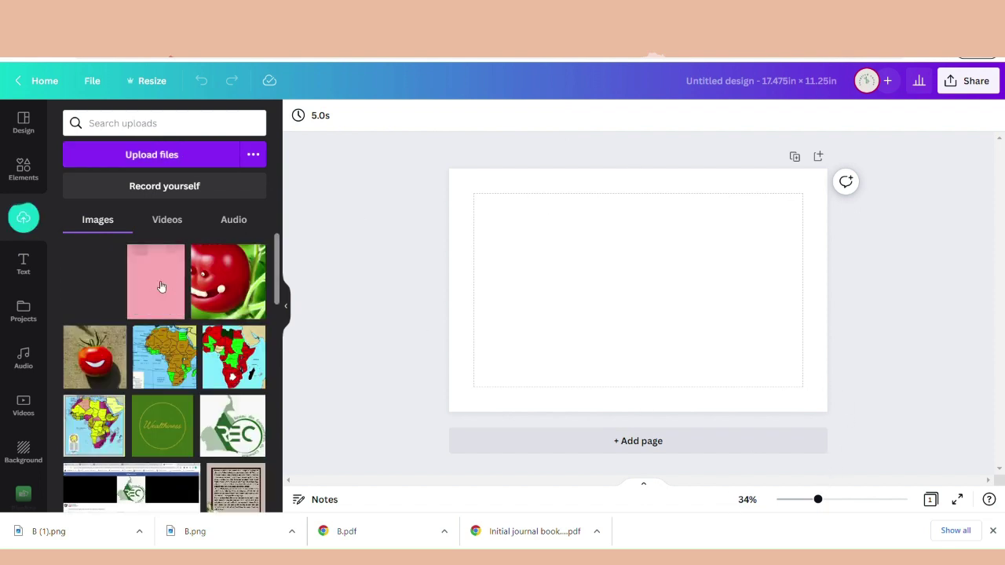
pyautogui.click(93, 294)
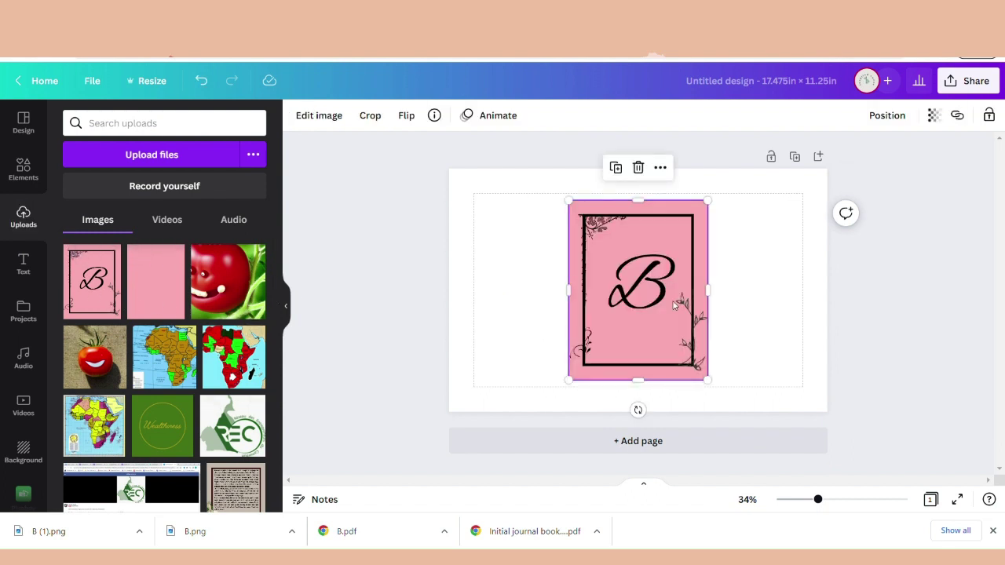
pyautogui.click(903, 354)
pyautogui.moveTo(702, 267); pyautogui.dragTo(809, 267)
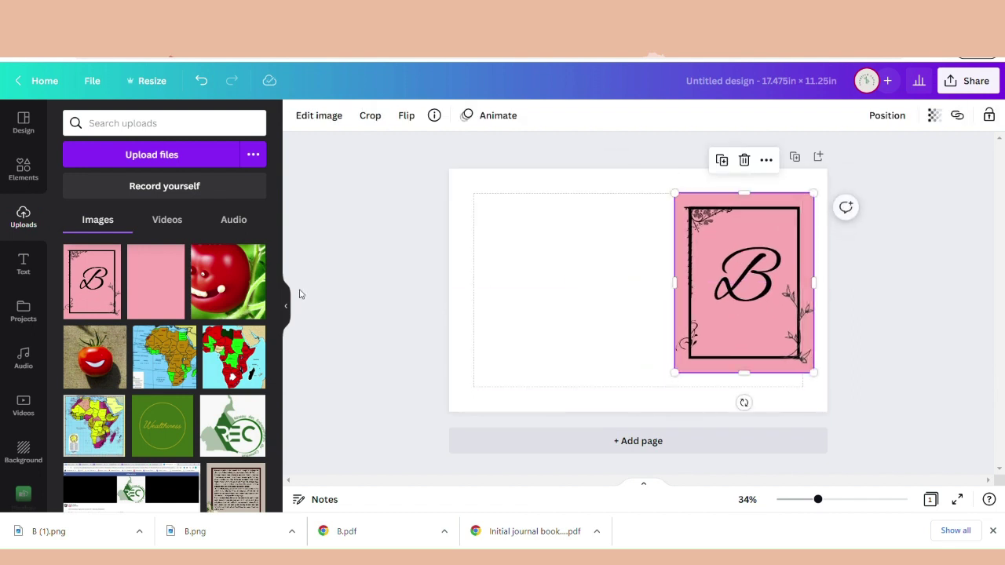
# Add the plain pink image in the page's top-left corner and align the B cover image to the top-right corner
pyautogui.click(149, 259)
pyautogui.moveTo(652, 296); pyautogui.dragTo(531, 264)
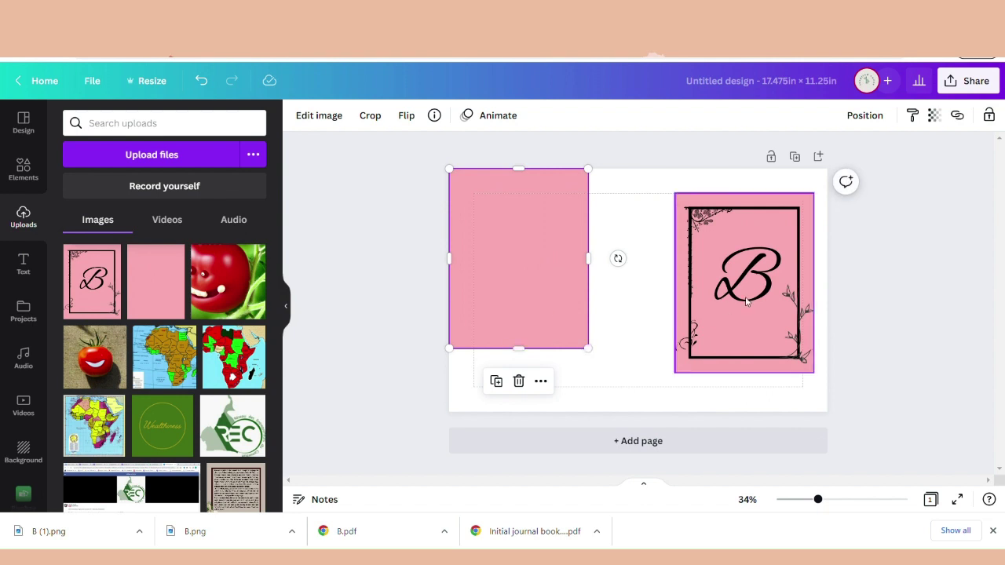
pyautogui.moveTo(751, 302); pyautogui.dragTo(764, 278)
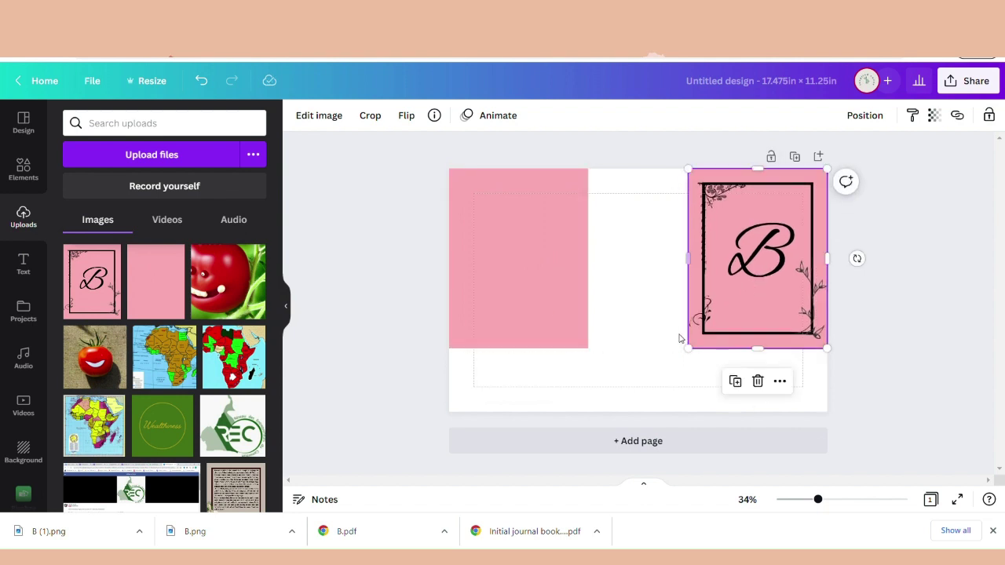
# Enlarge the B cover and the plain pink image to full page height so together they fill the front and back halves
pyautogui.moveTo(694, 352); pyautogui.dragTo(640, 411)
pyautogui.click(547, 330)
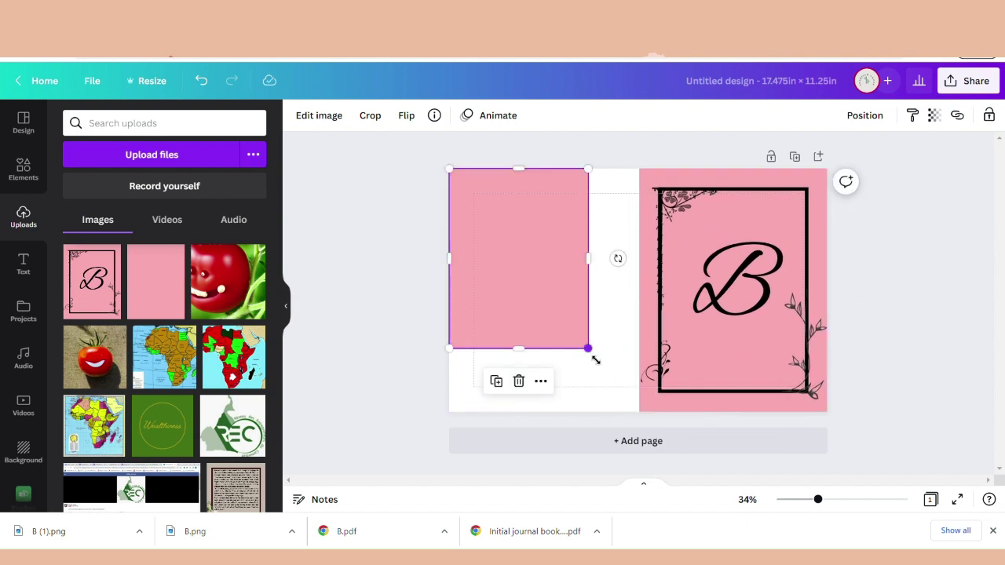
pyautogui.moveTo(590, 351); pyautogui.dragTo(642, 421)
pyautogui.click(723, 336)
pyautogui.click(901, 297)
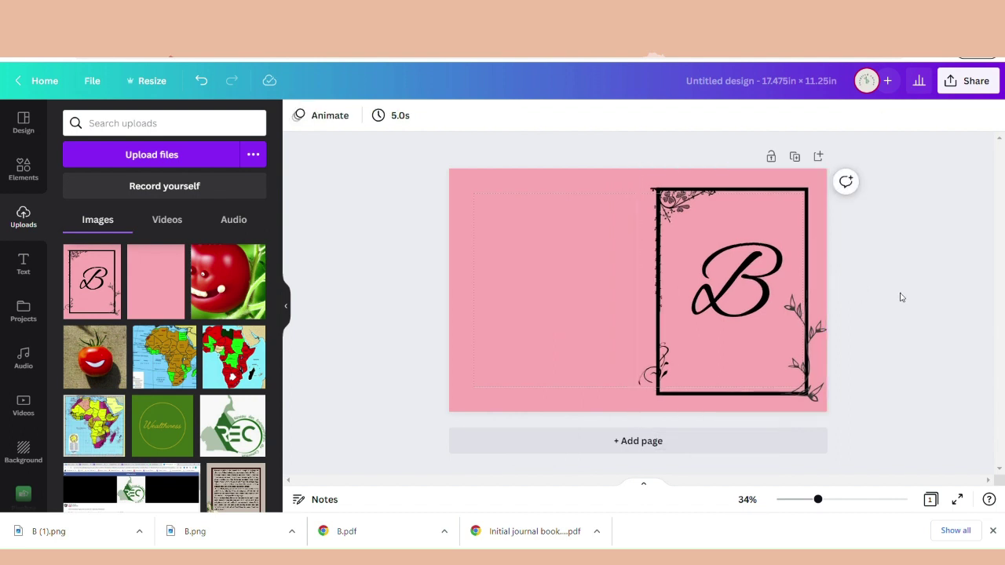
# Fine-tune the size of the plain pink back cover image so its inner edge meets the B cover
pyautogui.click(608, 268)
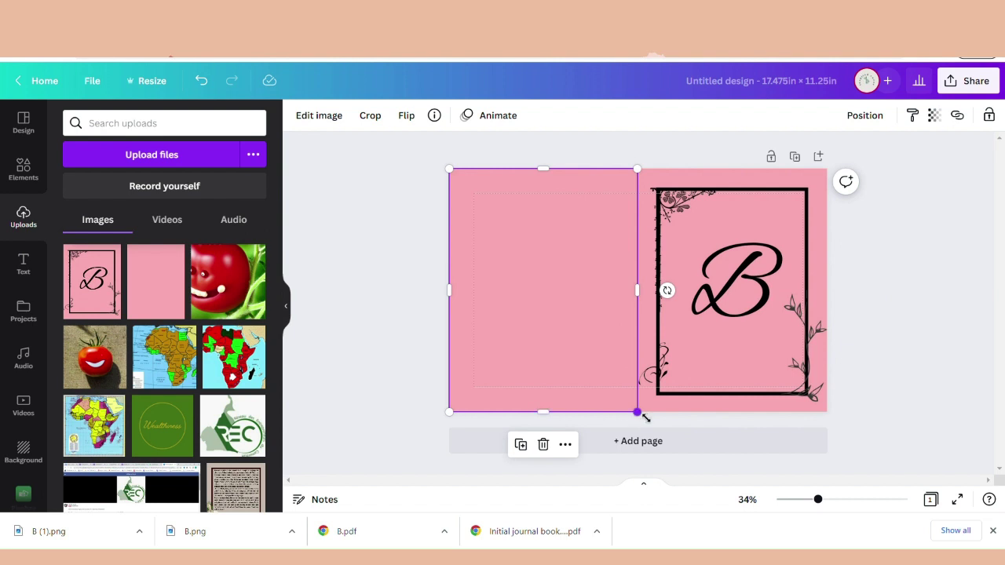
pyautogui.moveTo(646, 417); pyautogui.dragTo(639, 413)
pyautogui.click(874, 251)
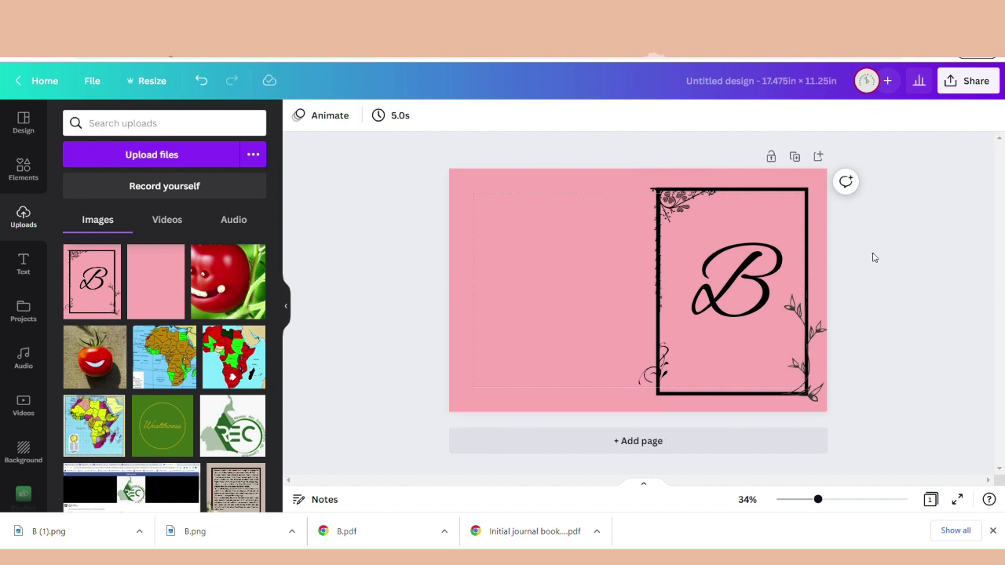
pyautogui.click(968, 80)
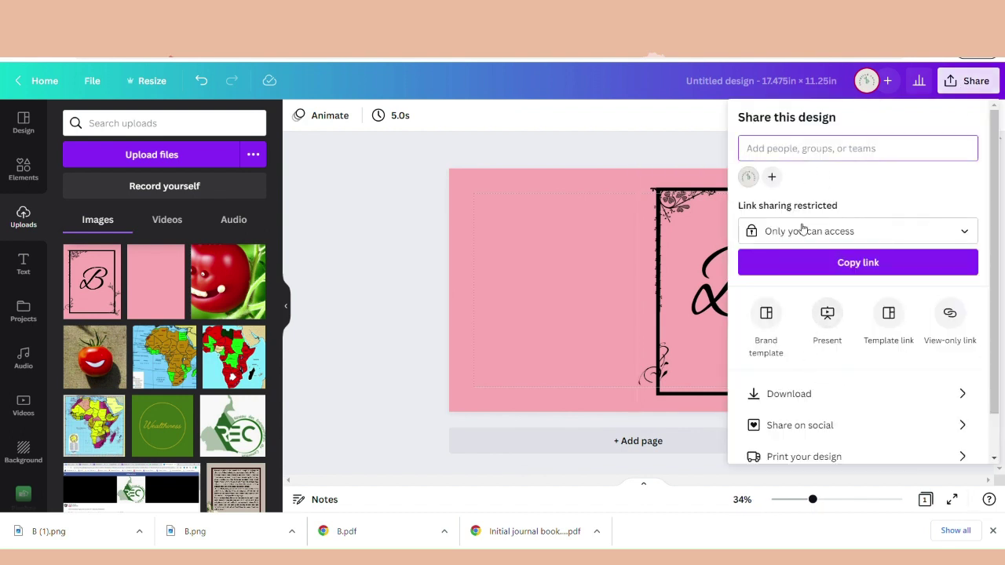
pyautogui.click(781, 393)
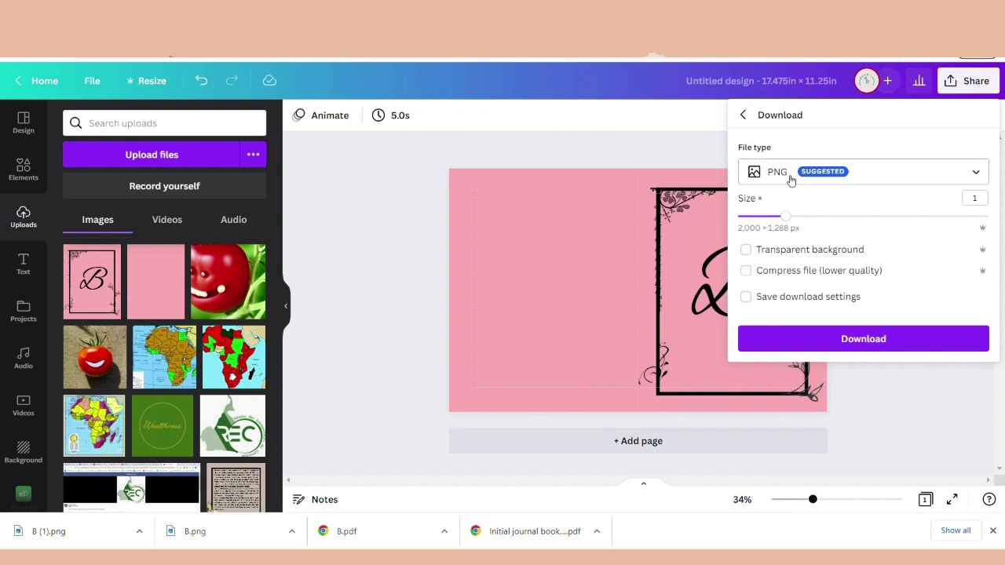
pyautogui.click(790, 175)
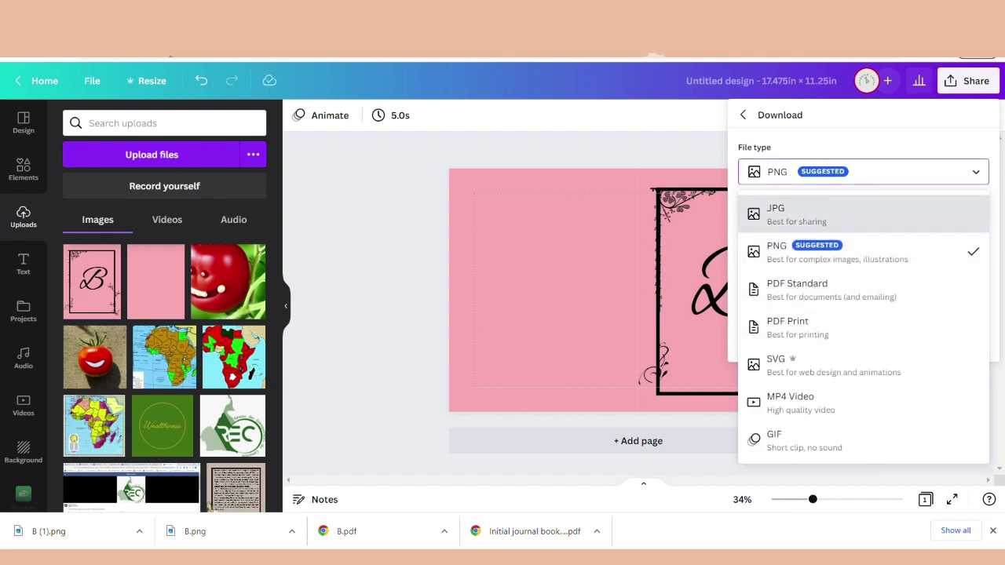
pyautogui.click(734, 98)
# Name the design "initial letter B"
pyautogui.click(711, 77)
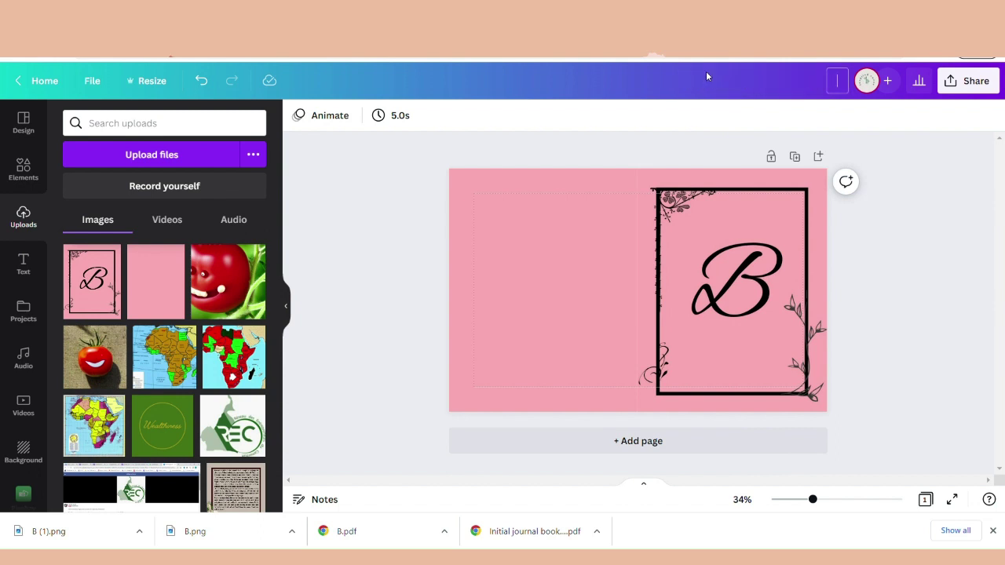
pyautogui.write('initial letter')
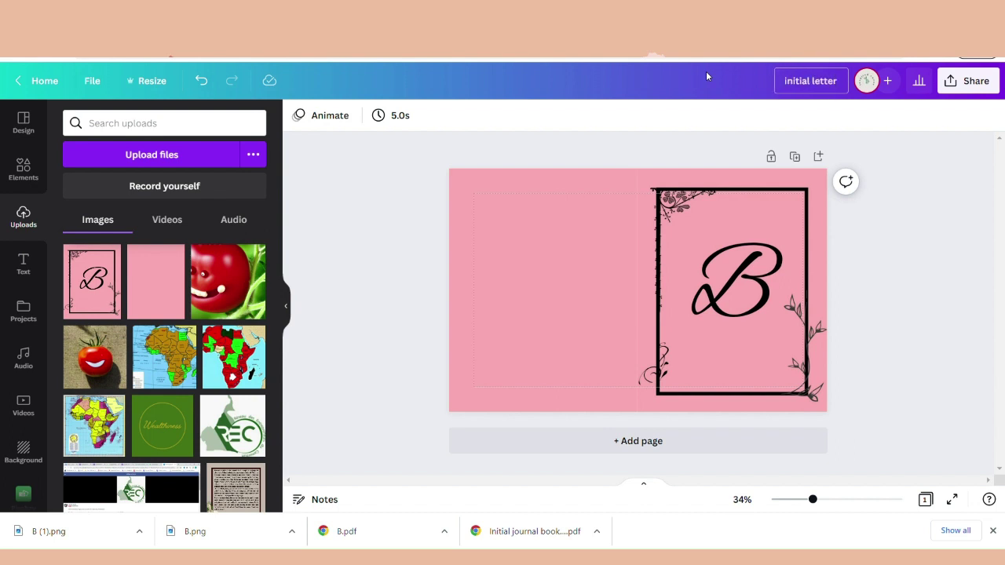
pyautogui.write(' B')
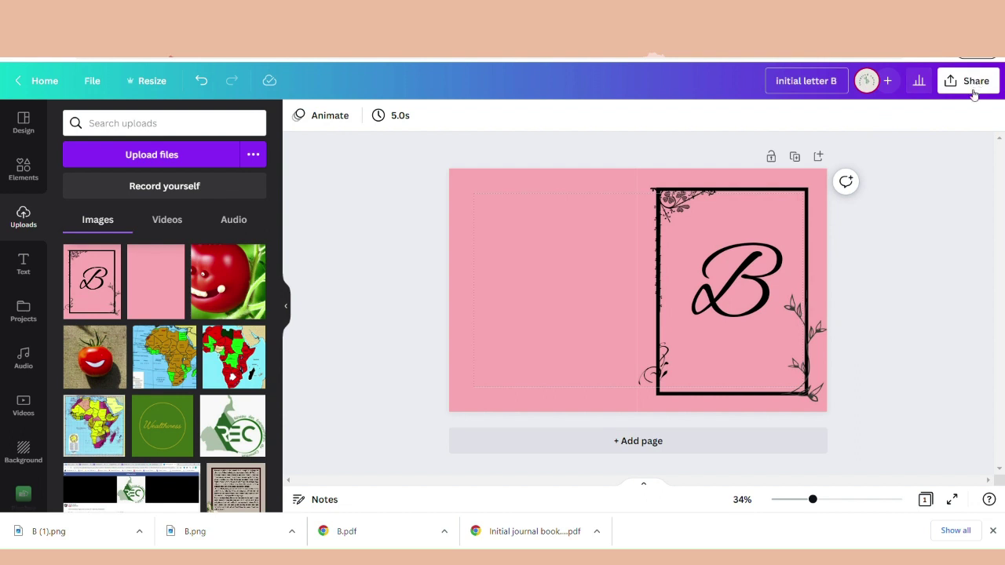
# Download the "initial letter B" cover as a flattened PDF Print file
pyautogui.click(972, 85)
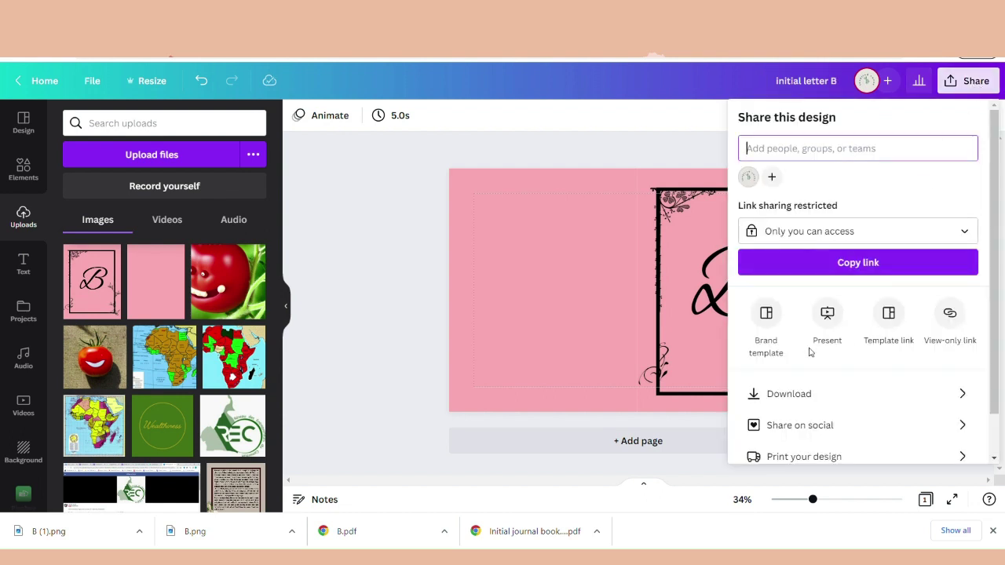
pyautogui.click(801, 394)
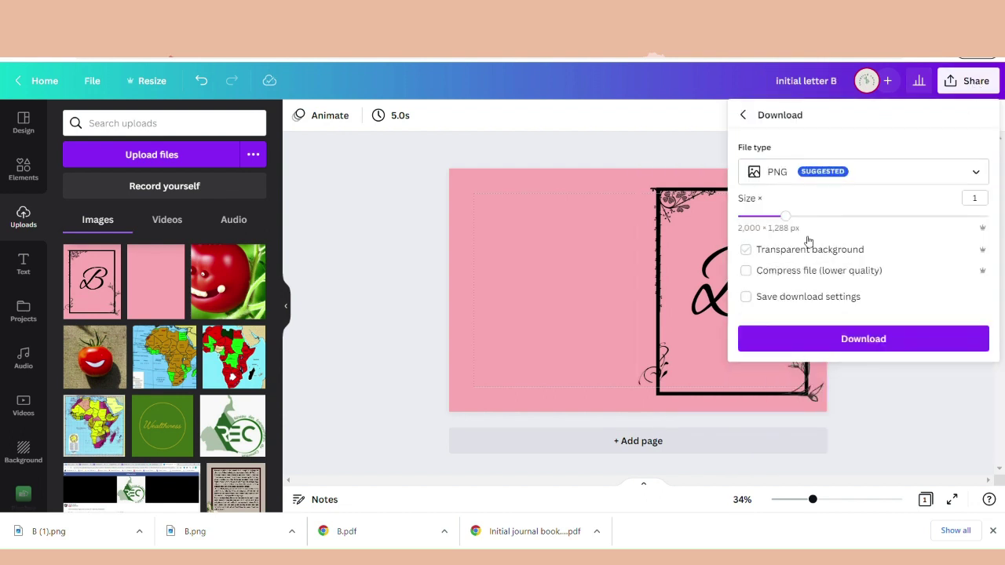
pyautogui.click(769, 174)
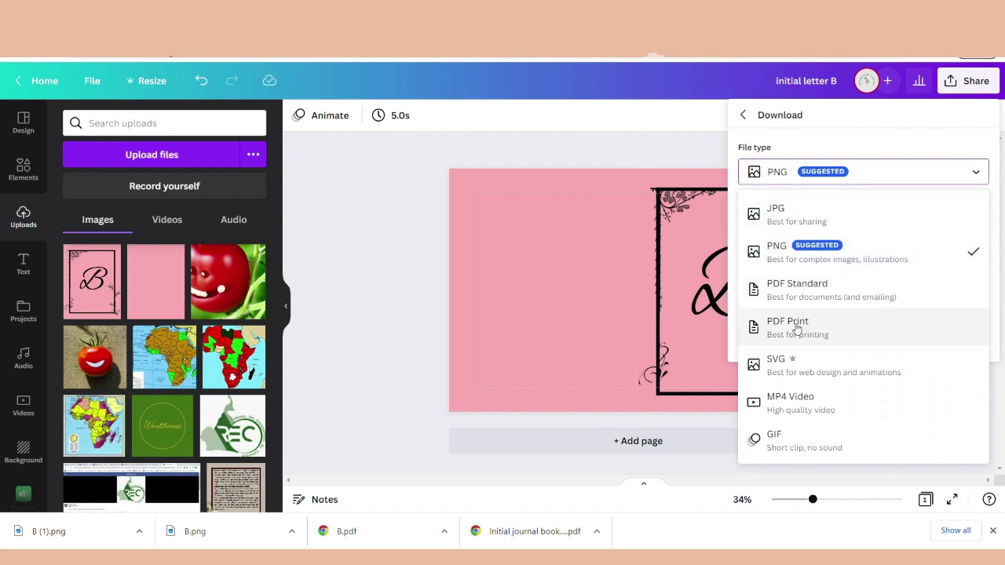
pyautogui.click(797, 328)
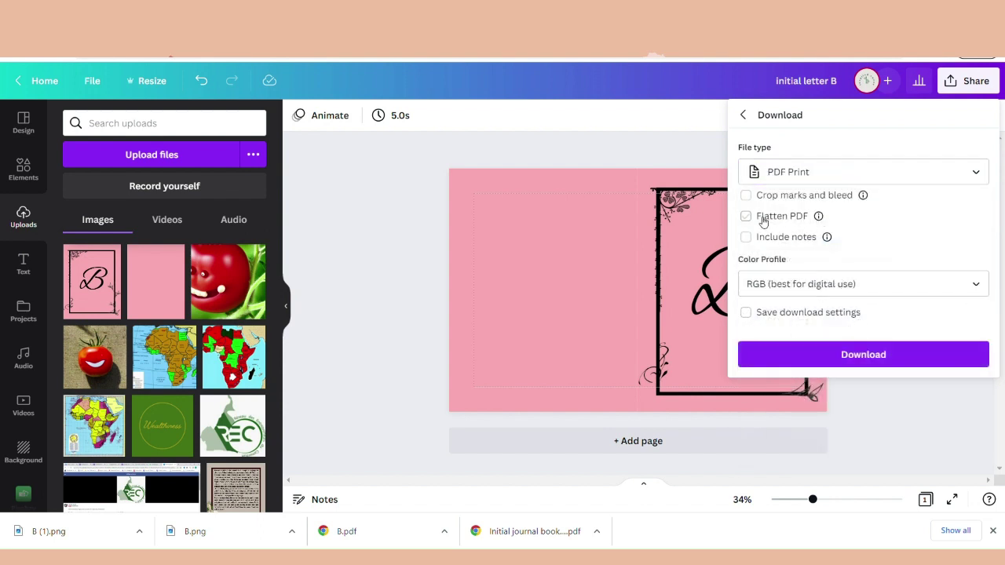
pyautogui.click(760, 218)
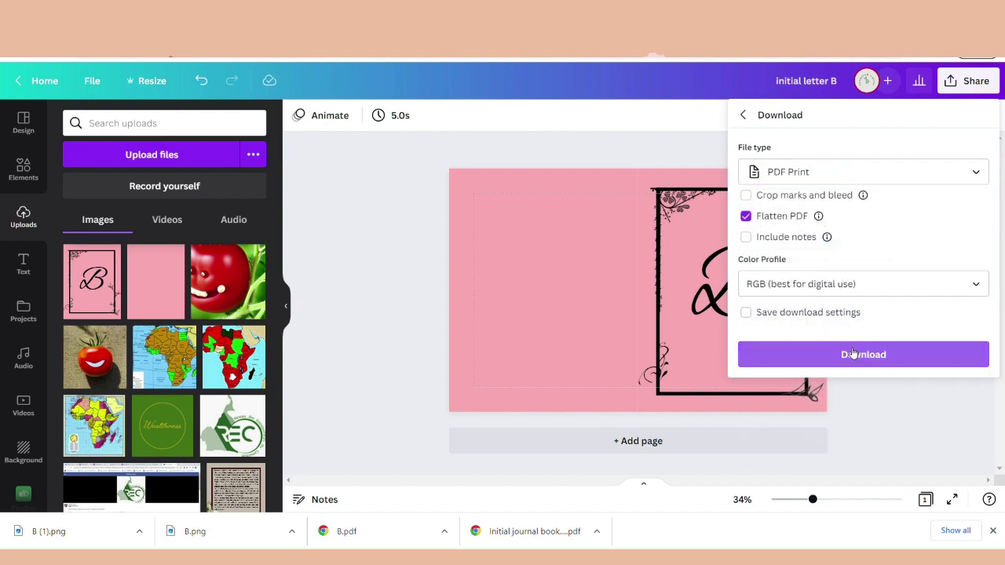
pyautogui.click(849, 354)
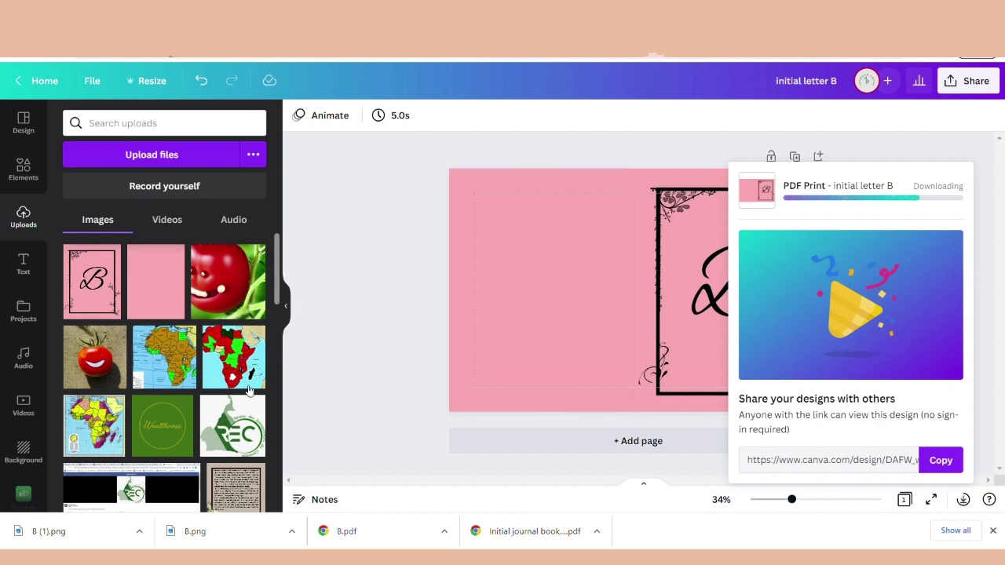
# Look through the element library, search it for "frame" and filter for free items
pyautogui.click(24, 169)
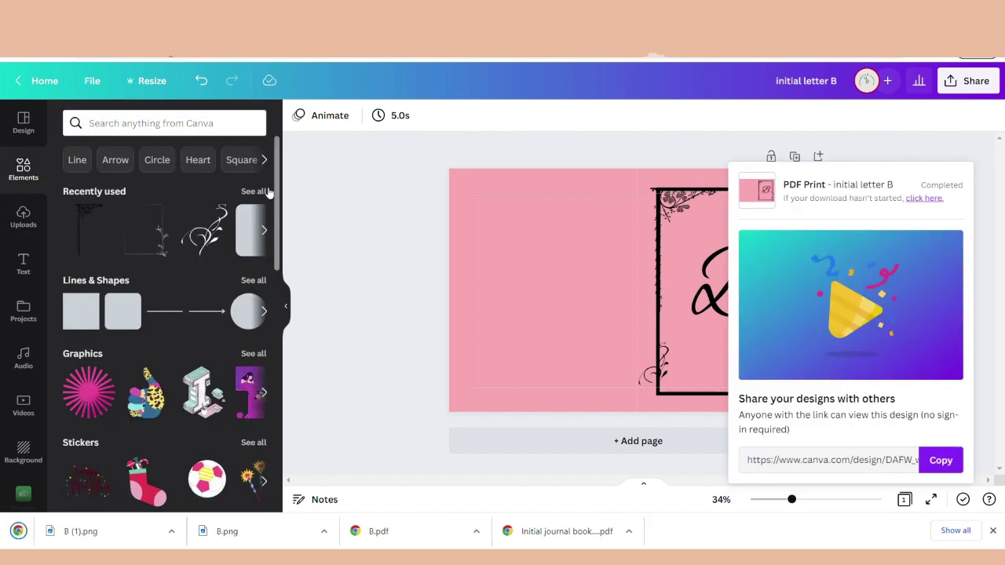
pyautogui.click(262, 191)
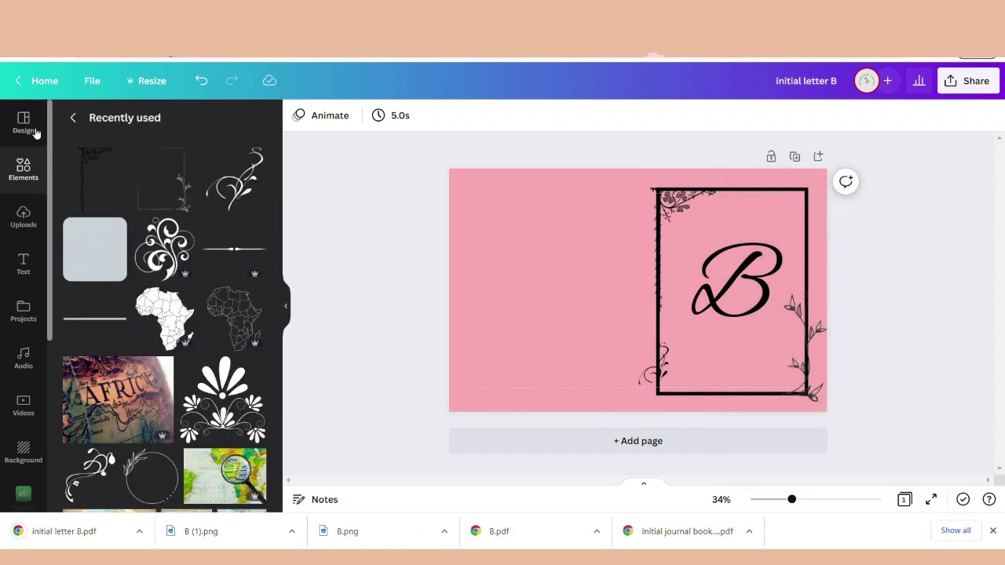
pyautogui.click(73, 117)
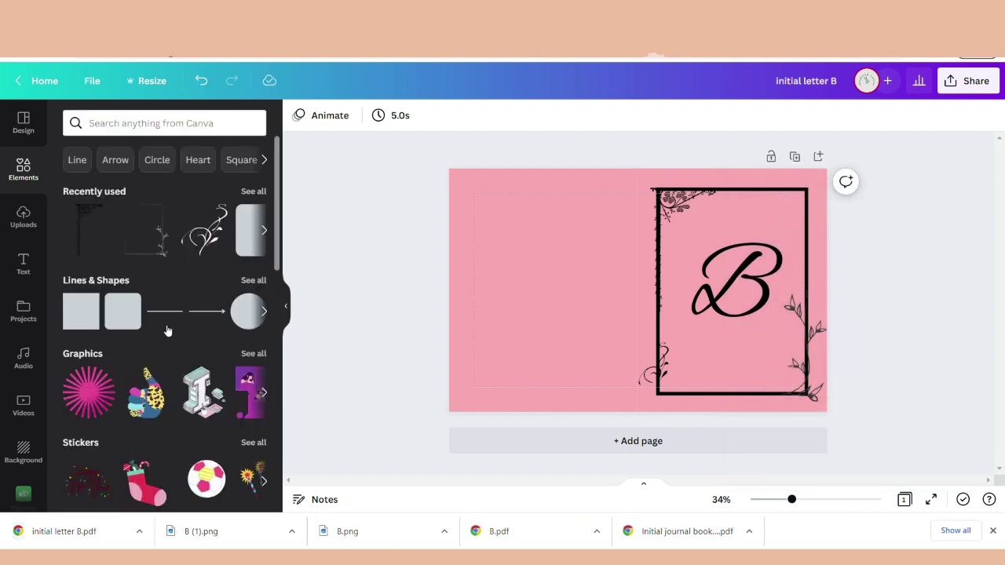
pyautogui.scroll(-3, 279, 220)
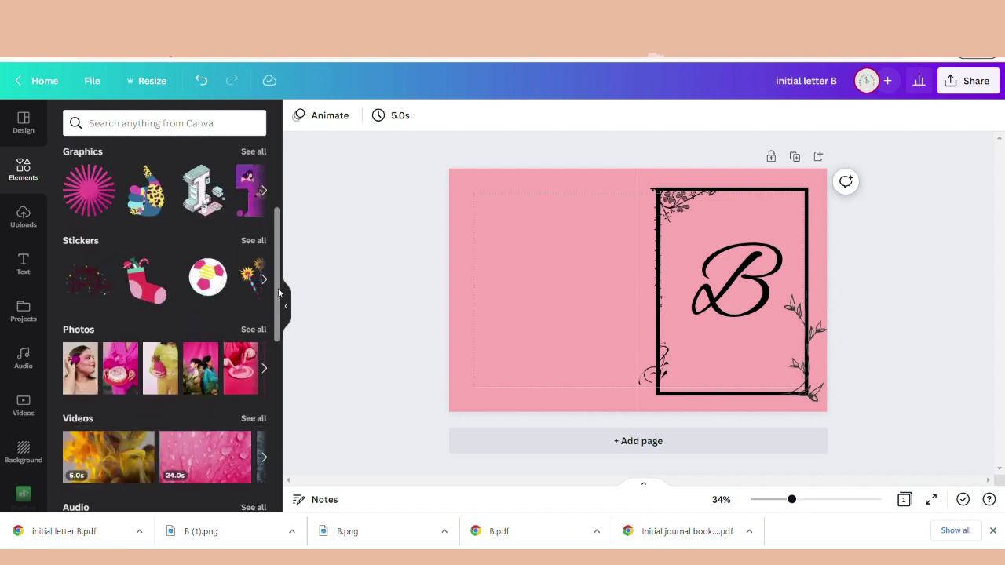
pyautogui.scroll(3, 157, 204)
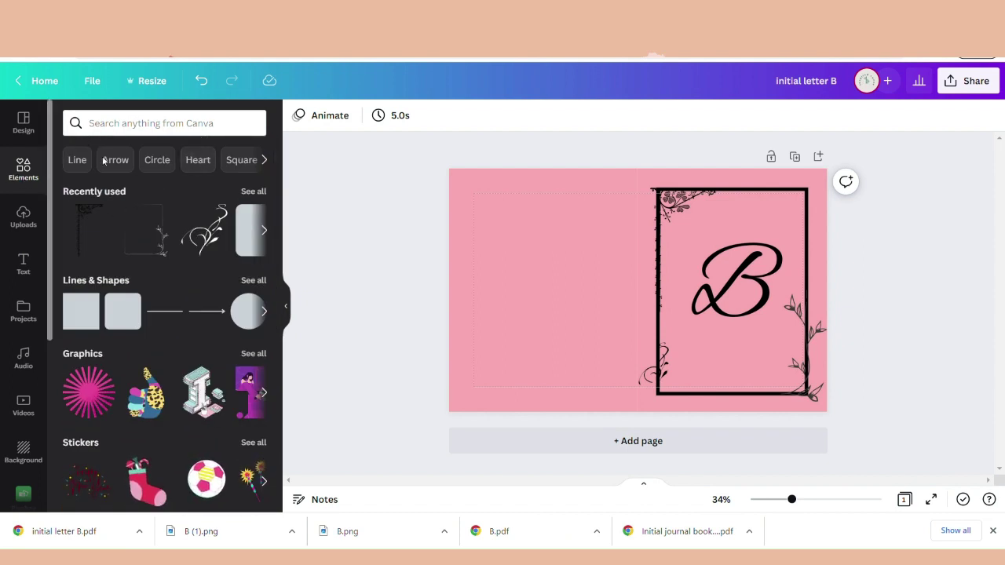
pyautogui.click(202, 124)
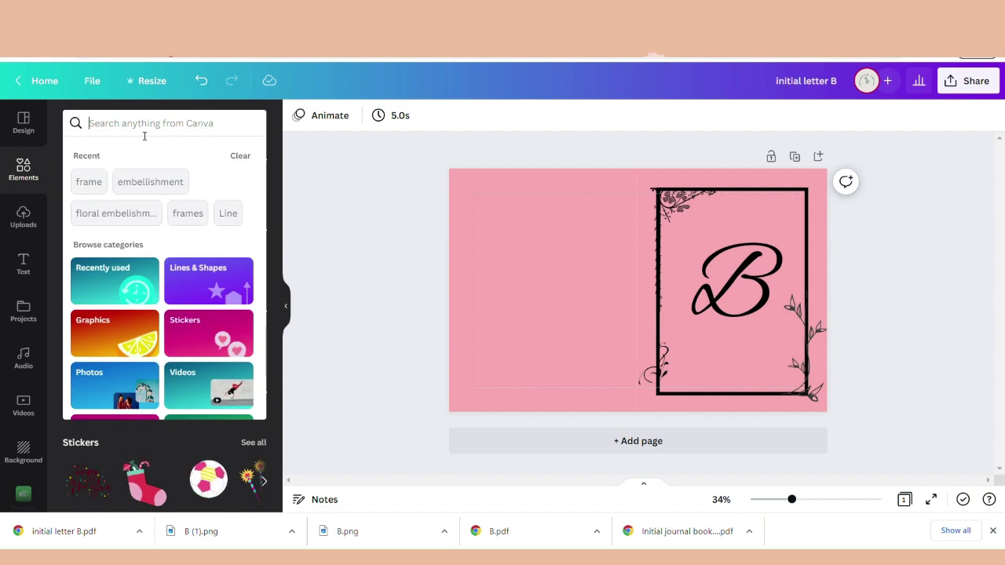
pyautogui.click(89, 181)
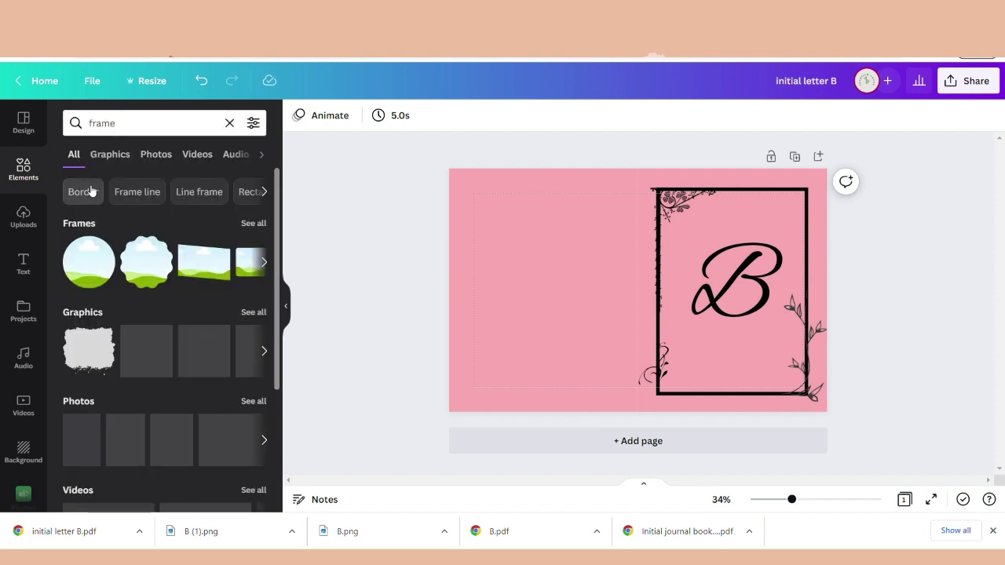
pyautogui.click(254, 124)
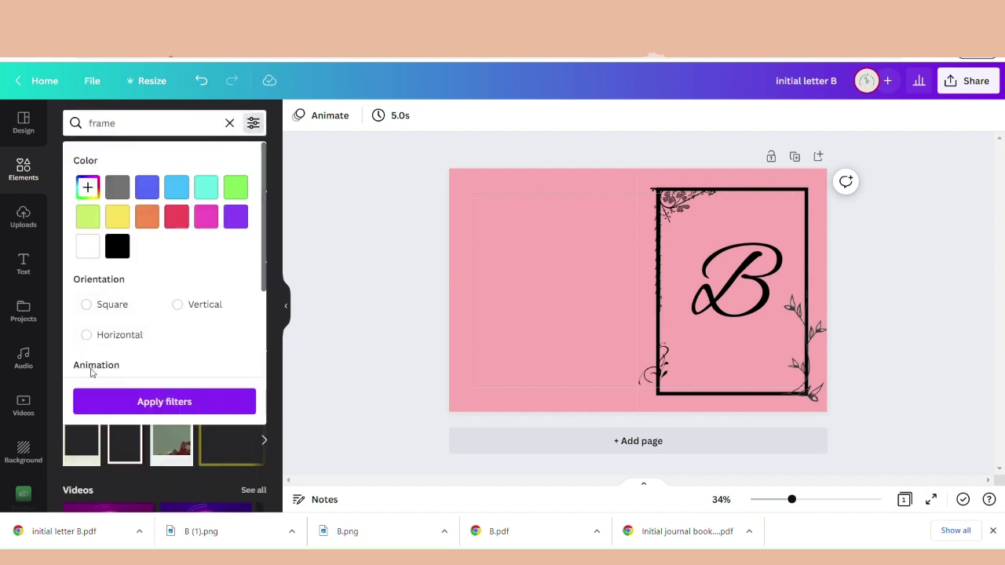
pyautogui.moveTo(264, 255); pyautogui.dragTo(268, 378)
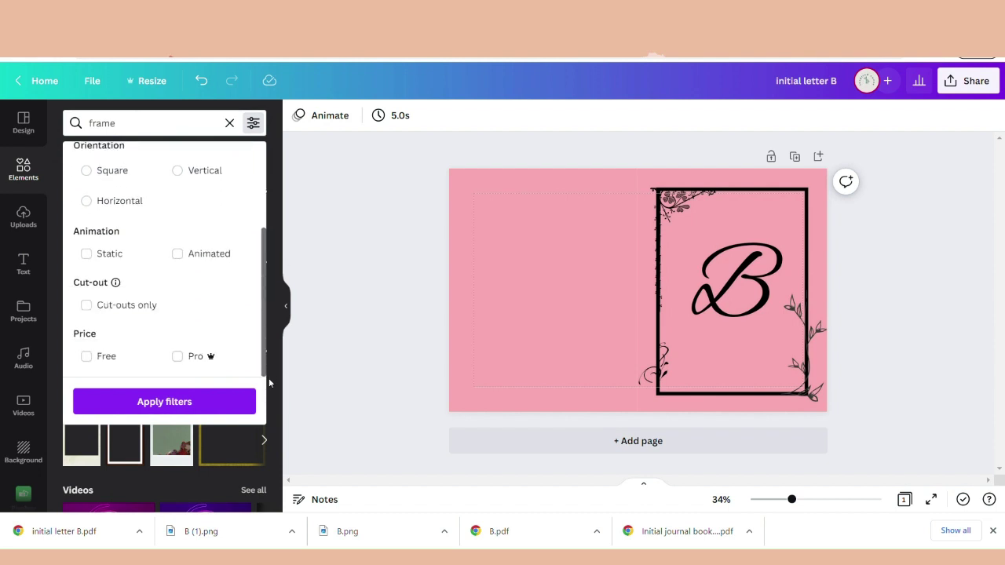
pyautogui.click(87, 356)
pyautogui.click(185, 415)
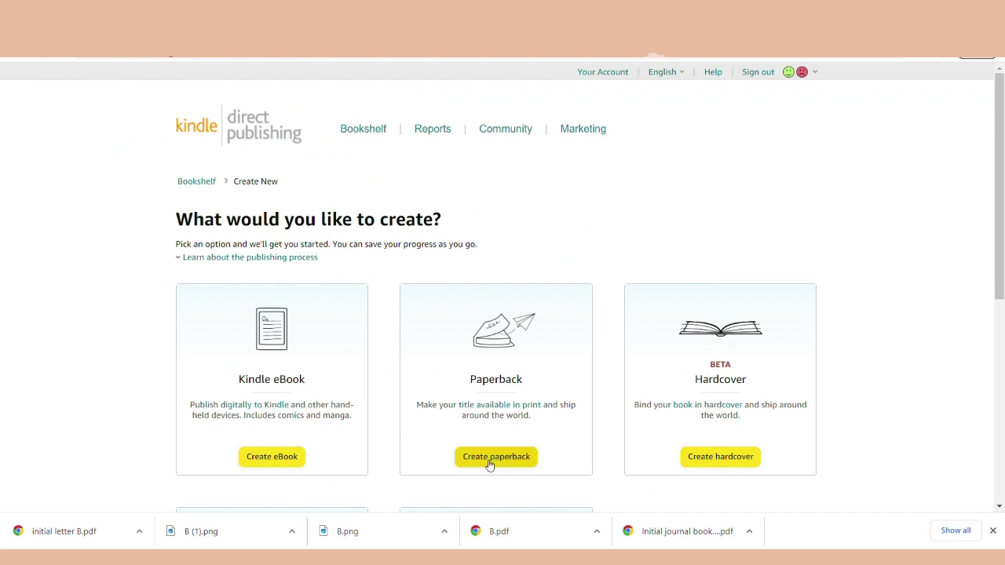
# Switch to Kindle Direct Publishing and start a new paperback title from its bookshelf
pyautogui.click(17, 56)
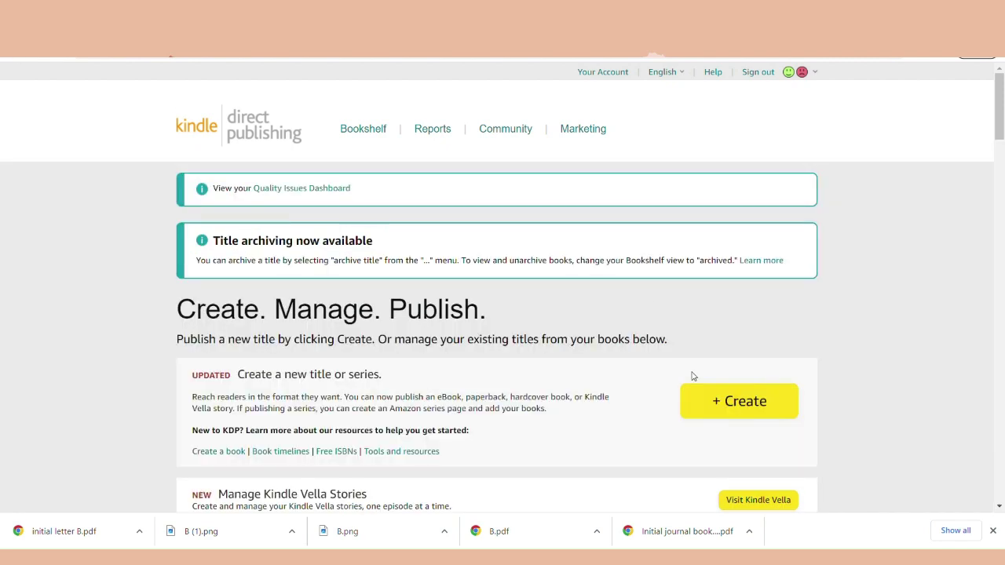
pyautogui.click(745, 399)
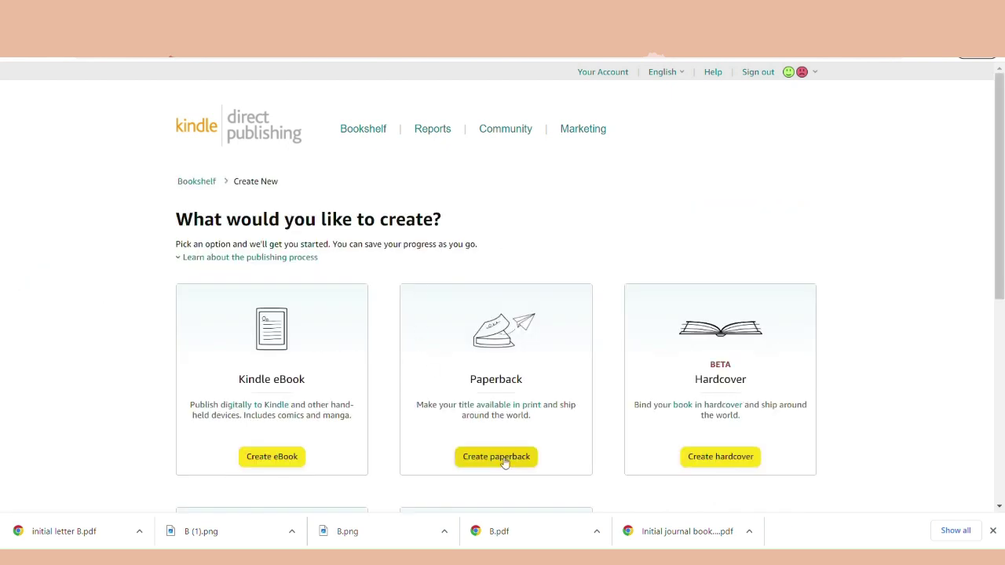
pyautogui.click(505, 460)
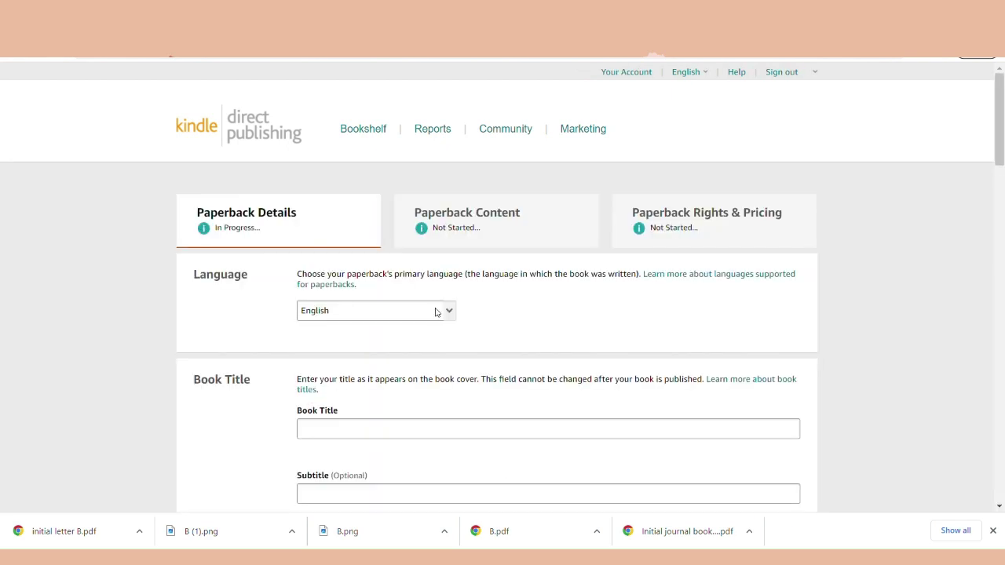
# Enter "letter B" as the book title
pyautogui.scroll(-3, 409, 422)
pyautogui.click(393, 227)
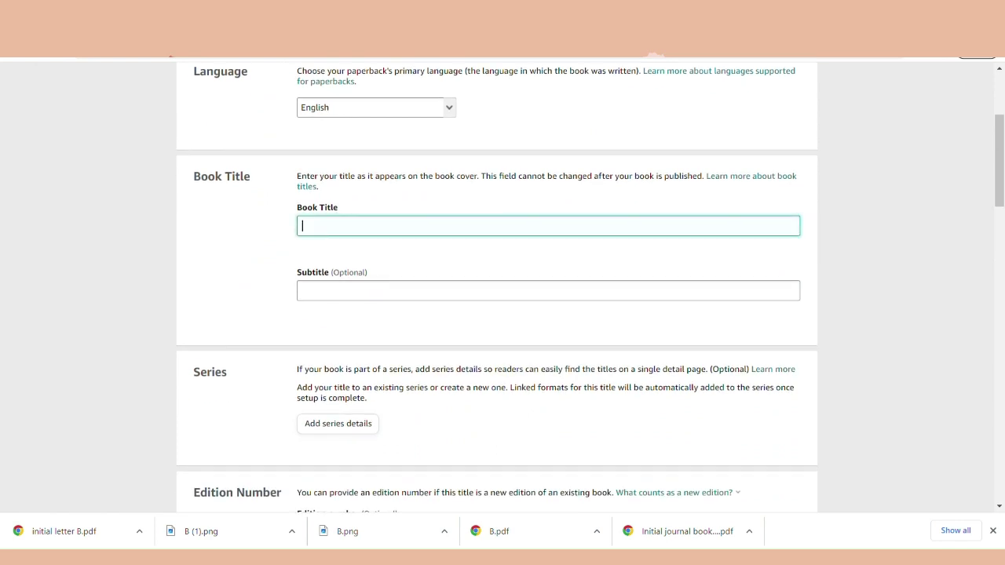
pyautogui.write('B')
pyautogui.write('letter')
# Enter the subtitle "Monogram initial Journal for note taking"
pyautogui.click(345, 291)
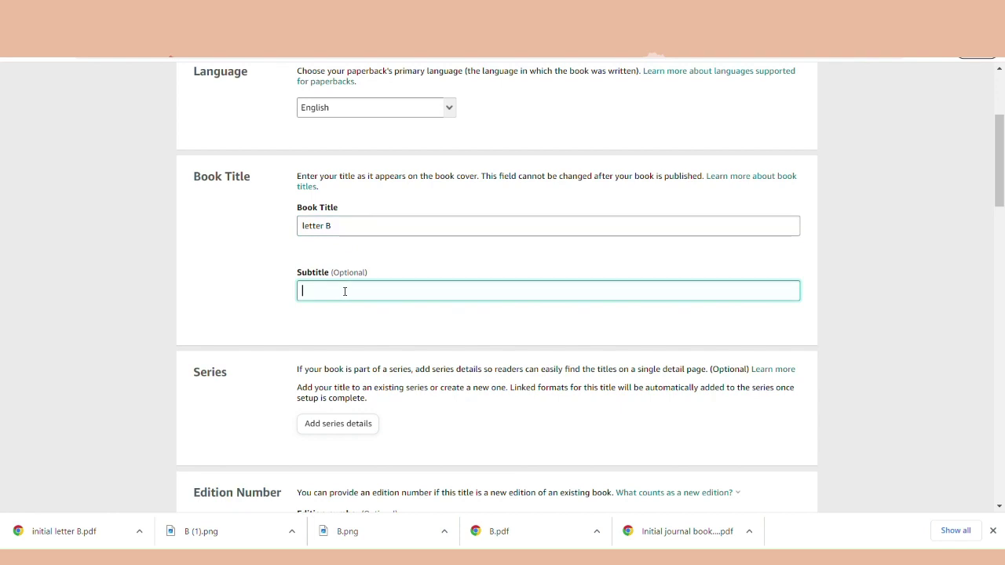
pyautogui.write('Monogram inial')
pyautogui.click(355, 291)
pyautogui.write('ti')
pyautogui.click(405, 300)
pyautogui.write('Journal for note taking')
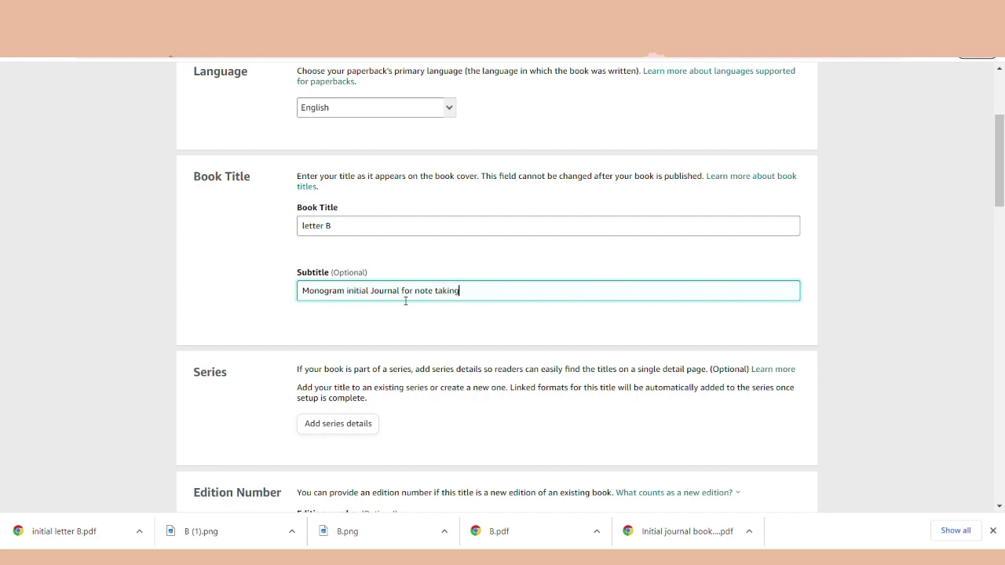
# Fill in the primary author's first and last name with the pen name
pyautogui.scroll(-2, 405, 300)
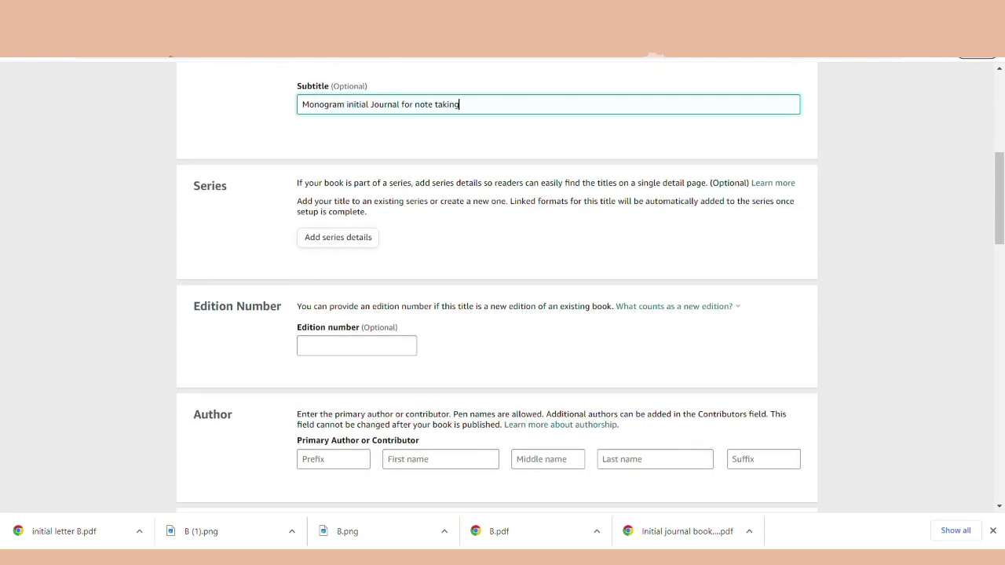
pyautogui.scroll(-1, 497, 288)
pyautogui.click(440, 395)
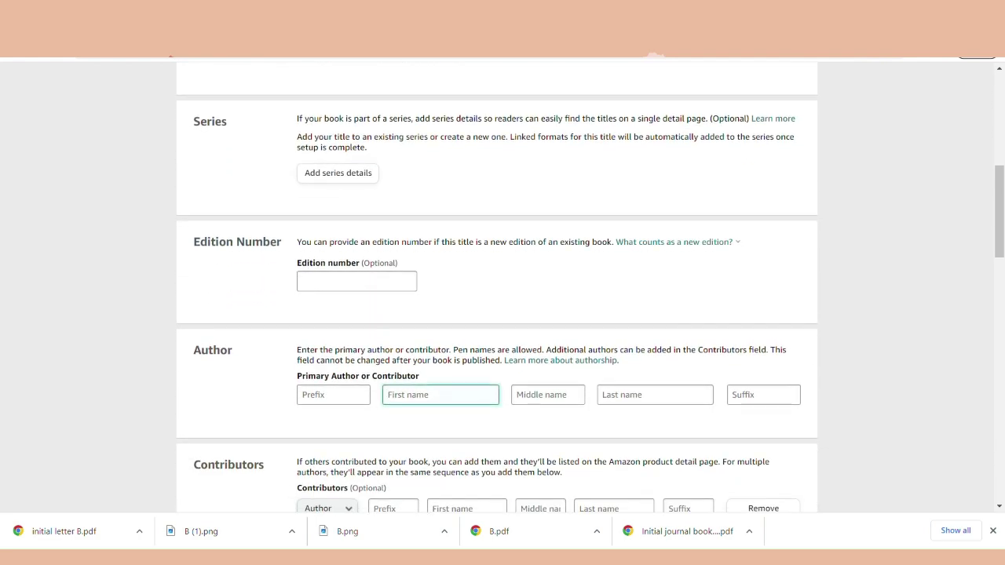
pyautogui.write('L')
pyautogui.click(655, 395)
pyautogui.write('A')
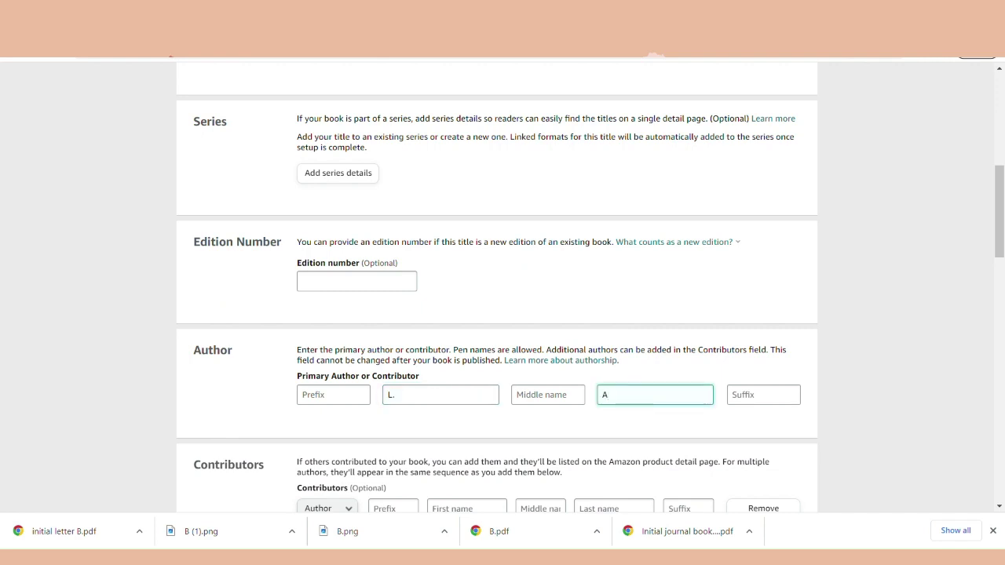
pyautogui.write('. journal')
pyautogui.press('BackSpace')
pyautogui.press('BackSpace')
pyautogui.press('BackSpace')
pyautogui.press('BackSpace')
pyautogui.press('BackSpace')
pyautogui.press('BackSpace')
pyautogui.press('BackSpace')
pyautogui.press('BackSpace')
pyautogui.write('Journal')
# Begin the book description with "this pink monogram initial journal is featuring the letter"
pyautogui.scroll(-3, 503, 282)
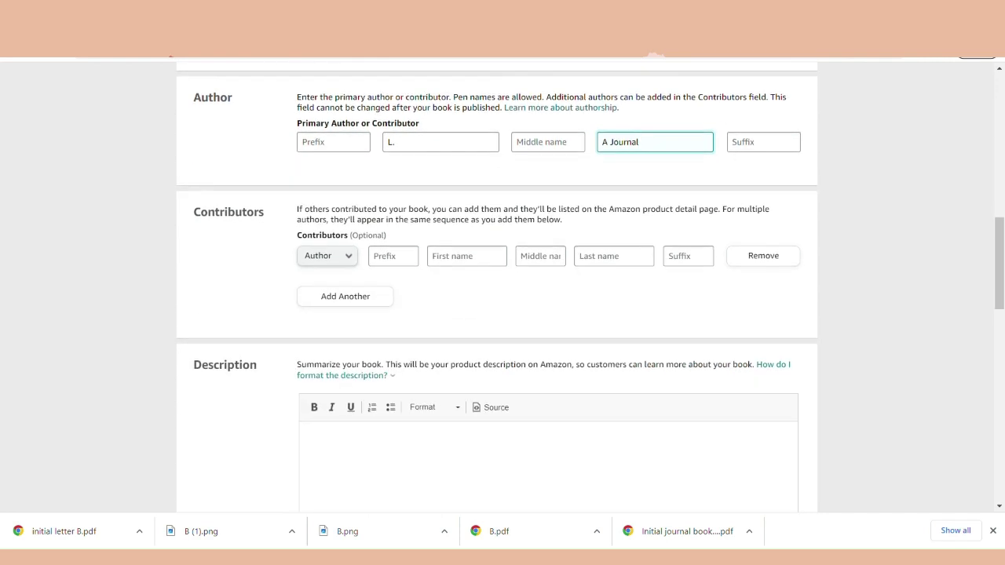
pyautogui.scroll(-3, 502, 282)
pyautogui.click(312, 246)
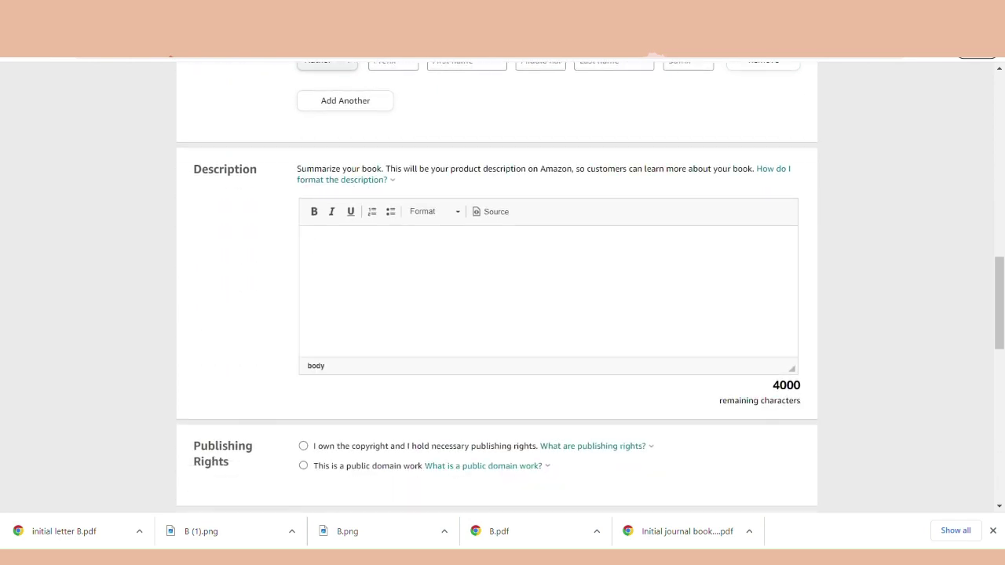
pyautogui.write('this monogram initial journal')
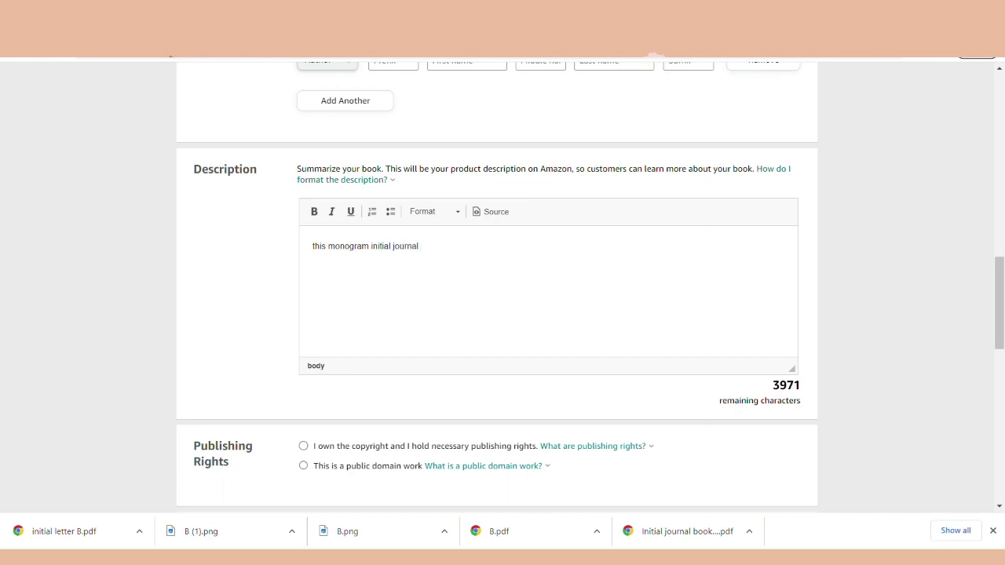
pyautogui.write(' is pink')
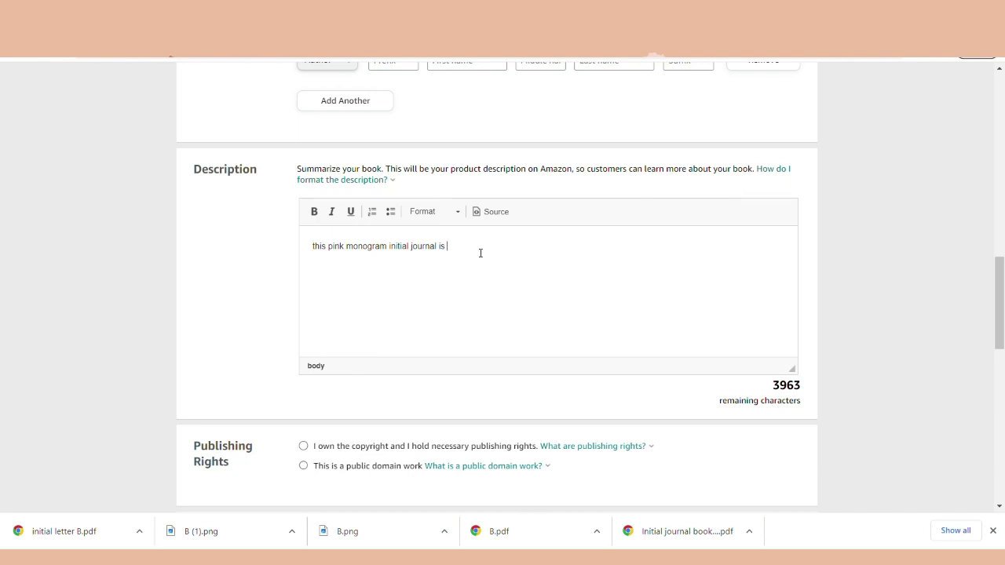
pyautogui.write('featur')
pyautogui.write('ing')
pyautogui.write(', ')
pyautogui.write('the lett')
pyautogui.write('er')
pyautogui.write(' b')
pyautogui.press('BackSpace')
pyautogui.press('BackSpace')
# Complete the description with "B. it would be suitable for anyone who loves the color pink"
pyautogui.write('B. it would be suitabl')
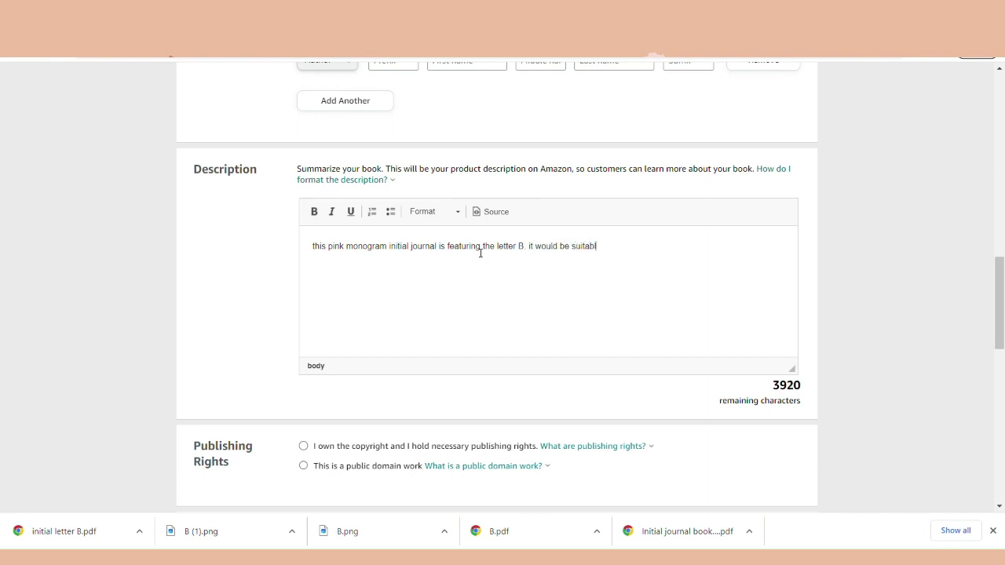
pyautogui.write('e for any  on')
pyautogui.press('BackSpace')
pyautogui.press('BackSpace')
pyautogui.press('BackSpace')
pyautogui.write('one who loves the ')
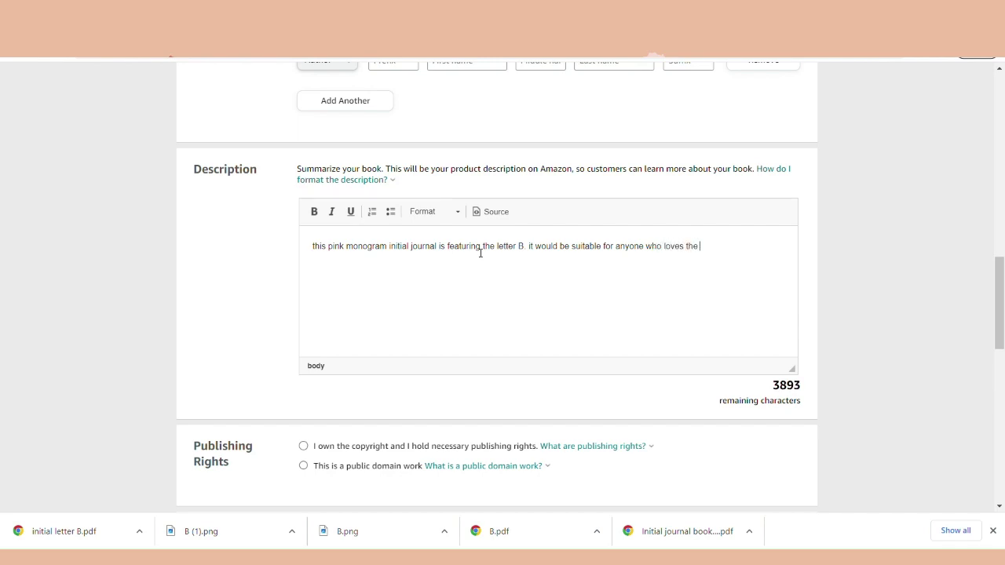
pyautogui.write('color pink')
# Declare ownership of the copyright and the necessary publishing rights
pyautogui.scroll(-4, 481, 253)
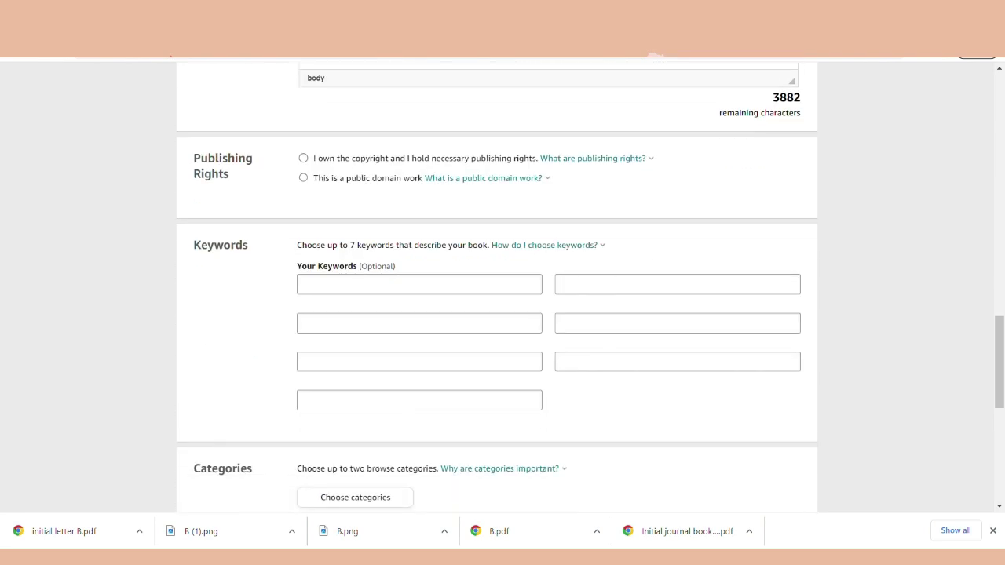
pyautogui.click(304, 158)
pyautogui.scroll(-3, 497, 286)
pyautogui.scroll(2, 496, 285)
# Add the keywords "journal" and "notebook, note taking" in separate keyword fields, one below the other
pyautogui.click(419, 253)
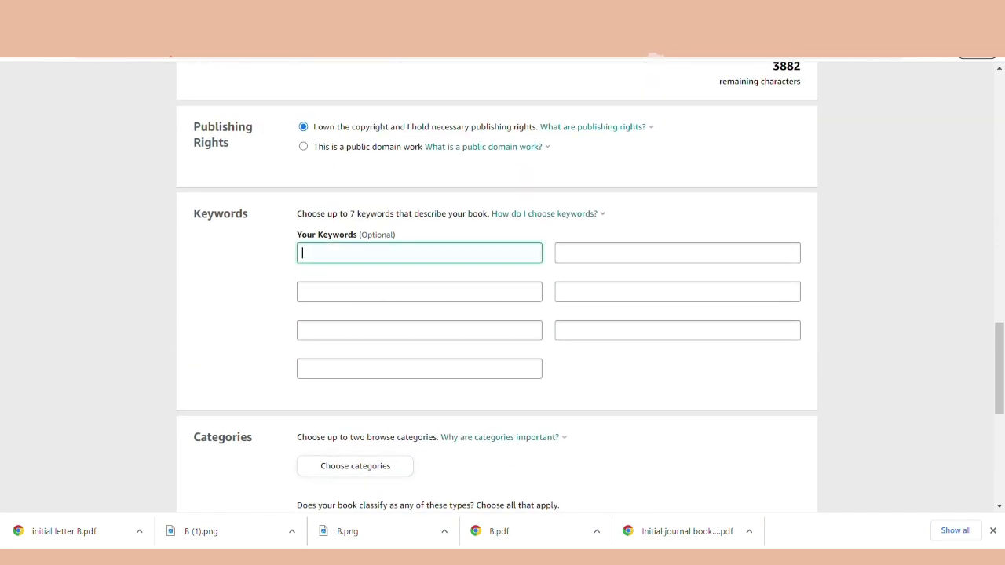
pyautogui.write('journal')
pyautogui.click(419, 291)
pyautogui.write('not')
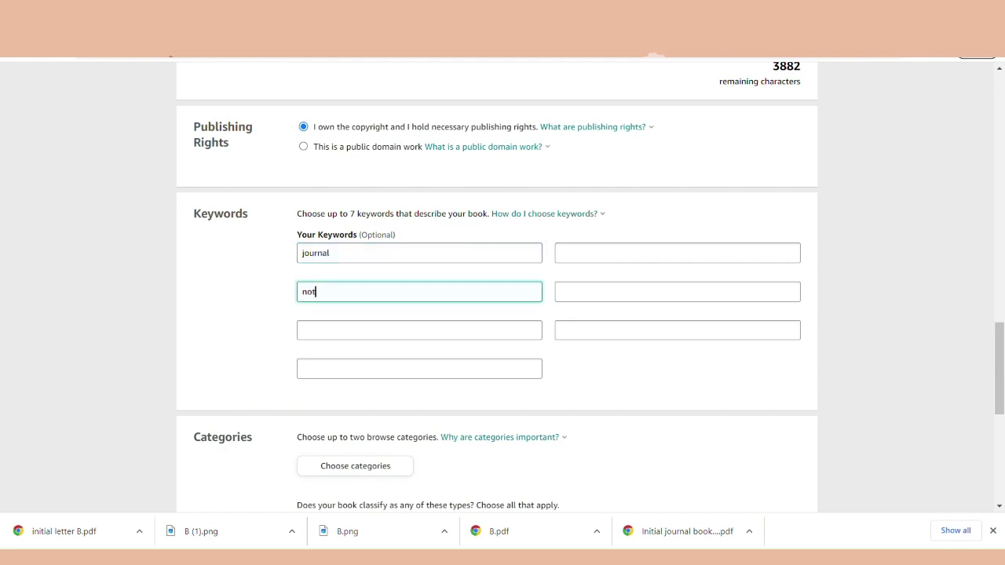
pyautogui.write('ebook, note taking')
pyautogui.press('Tab')
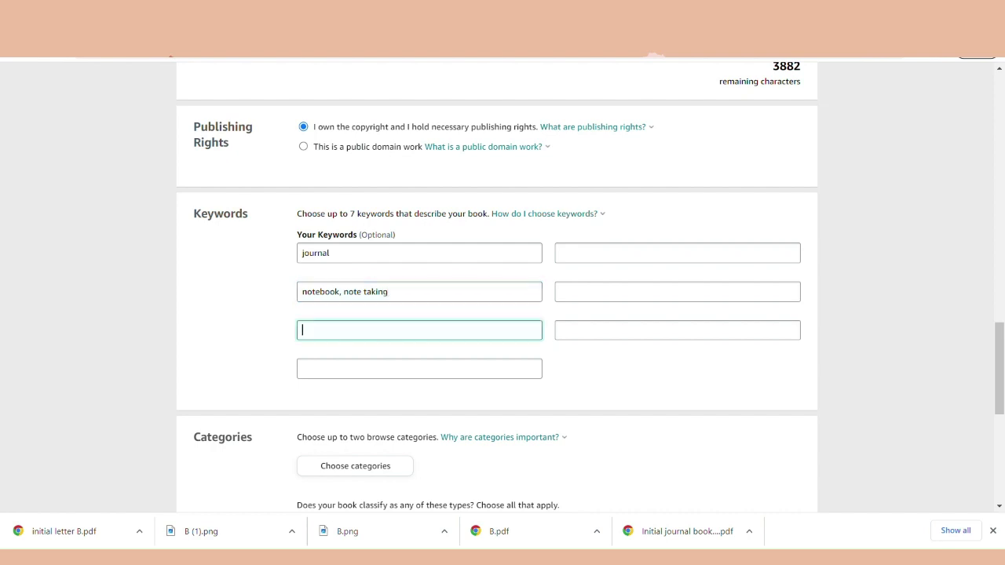
# Add the keywords "writing" and "pink jounal" in the next two empty keyword fields
pyautogui.write('writing')
pyautogui.click(329, 368)
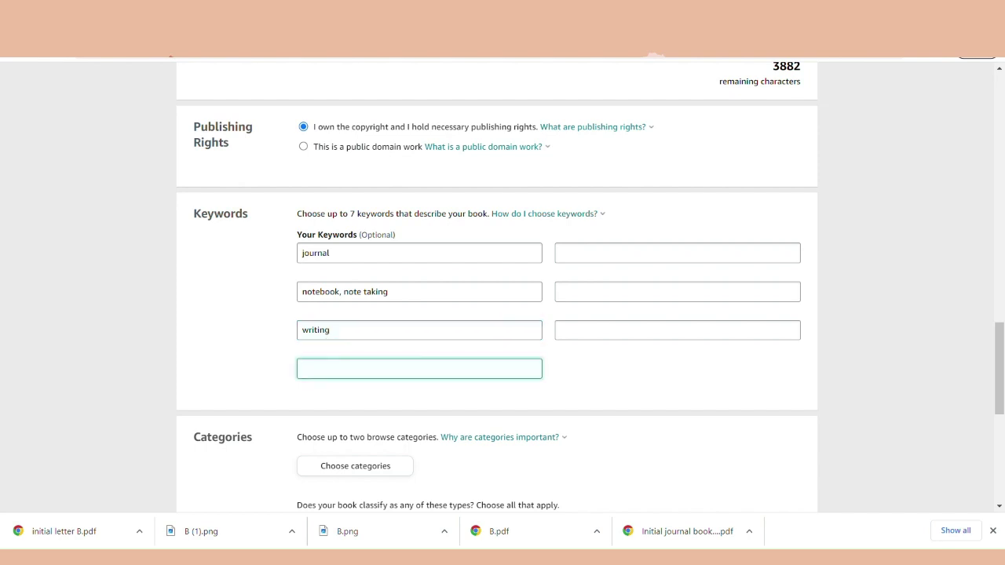
pyautogui.write('pink jounal')
pyautogui.press('Tab')
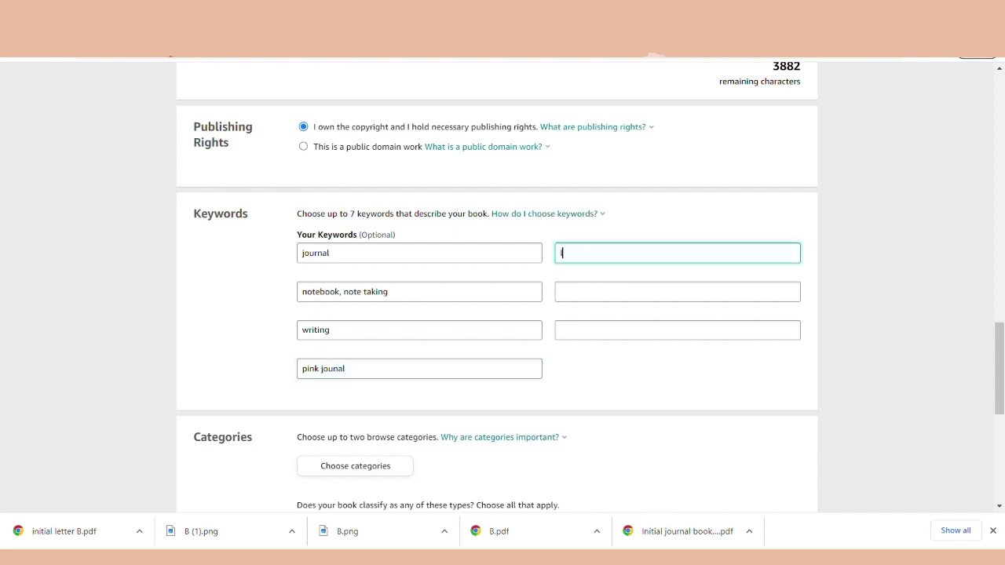
# Add "letter A journal" and "birthday gift journal" as two more keywords, each in its own field
pyautogui.write('letter A journal')
pyautogui.click(602, 291)
pyautogui.write('bi')
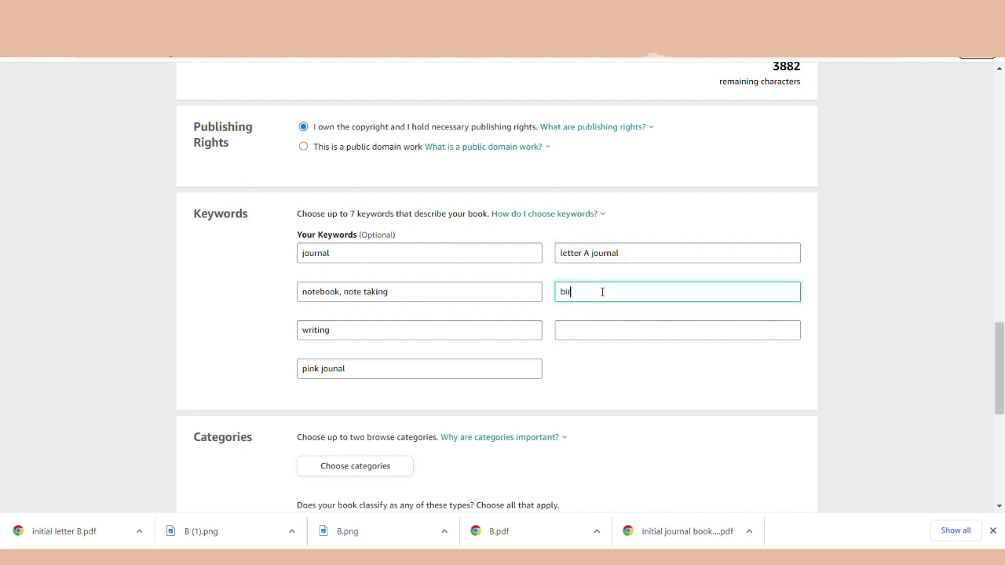
pyautogui.write('rthday gir')
pyautogui.press('BackSpace')
pyautogui.press('BackSpace')
pyautogui.press('BackSpace')
pyautogui.write('ift journal')
# Open the category chooser and expand Juvenile Nonfiction down to its Language Arts subcategories
pyautogui.scroll(-2, 837, 321)
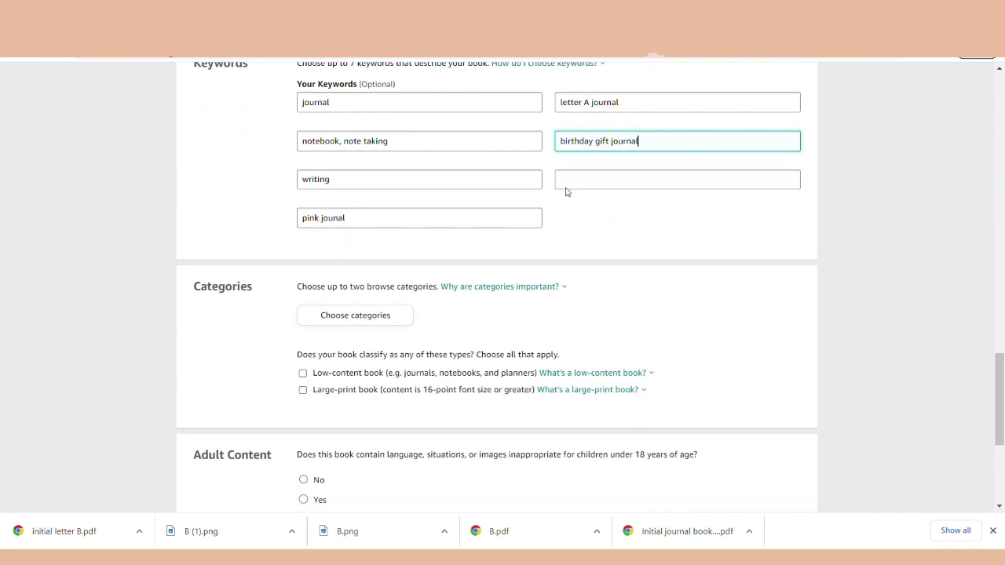
pyautogui.click(361, 322)
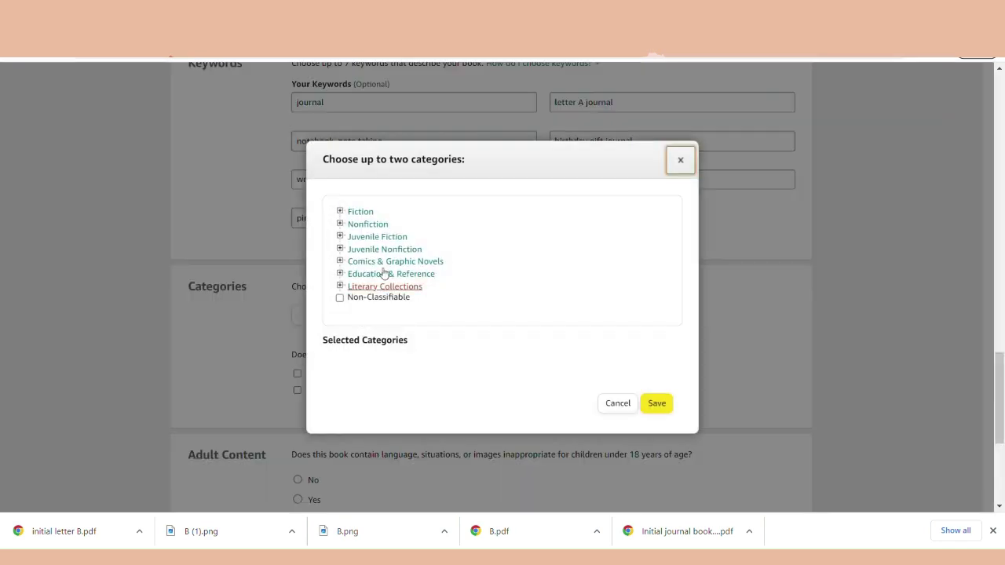
pyautogui.click(343, 250)
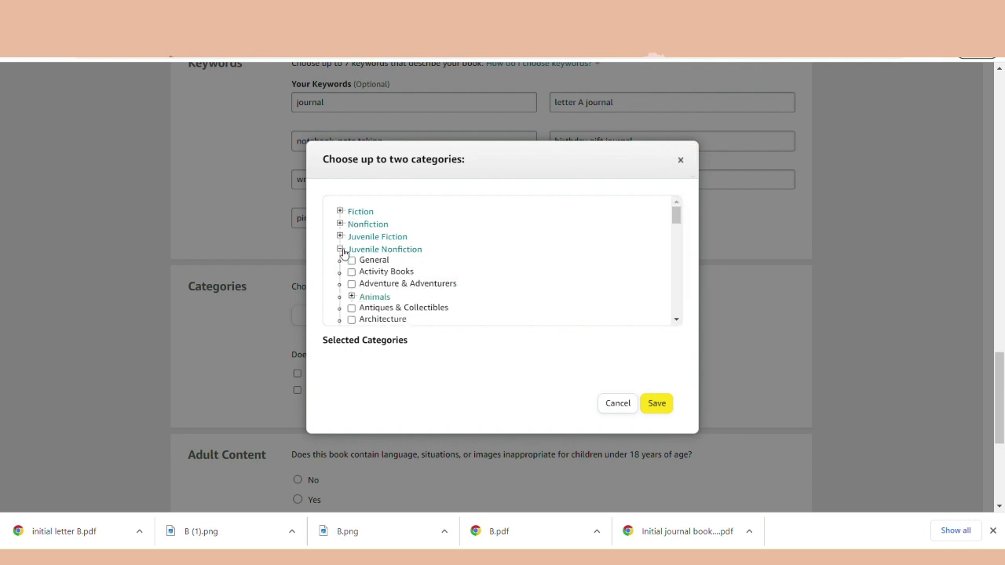
pyautogui.scroll(-6, 498, 260)
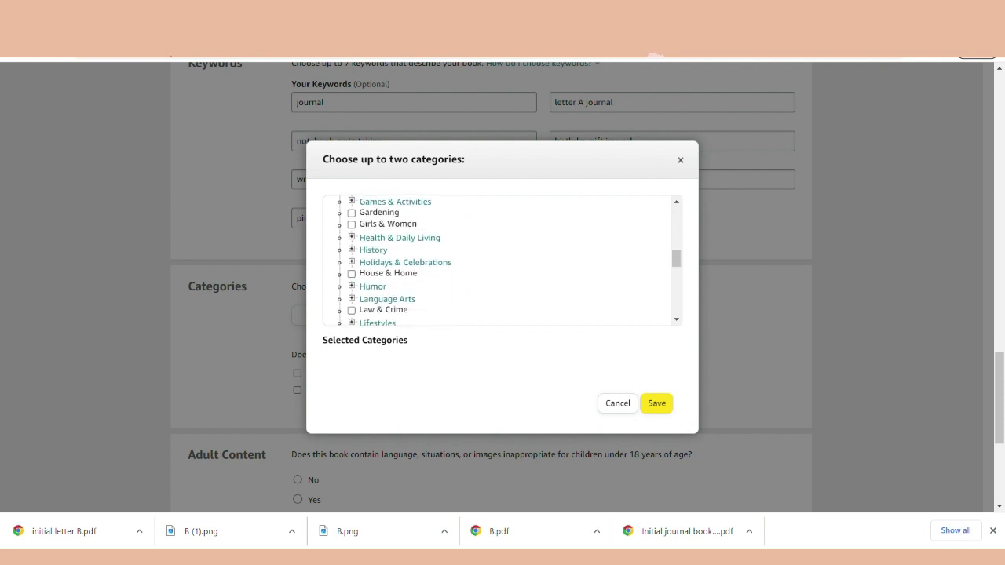
pyautogui.scroll(-1, 498, 261)
pyautogui.scroll(5, 498, 260)
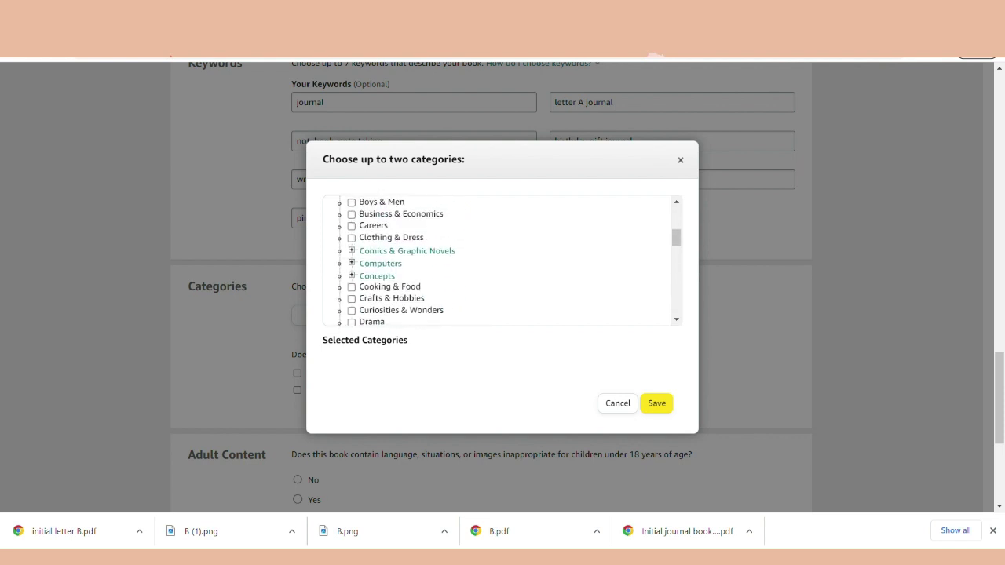
pyautogui.scroll(5, 499, 261)
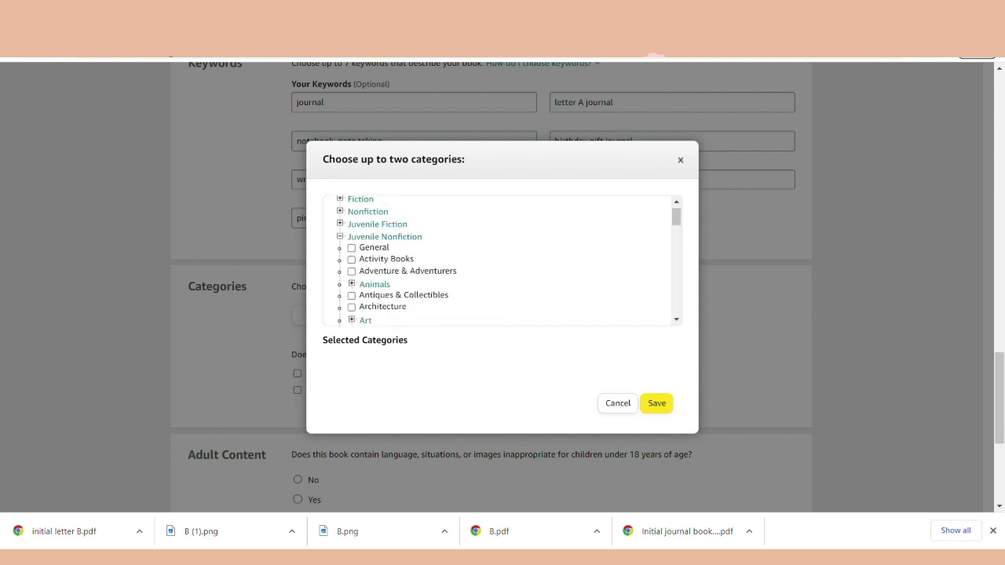
pyautogui.scroll(-6, 498, 261)
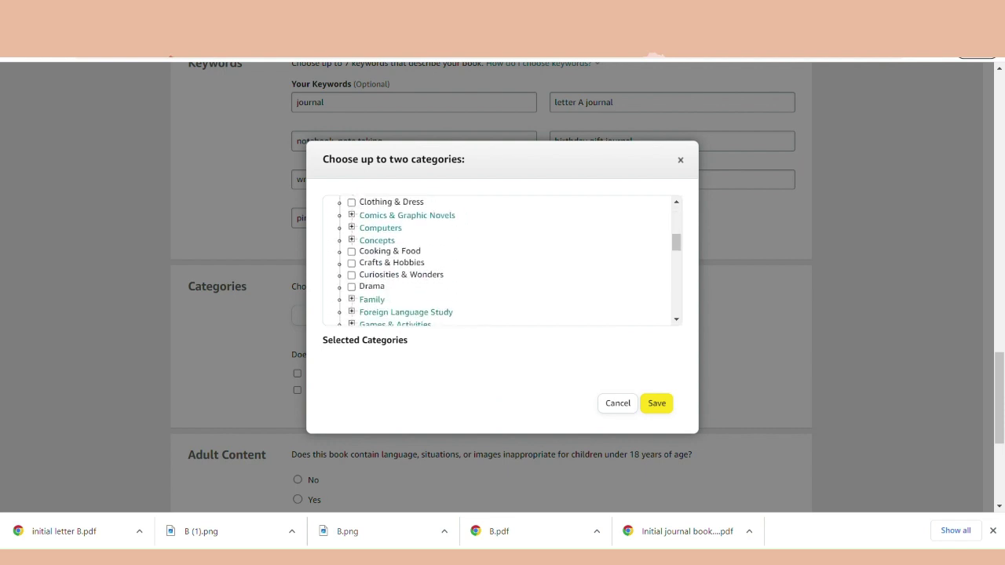
pyautogui.scroll(-2, 498, 261)
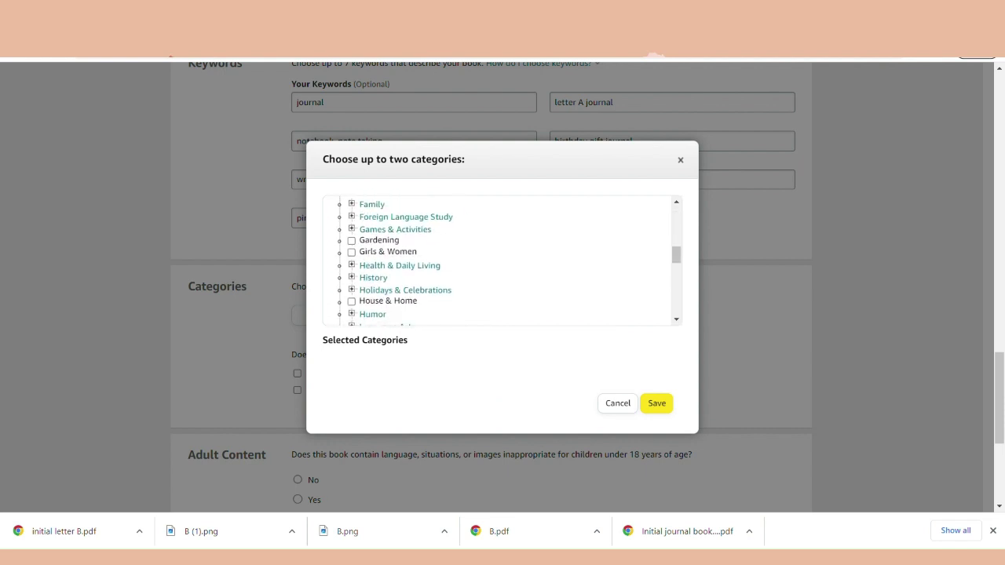
pyautogui.scroll(-1, 499, 260)
pyautogui.scroll(-2, 499, 259)
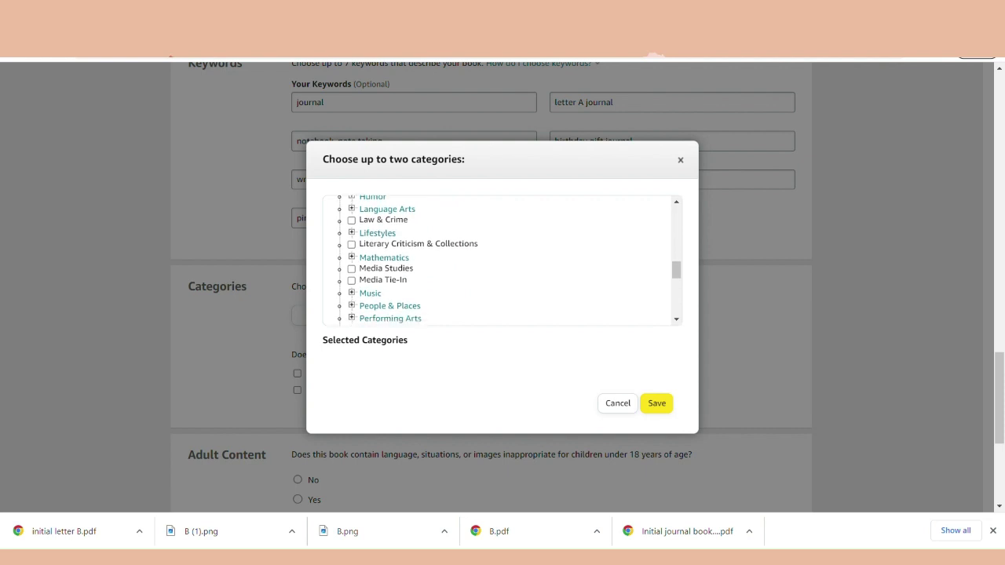
pyautogui.scroll(2, 499, 259)
pyautogui.click(386, 242)
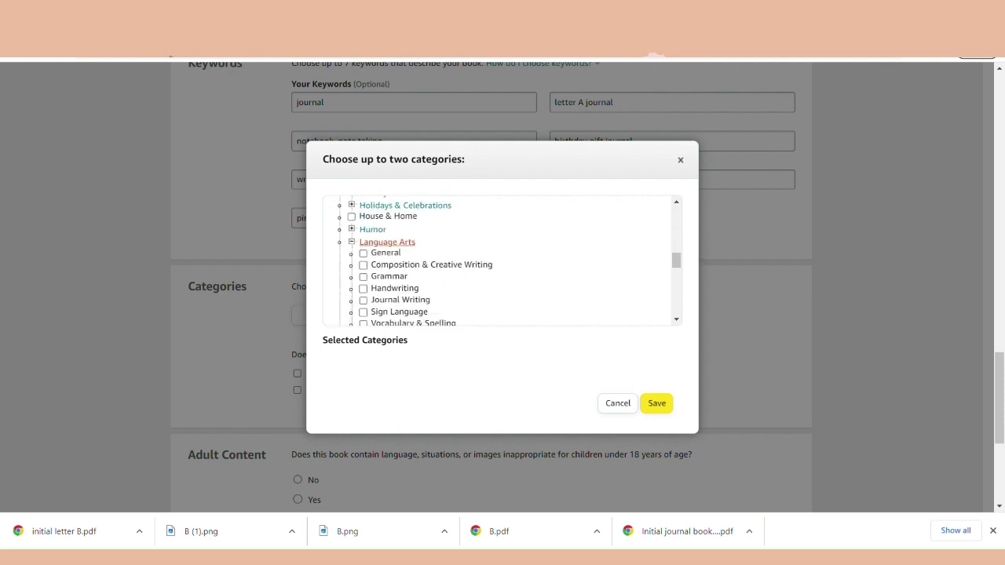
# Select Journal Writing and Composition & Creative Writing under Language Arts as the two browse categories and save them
pyautogui.scroll(-1, 499, 259)
pyautogui.click(363, 268)
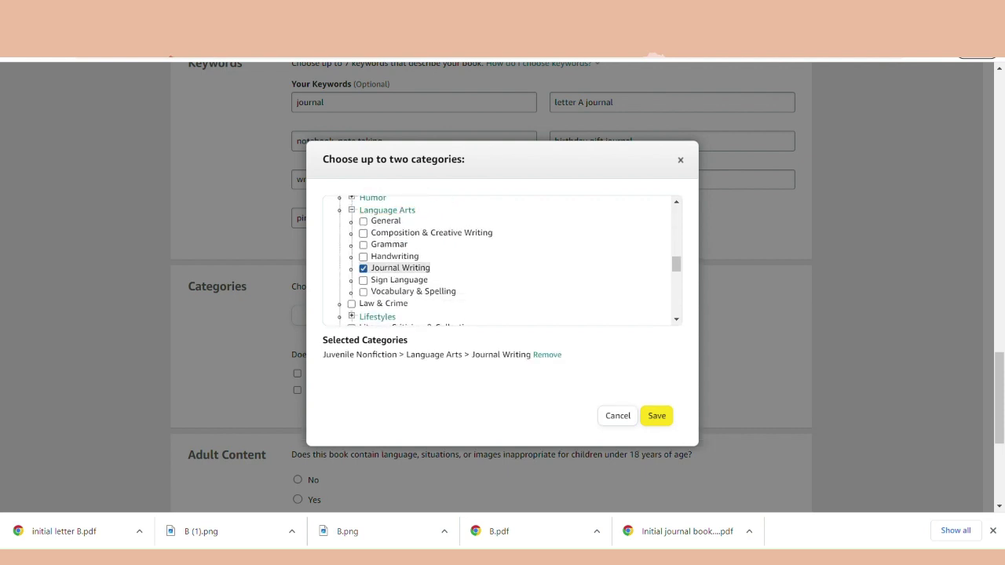
pyautogui.click(363, 233)
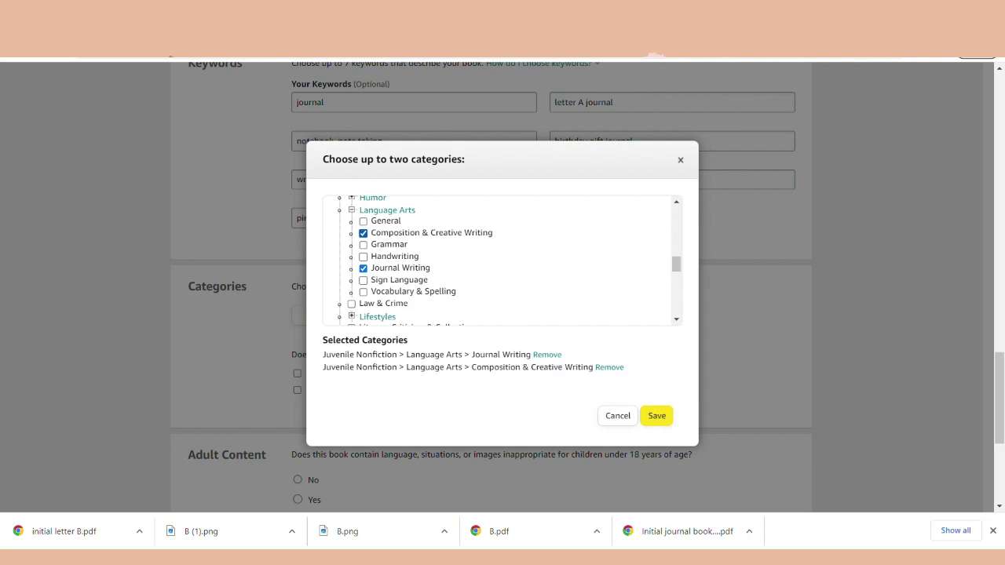
pyautogui.click(656, 416)
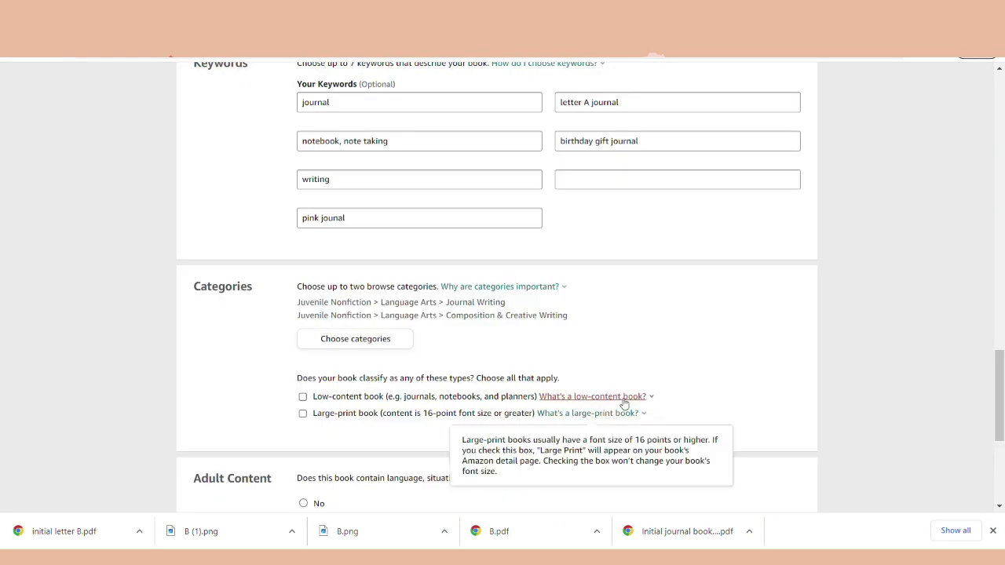
# Classify the book as low-content, answer No for adult content, and save the details to continue to the content stage
pyautogui.scroll(-3, 725, 269)
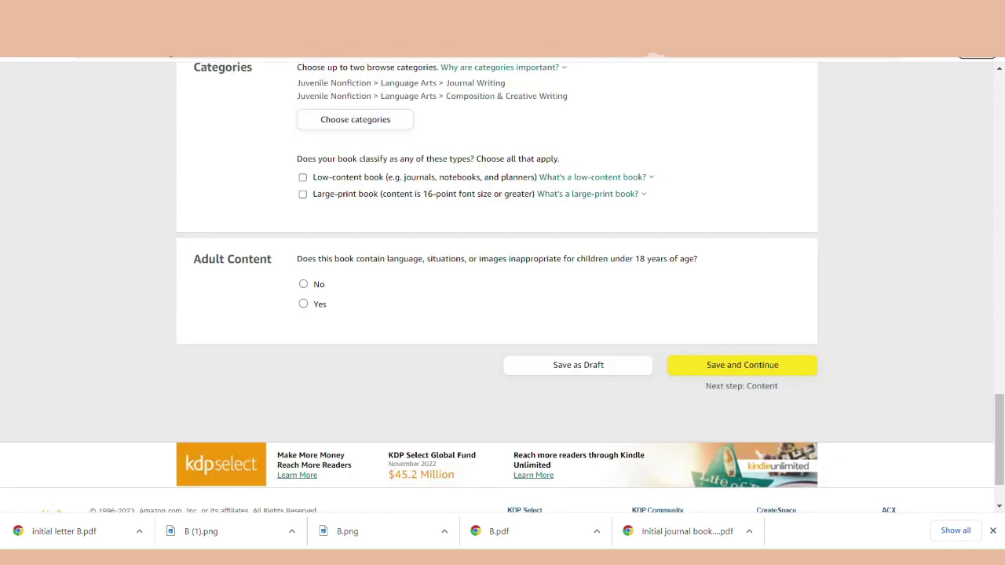
pyautogui.click(303, 177)
pyautogui.click(305, 286)
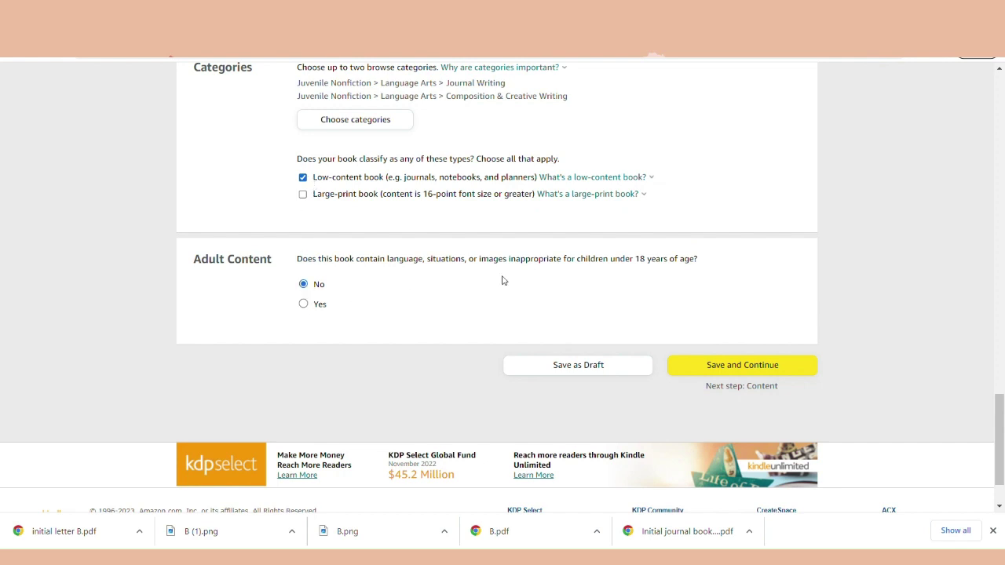
pyautogui.click(766, 364)
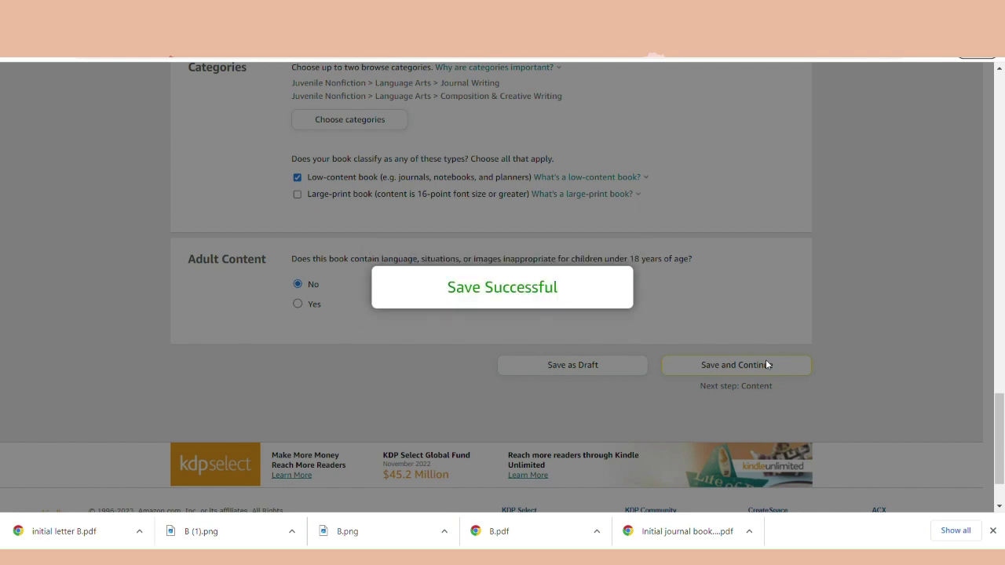
# Set the publication date to 01/07/2023
pyautogui.scroll(-5, 767, 365)
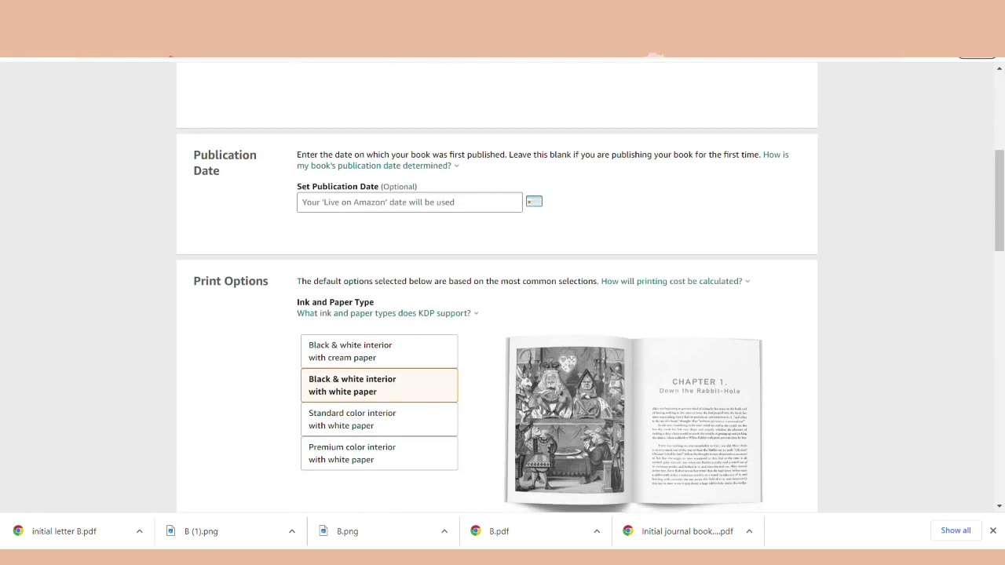
pyautogui.click(409, 150)
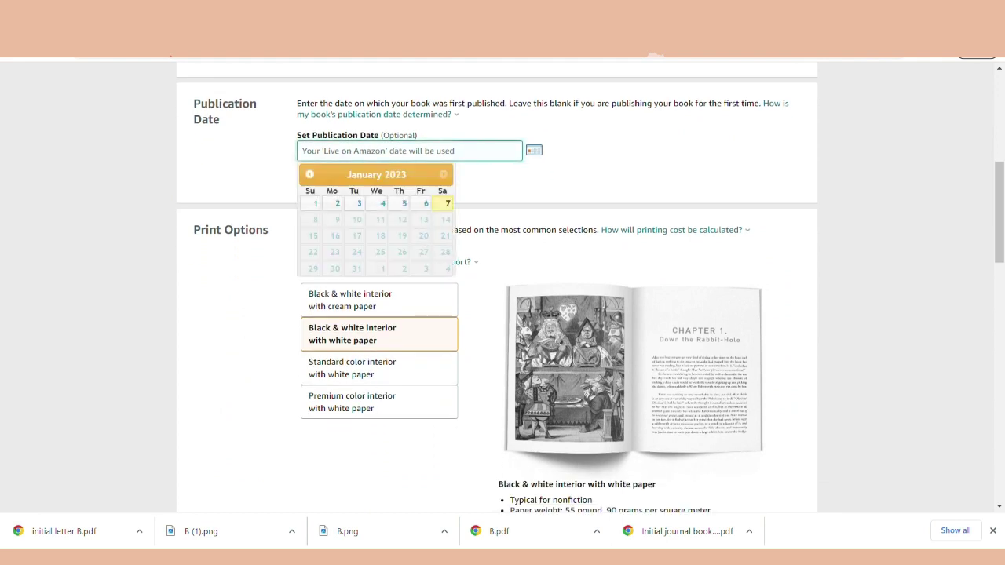
pyautogui.click(443, 204)
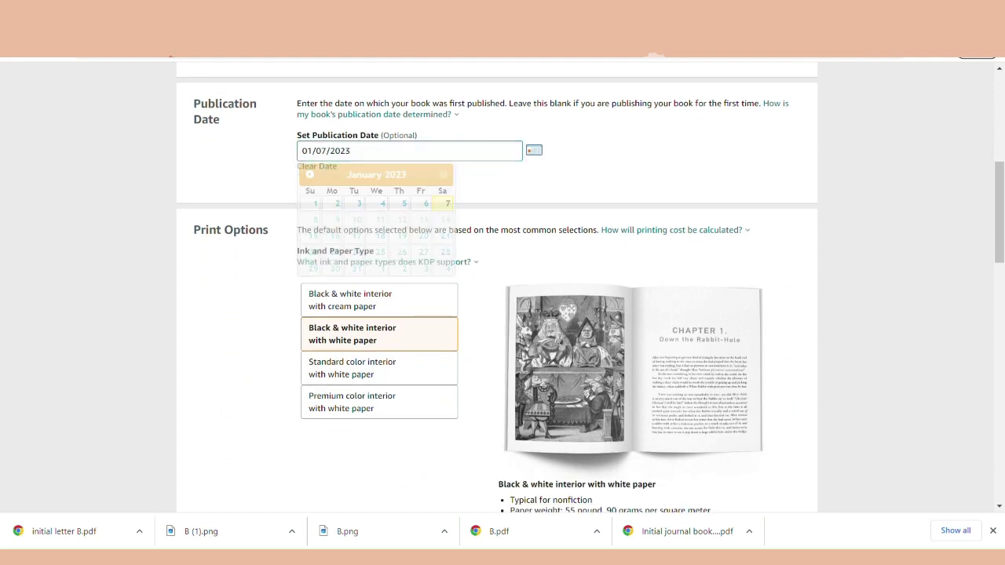
# Change the paperback's trim size to 8.5 x 11 in
pyautogui.scroll(-3, 496, 288)
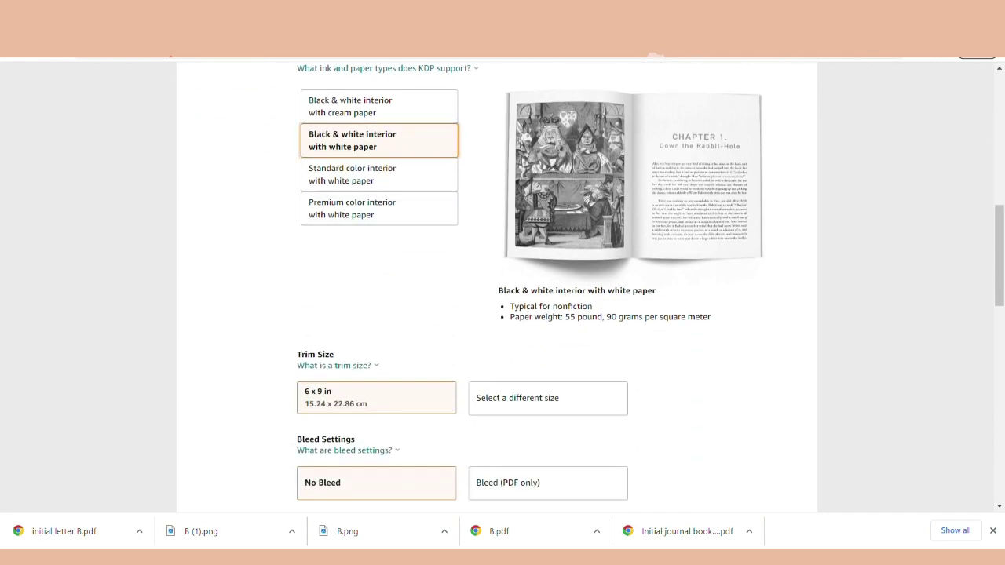
pyautogui.scroll(-1, 496, 287)
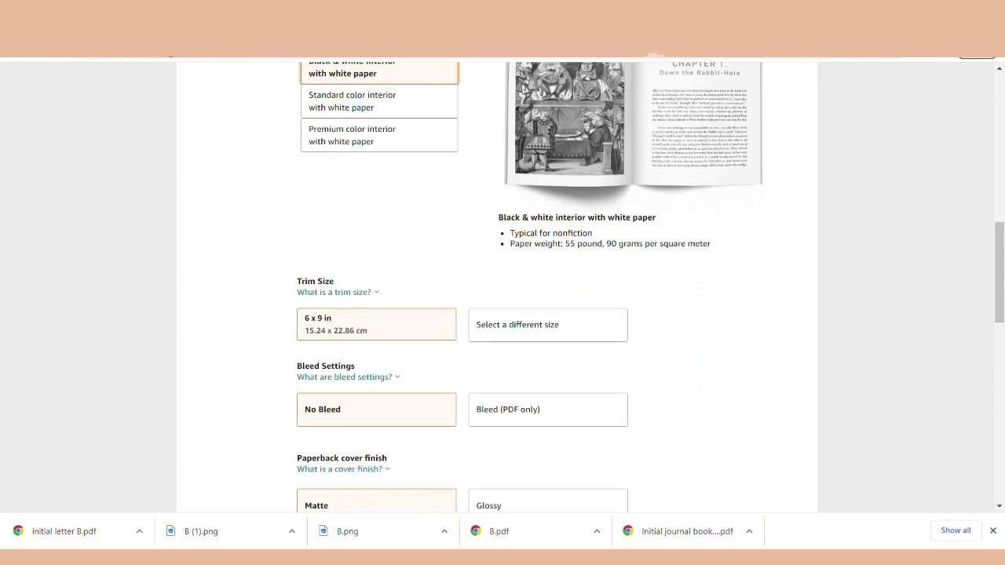
pyautogui.click(509, 324)
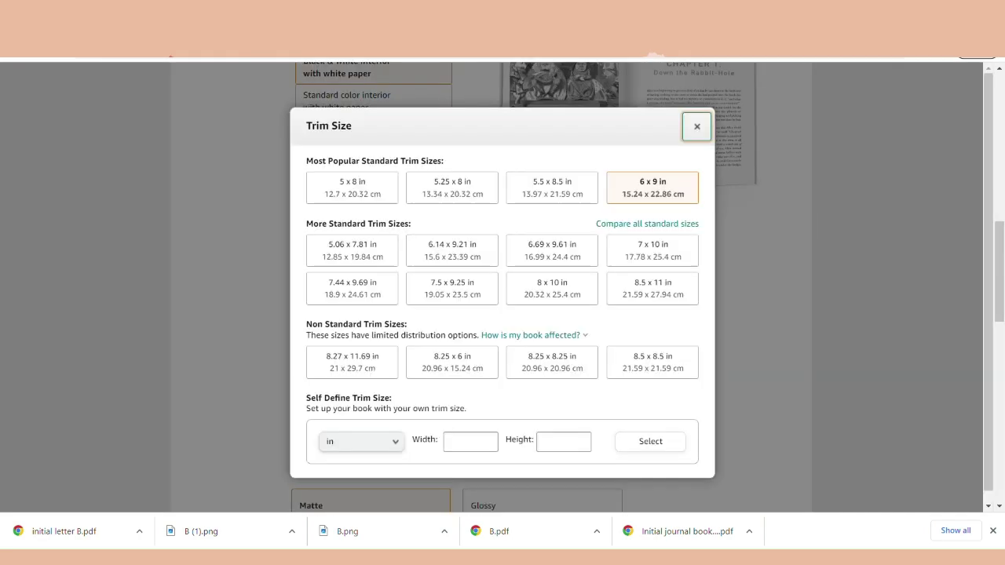
pyautogui.click(746, 351)
pyautogui.click(537, 325)
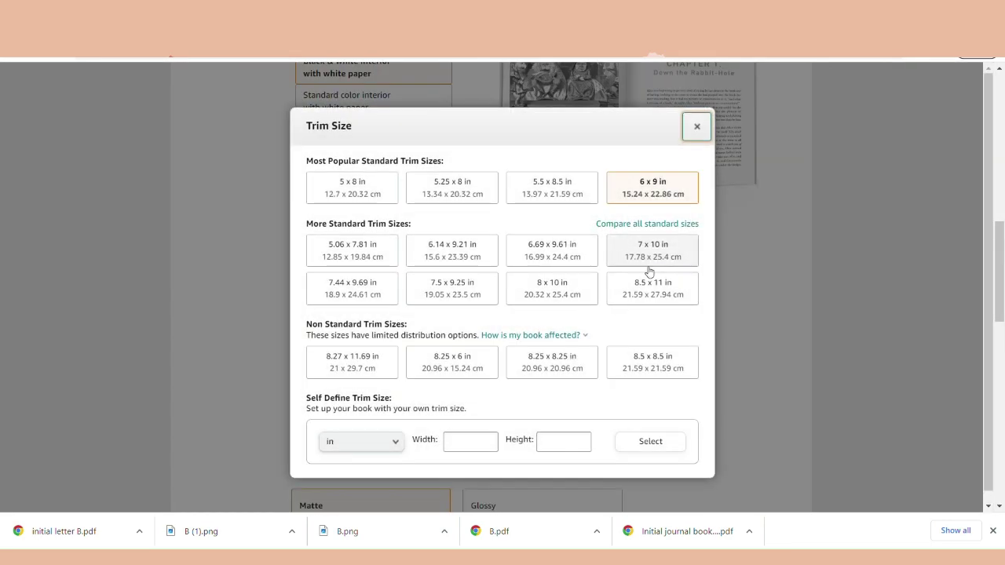
pyautogui.click(664, 304)
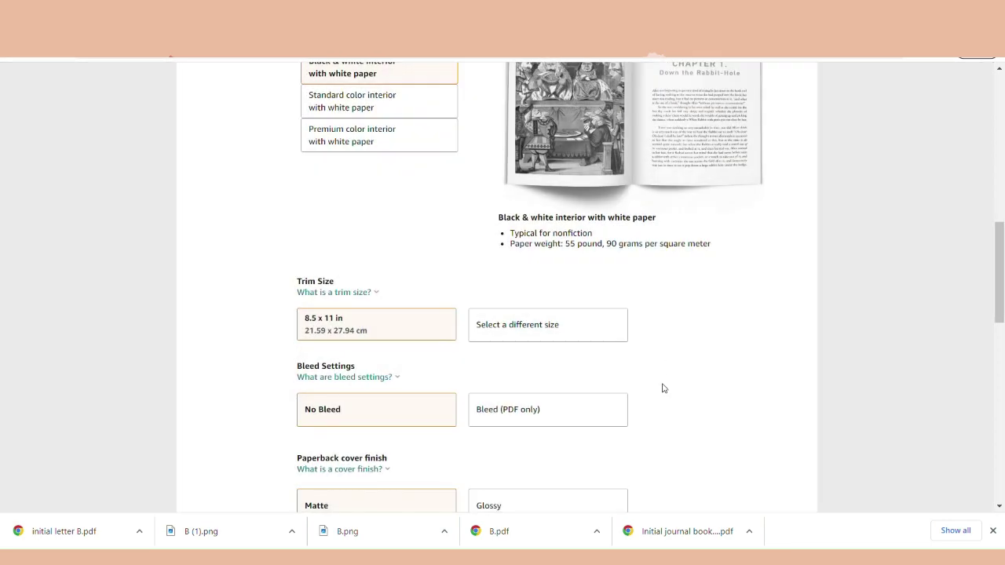
# Set the bleed setting to Bleed (PDF only) and the paperback cover finish to Matte
pyautogui.click(531, 407)
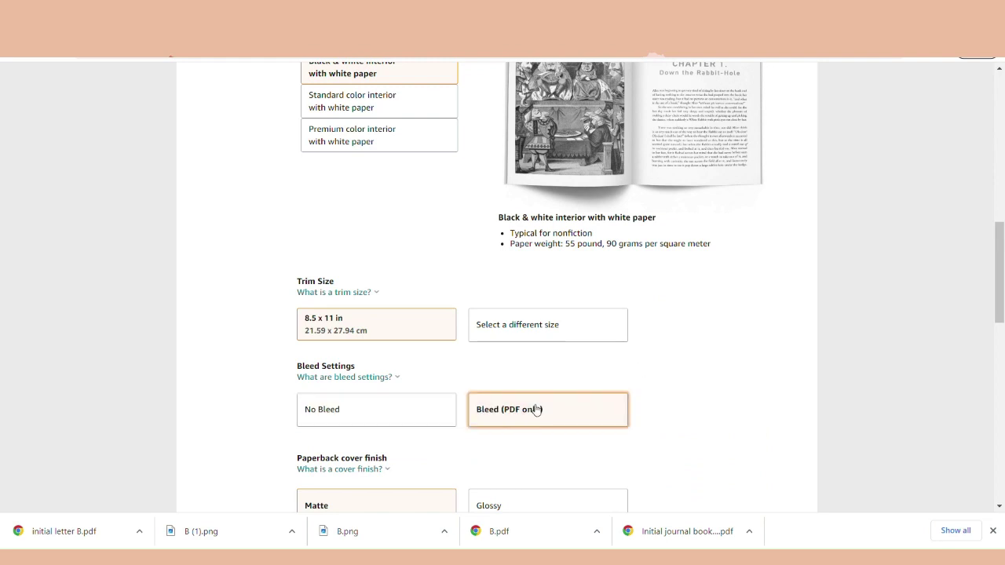
pyautogui.scroll(-2, 530, 407)
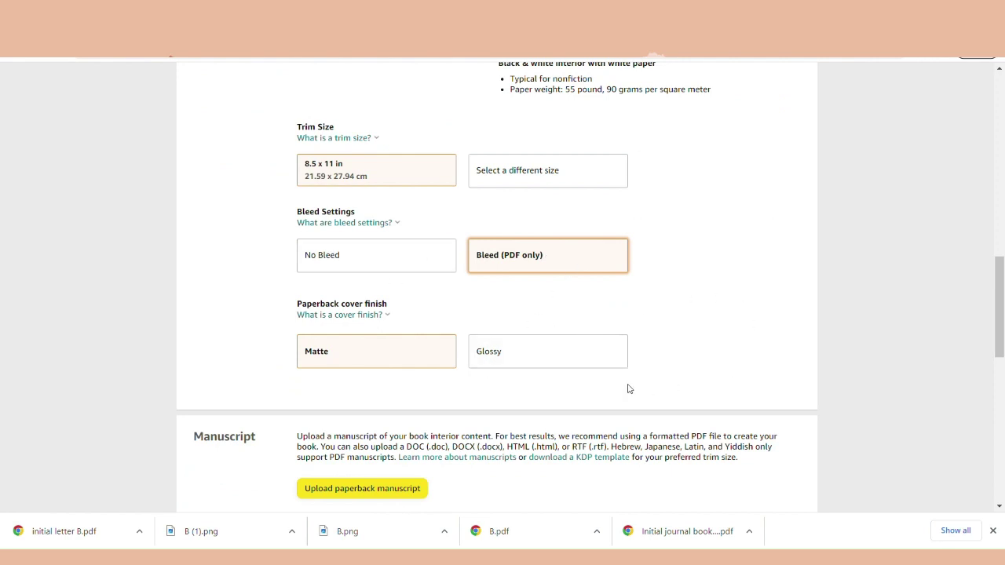
pyautogui.click(523, 364)
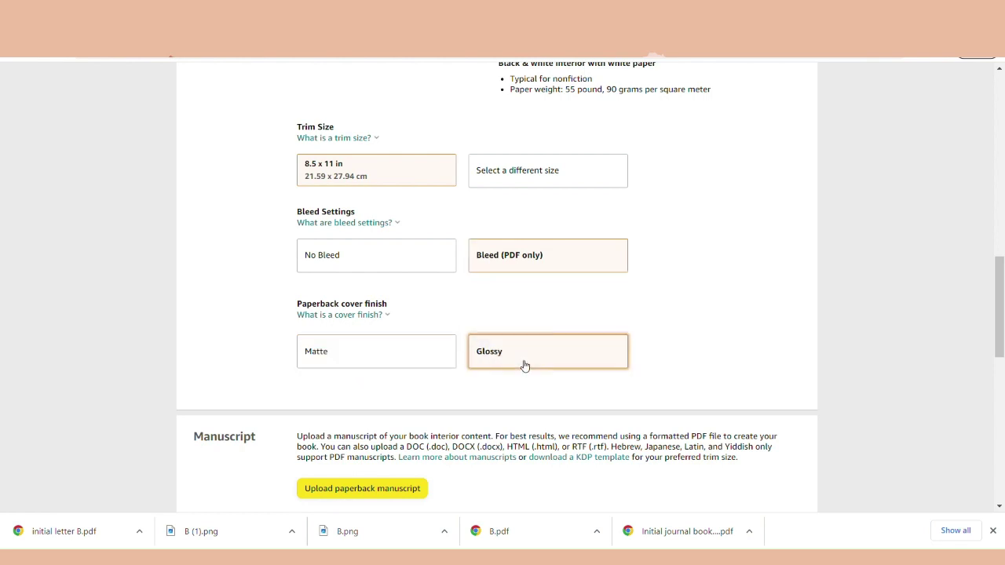
pyautogui.click(371, 363)
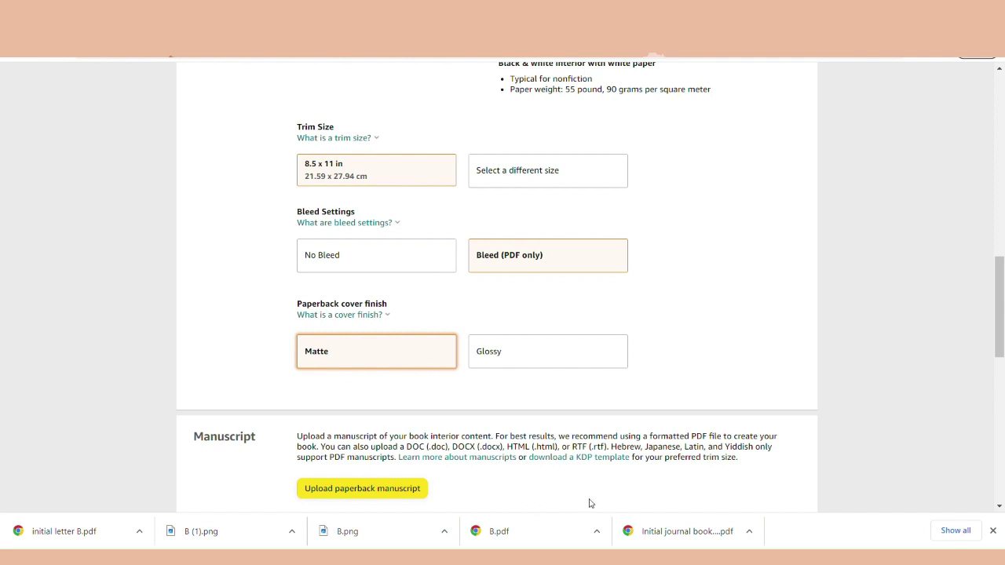
# Choose to upload an existing print-ready PDF book cover and start uploading the cover file
pyautogui.scroll(-3, 592, 503)
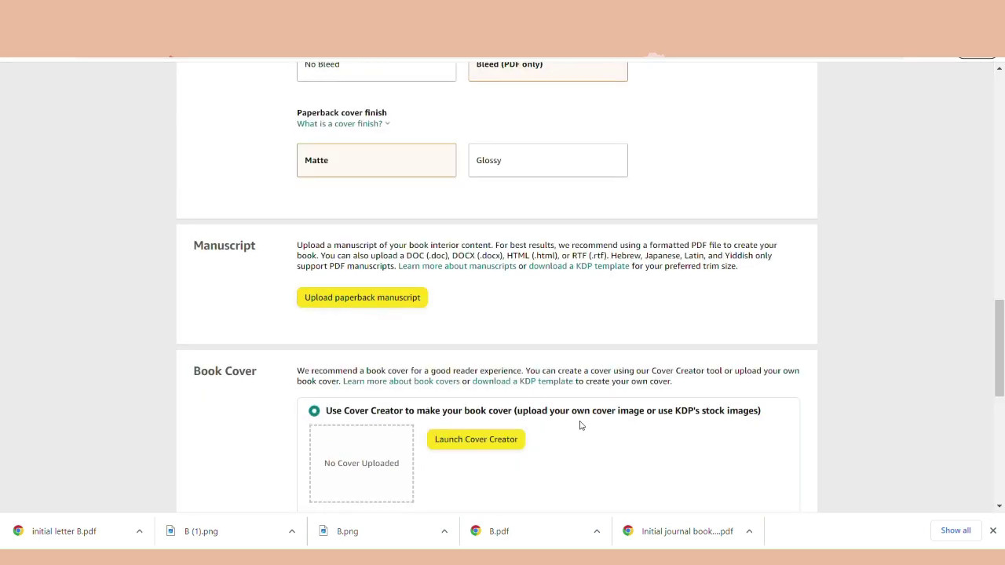
pyautogui.scroll(-1, 578, 424)
pyautogui.scroll(-1, 272, 242)
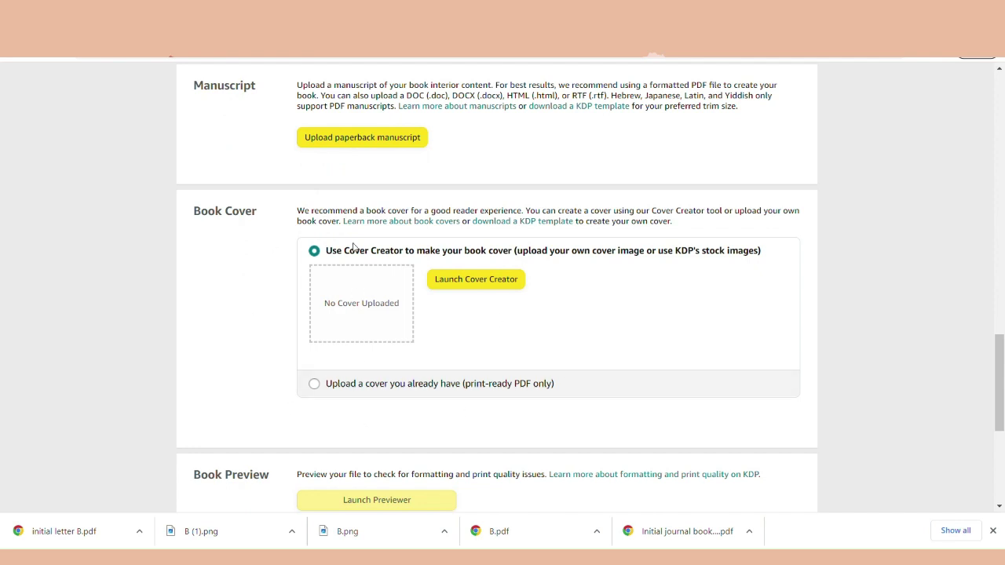
pyautogui.click(350, 386)
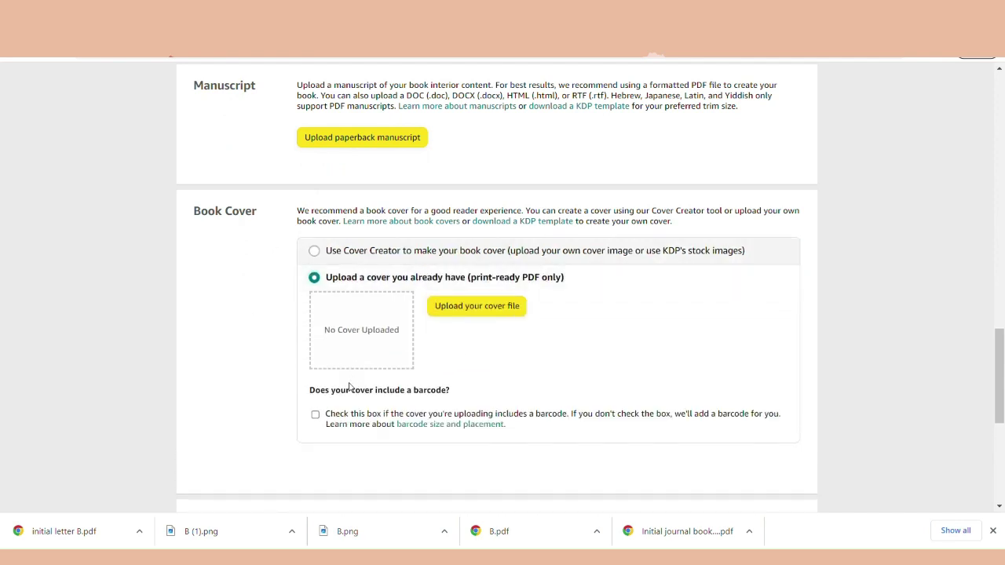
pyautogui.click(473, 313)
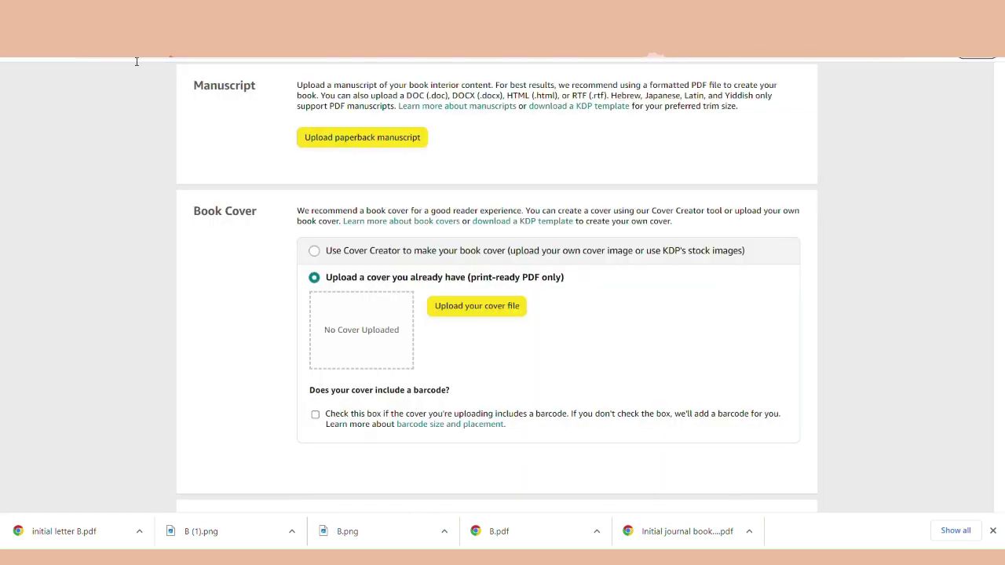
# Launch the print previewer and examine the cover layout against the guides
pyautogui.scroll(-3, 493, 479)
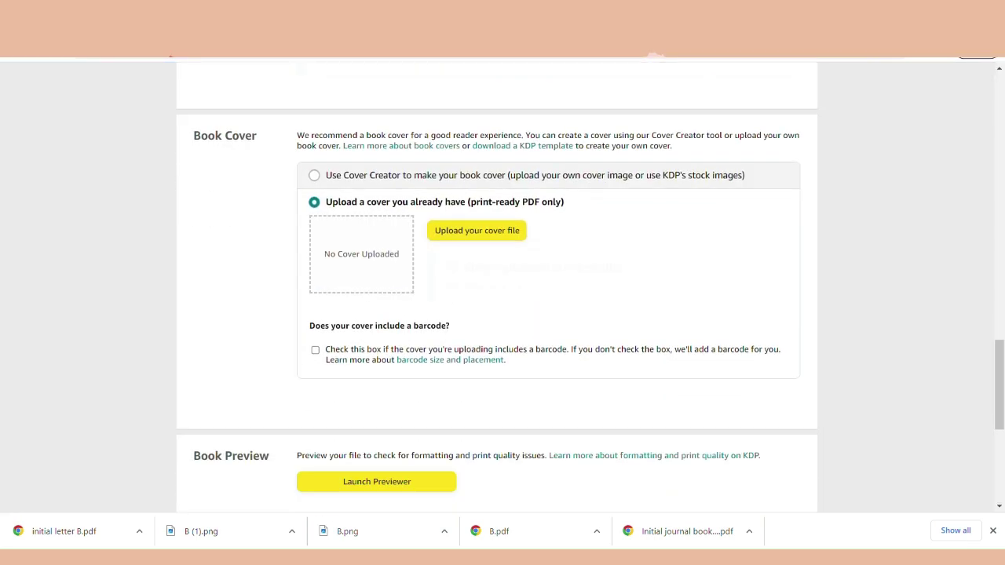
pyautogui.click(398, 440)
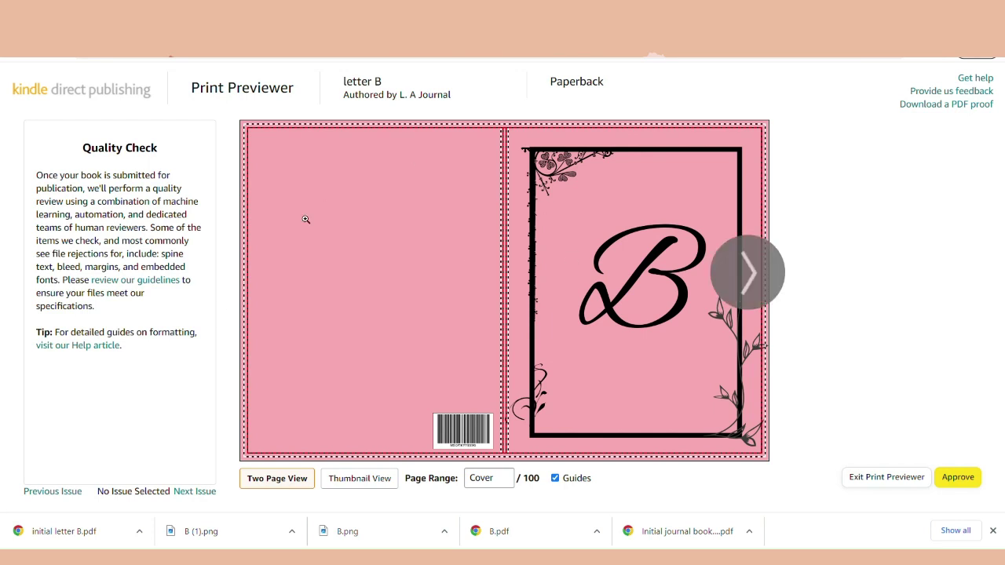
pyautogui.moveTo(764, 266)
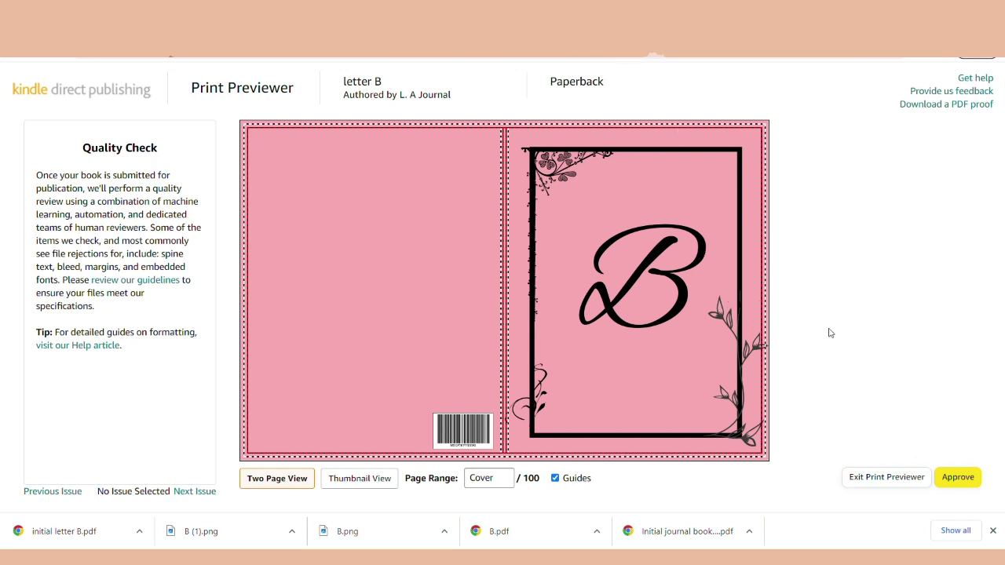
pyautogui.moveTo(758, 283)
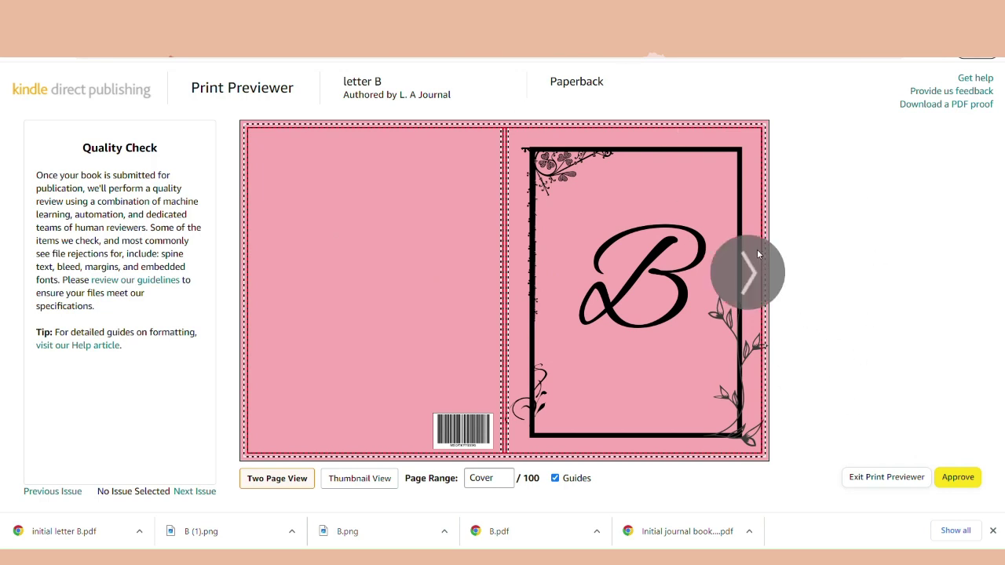
# Page through the interior in two-page view up to pages 8-9, examining the layout of the lined pages
pyautogui.click(748, 273)
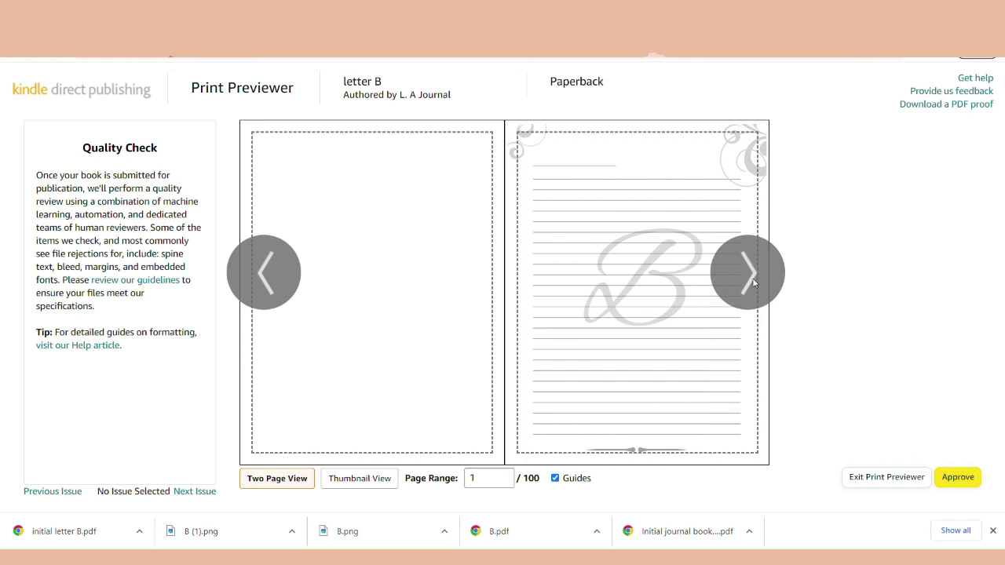
pyautogui.click(750, 281)
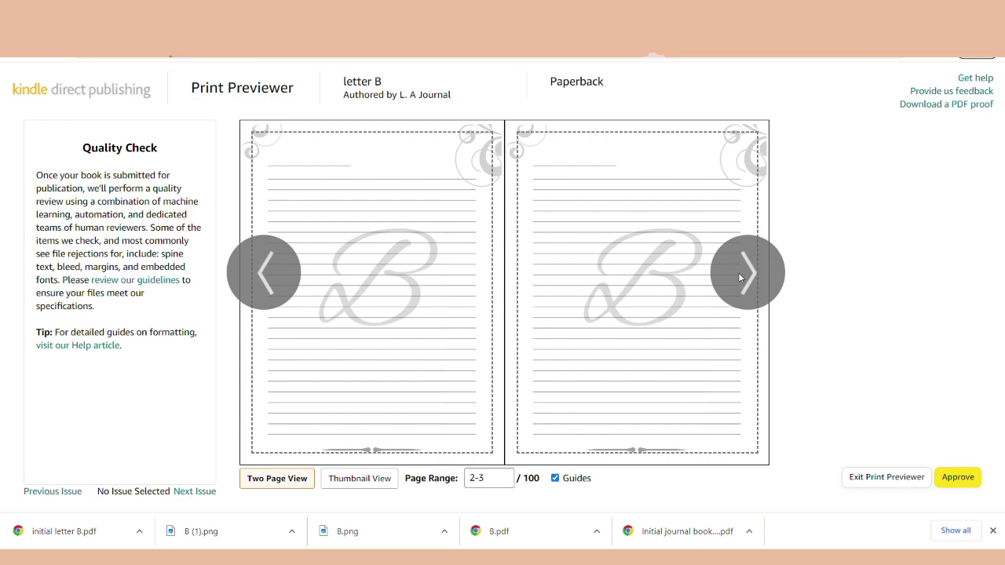
pyautogui.click(738, 272)
pyautogui.click(270, 258)
pyautogui.click(276, 277)
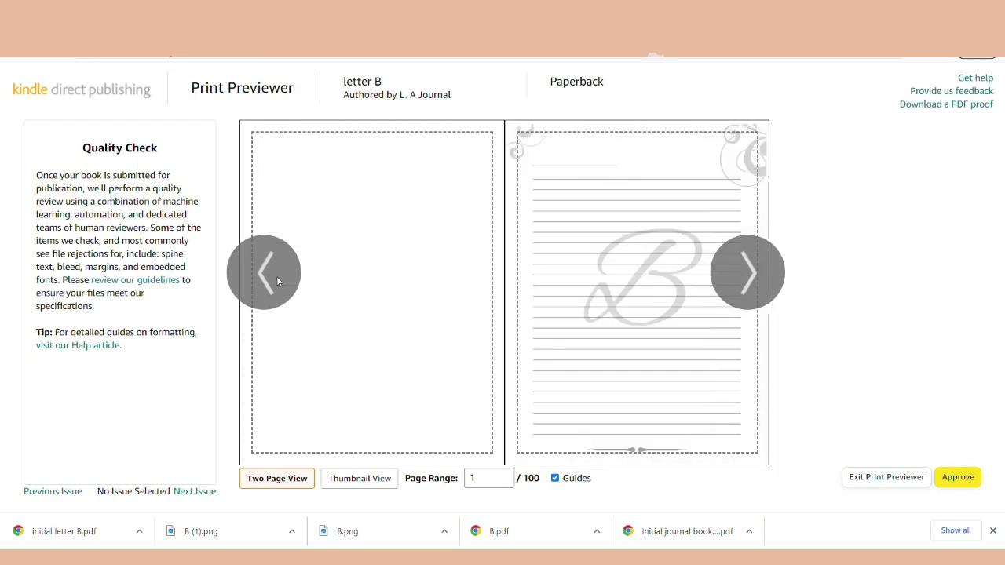
pyautogui.click(747, 283)
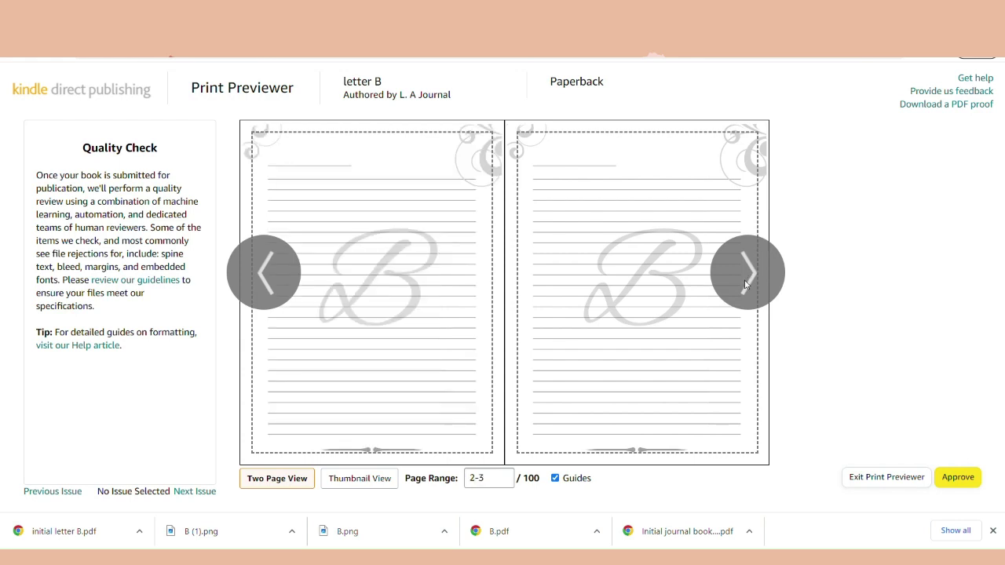
pyautogui.click(745, 284)
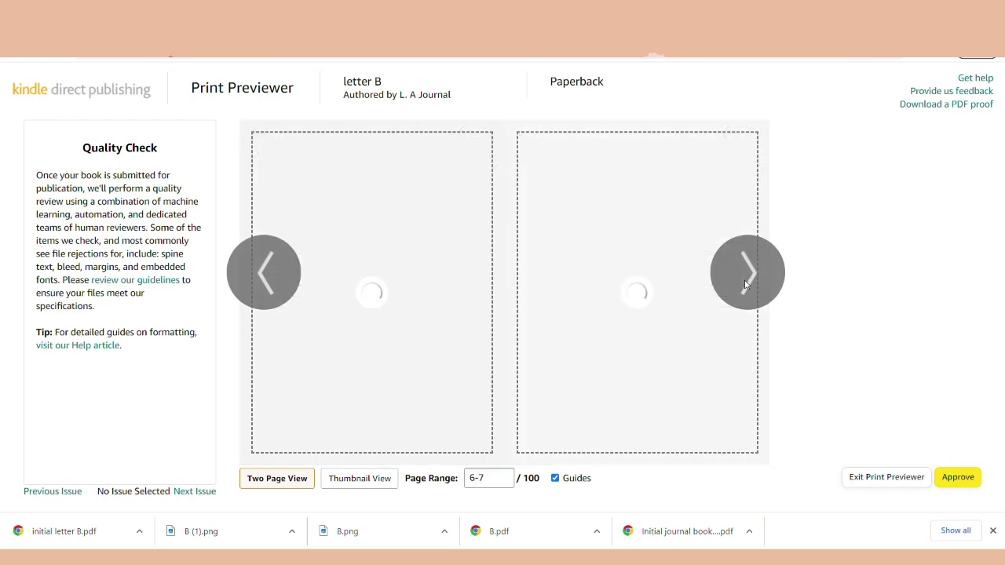
pyautogui.moveTo(711, 216)
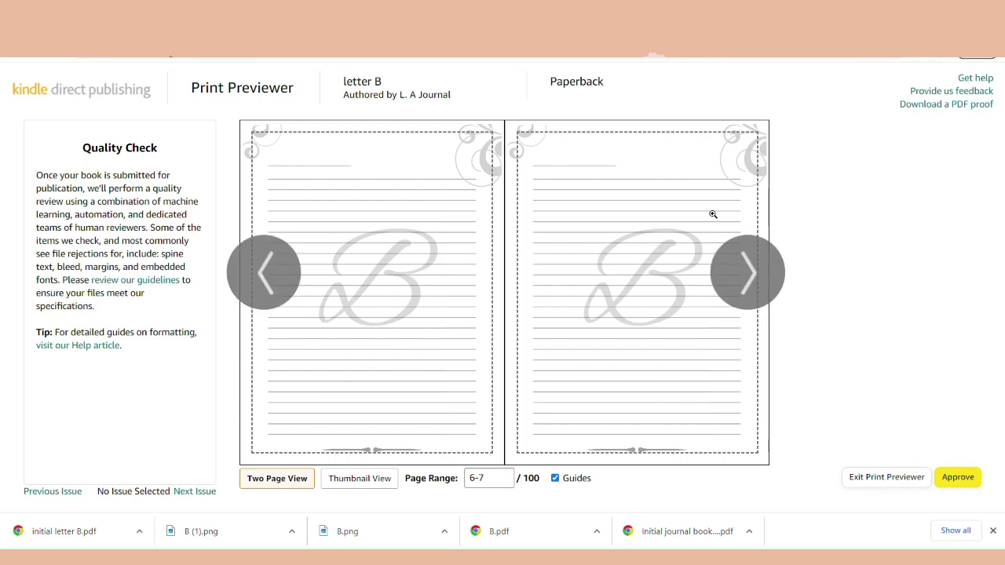
pyautogui.click(750, 276)
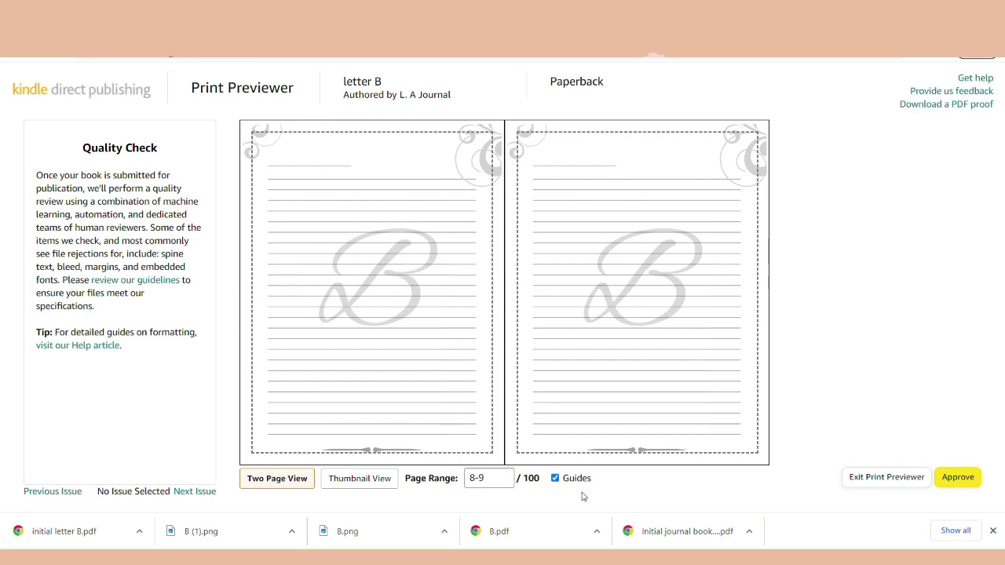
# Approve the print preview and save the paperback content to continue to the pricing stage
pyautogui.moveTo(730, 310)
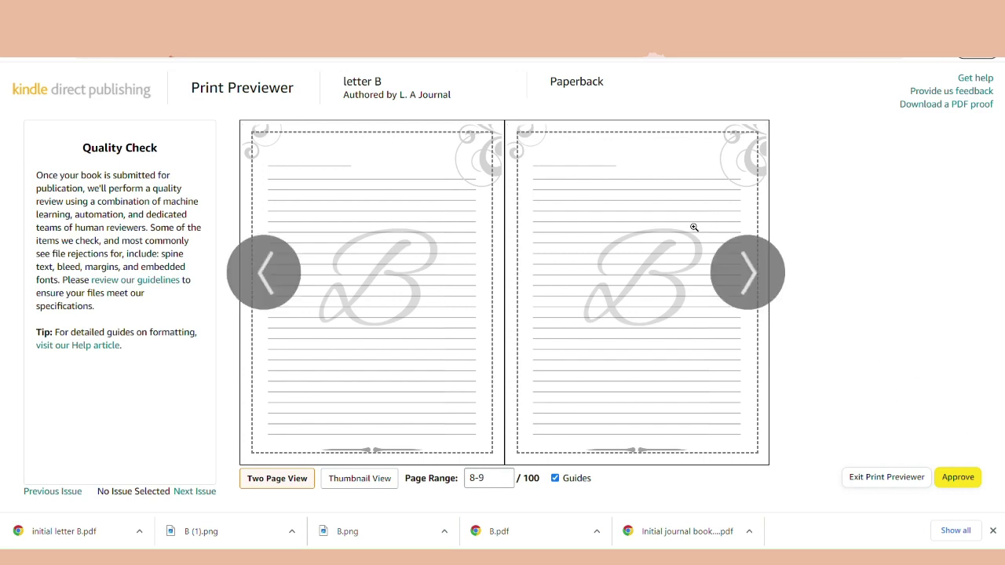
pyautogui.click(965, 478)
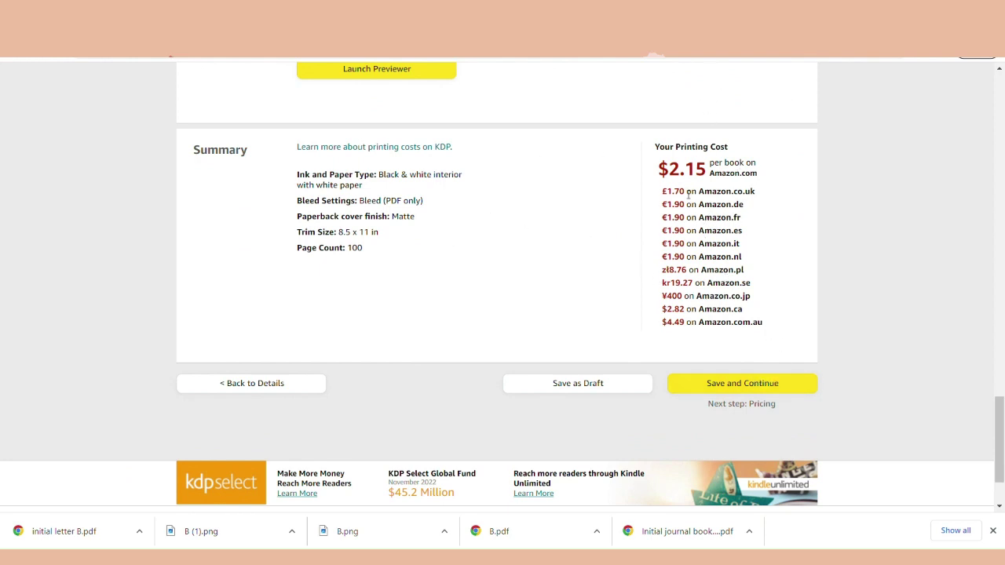
pyautogui.click(741, 383)
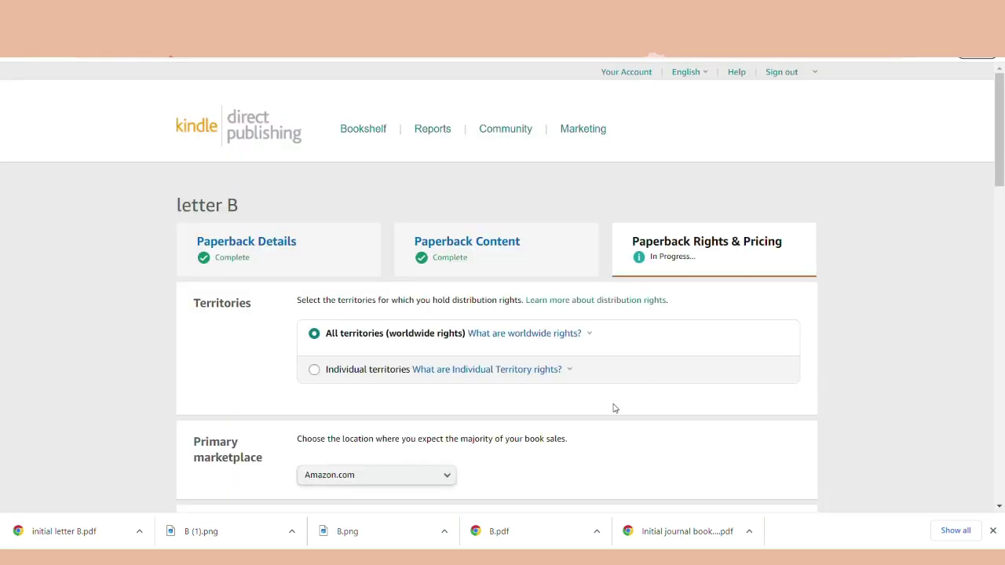
# Try the Individual territories option for distribution rights and restore All territories (worldwide rights)
pyautogui.scroll(-4, 615, 408)
pyautogui.scroll(2, 524, 314)
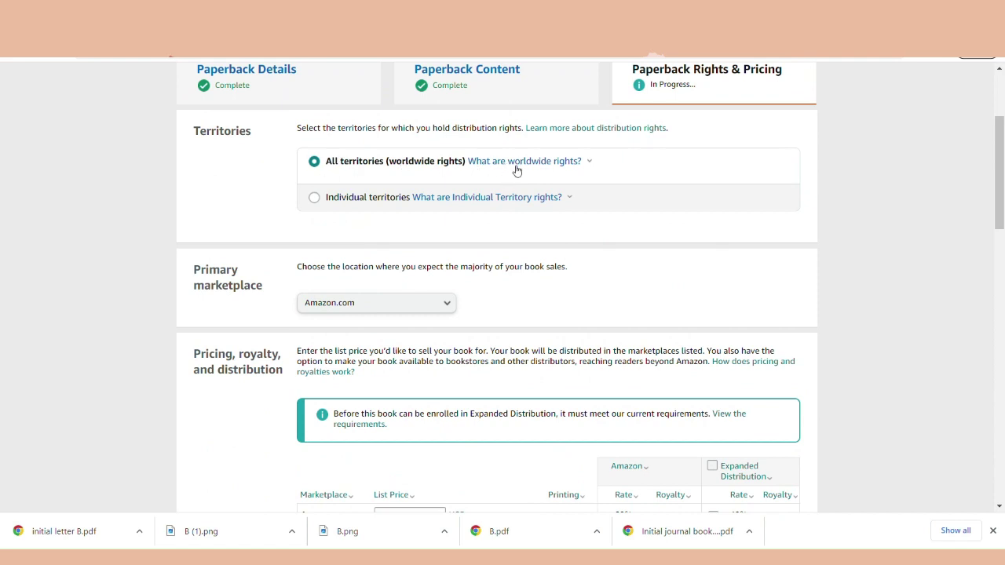
pyautogui.moveTo(497, 168)
pyautogui.click(315, 197)
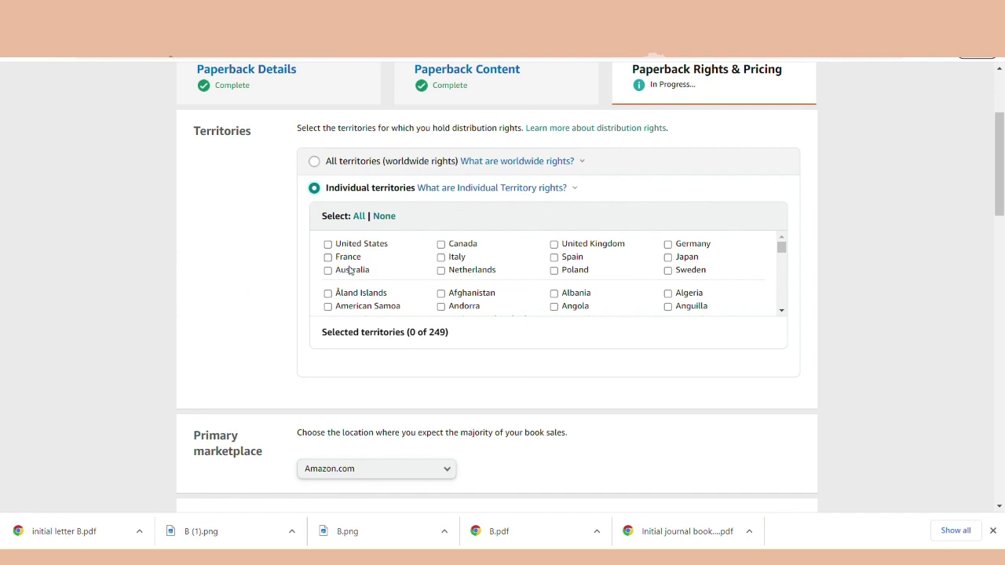
pyautogui.click(318, 163)
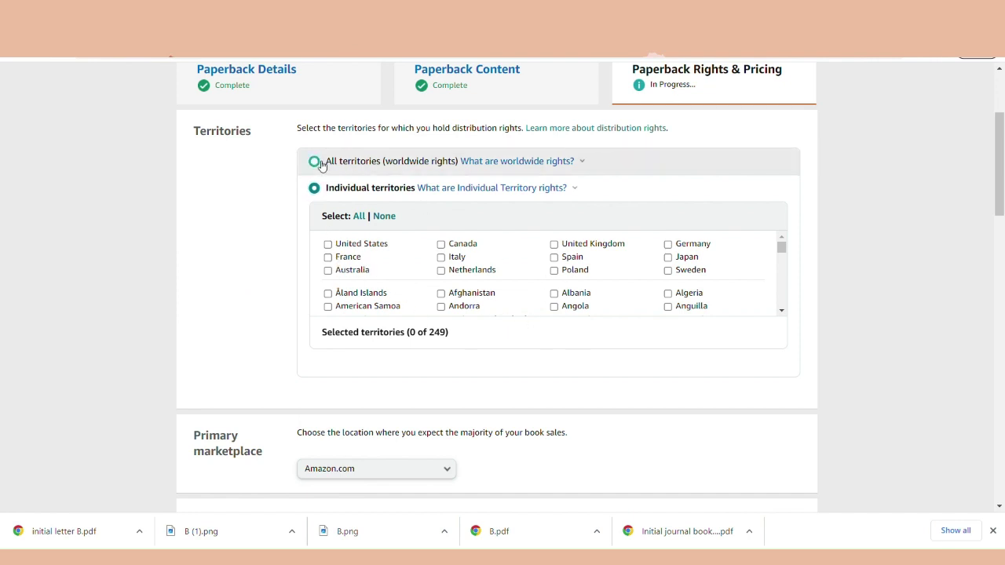
# Set the Amazon.com list price to 5.99 USD
pyautogui.scroll(-3, 645, 383)
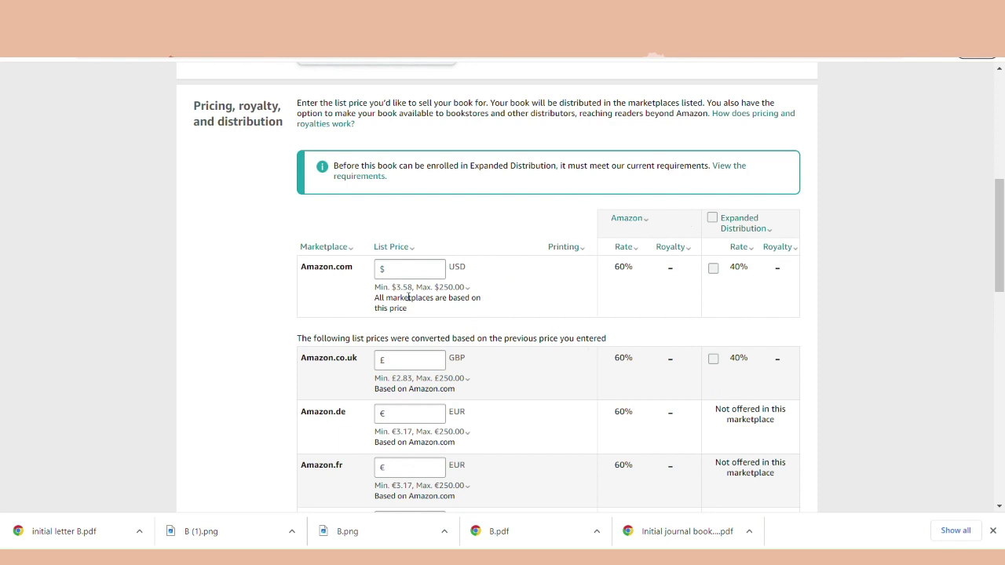
pyautogui.click(417, 271)
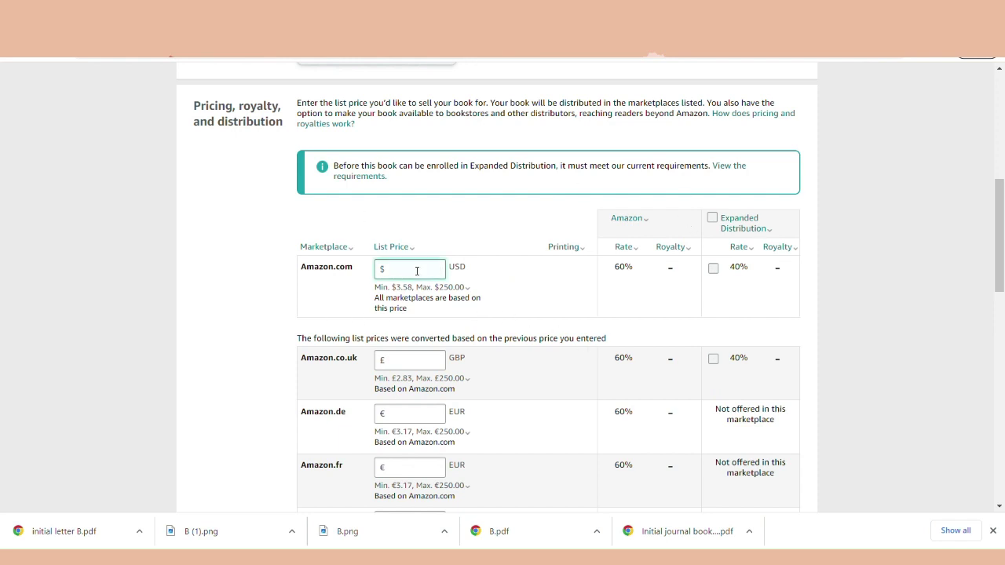
pyautogui.write('5.')
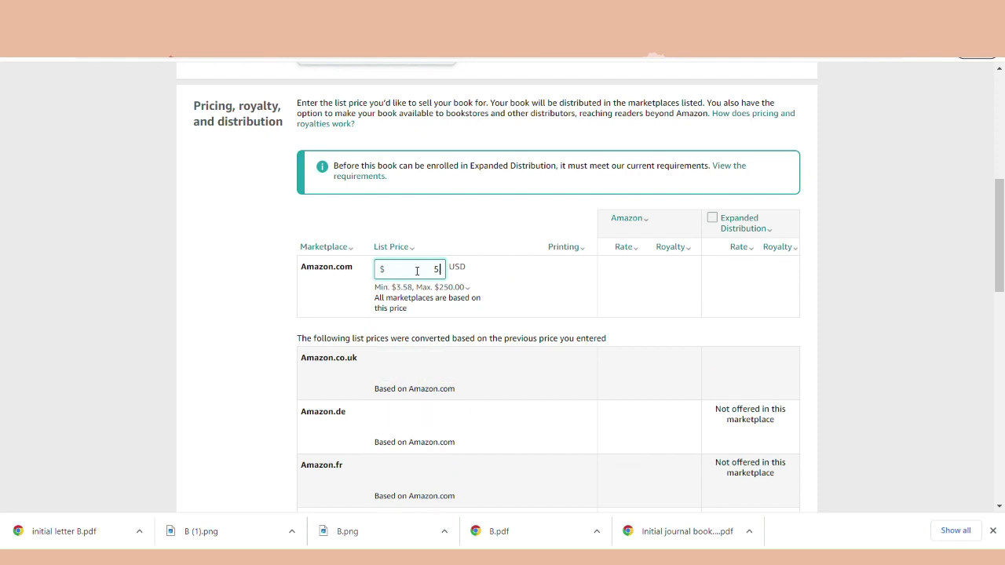
pyautogui.write('99')
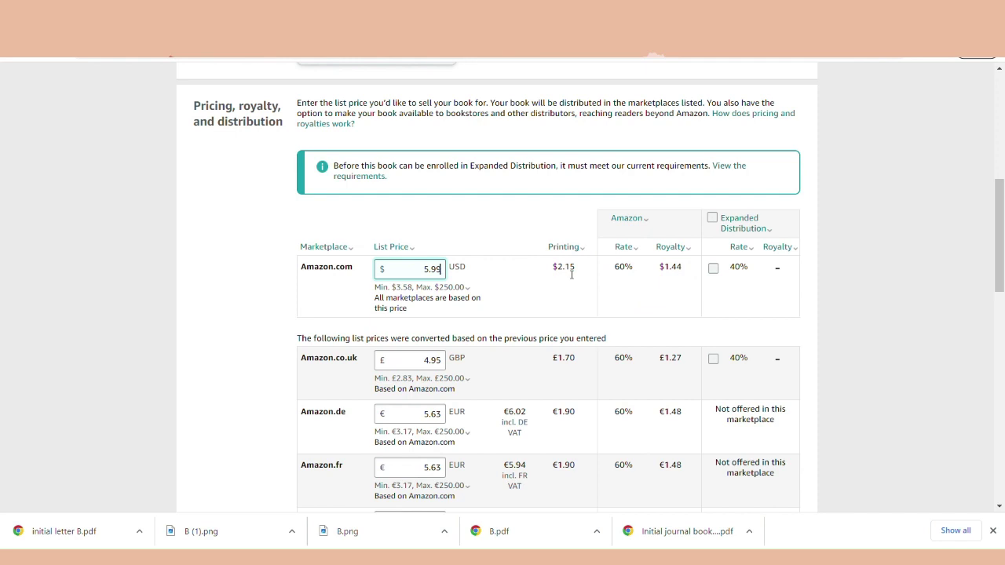
# Set the list prices to 7.05 CAD for Amazon.ca and 9.71 AUD for Amazon.com.au
pyautogui.scroll(-3, 866, 328)
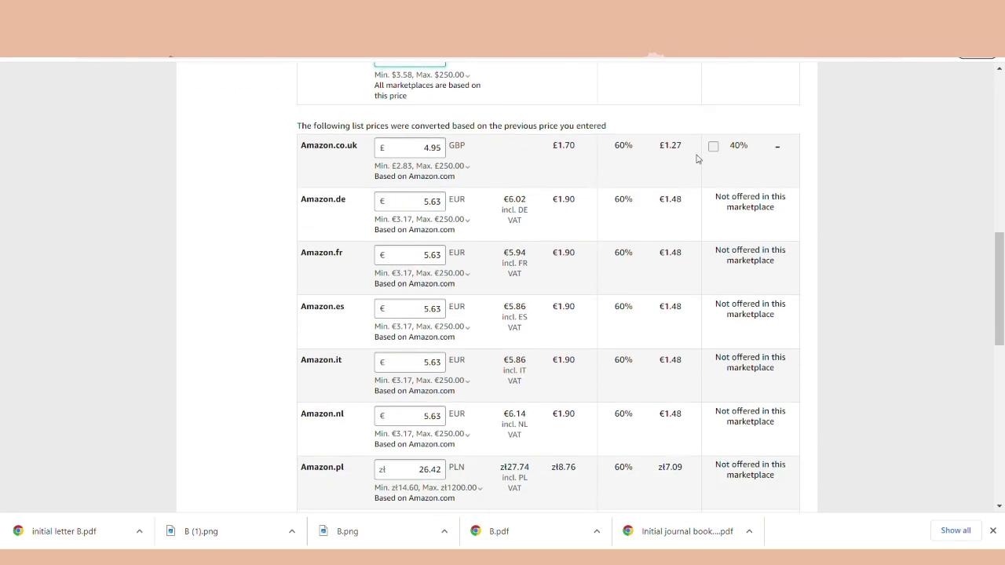
pyautogui.scroll(-4, 694, 471)
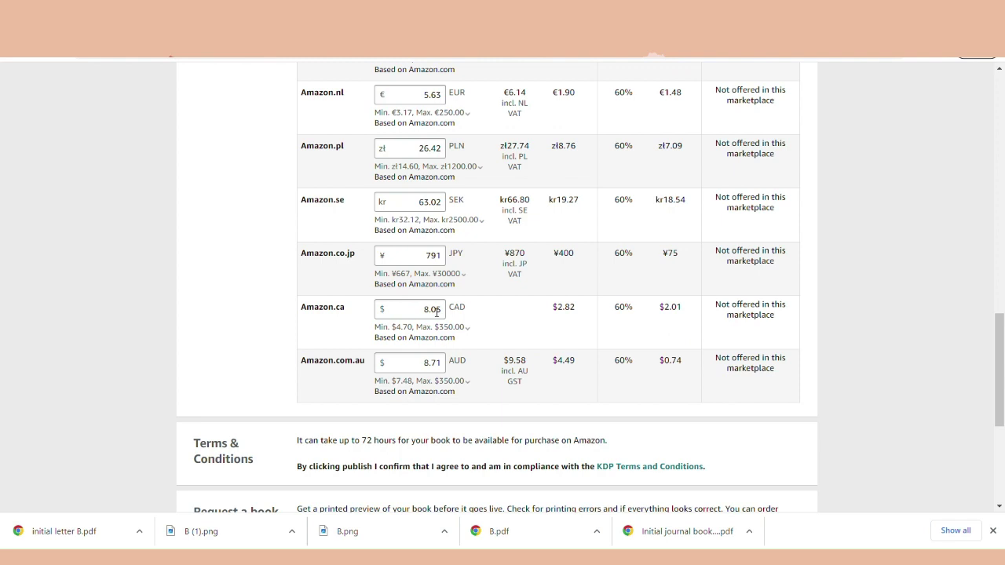
pyautogui.click(437, 311)
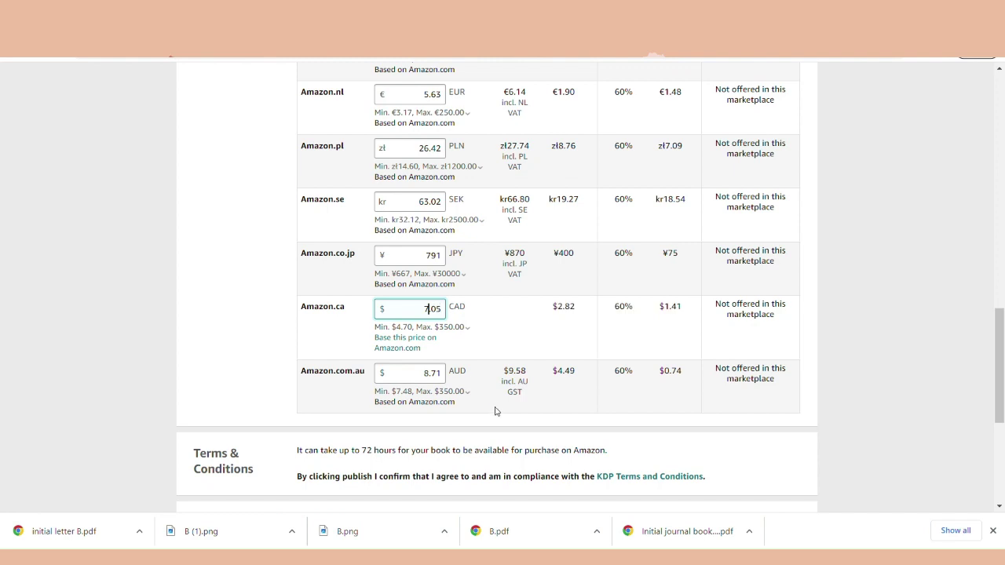
pyautogui.click(433, 376)
pyautogui.press('BackSpace')
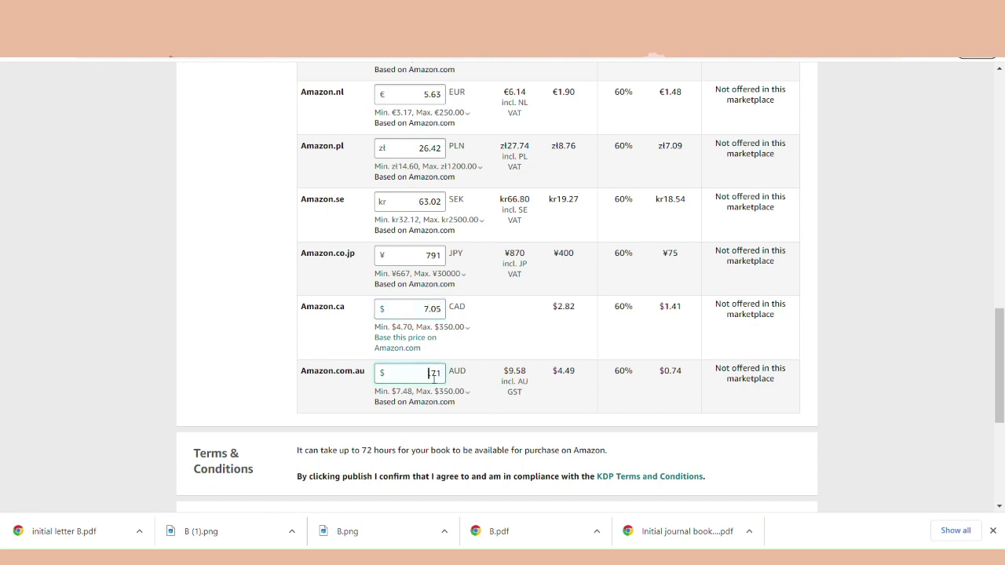
pyautogui.write('9')
pyautogui.click(463, 391)
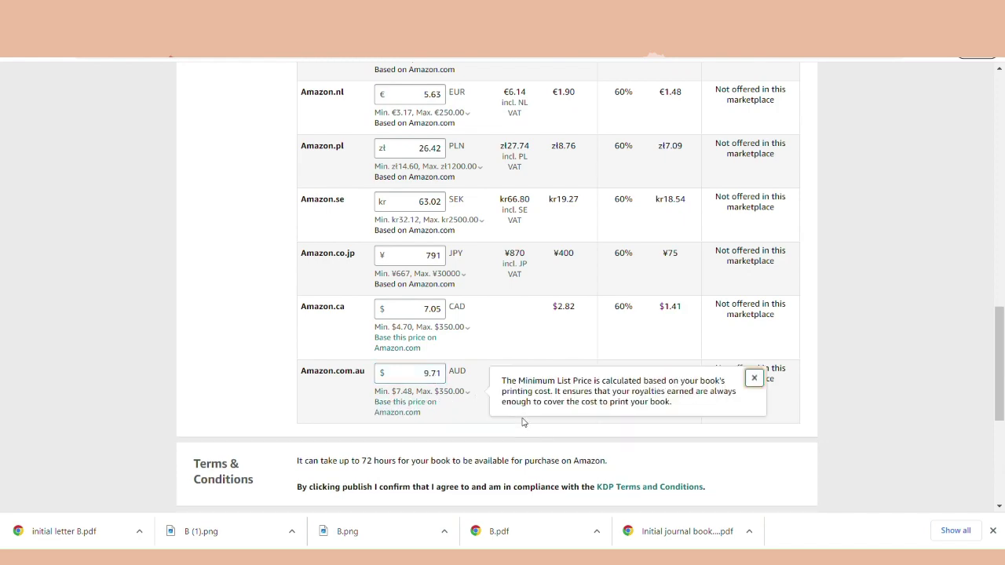
pyautogui.click(753, 378)
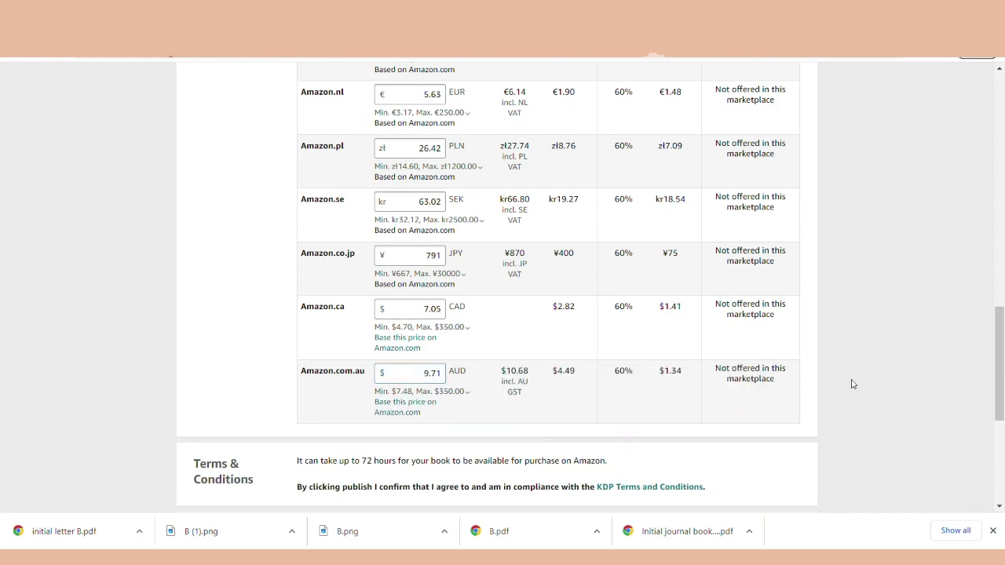
# Publish the paperback book and close the submission confirmation
pyautogui.scroll(-4, 853, 384)
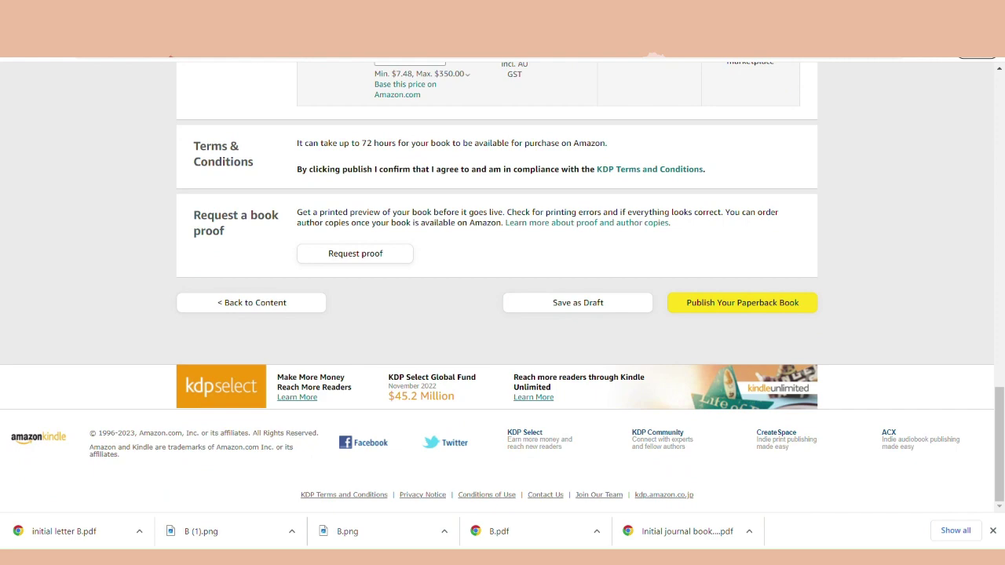
pyautogui.scroll(10, 550, 287)
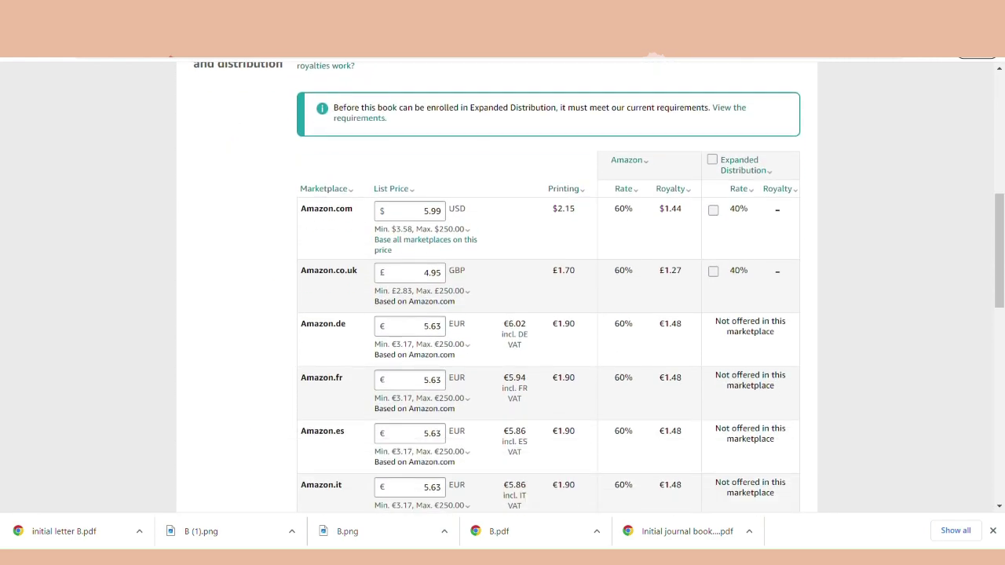
pyautogui.scroll(-1, 520, 286)
pyautogui.scroll(-6, 549, 287)
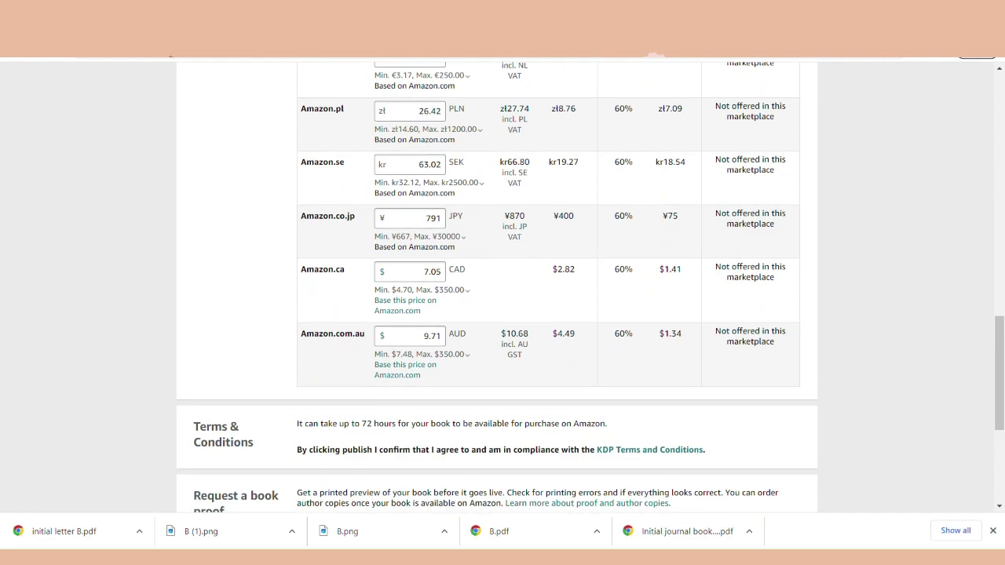
pyautogui.scroll(-4, 550, 287)
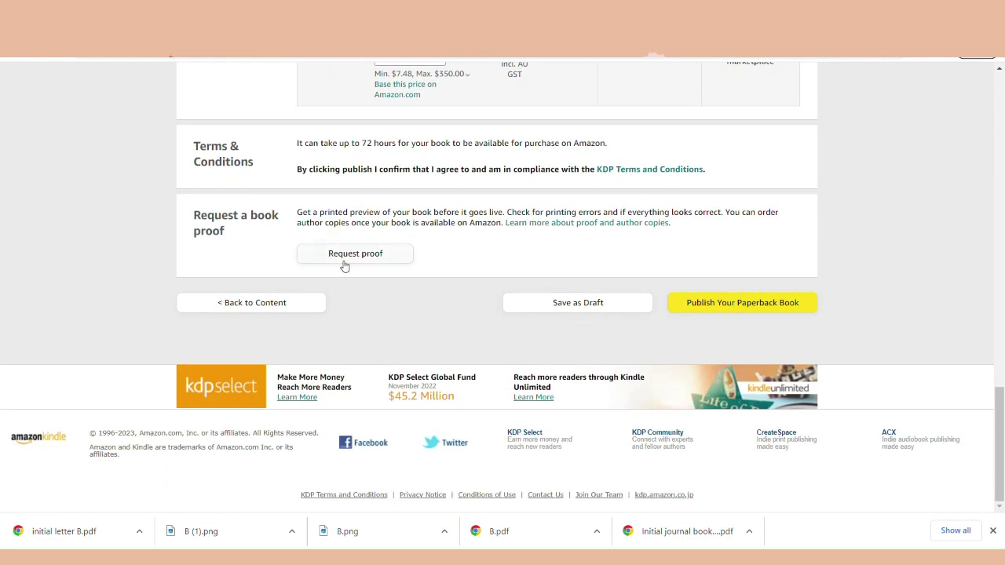
pyautogui.click(745, 307)
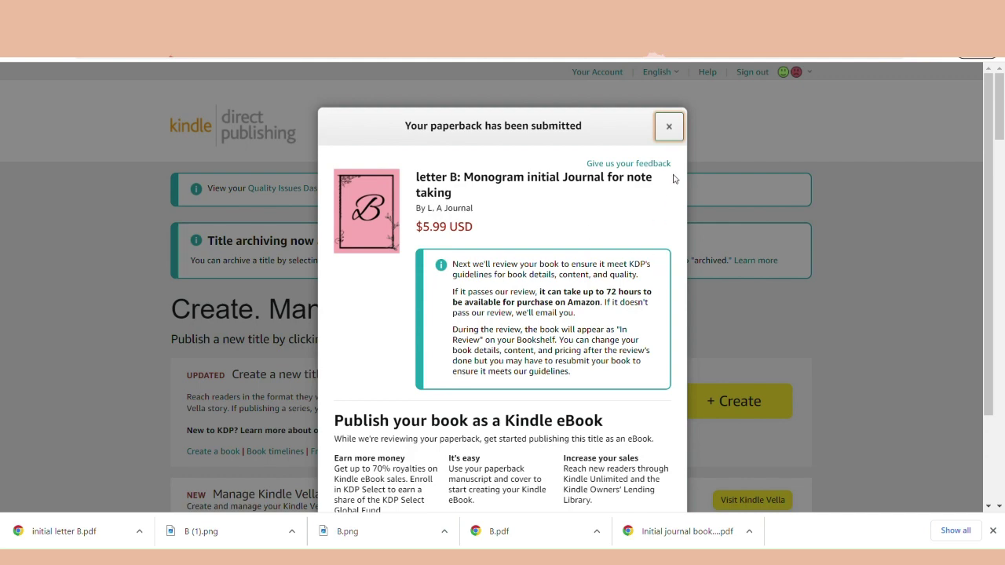
pyautogui.click(669, 127)
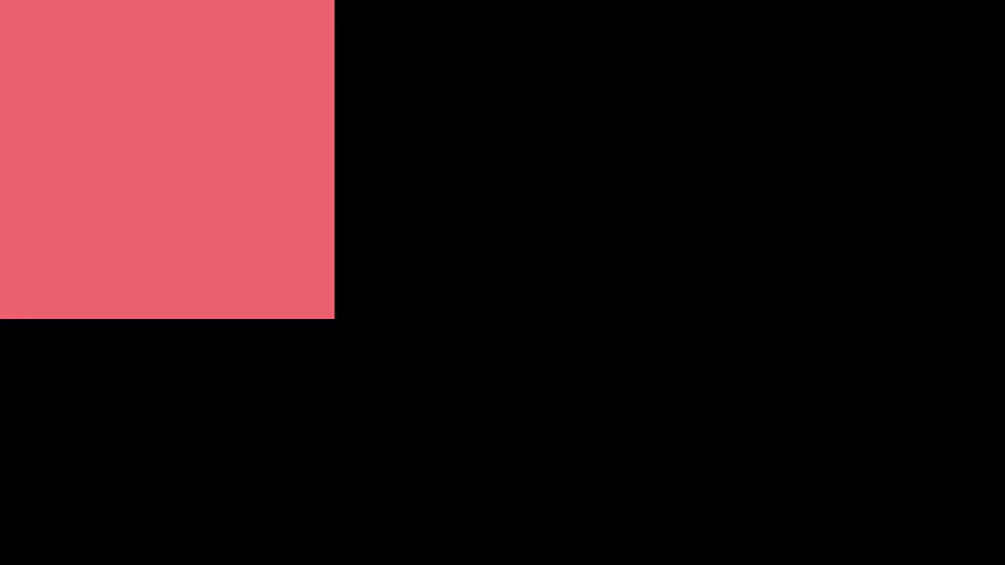